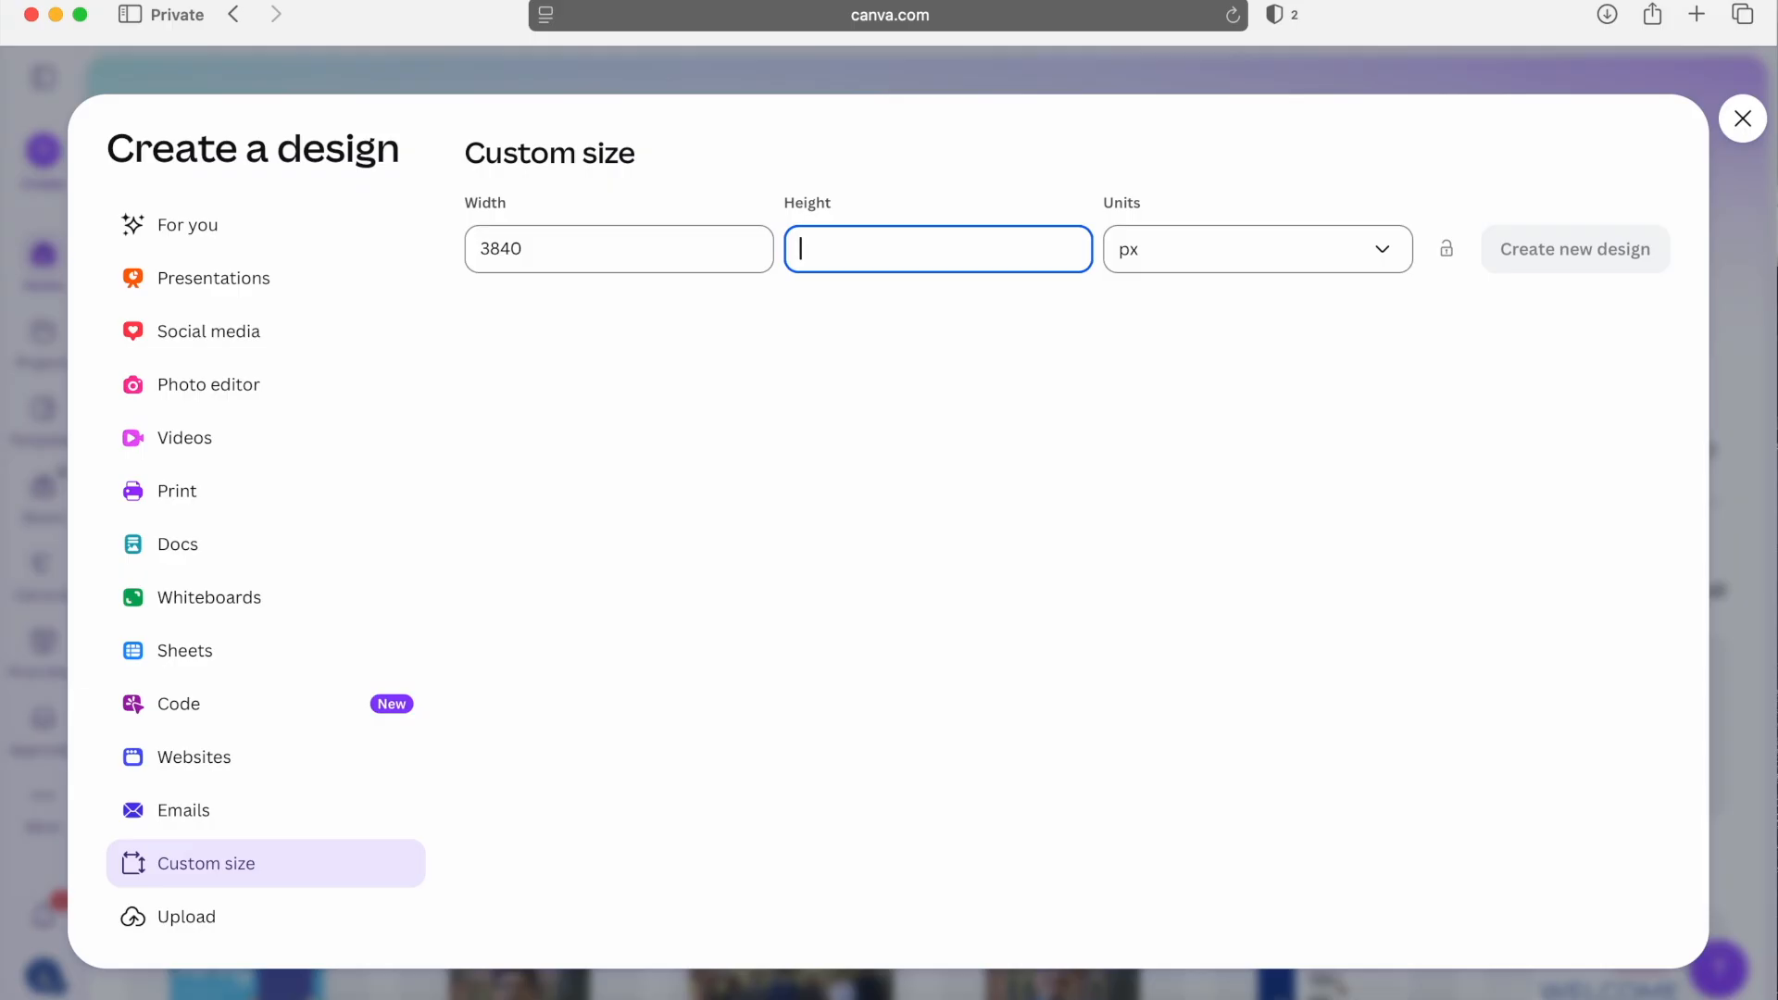
Set the custom height to 2160 px and create the 3840 × 2160 px design.
{"action": "type", "text": "60"}
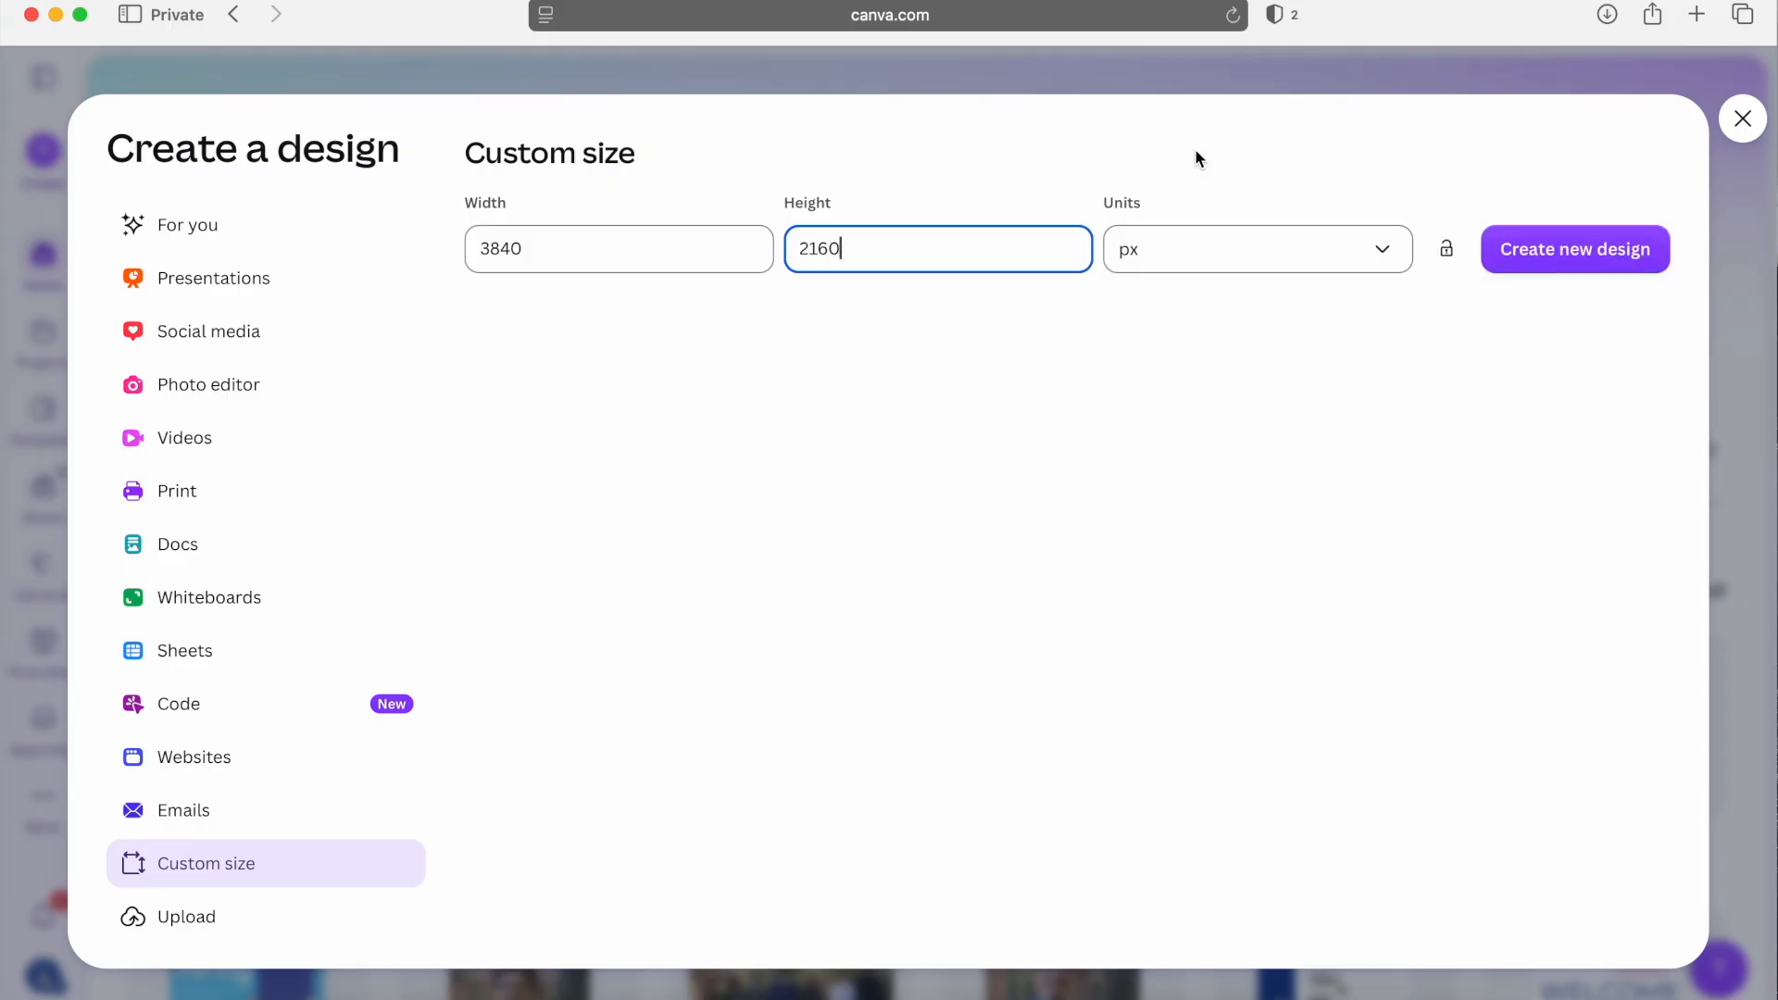
{"action": "left_click", "coordinate": [1534, 252]}
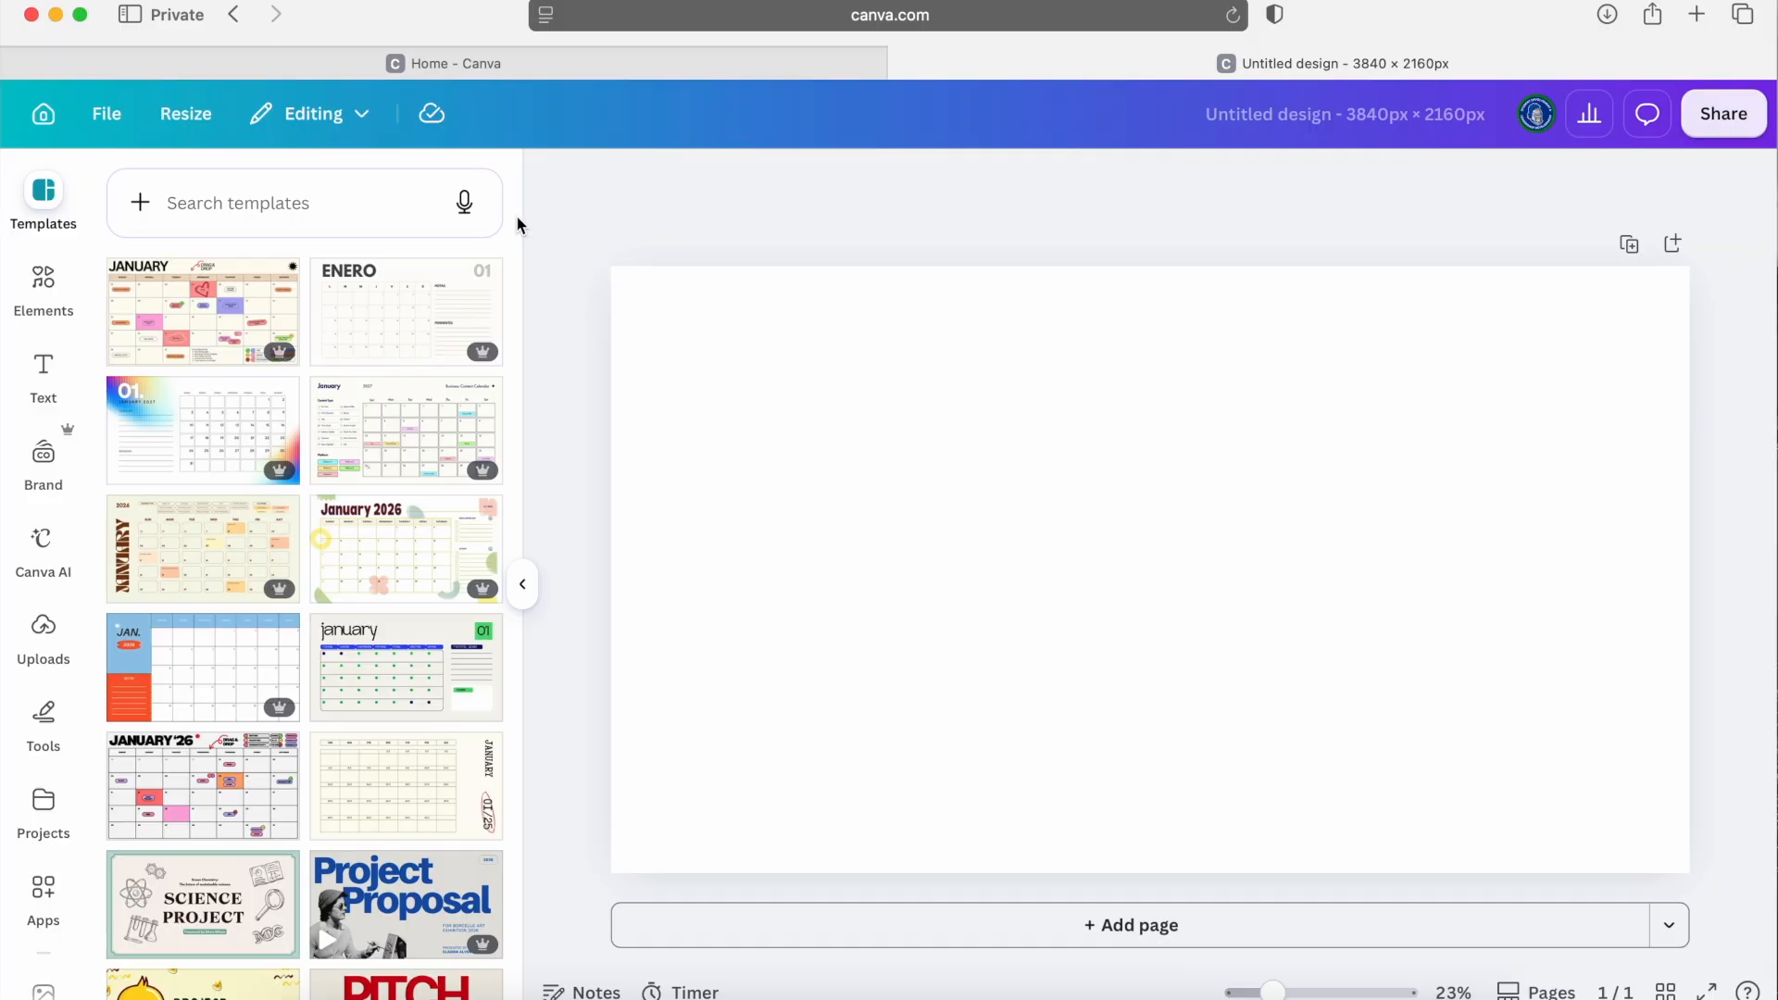
Search the templates for "event" and browse through the results.
{"action": "left_click", "coordinate": [321, 197]}
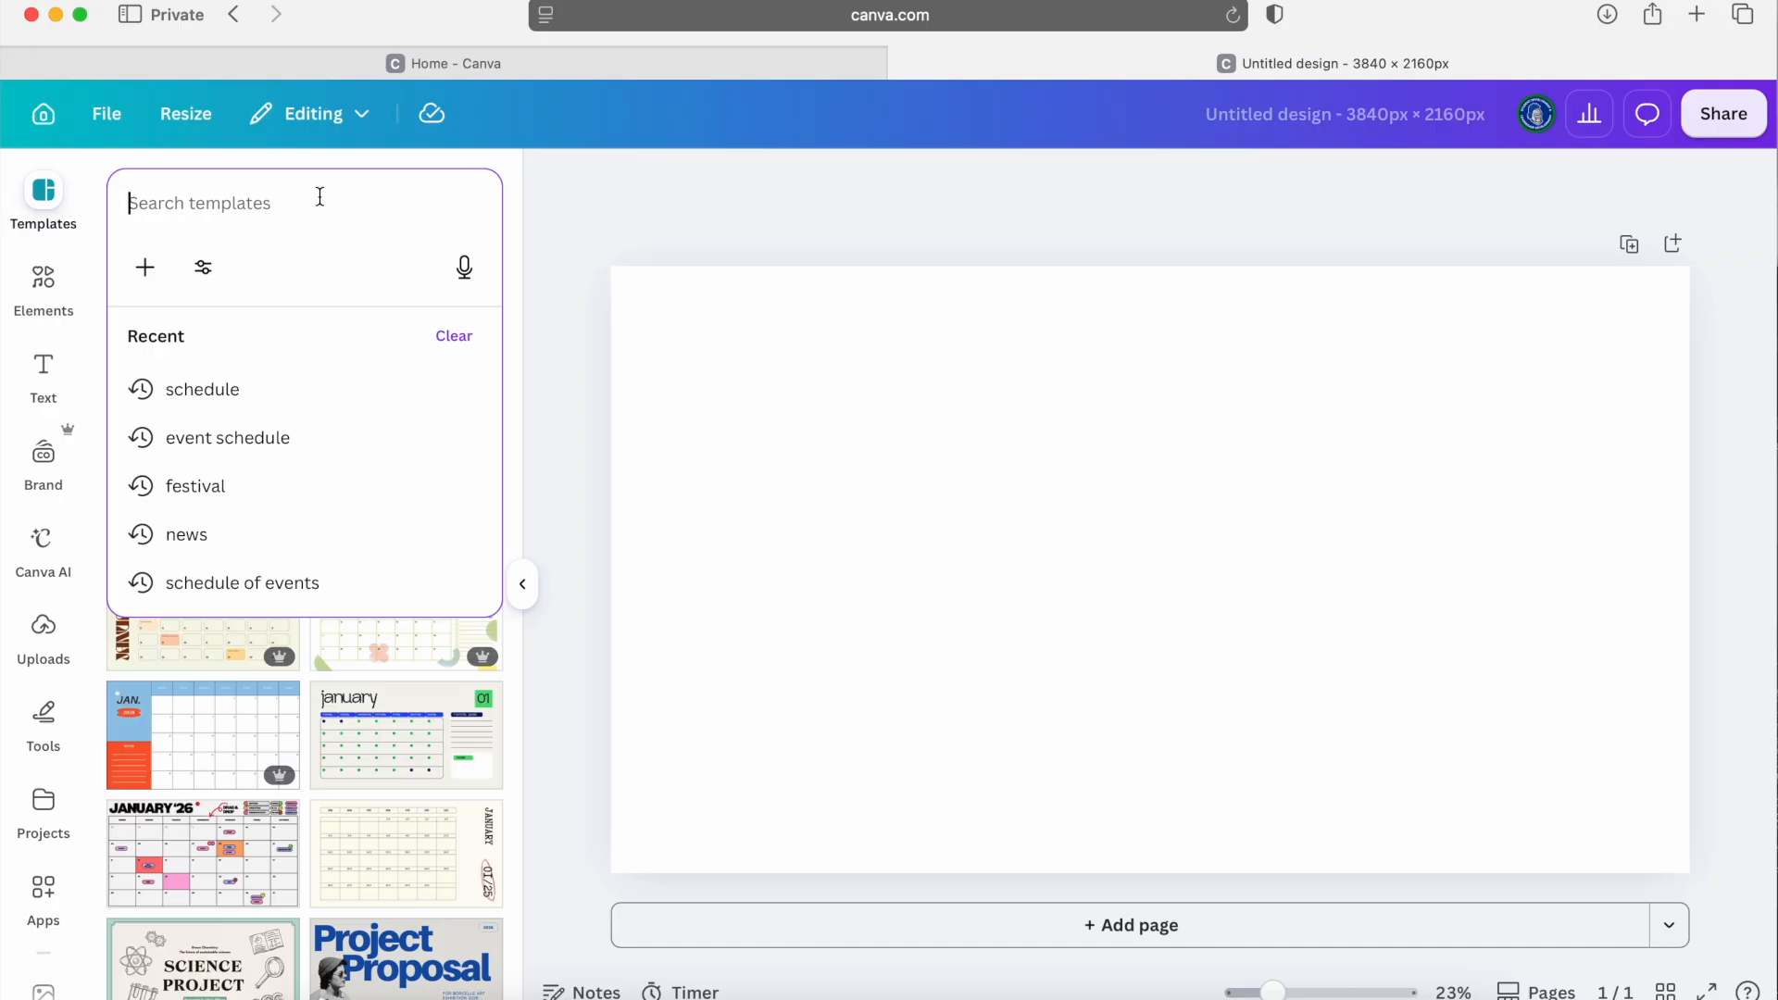
{"action": "type", "text": "event"}
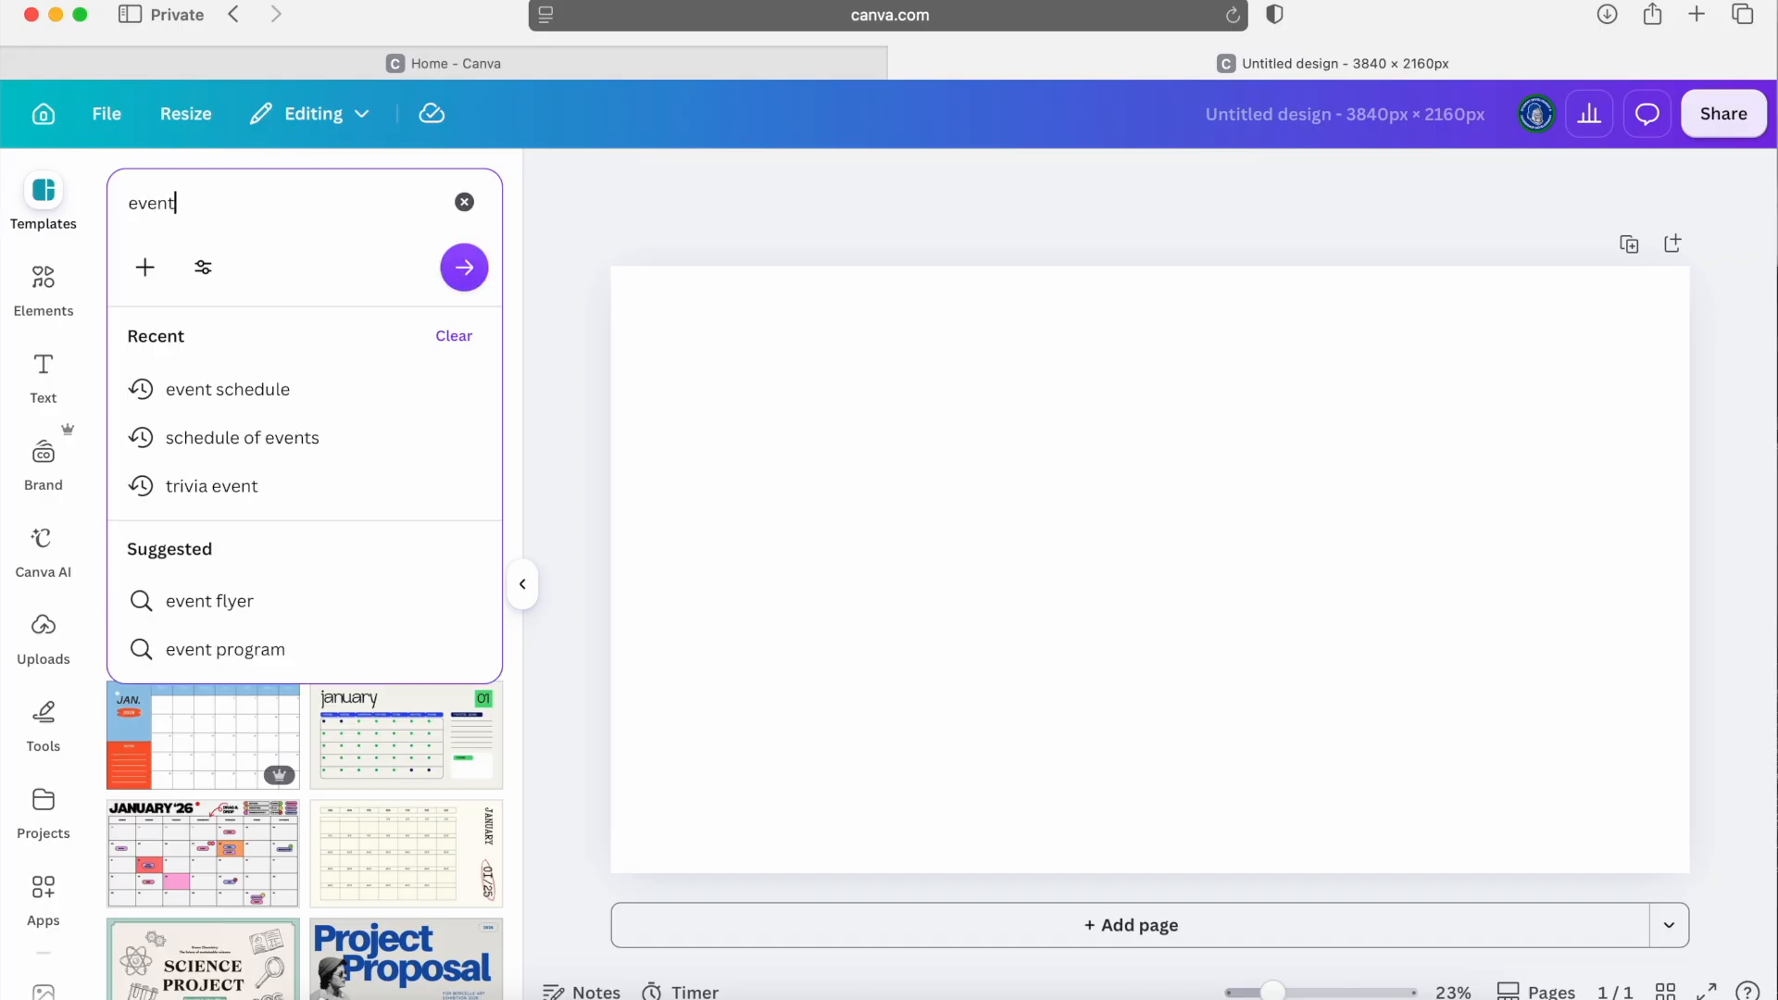
{"action": "key", "text": "Return"}
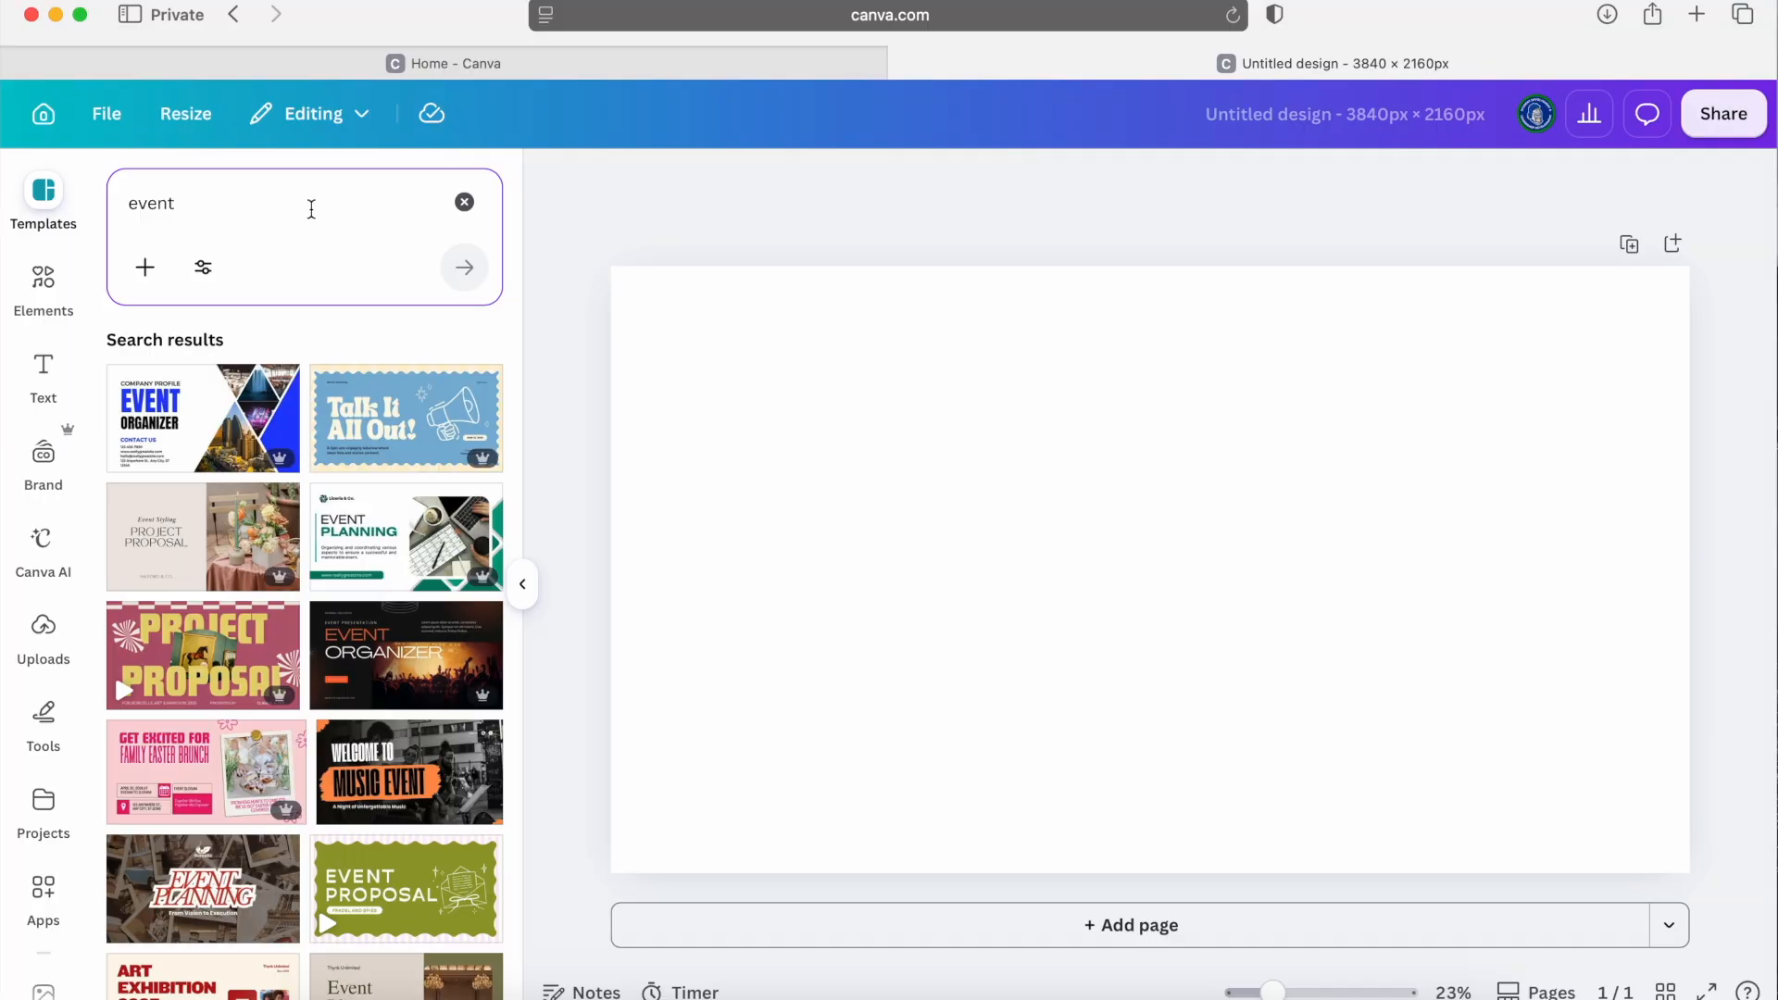
{"action": "scroll", "coordinate": [261, 419], "scroll_direction": "down", "scroll_amount": 3}
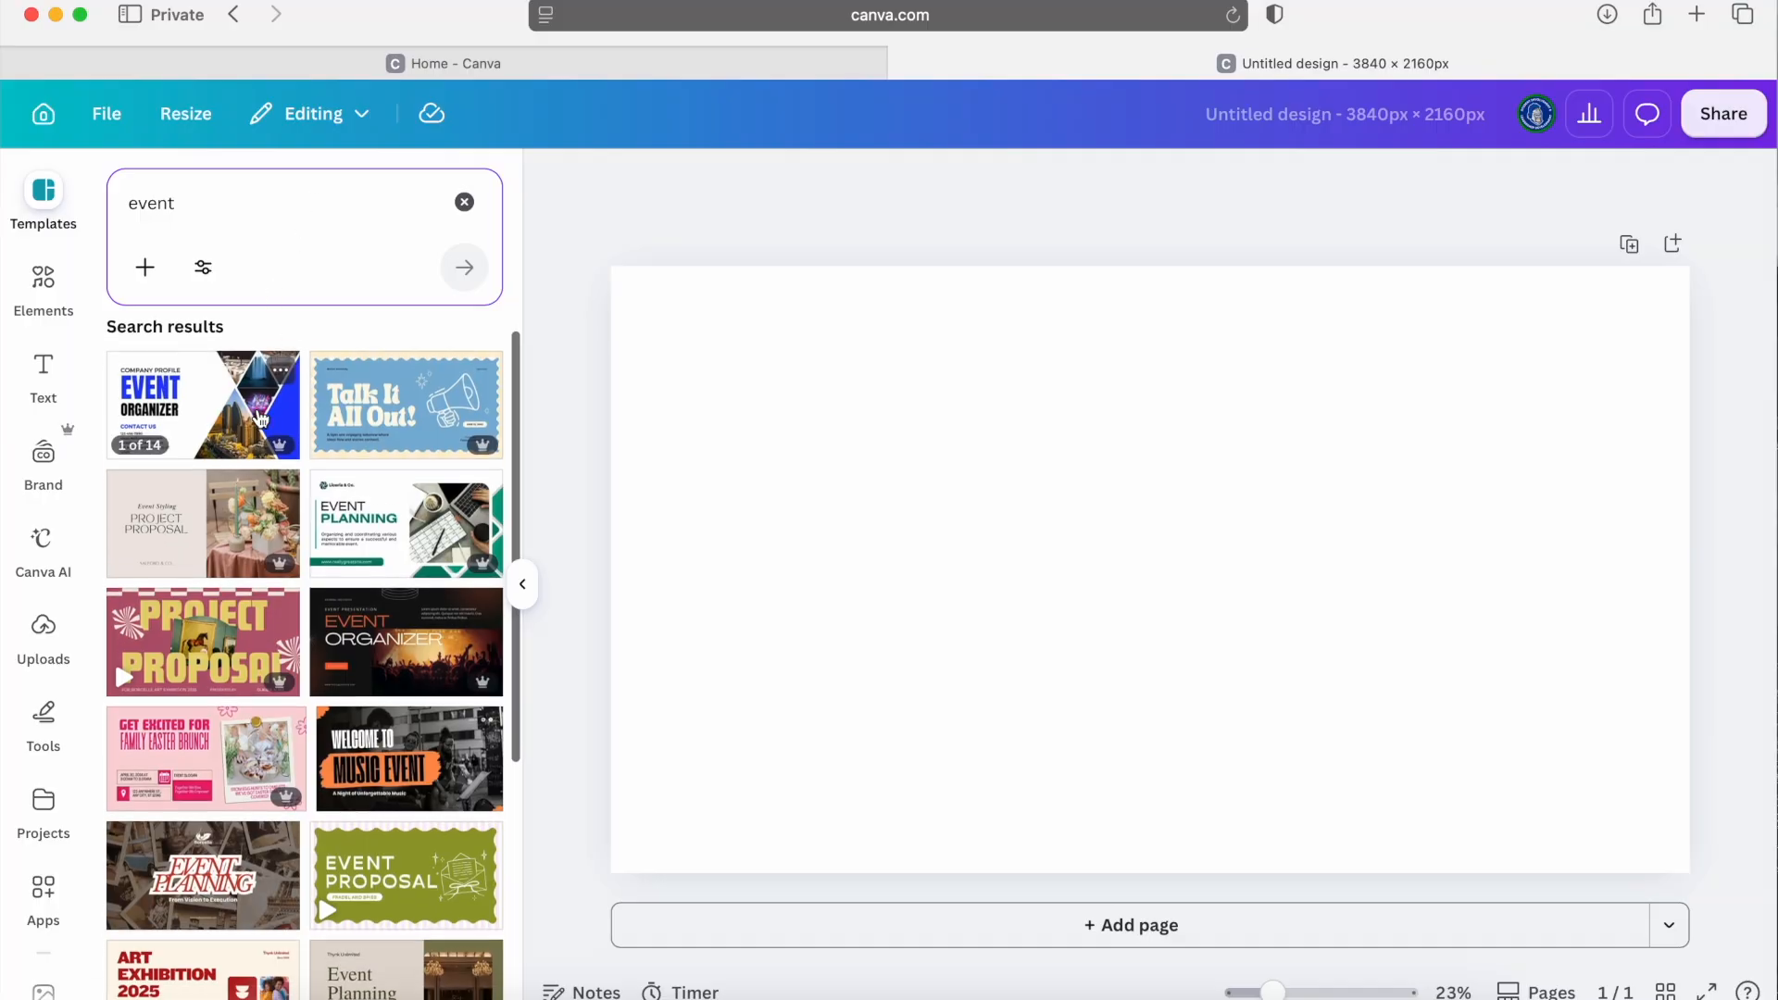
{"action": "scroll", "coordinate": [261, 419], "scroll_direction": "down", "scroll_amount": 5}
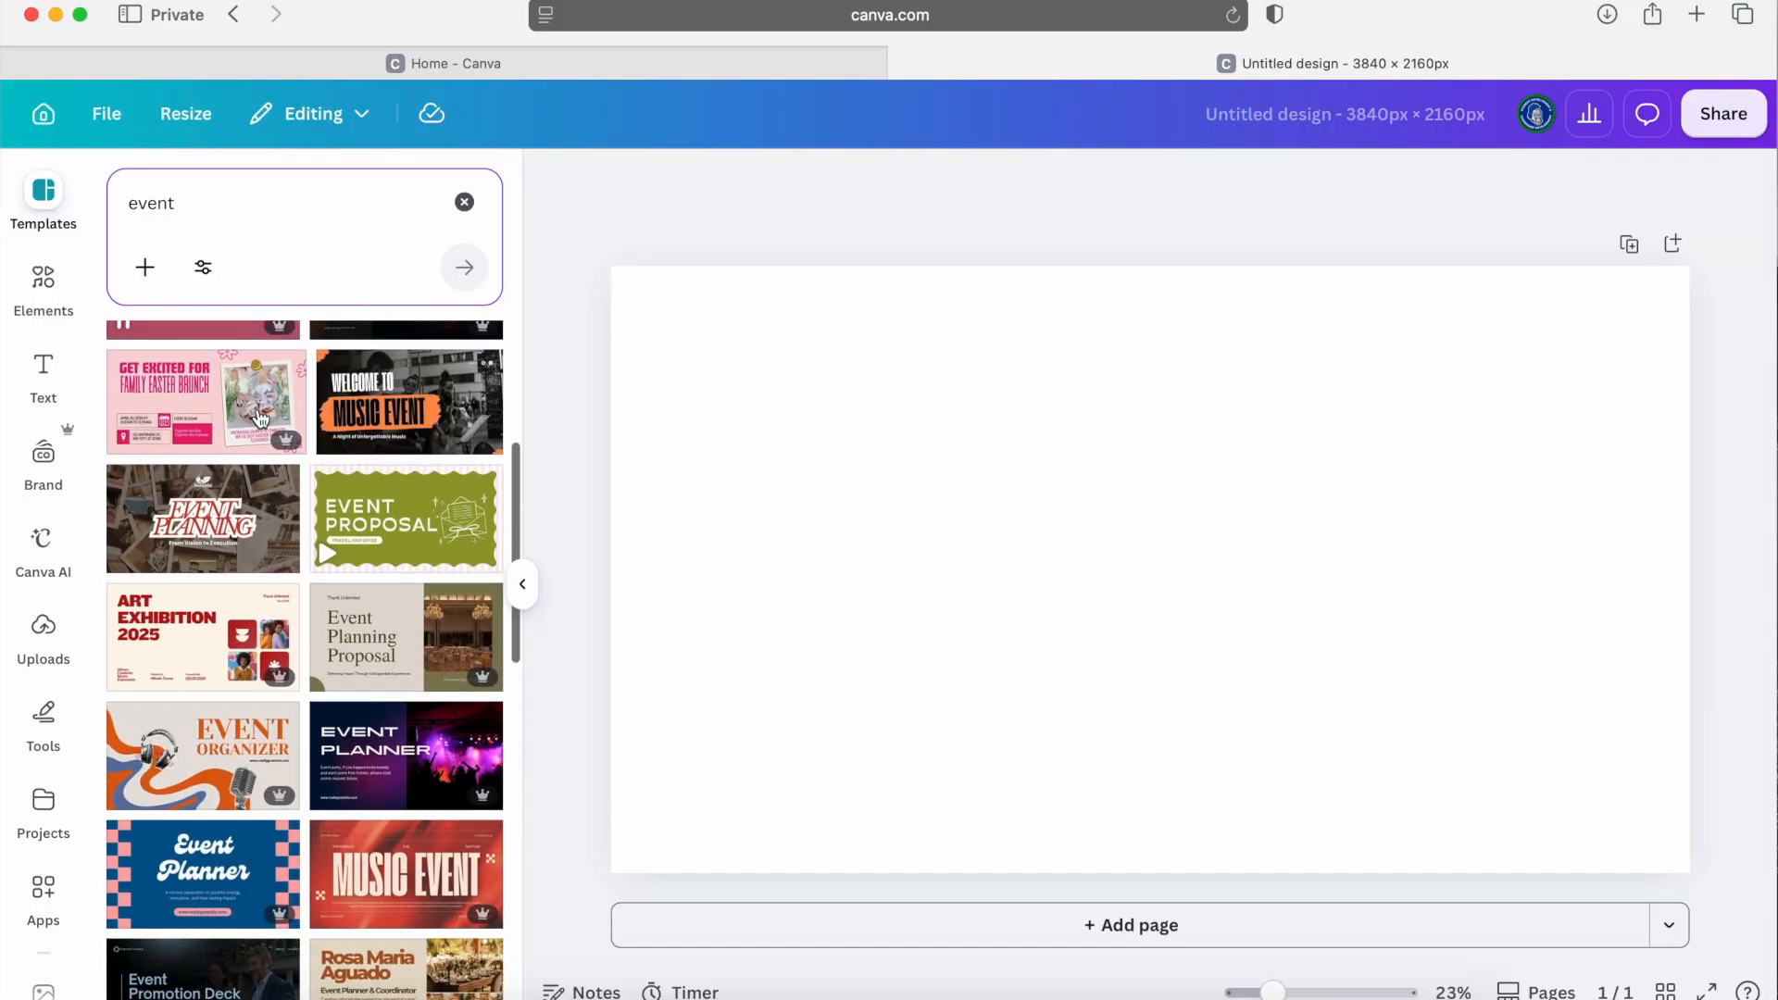
{"action": "scroll", "coordinate": [261, 419], "scroll_direction": "down", "scroll_amount": 6}
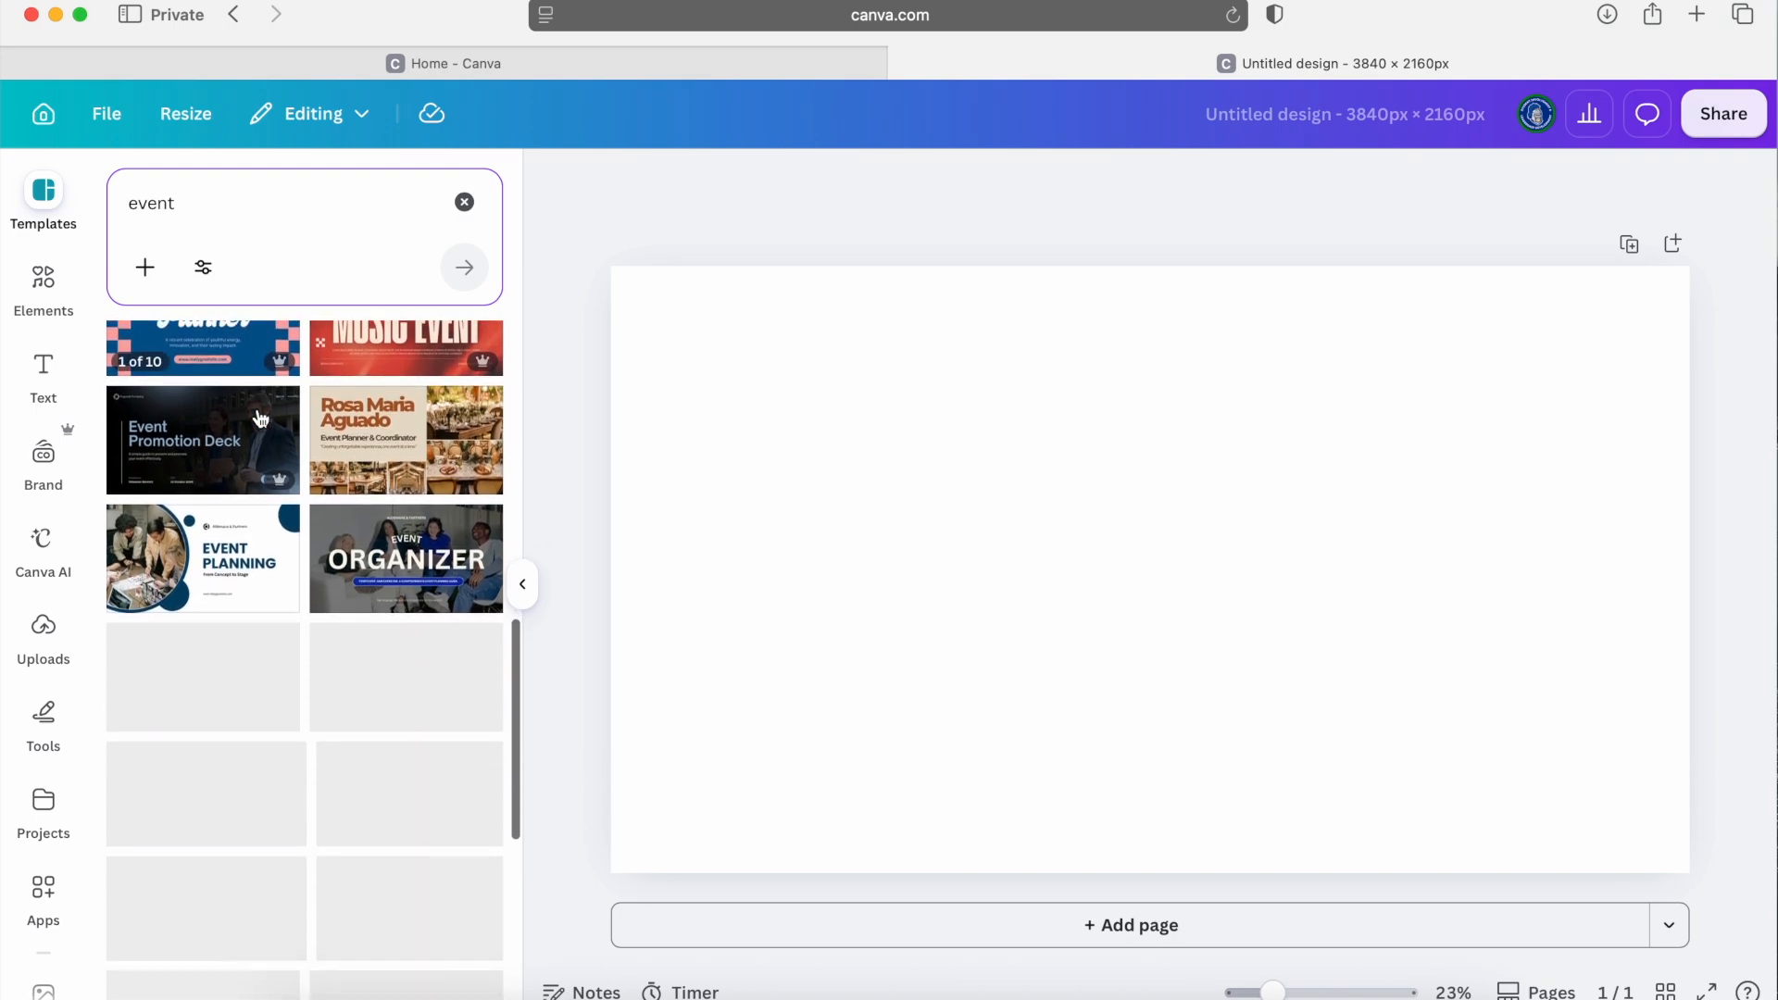
{"action": "scroll", "coordinate": [259, 416], "scroll_direction": "down", "scroll_amount": 3}
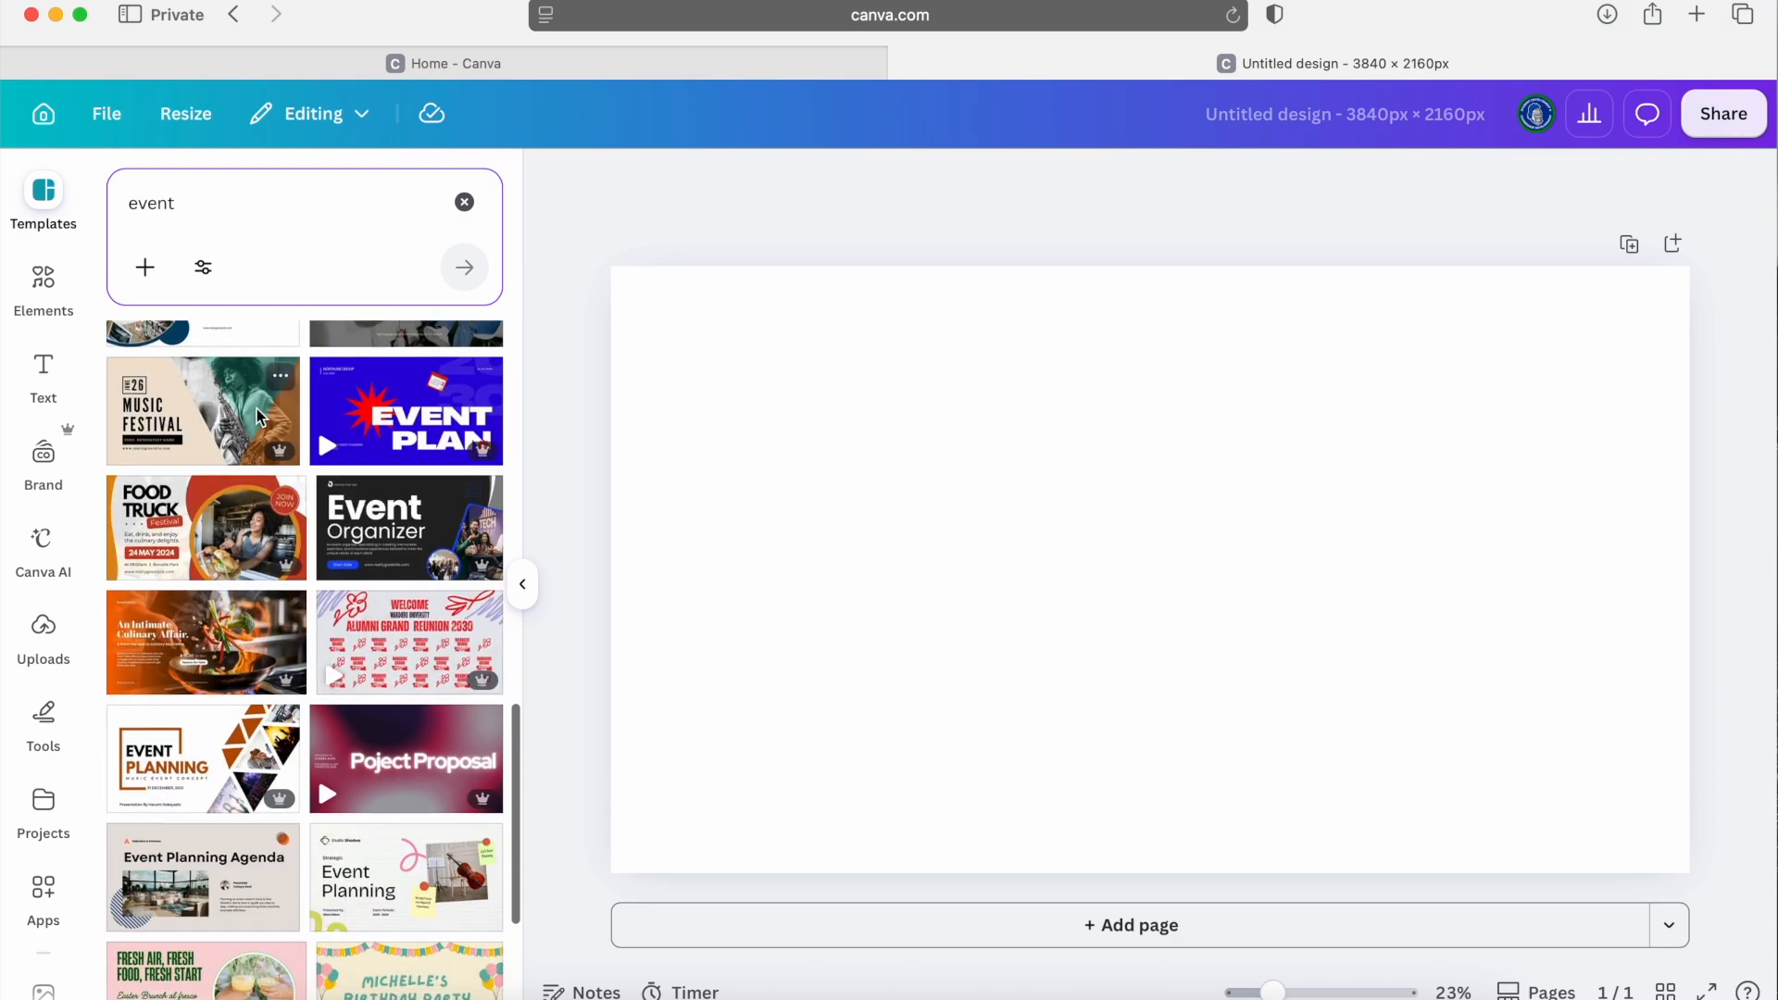
{"action": "scroll", "coordinate": [258, 417], "scroll_direction": "down", "scroll_amount": 4}
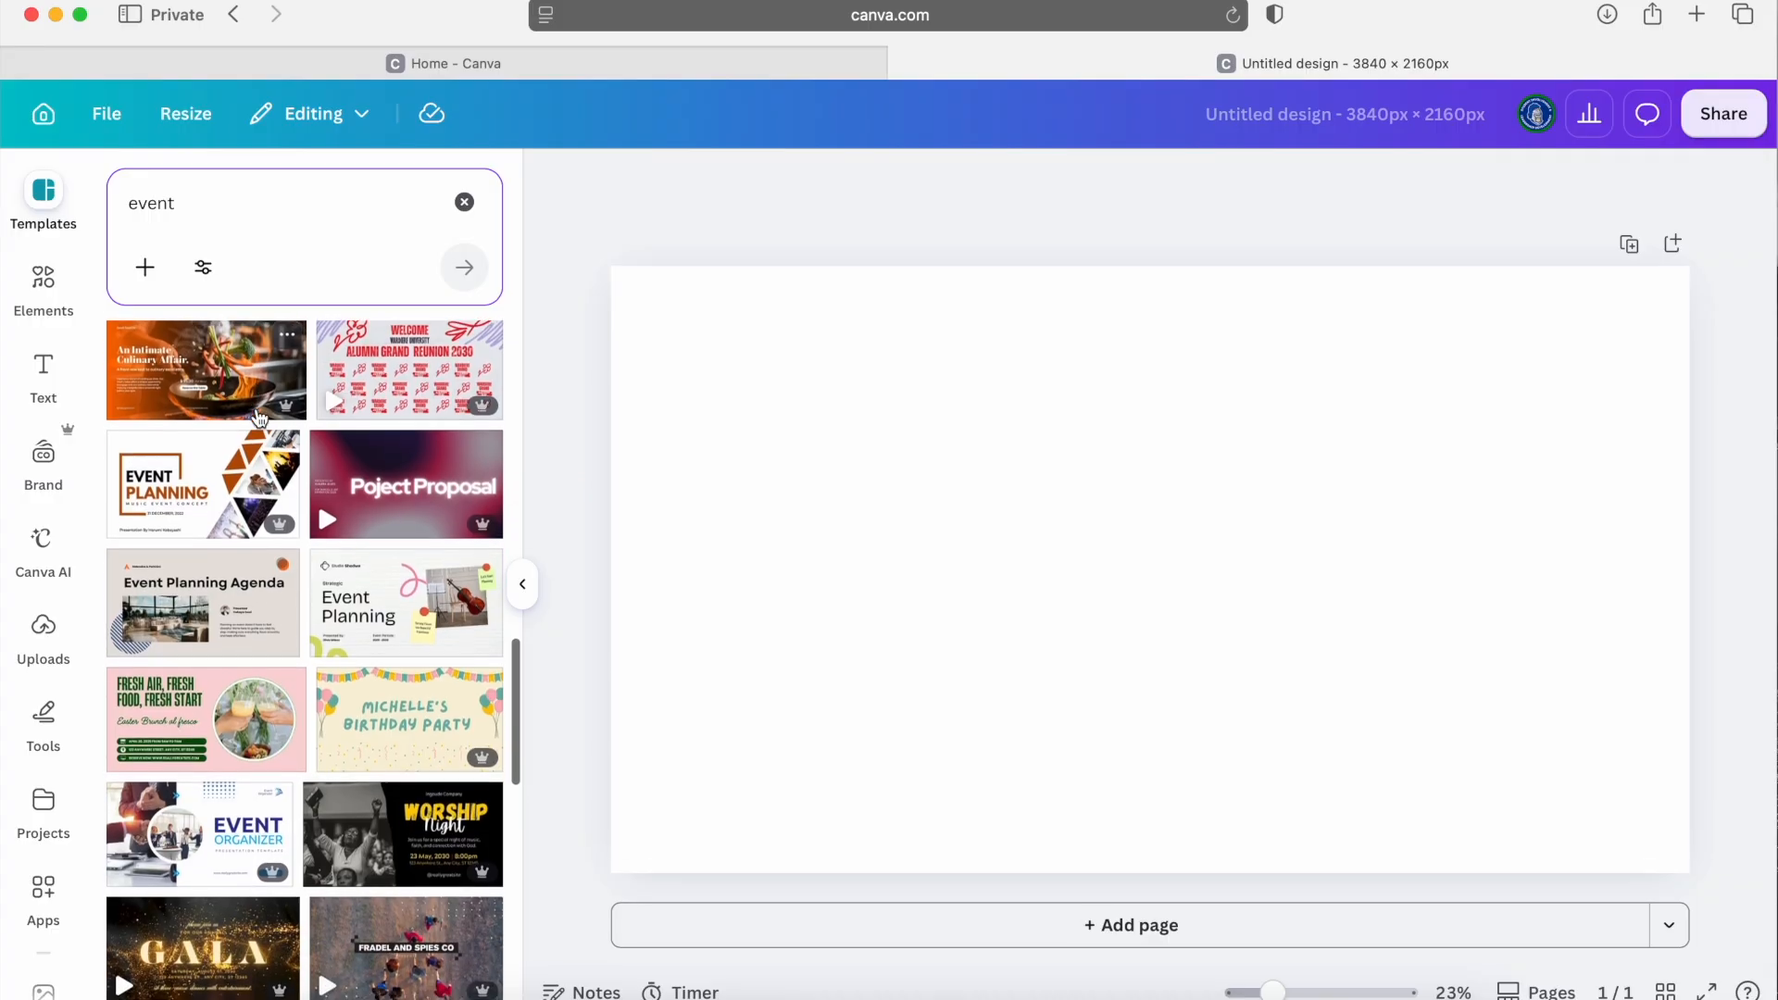
Search the templates for "bingo" and look through the available designs.
{"action": "left_click", "coordinate": [191, 213]}
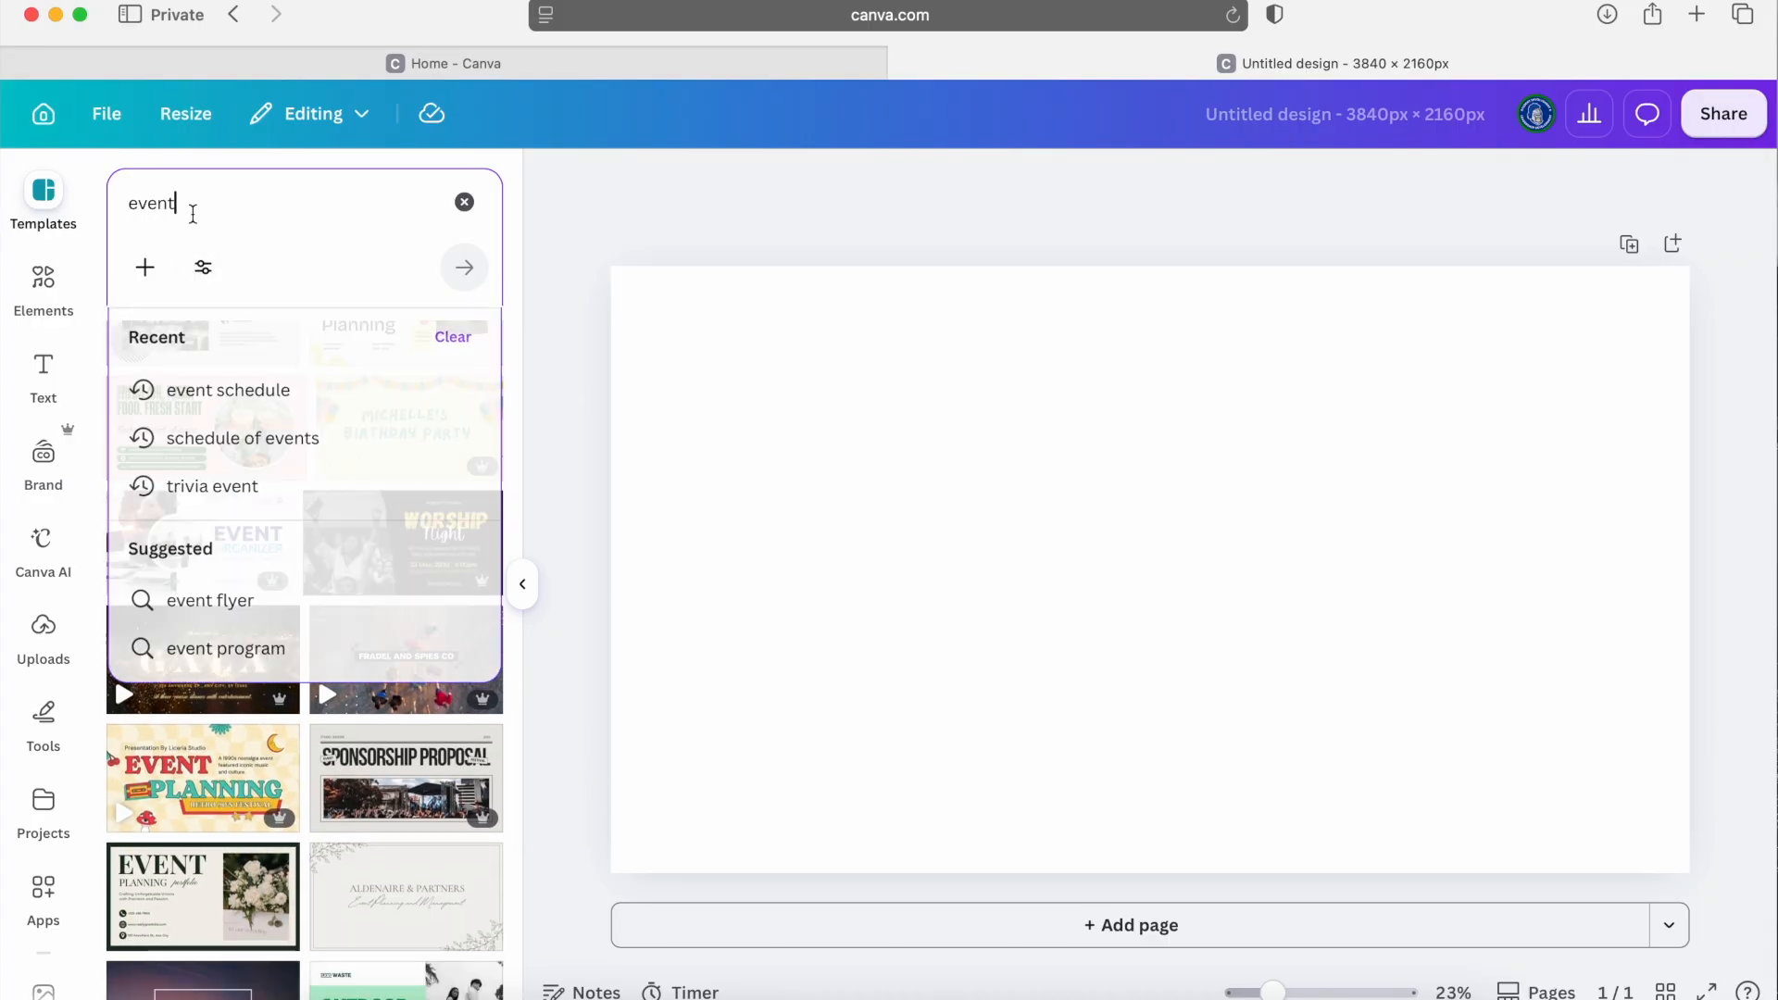
{"action": "double_click", "coordinate": [167, 202]}
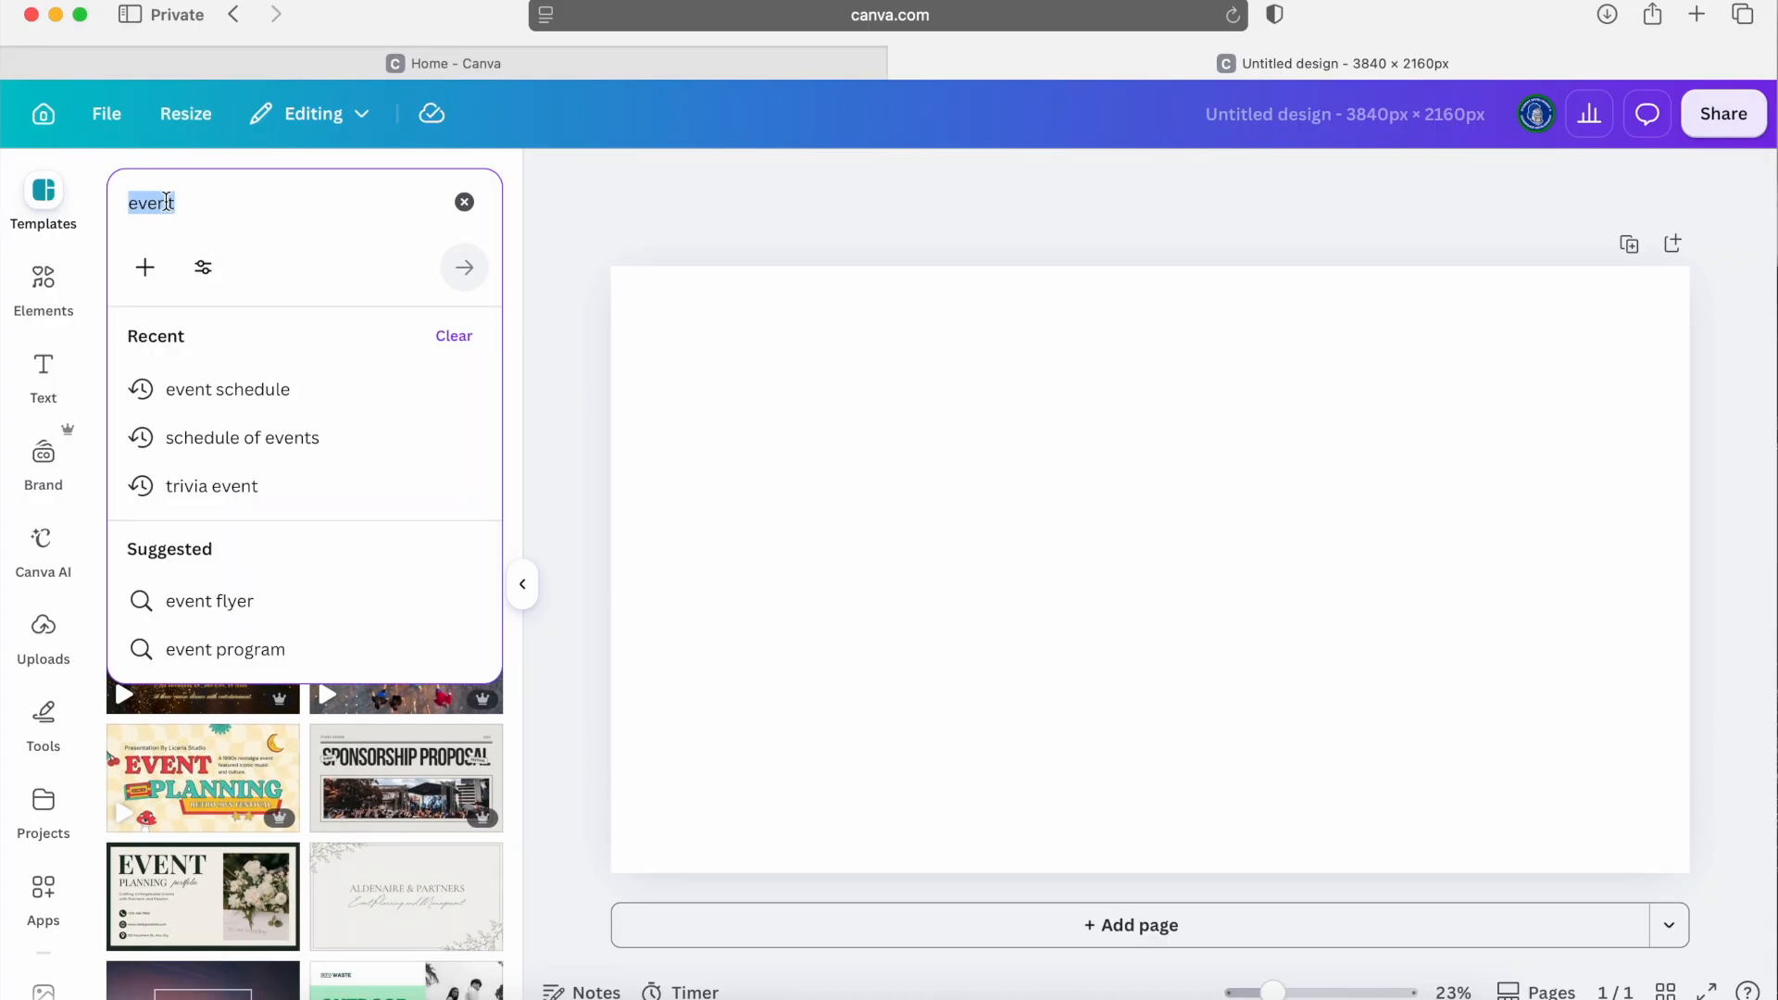
{"action": "type", "text": "bingo"}
{"action": "key", "text": "Return"}
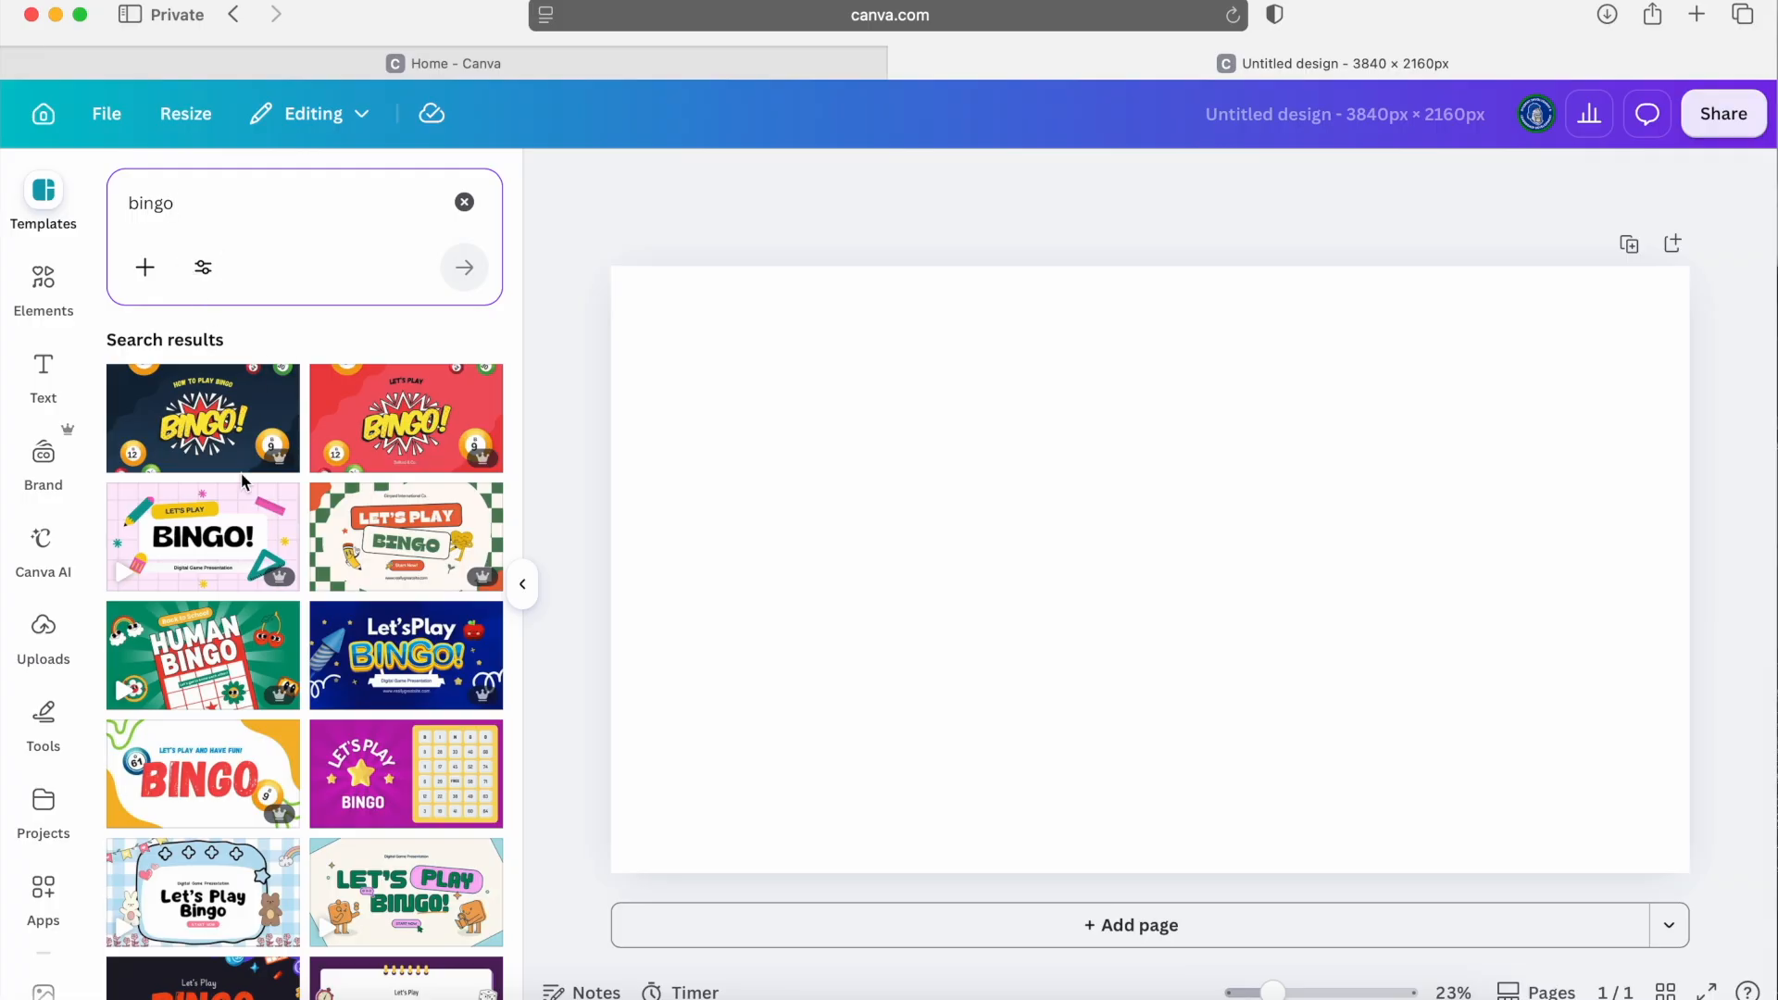
{"action": "scroll", "coordinate": [243, 481], "scroll_direction": "down", "scroll_amount": 5}
{"action": "scroll", "coordinate": [243, 481], "scroll_direction": "down", "scroll_amount": 5}
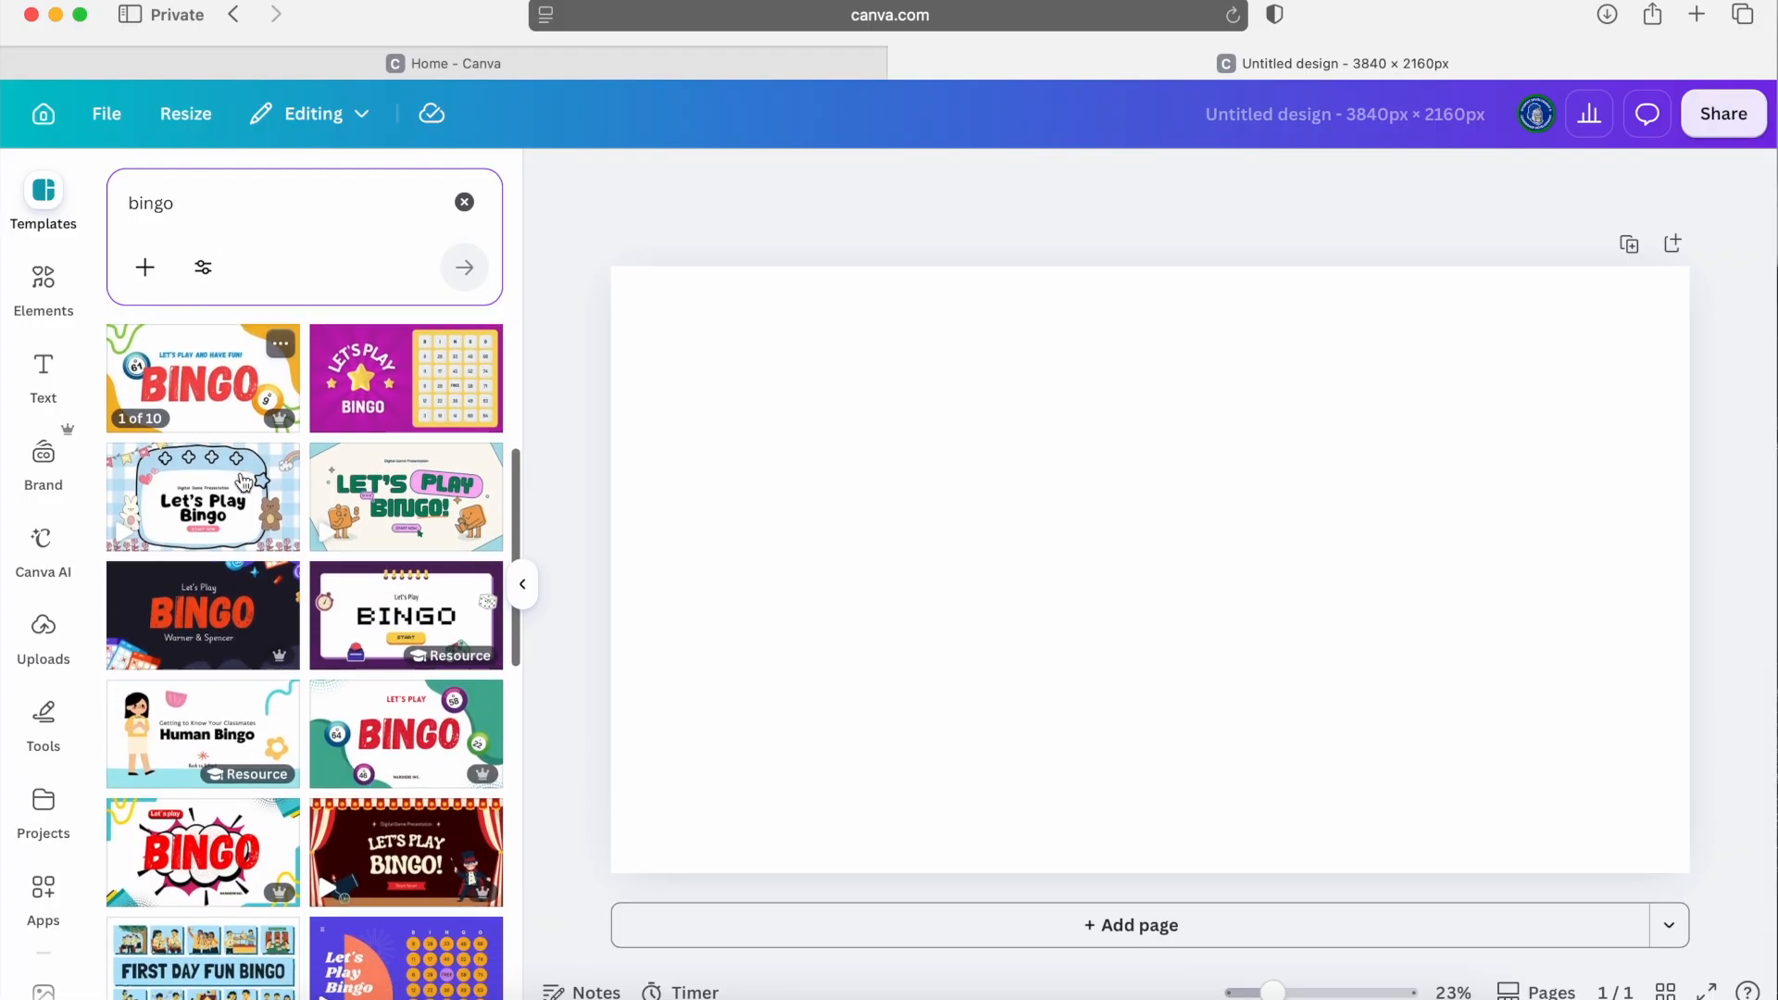
{"action": "scroll", "coordinate": [243, 482], "scroll_direction": "down", "scroll_amount": 3}
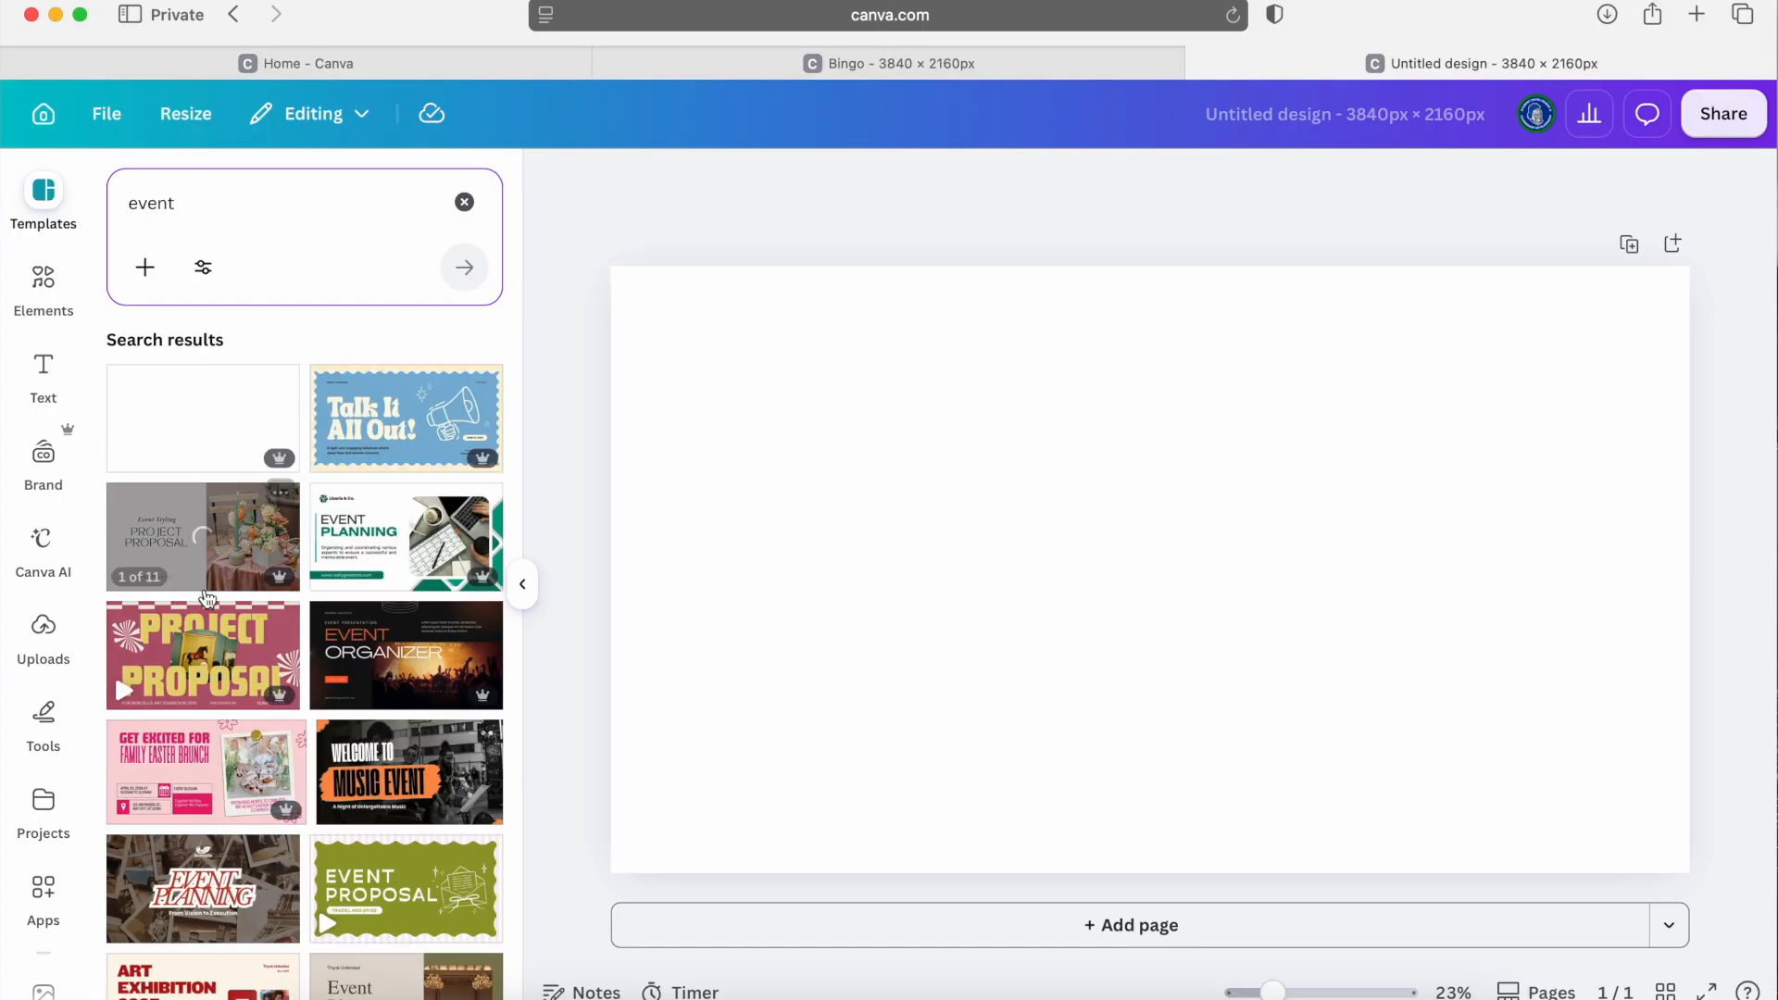
Find the green "Outdoor Market" template among the event results and apply its cover page to the blank page.
{"action": "scroll", "coordinate": [216, 615], "scroll_direction": "down", "scroll_amount": 3}
{"action": "scroll", "coordinate": [215, 616], "scroll_direction": "down", "scroll_amount": 10}
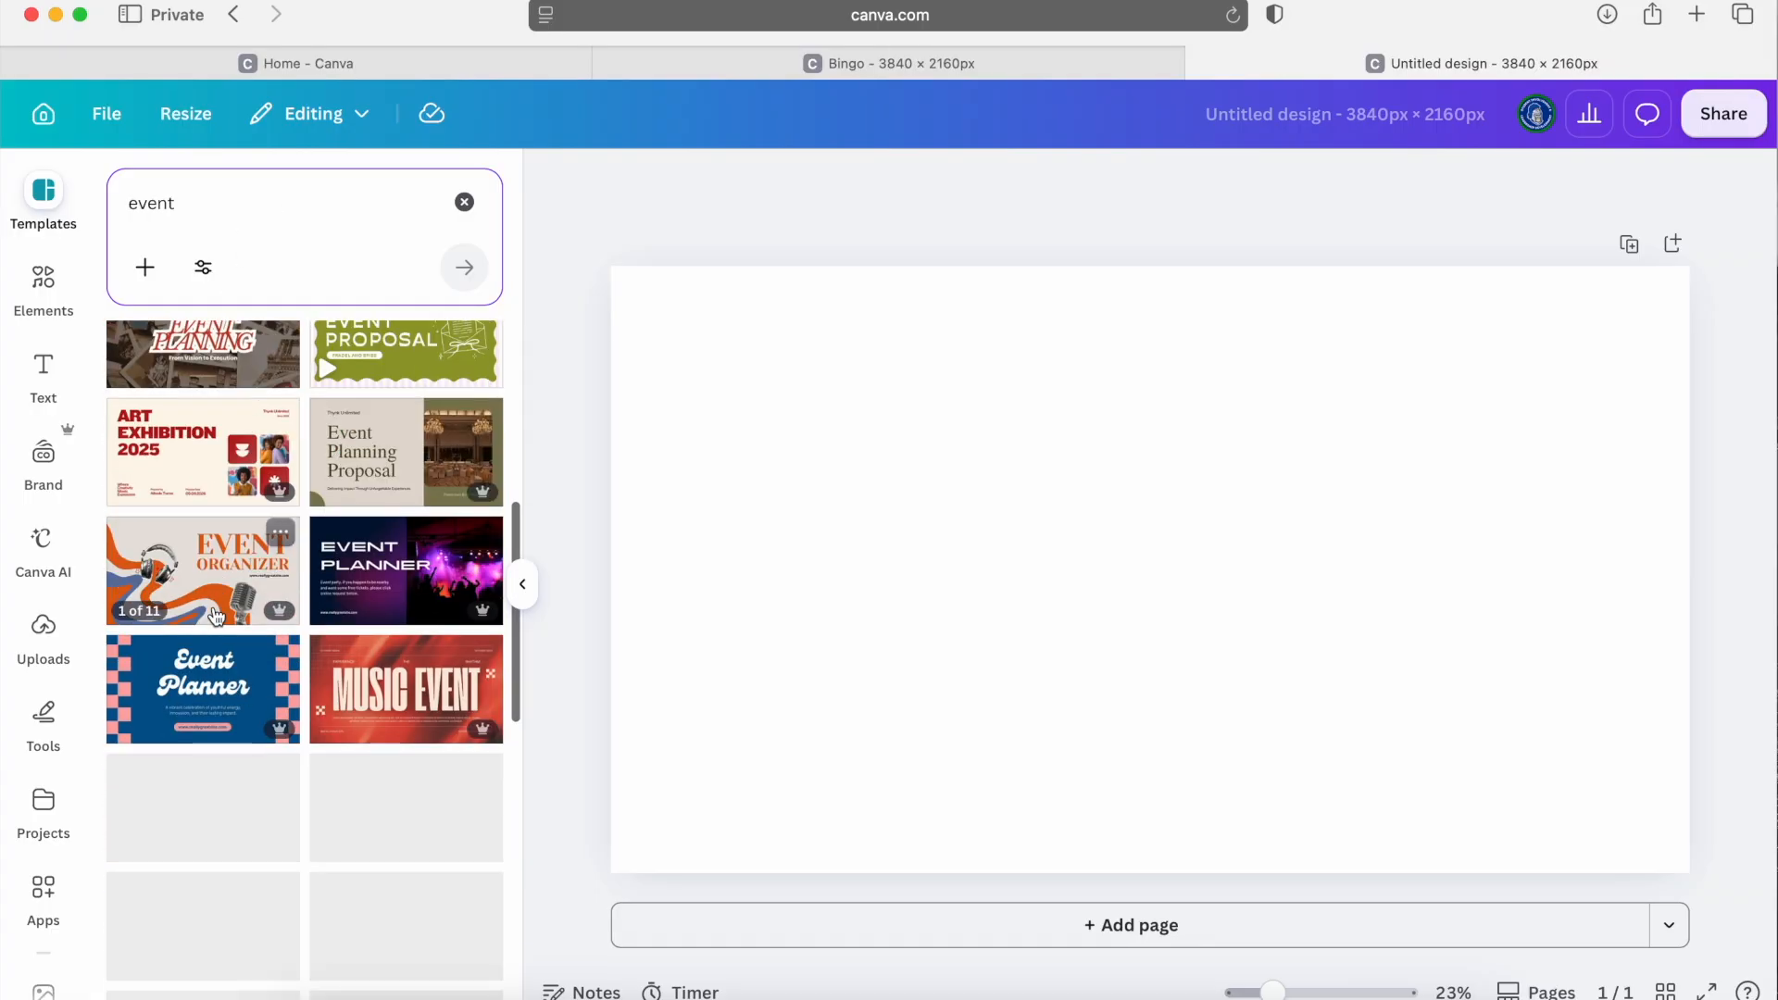
{"action": "scroll", "coordinate": [216, 616], "scroll_direction": "down", "scroll_amount": 5}
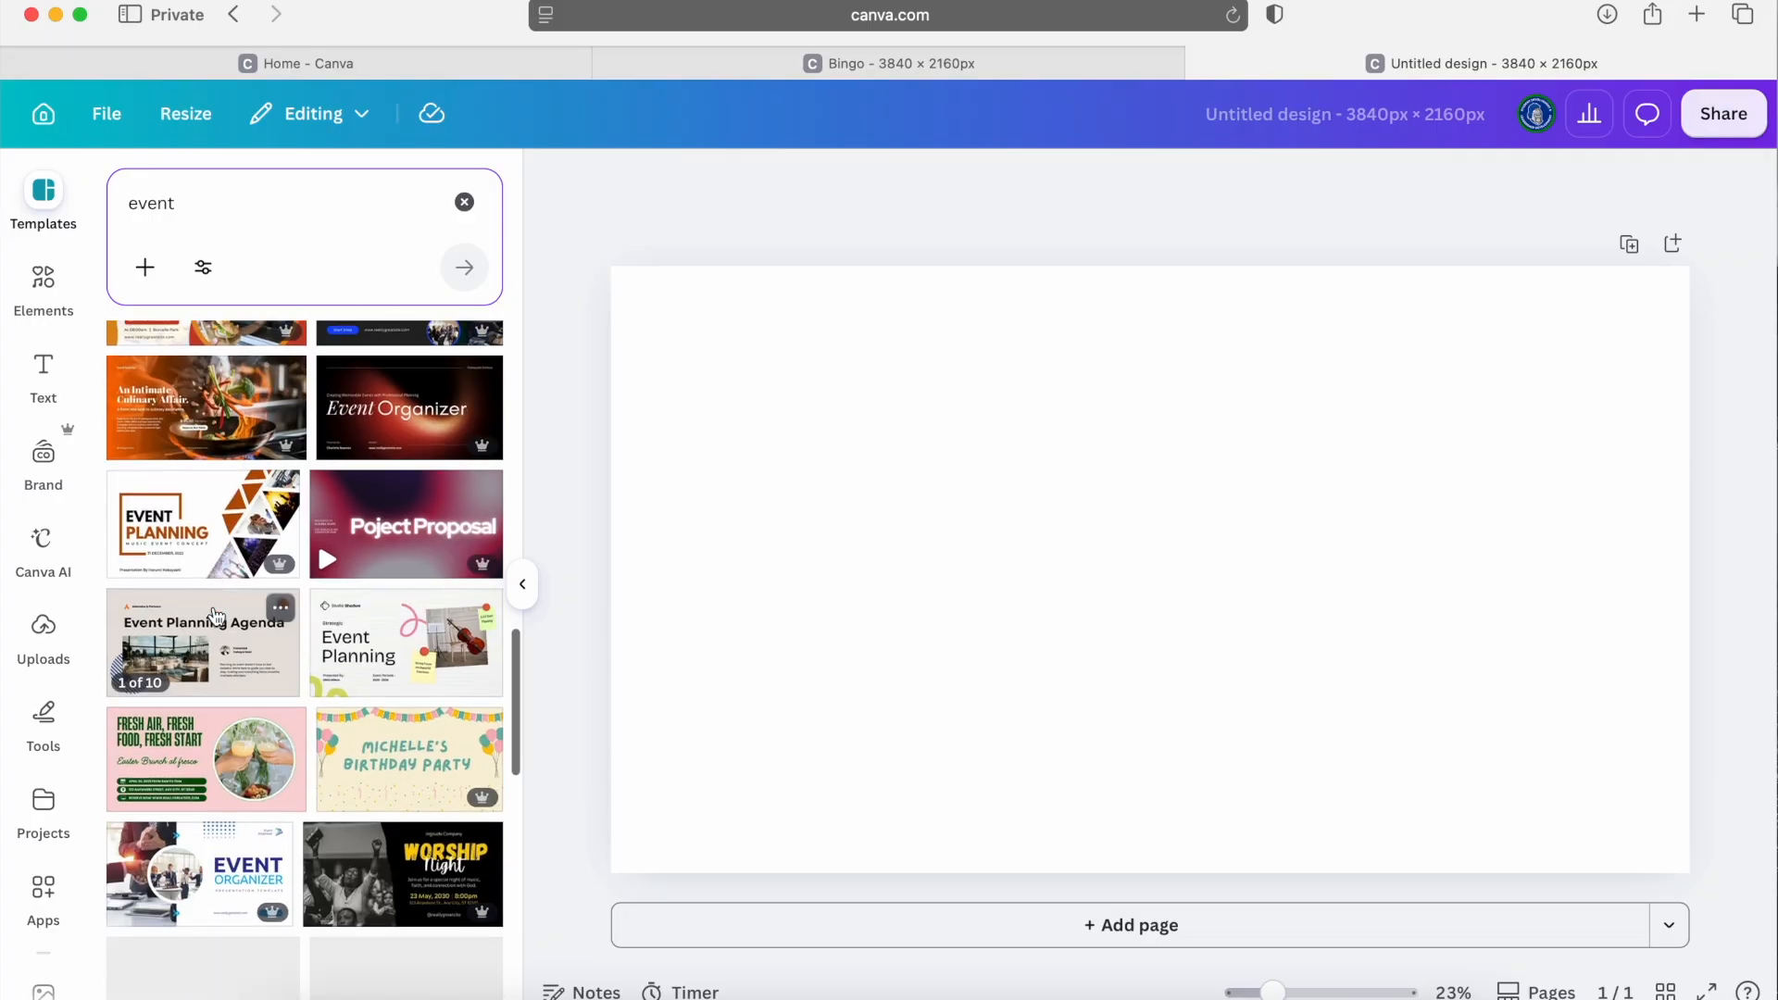
{"action": "scroll", "coordinate": [216, 616], "scroll_direction": "down", "scroll_amount": 5}
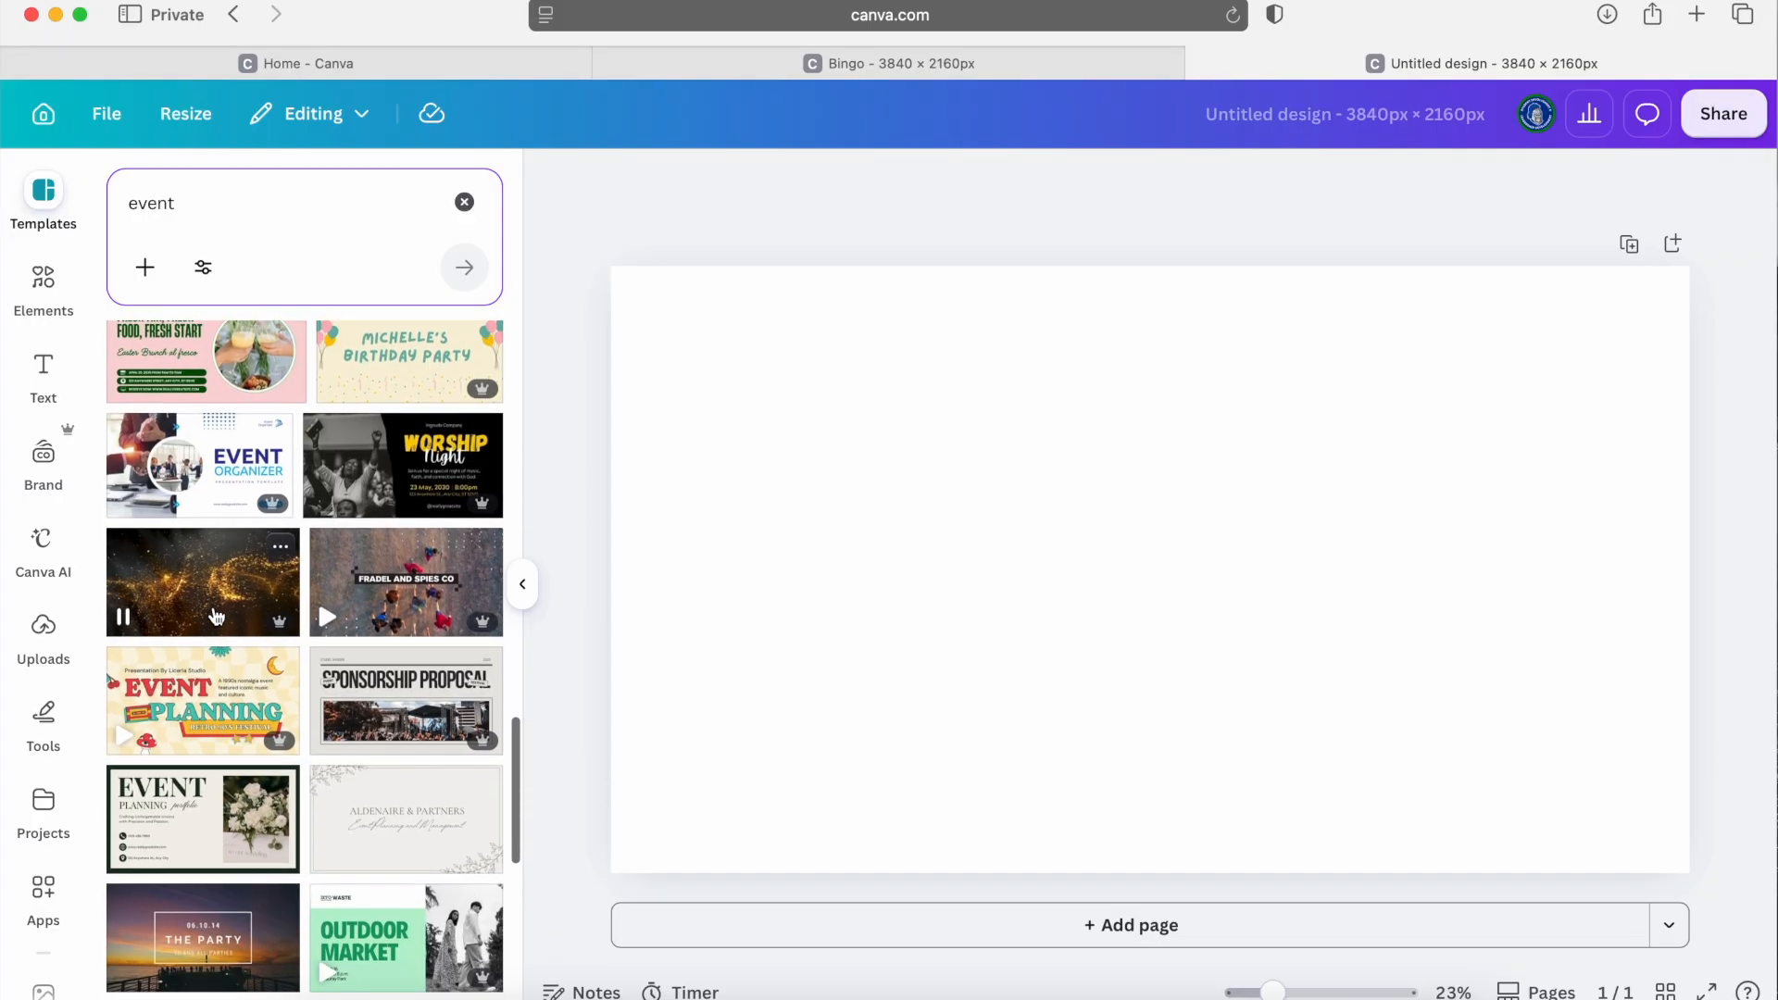
{"action": "scroll", "coordinate": [215, 616], "scroll_direction": "down", "scroll_amount": 4}
{"action": "scroll", "coordinate": [216, 616], "scroll_direction": "down", "scroll_amount": 9}
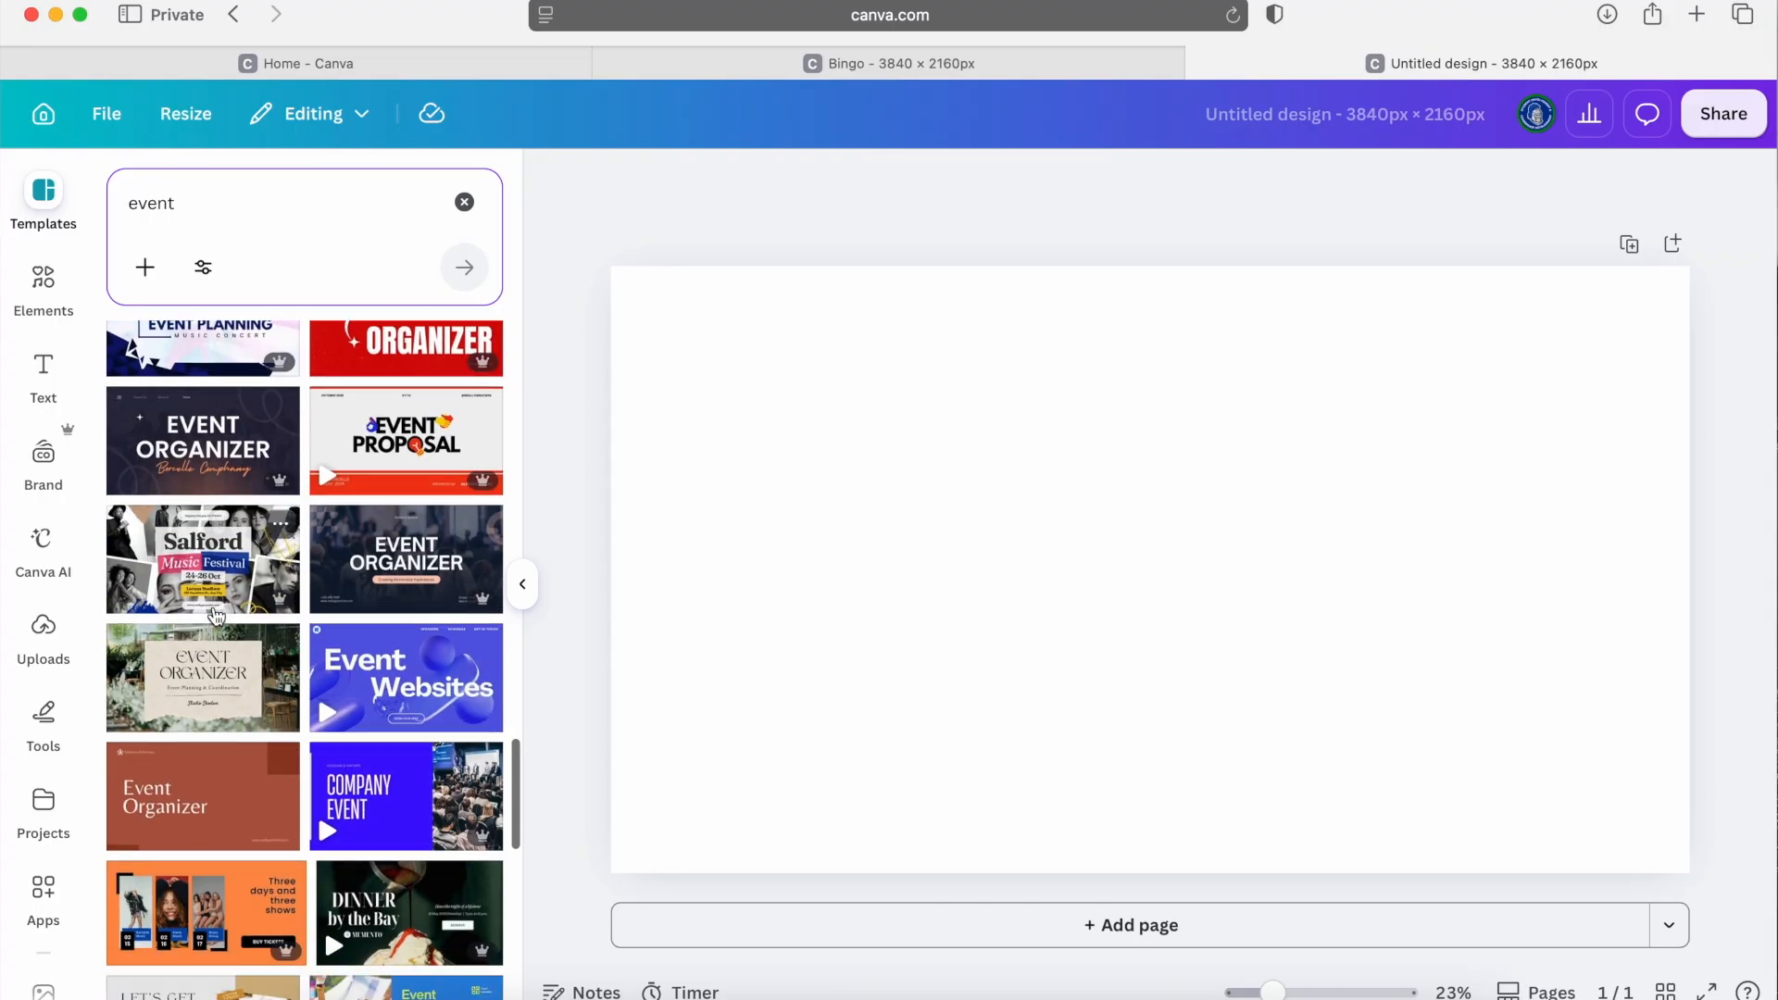
{"action": "scroll", "coordinate": [215, 616], "scroll_direction": "down", "scroll_amount": 5}
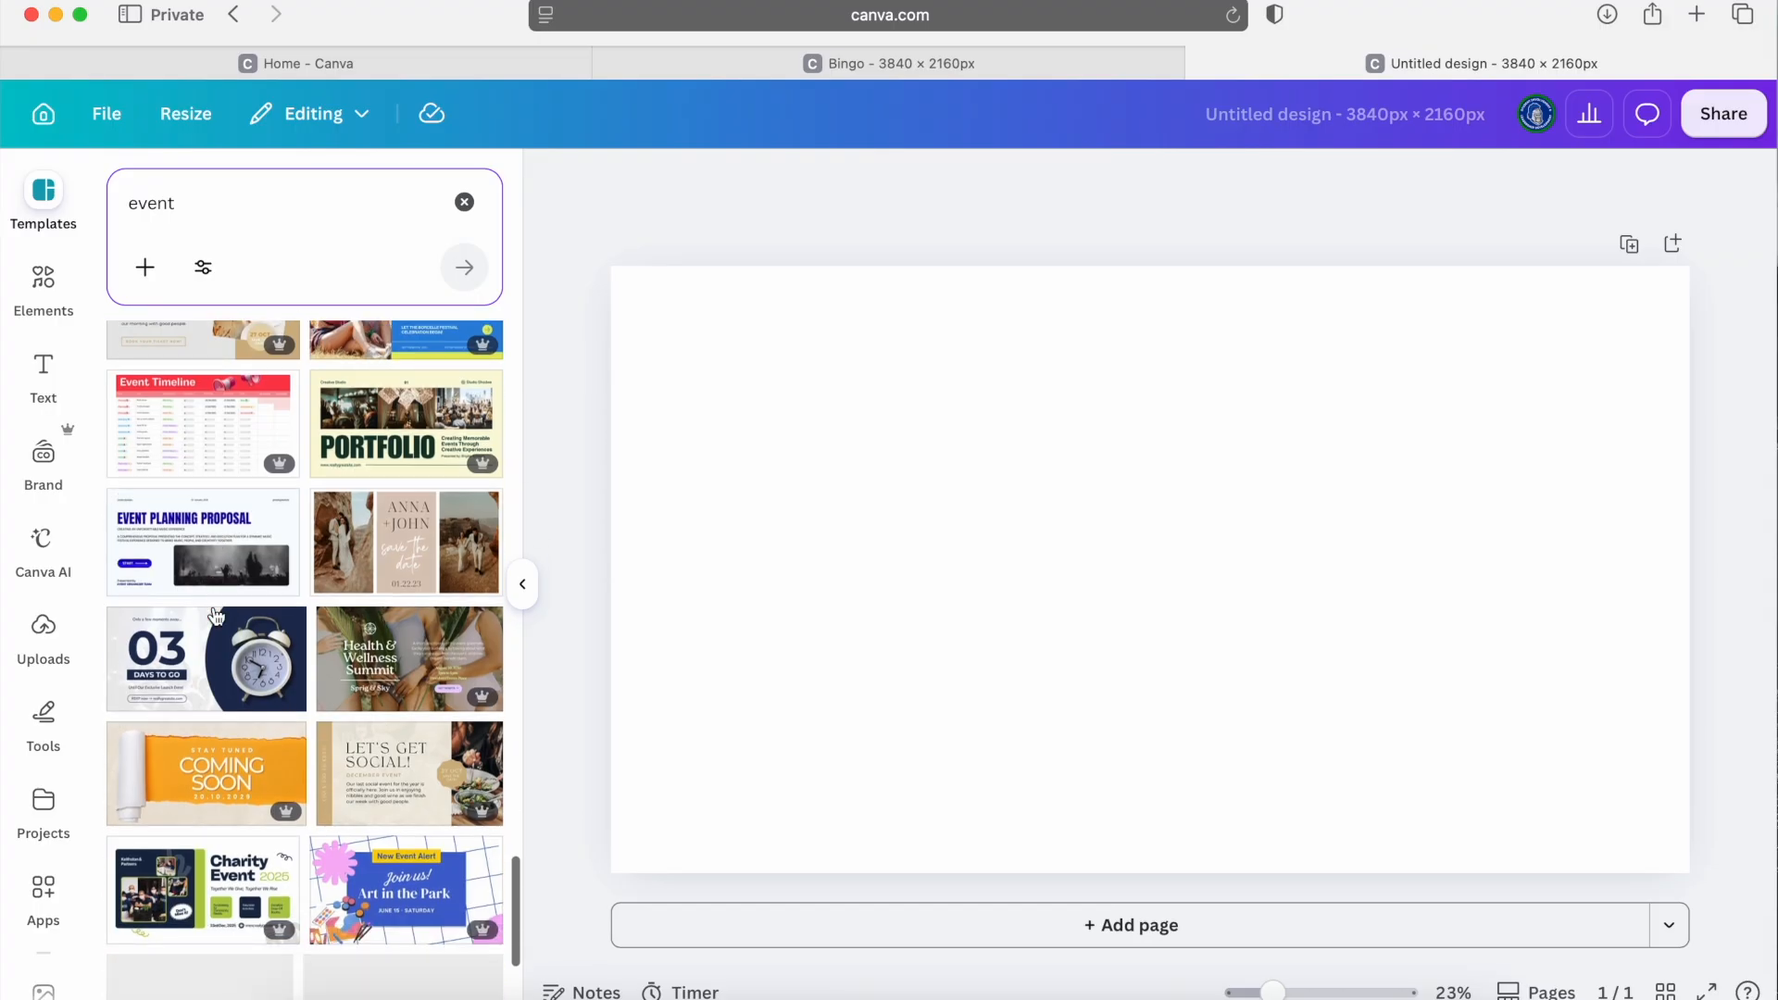
{"action": "scroll", "coordinate": [213, 613], "scroll_direction": "down", "scroll_amount": 4}
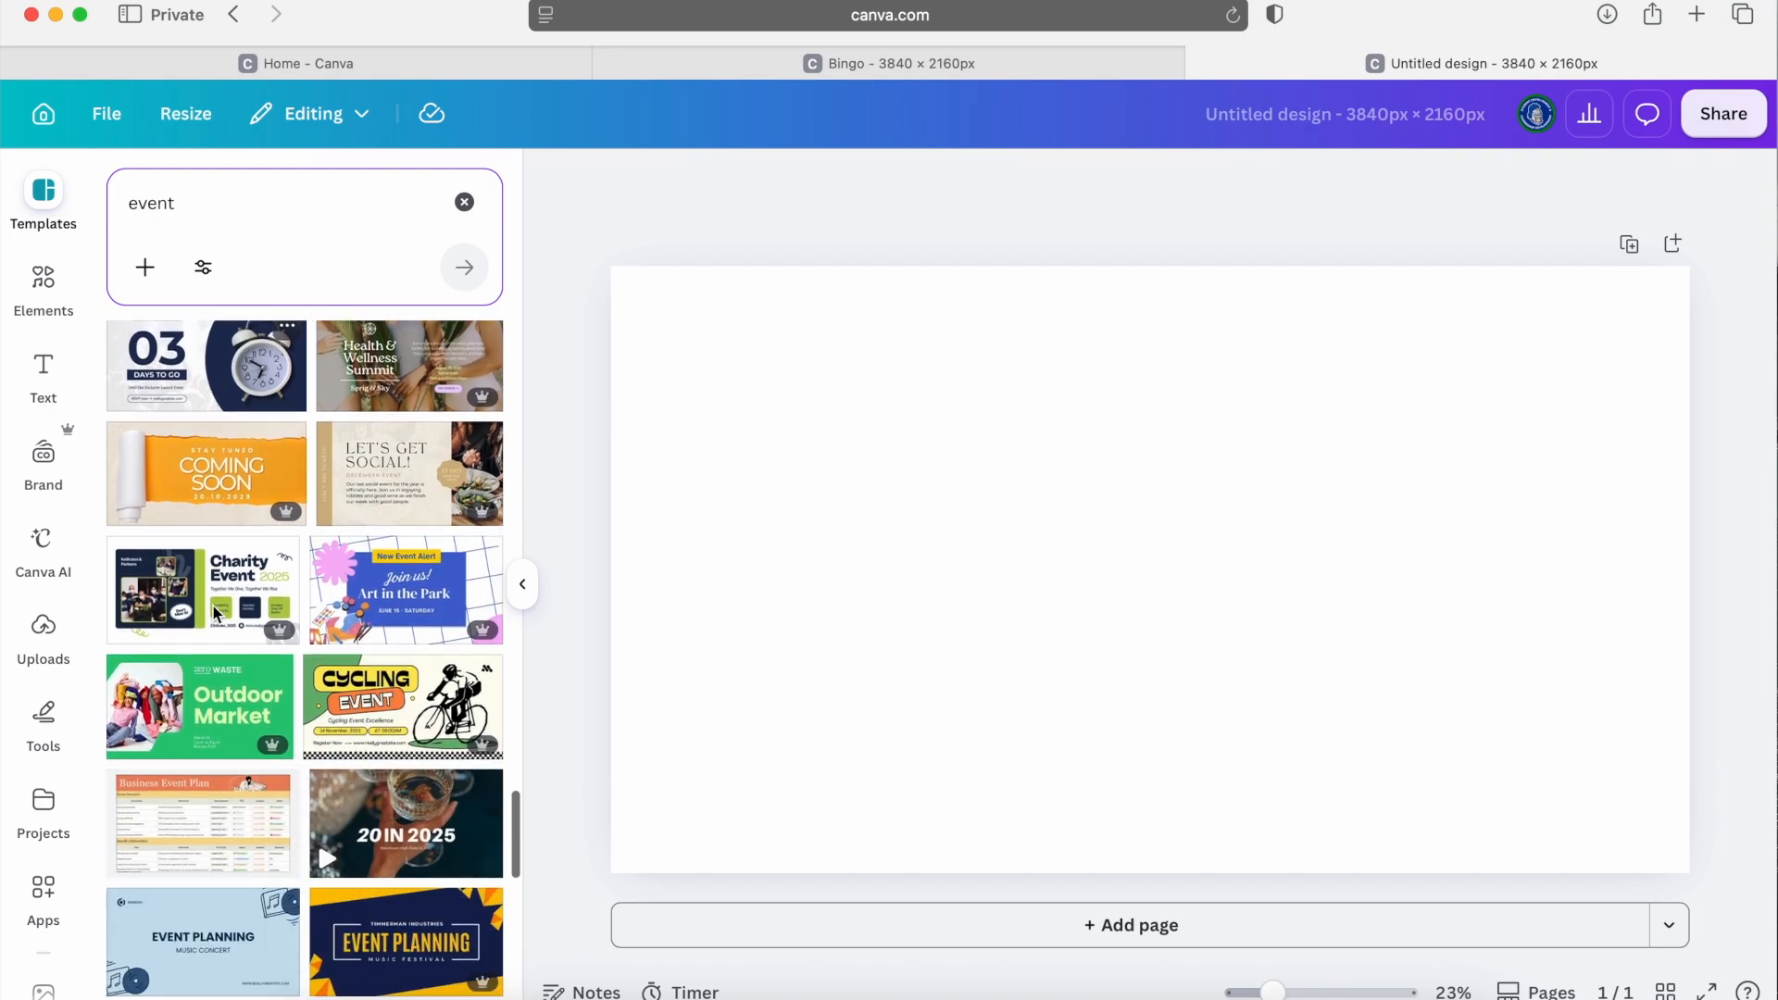
{"action": "scroll", "coordinate": [215, 616], "scroll_direction": "down", "scroll_amount": 1}
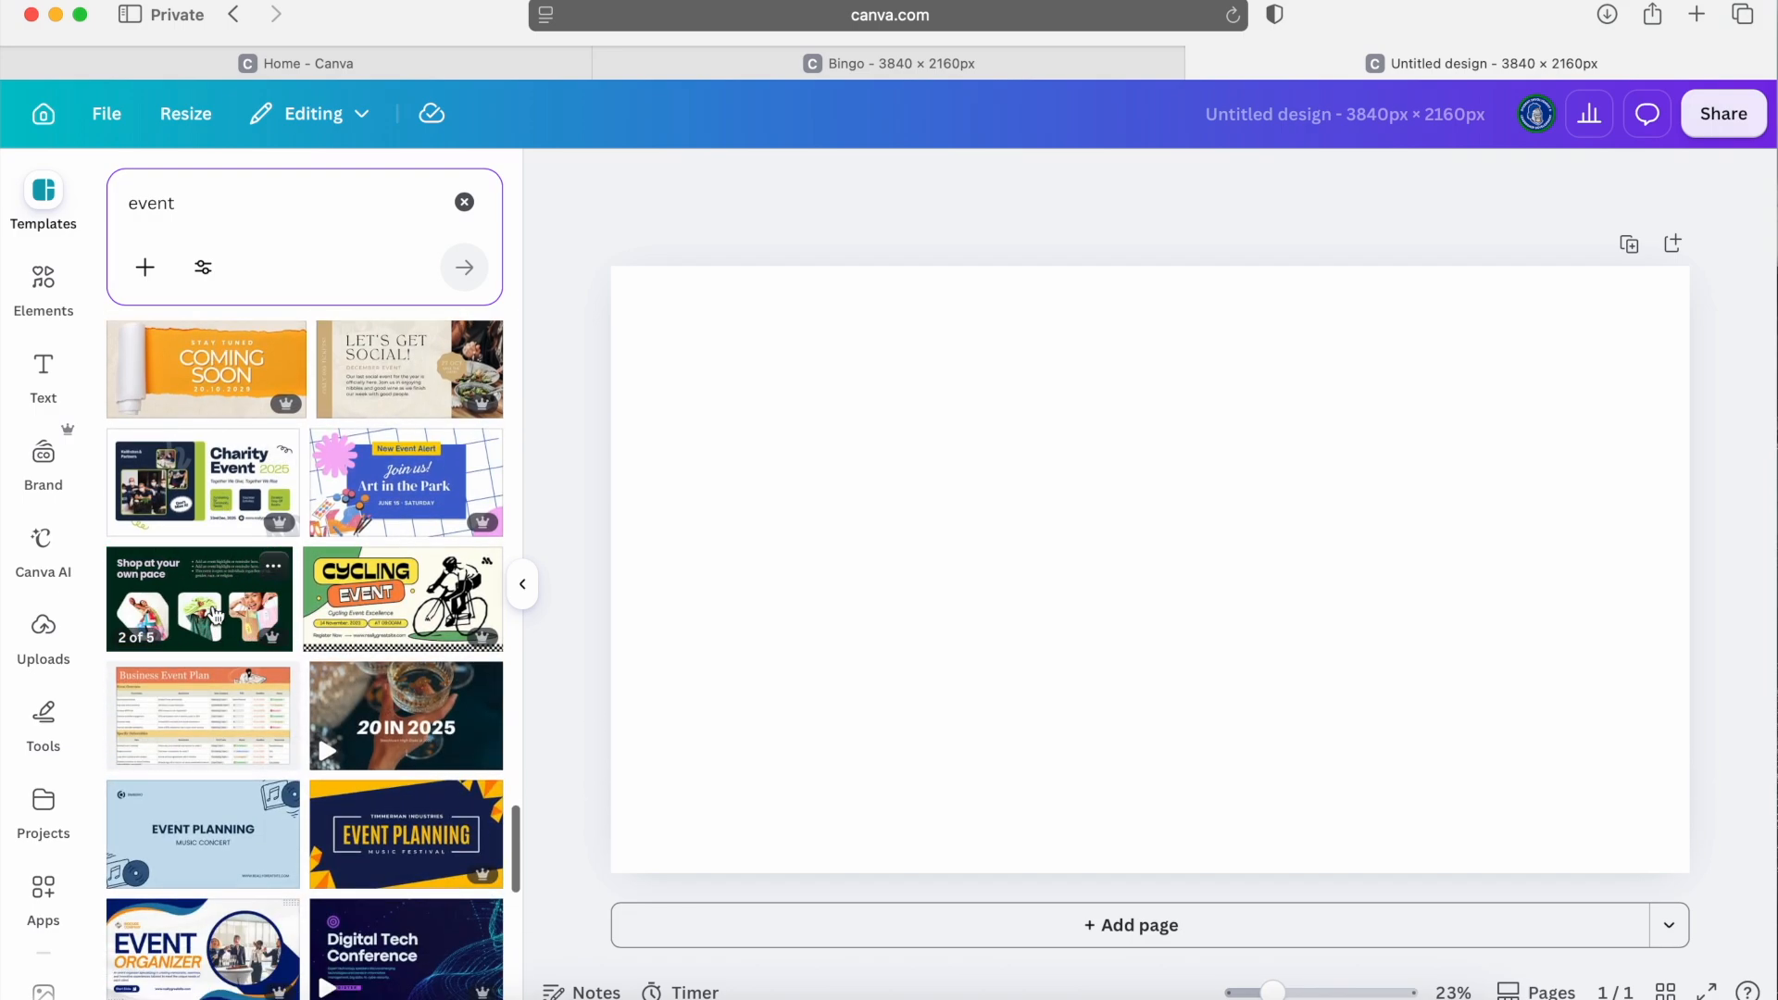
{"action": "left_click", "coordinate": [215, 616]}
{"action": "left_click", "coordinate": [220, 521]}
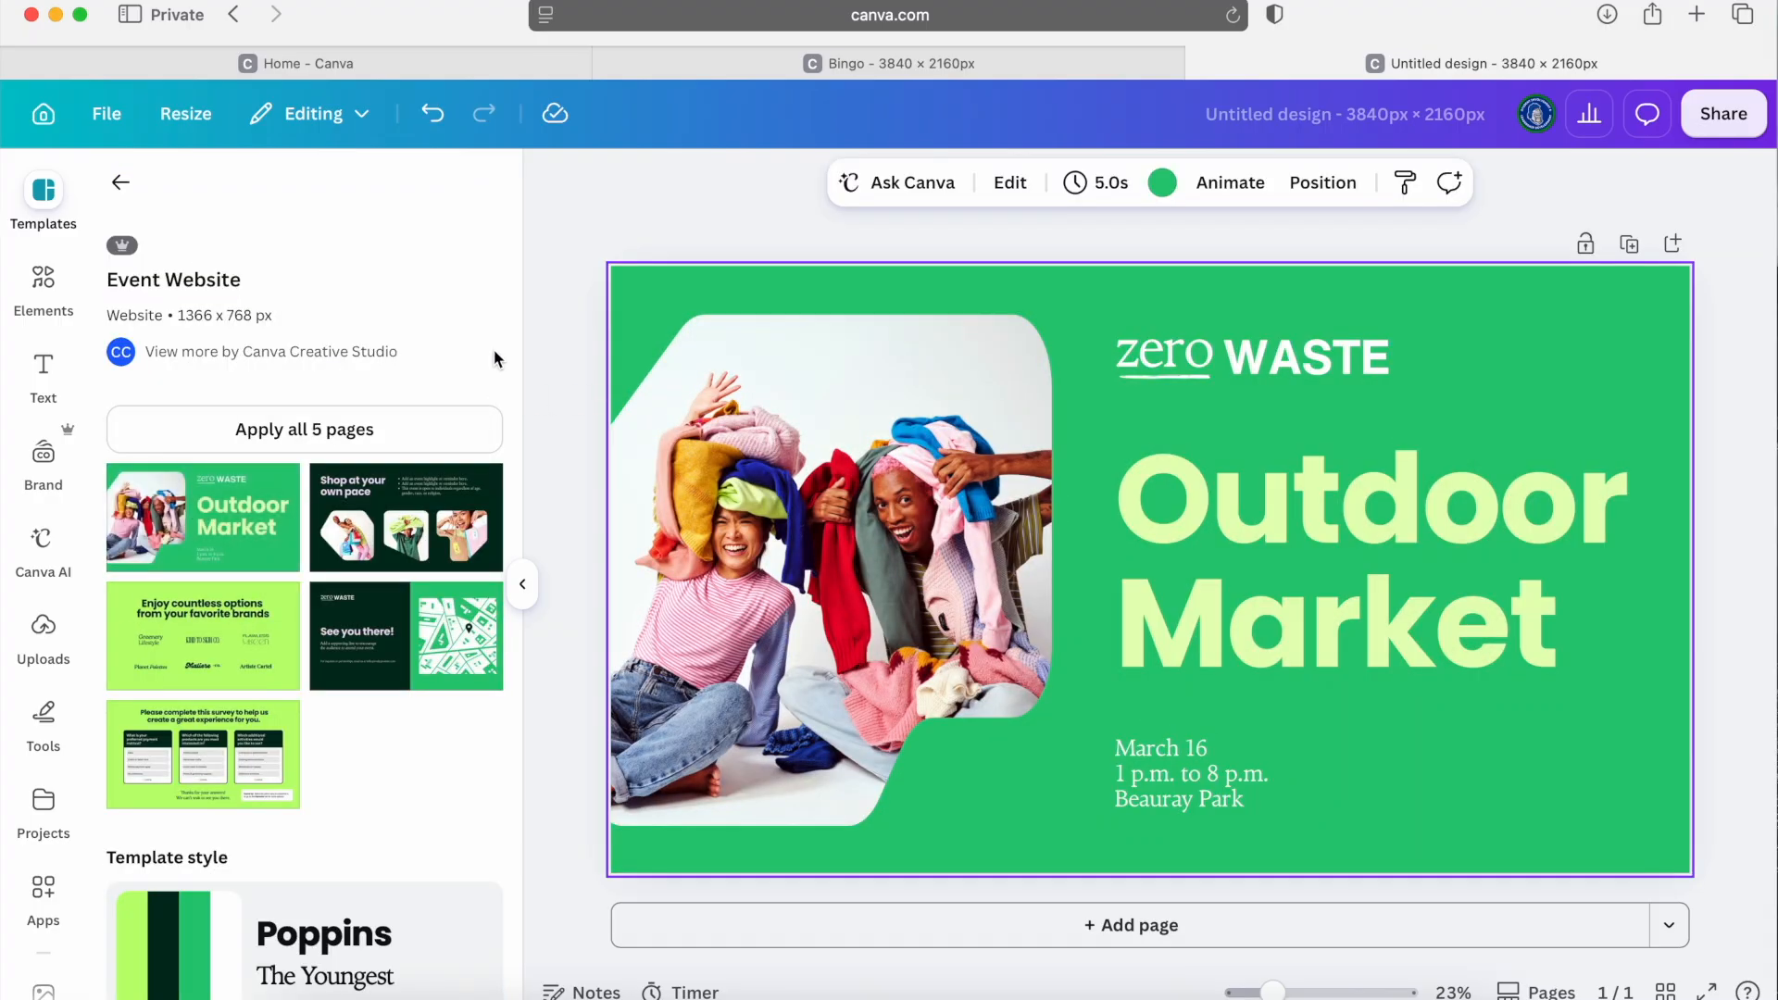
Replace the large "Outdoor Market" title with "CLUB KICKOFF".
{"action": "left_click", "coordinate": [1333, 556]}
{"action": "key", "text": "super+a"}
{"action": "type", "text": "CLUB KICKOFF"}
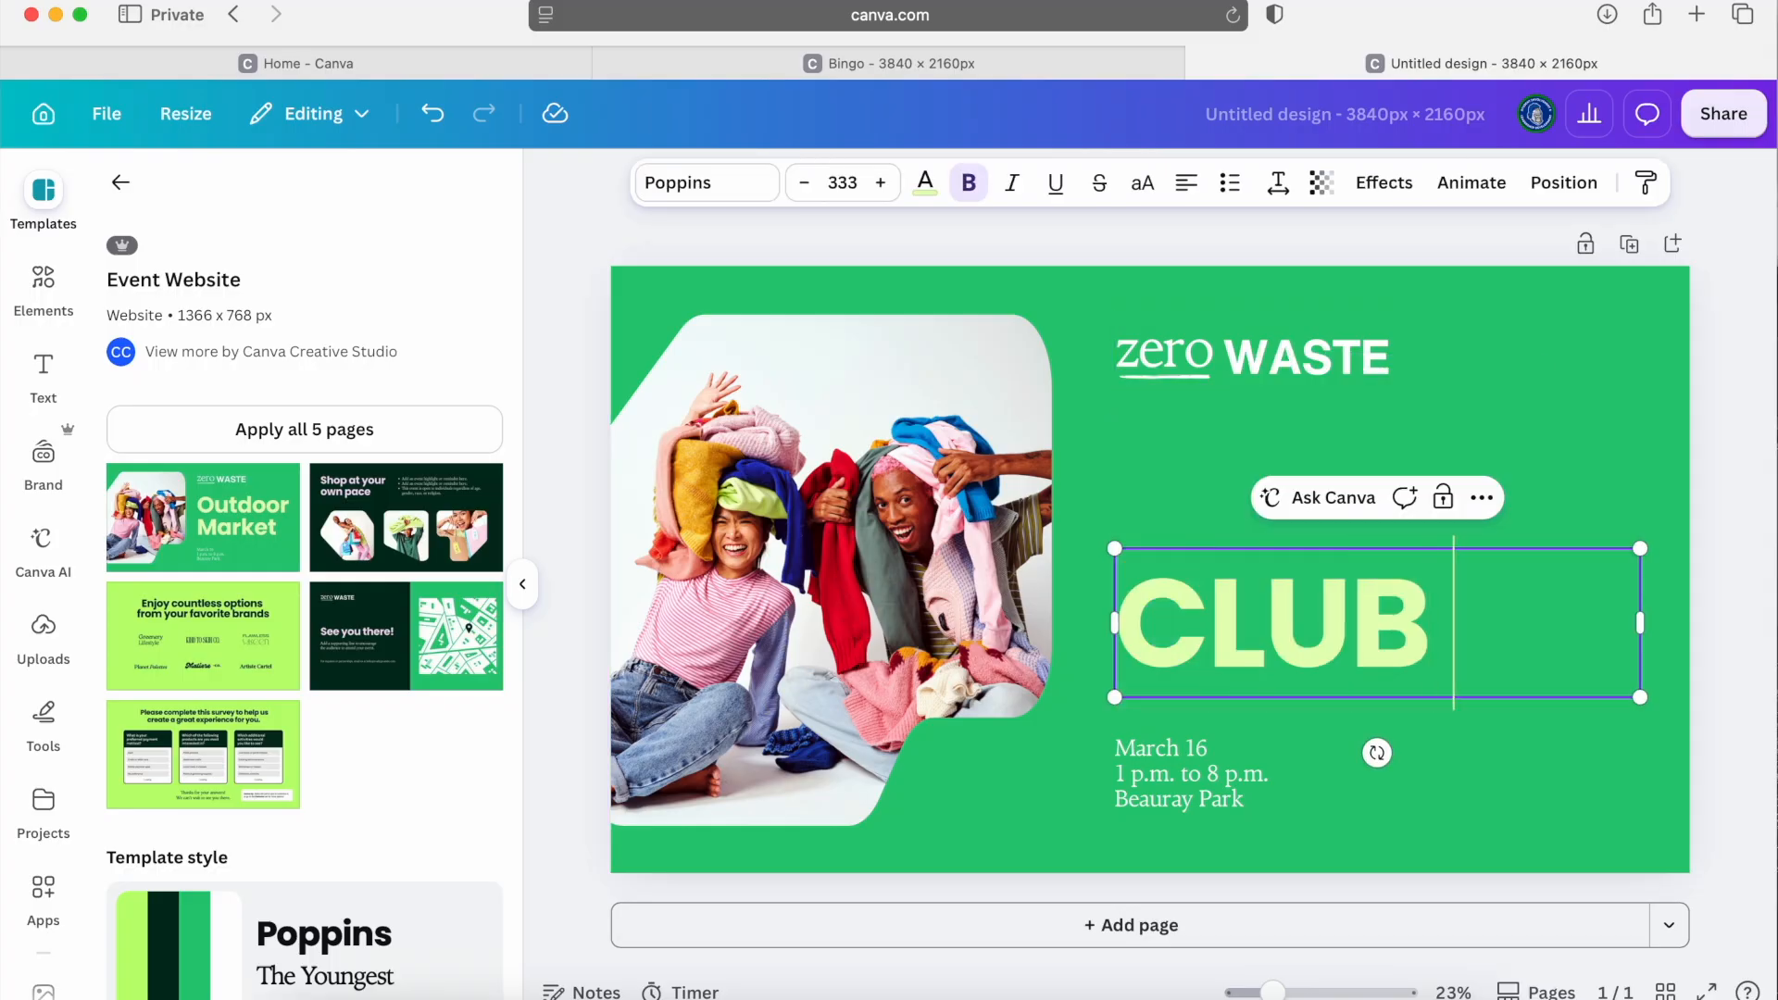
Replace the event details below the title with "September 9", "11am-1pm" and "Student Center Lawn" on three lines.
{"action": "left_click", "coordinate": [1186, 778]}
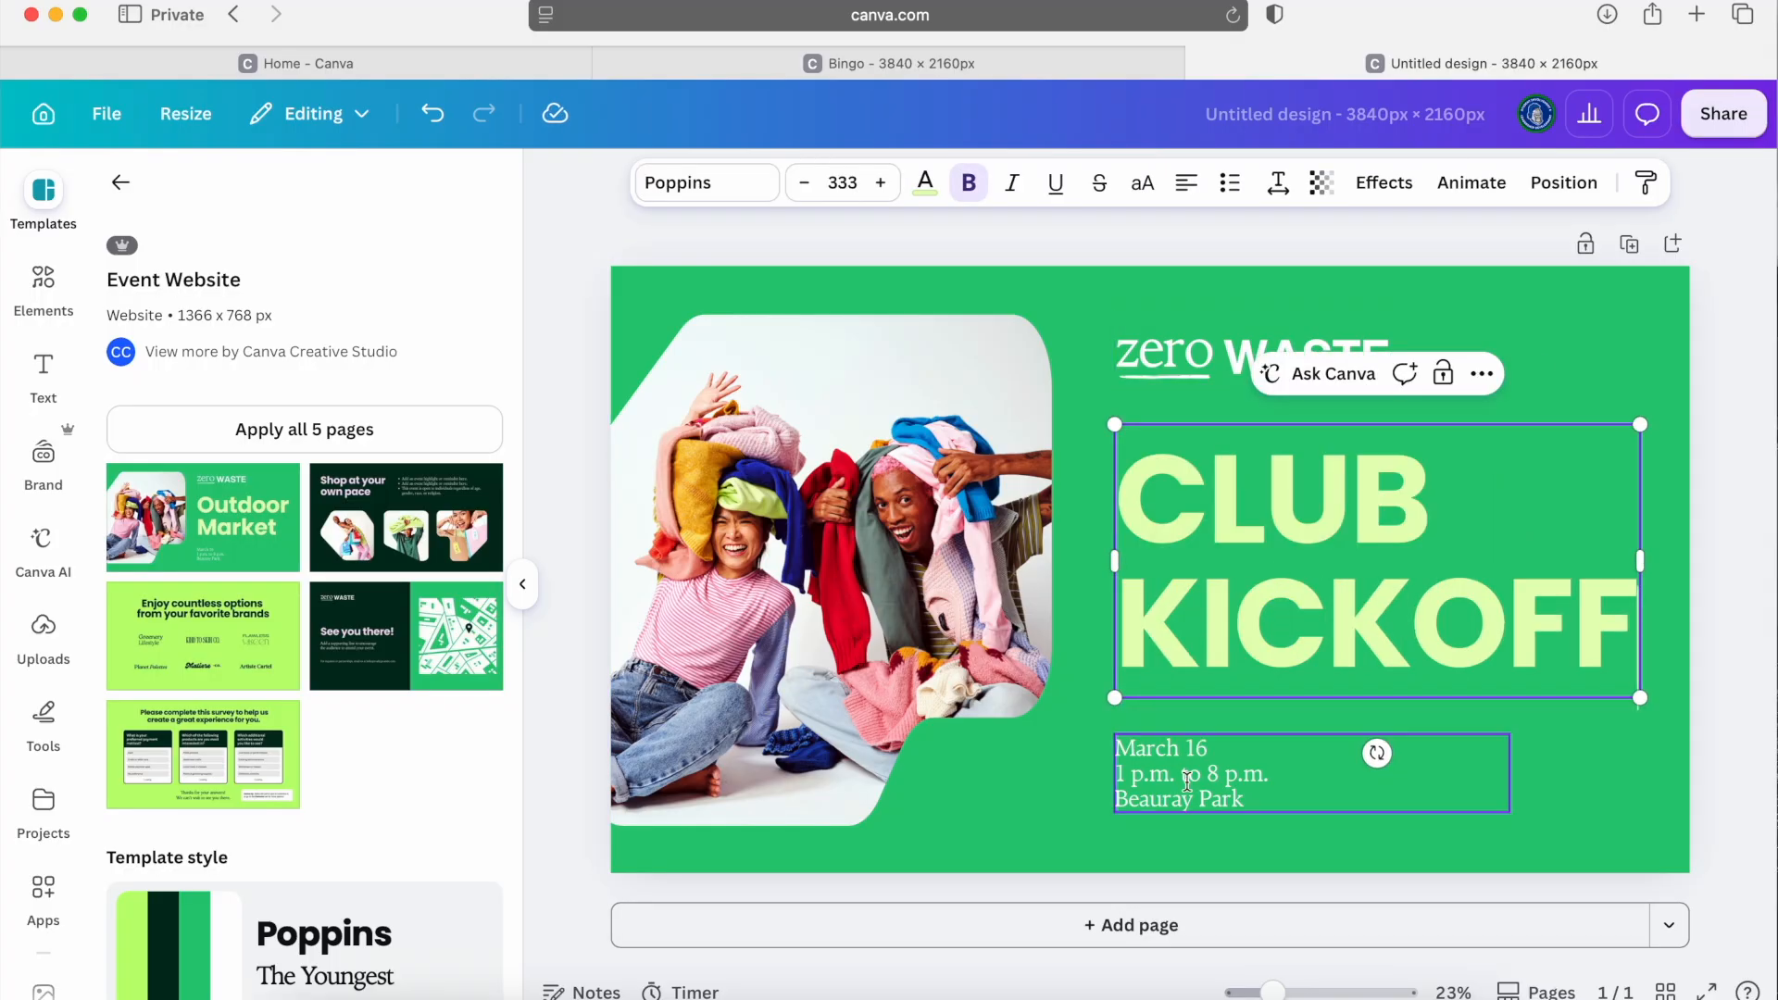
{"action": "triple_click", "coordinate": [1187, 778]}
{"action": "key", "text": "super+a"}
{"action": "type", "text": "S"}
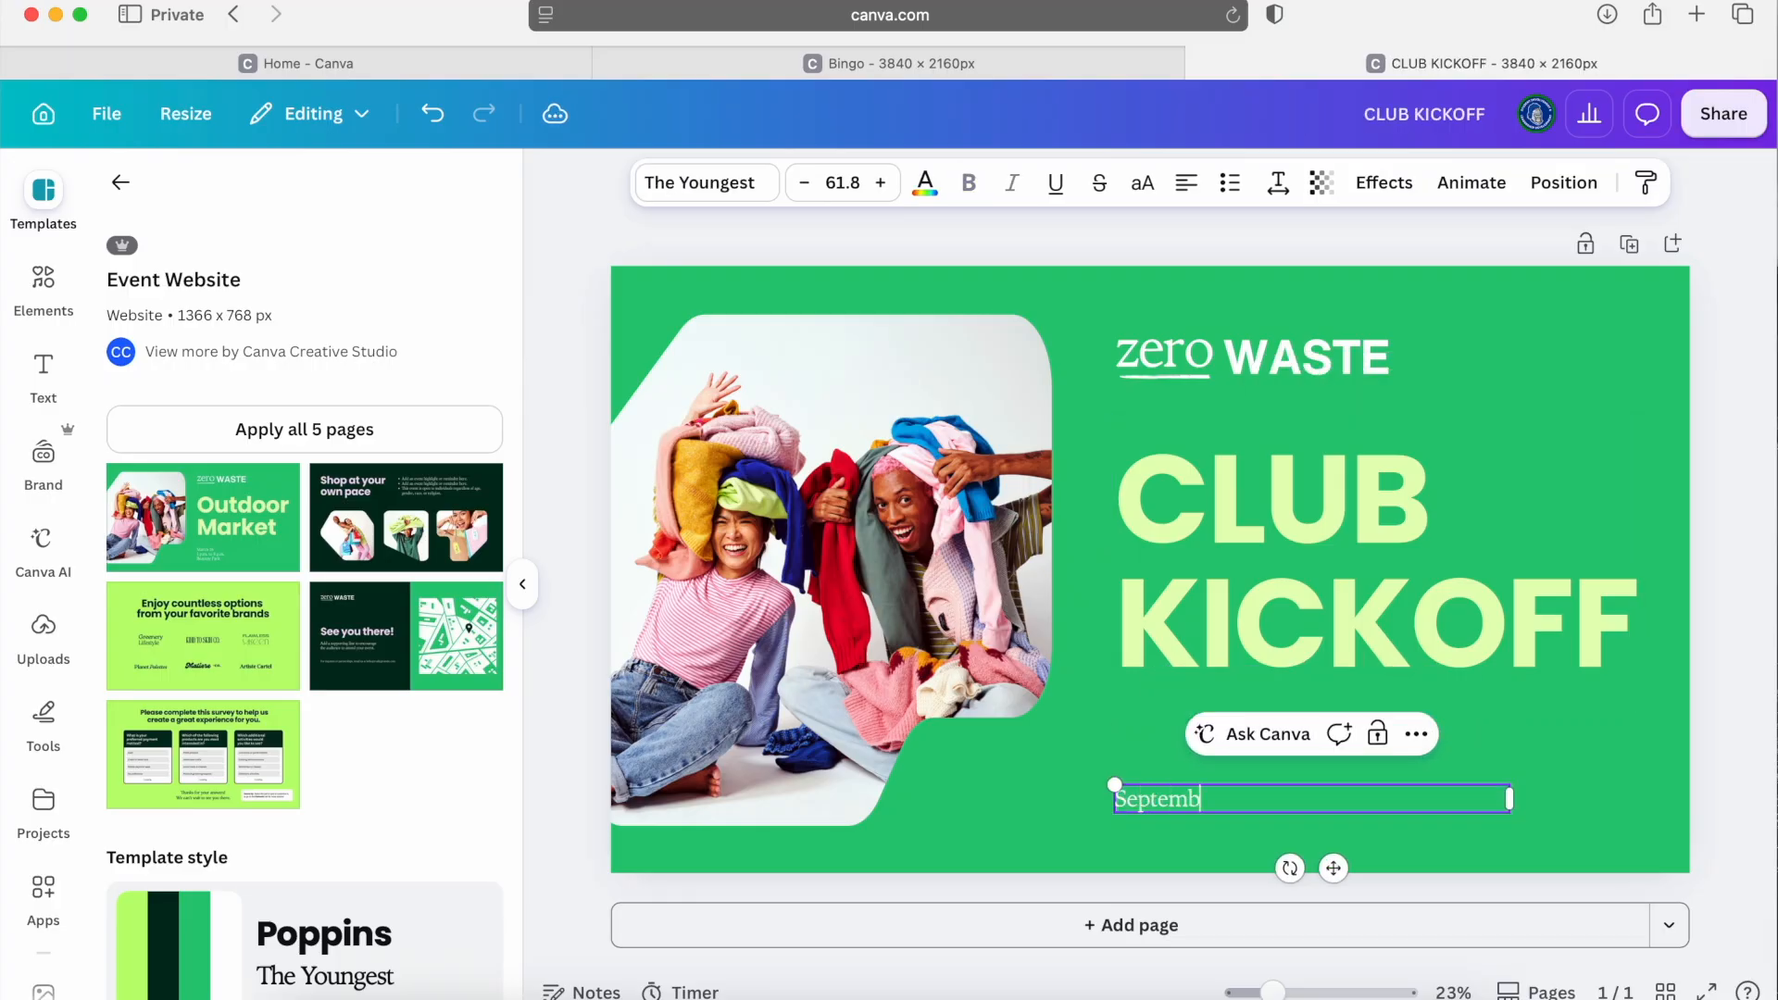
{"action": "type", "text": "eptember 9"}
{"action": "key", "text": "Return"}
{"action": "type", "text": "11am-1pm"}
{"action": "key", "text": "Return"}
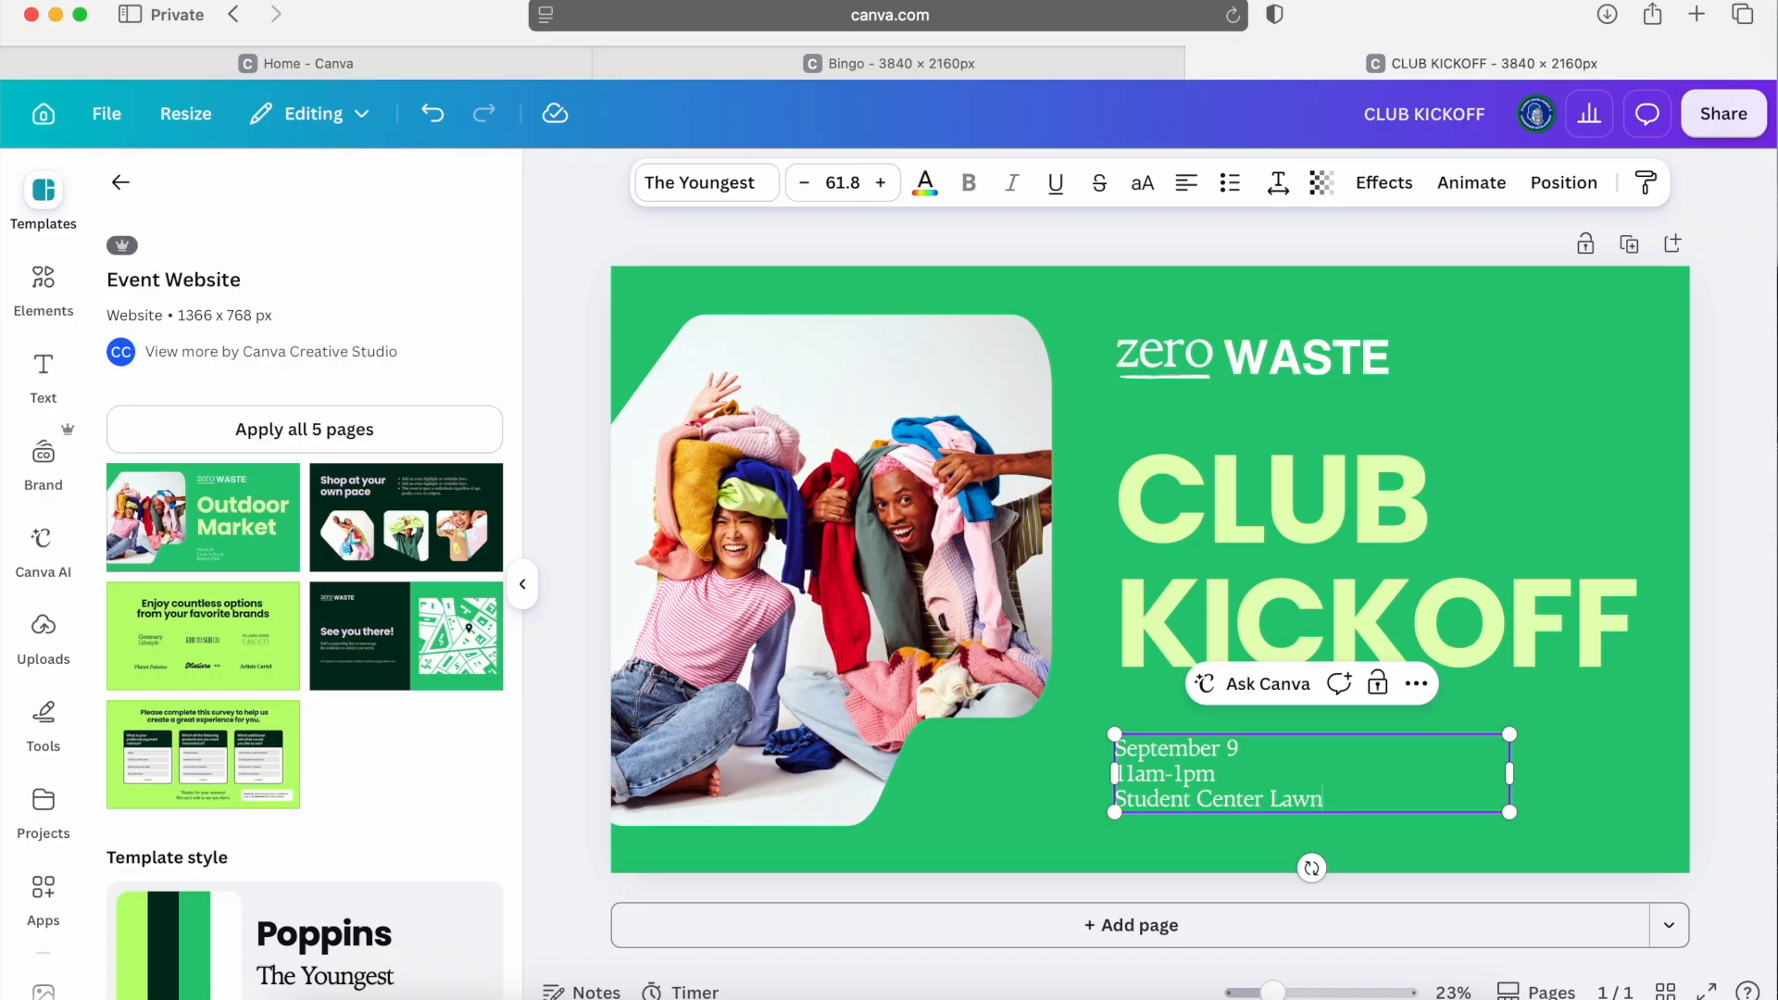
Try to replace the word "zero" in the small heading above the title with "Welcome".
{"action": "left_click", "coordinate": [1289, 355]}
{"action": "double_click", "coordinate": [1288, 355]}
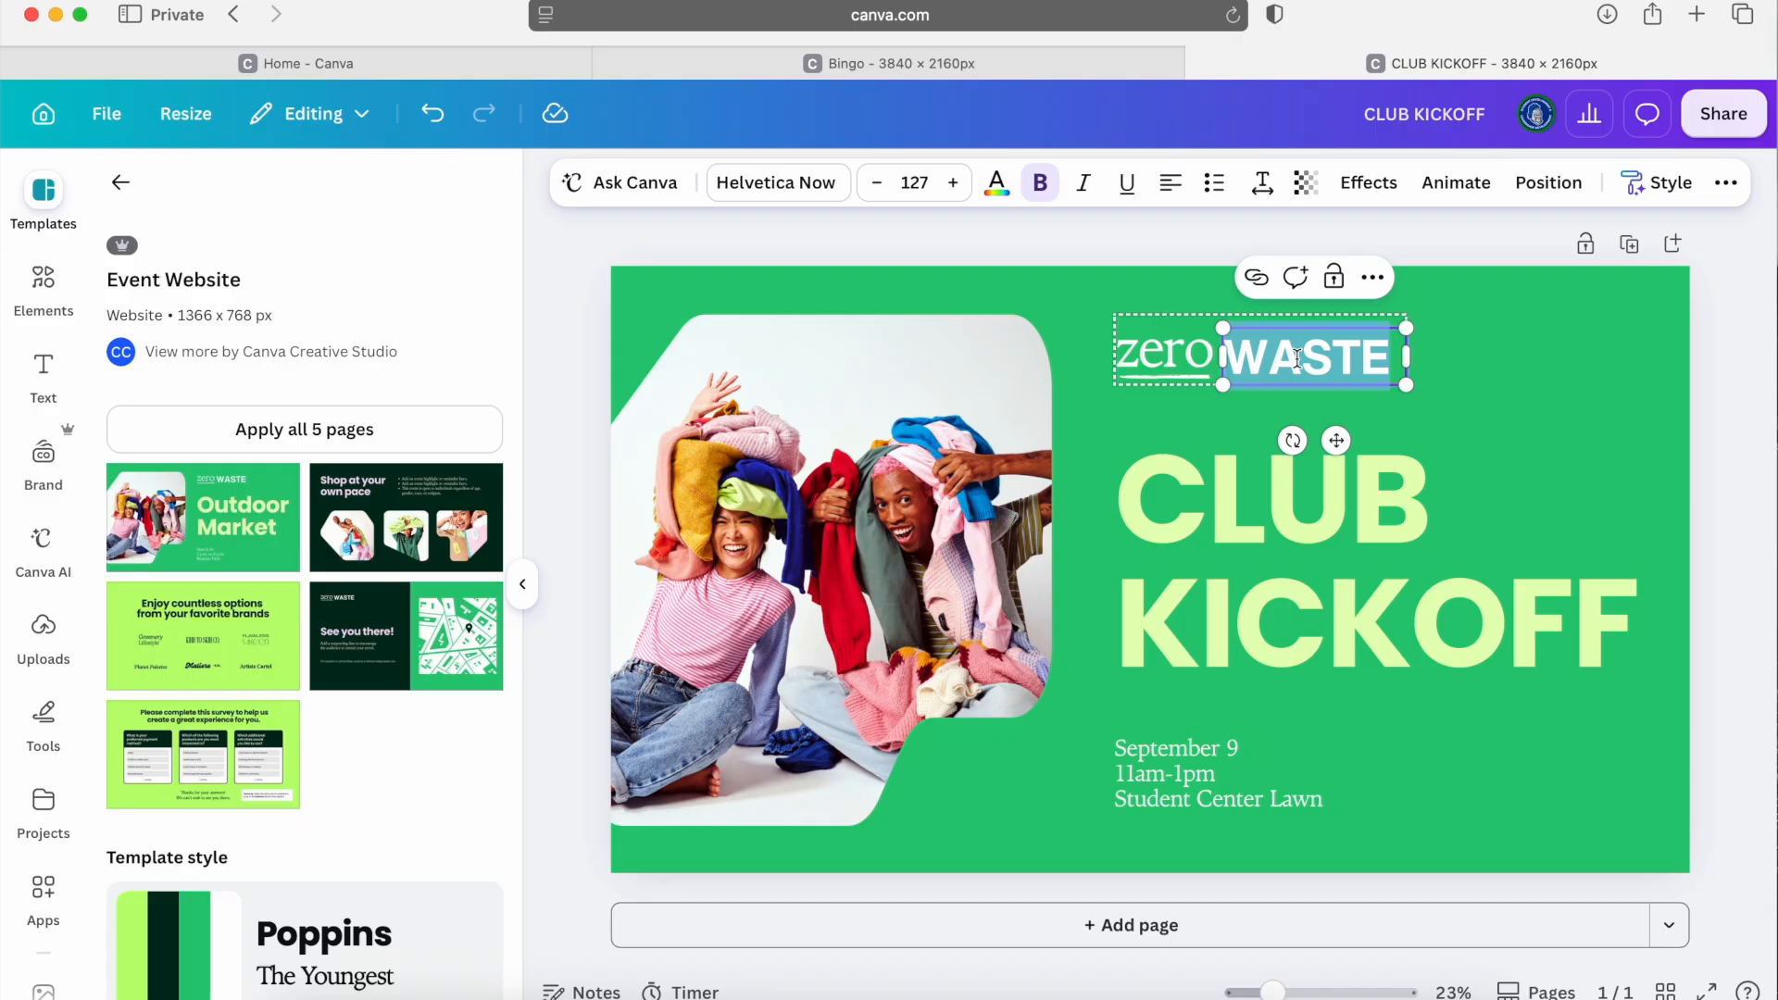
{"action": "double_click", "coordinate": [1162, 352]}
{"action": "type", "text": "Welcom"}
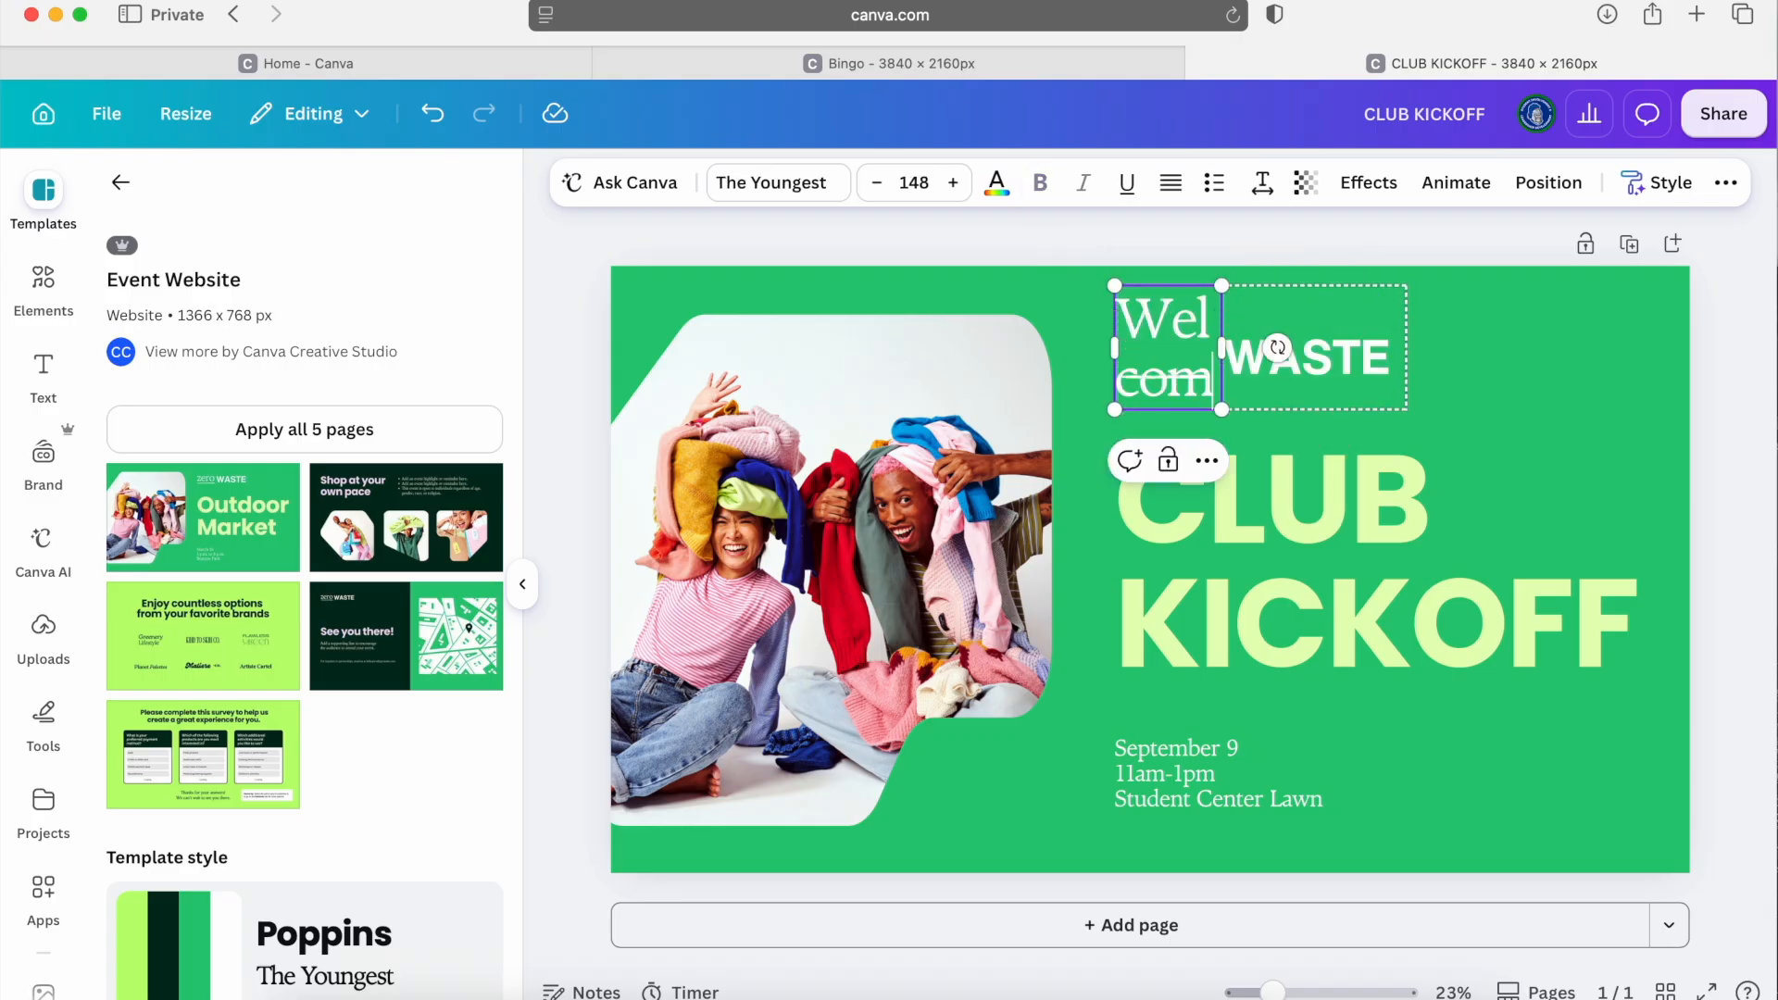
{"action": "type", "text": "e"}
{"action": "key", "text": "super+z"}
Ungroup the small heading above the title and delete its separate first text box beside "WASTE".
{"action": "left_click", "coordinate": [1264, 410]}
{"action": "left_click", "coordinate": [1398, 370]}
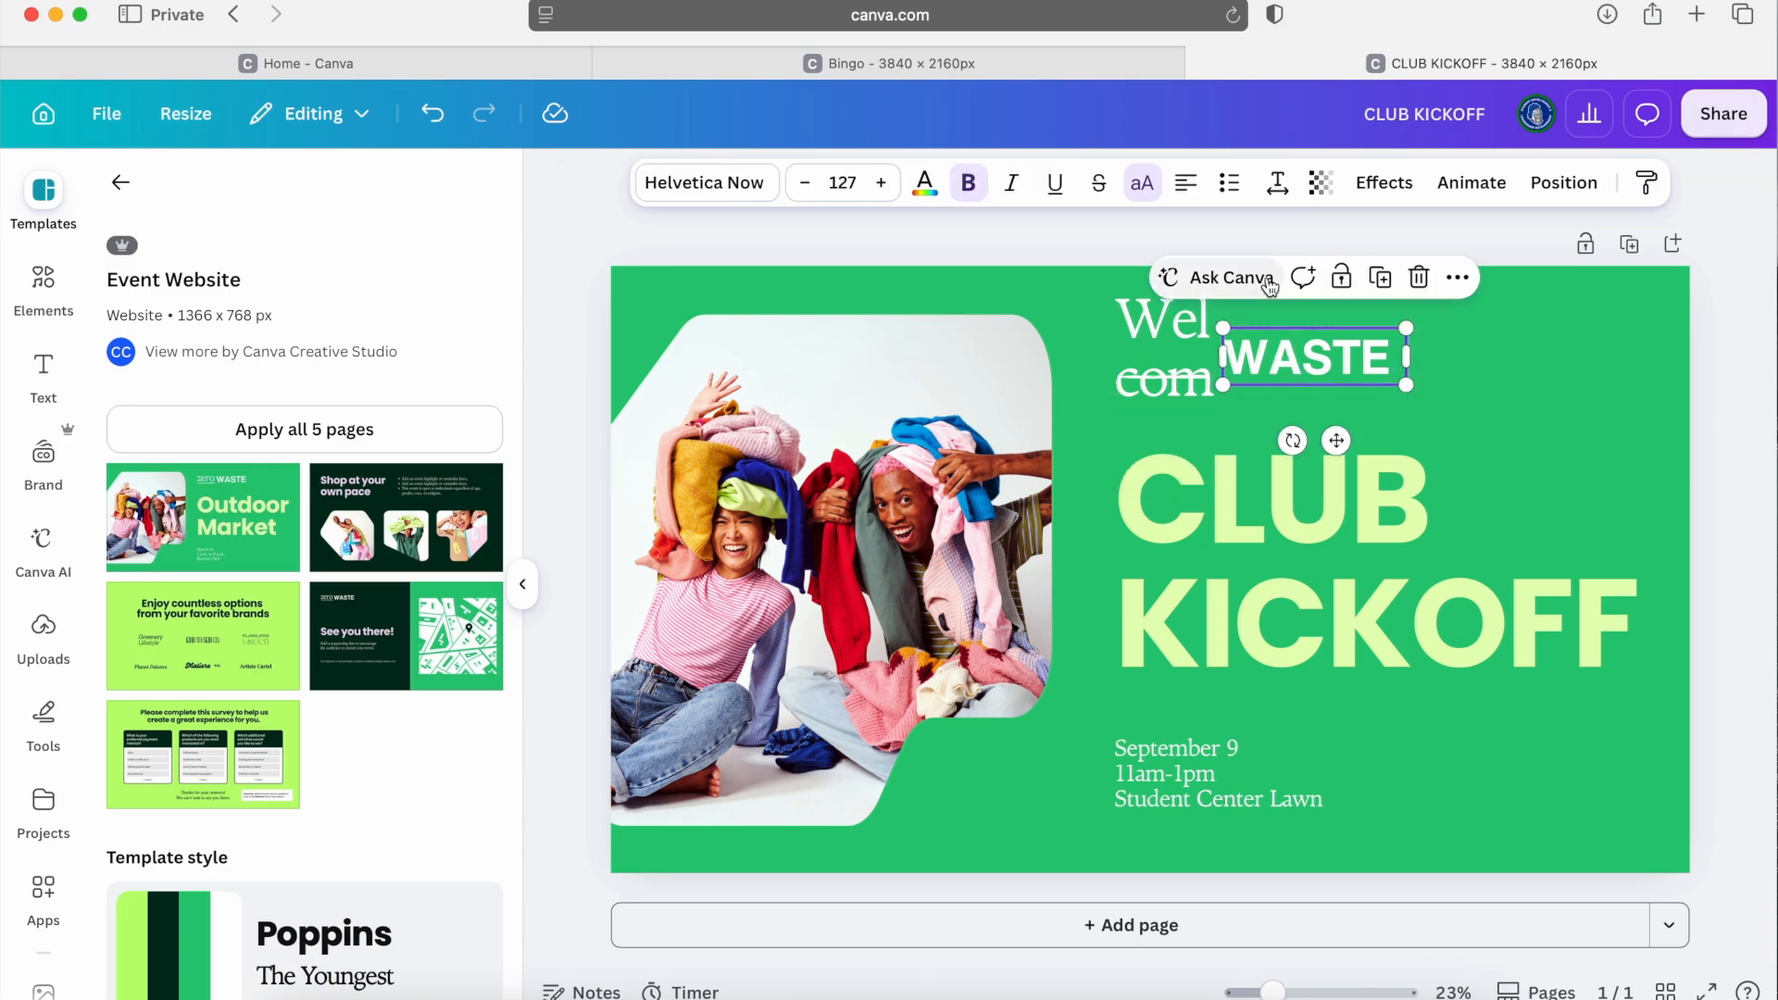
{"action": "left_click", "coordinate": [1172, 352]}
{"action": "key", "text": "Delete"}
Replace "WASTE" with "WELCOME WEEK" and widen its text box to line up with the title's left edge.
{"action": "double_click", "coordinate": [1315, 356]}
{"action": "type", "text": "WELCOME WEEK"}
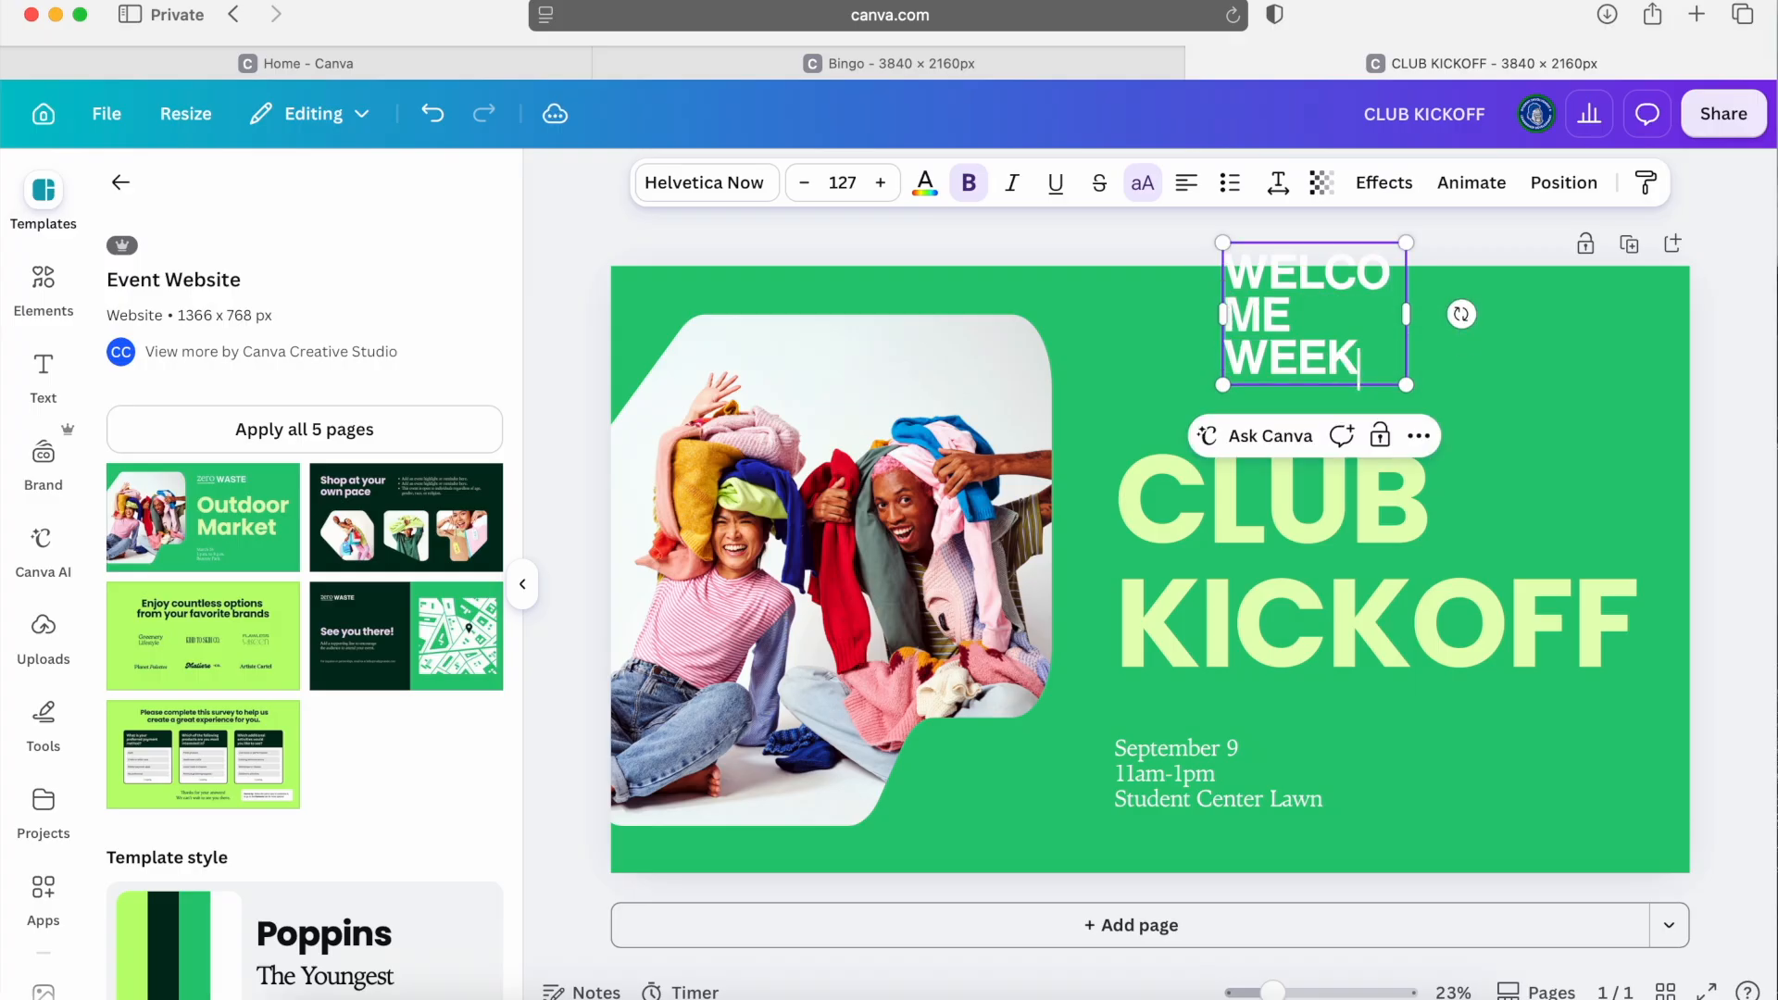
{"action": "left_click_drag", "start_coordinate": [1222, 314], "coordinate": [1115, 341]}
Change the font of the event details (date, time and location) to Poppins.
{"action": "left_click", "coordinate": [1203, 750]}
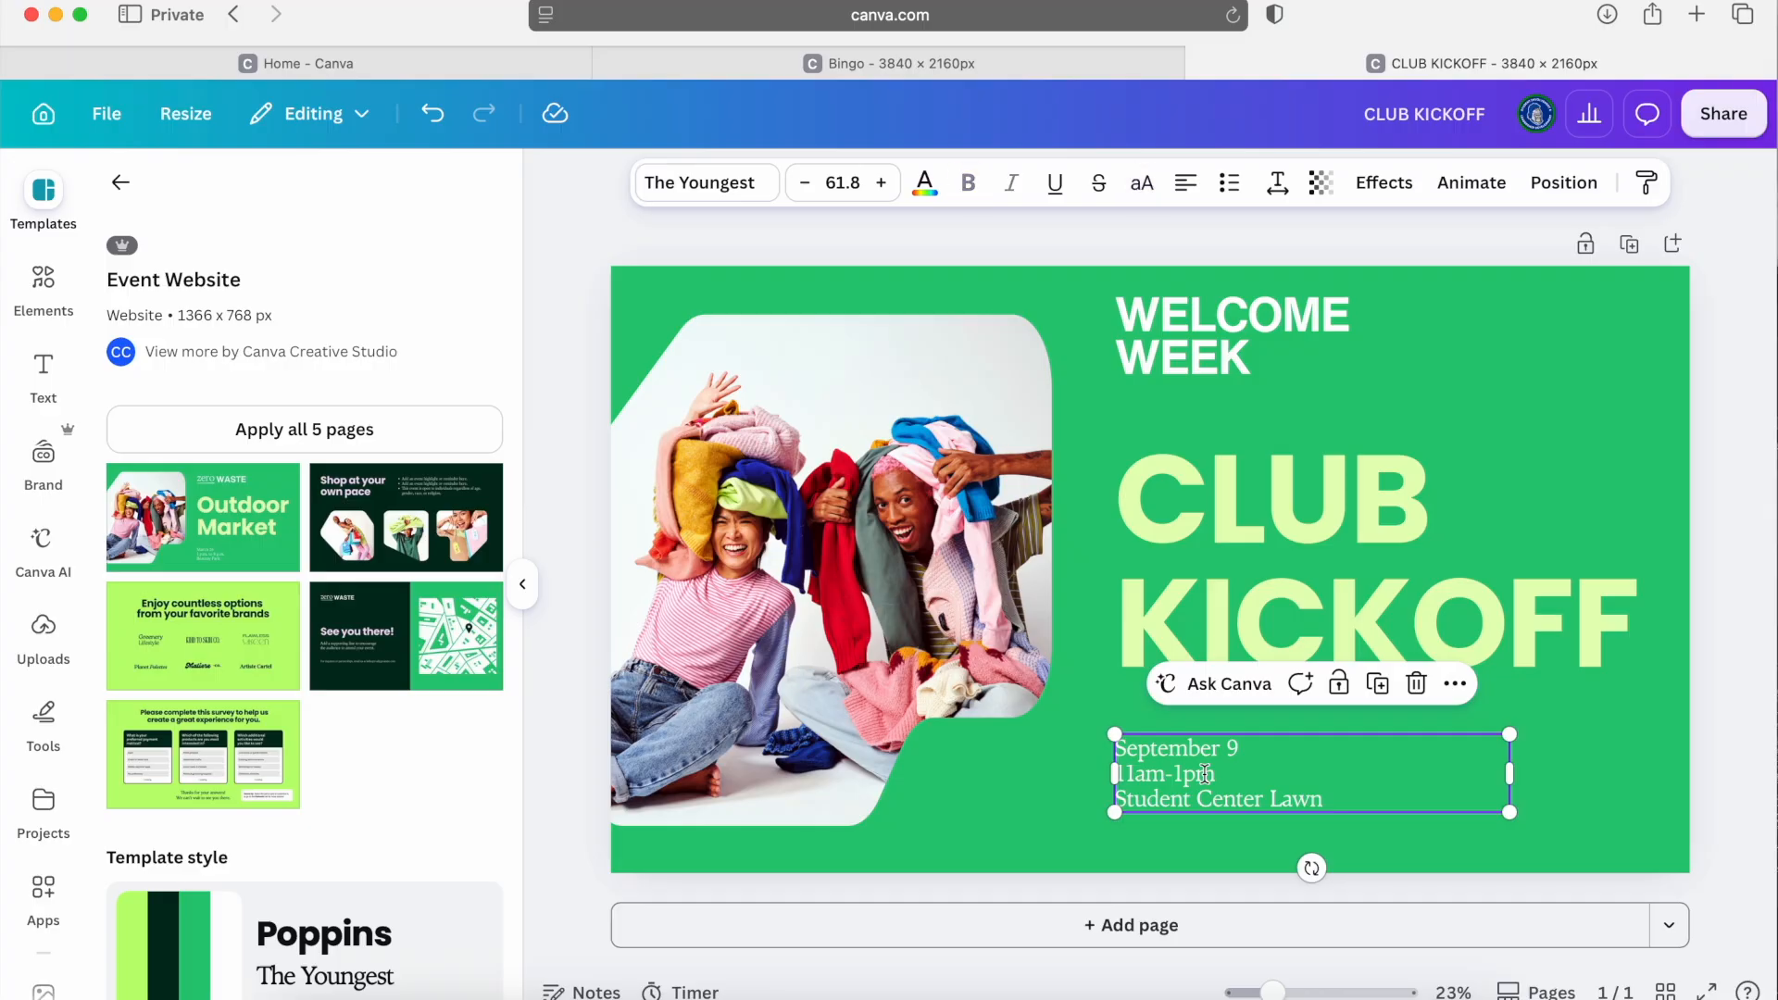
{"action": "left_click", "coordinate": [1200, 763]}
{"action": "left_click", "coordinate": [759, 184]}
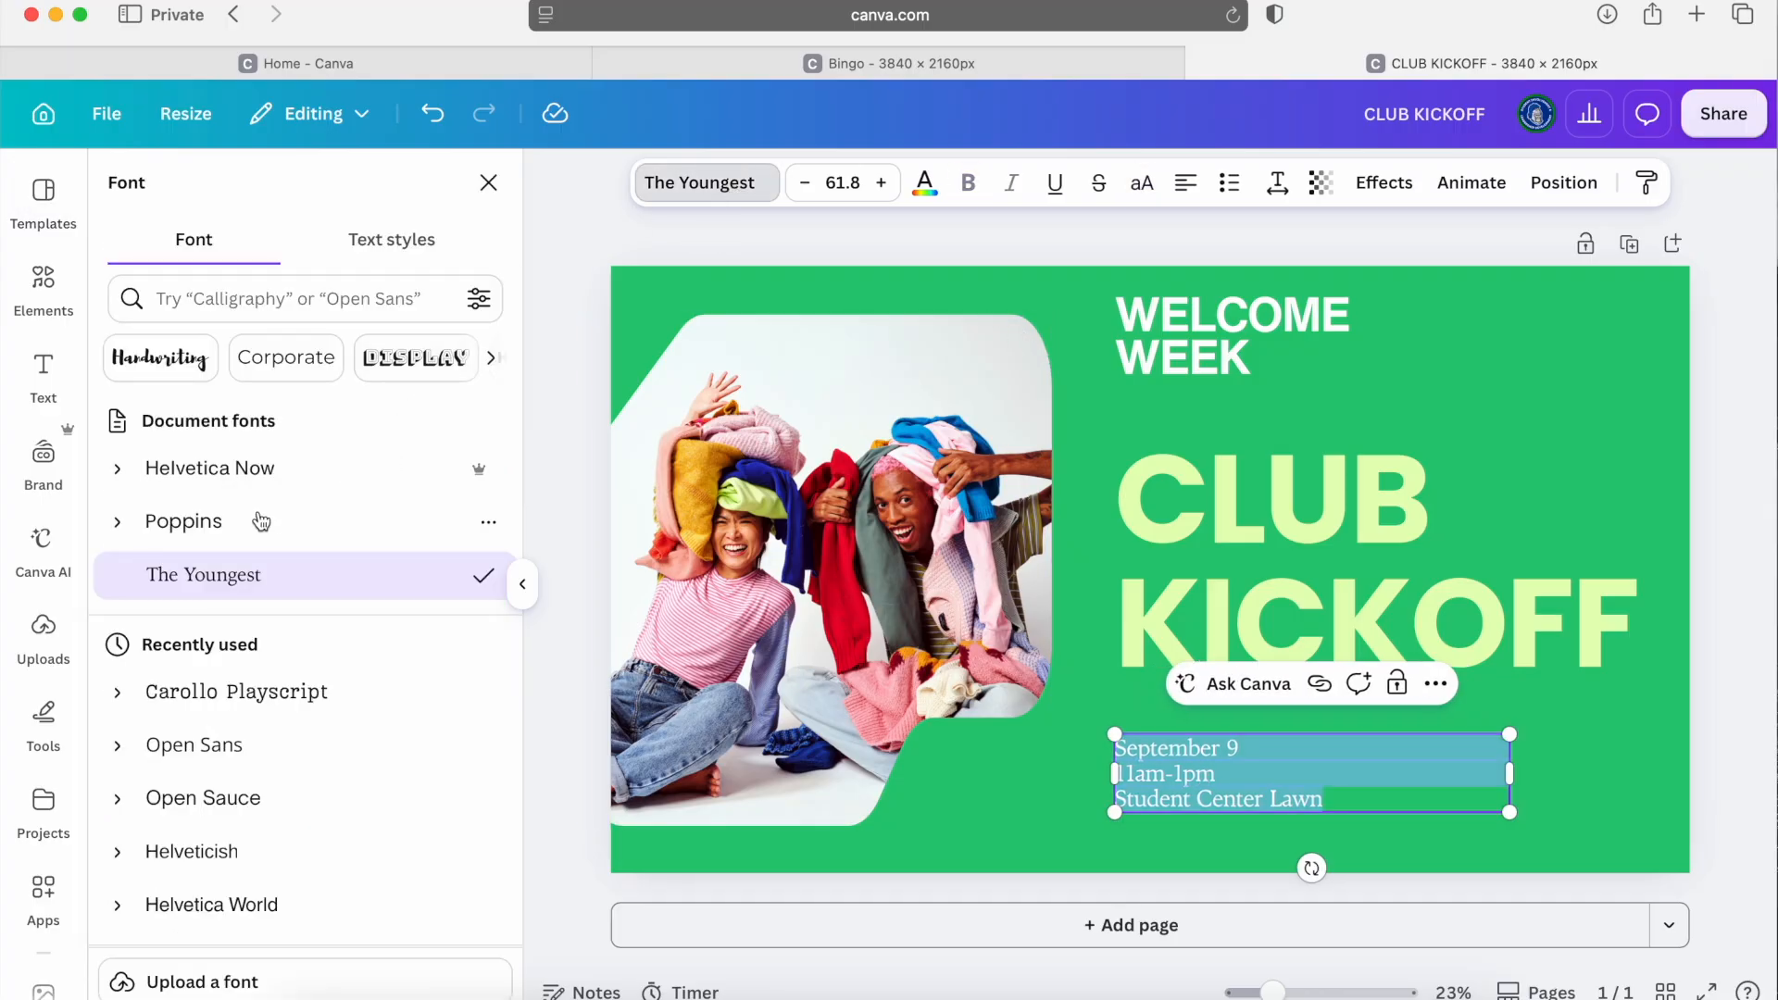
{"action": "left_click", "coordinate": [261, 521]}
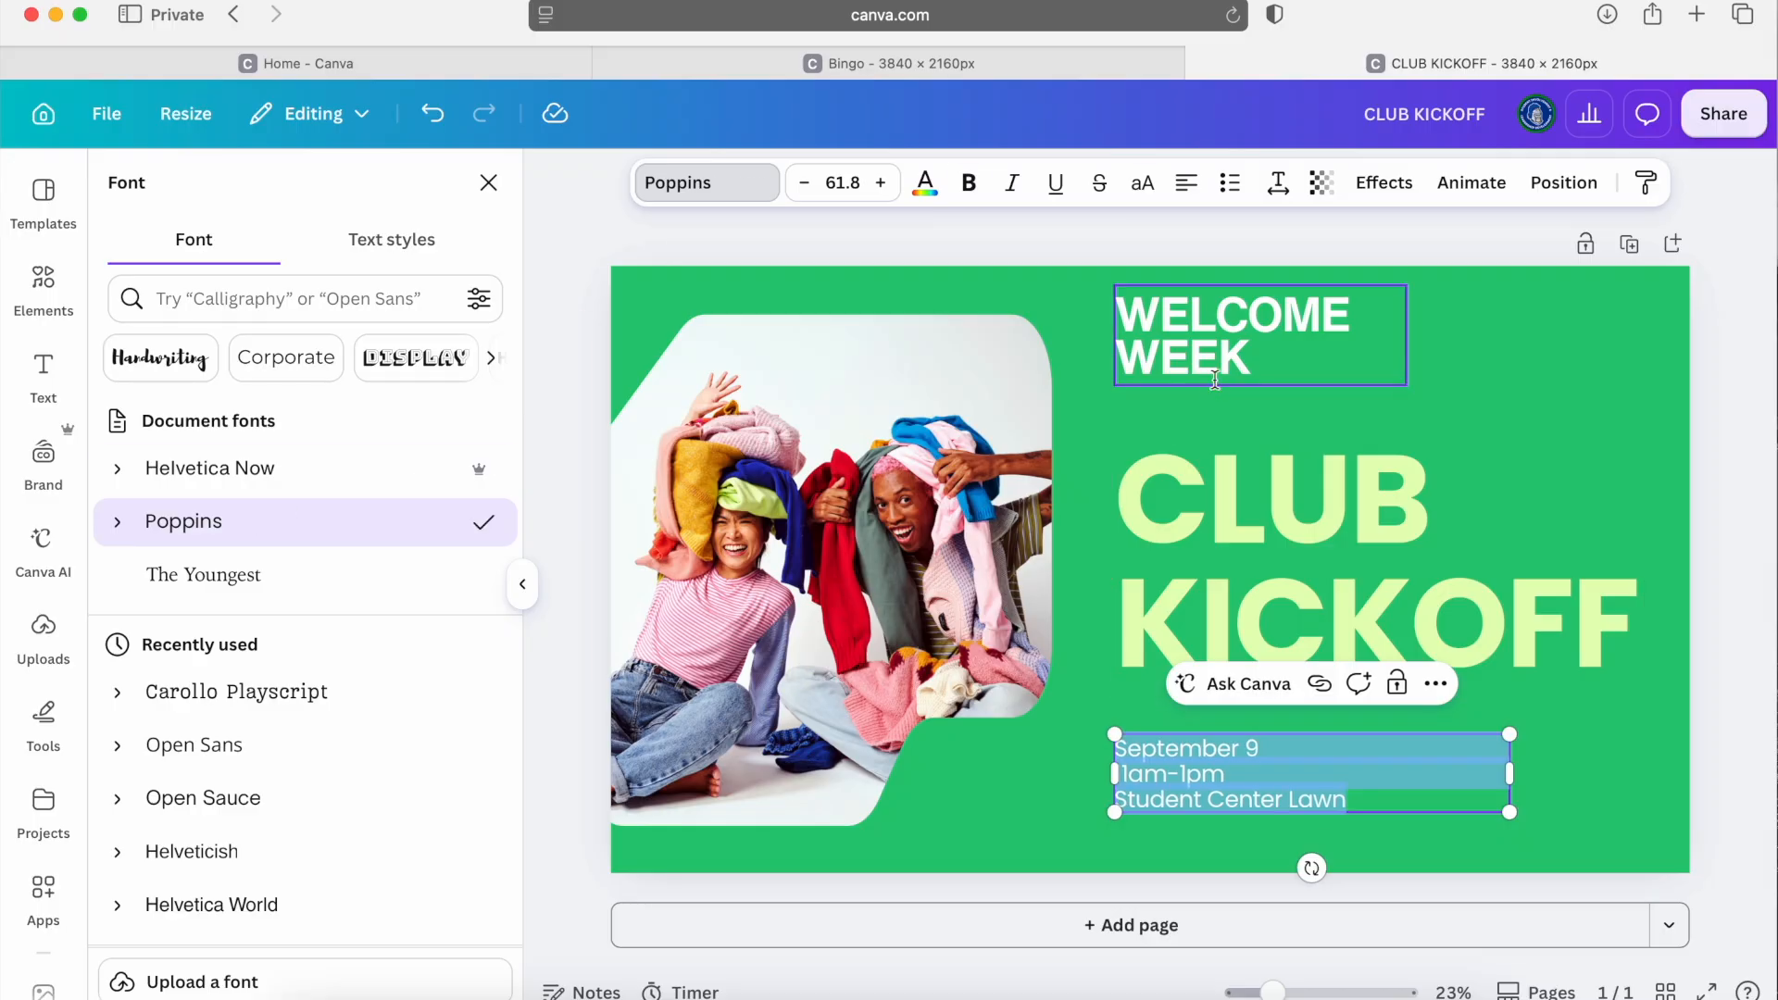
{"action": "left_click", "coordinate": [1204, 352]}
{"action": "left_click", "coordinate": [1199, 635]}
{"action": "left_click_drag", "start_coordinate": [1116, 746], "coordinate": [1347, 800]}
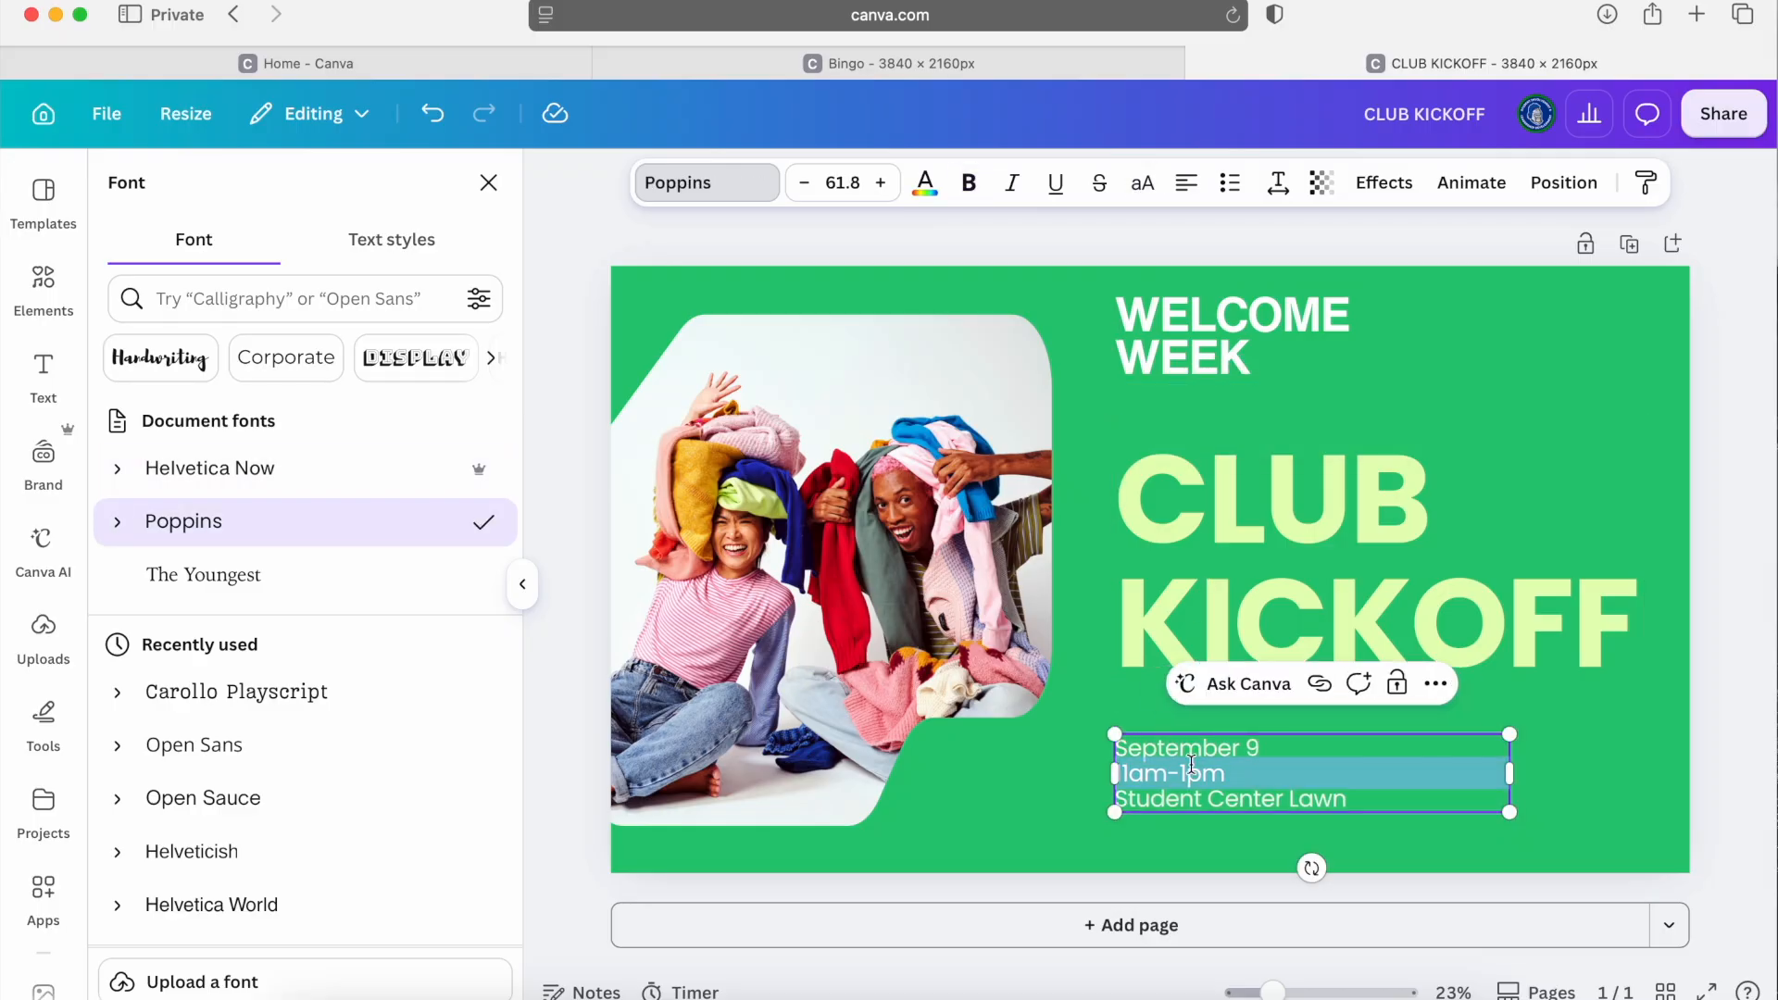
Change the font of the event details (date, time and location) to Helvetica Now and their size to 100.
{"action": "left_click", "coordinate": [269, 476]}
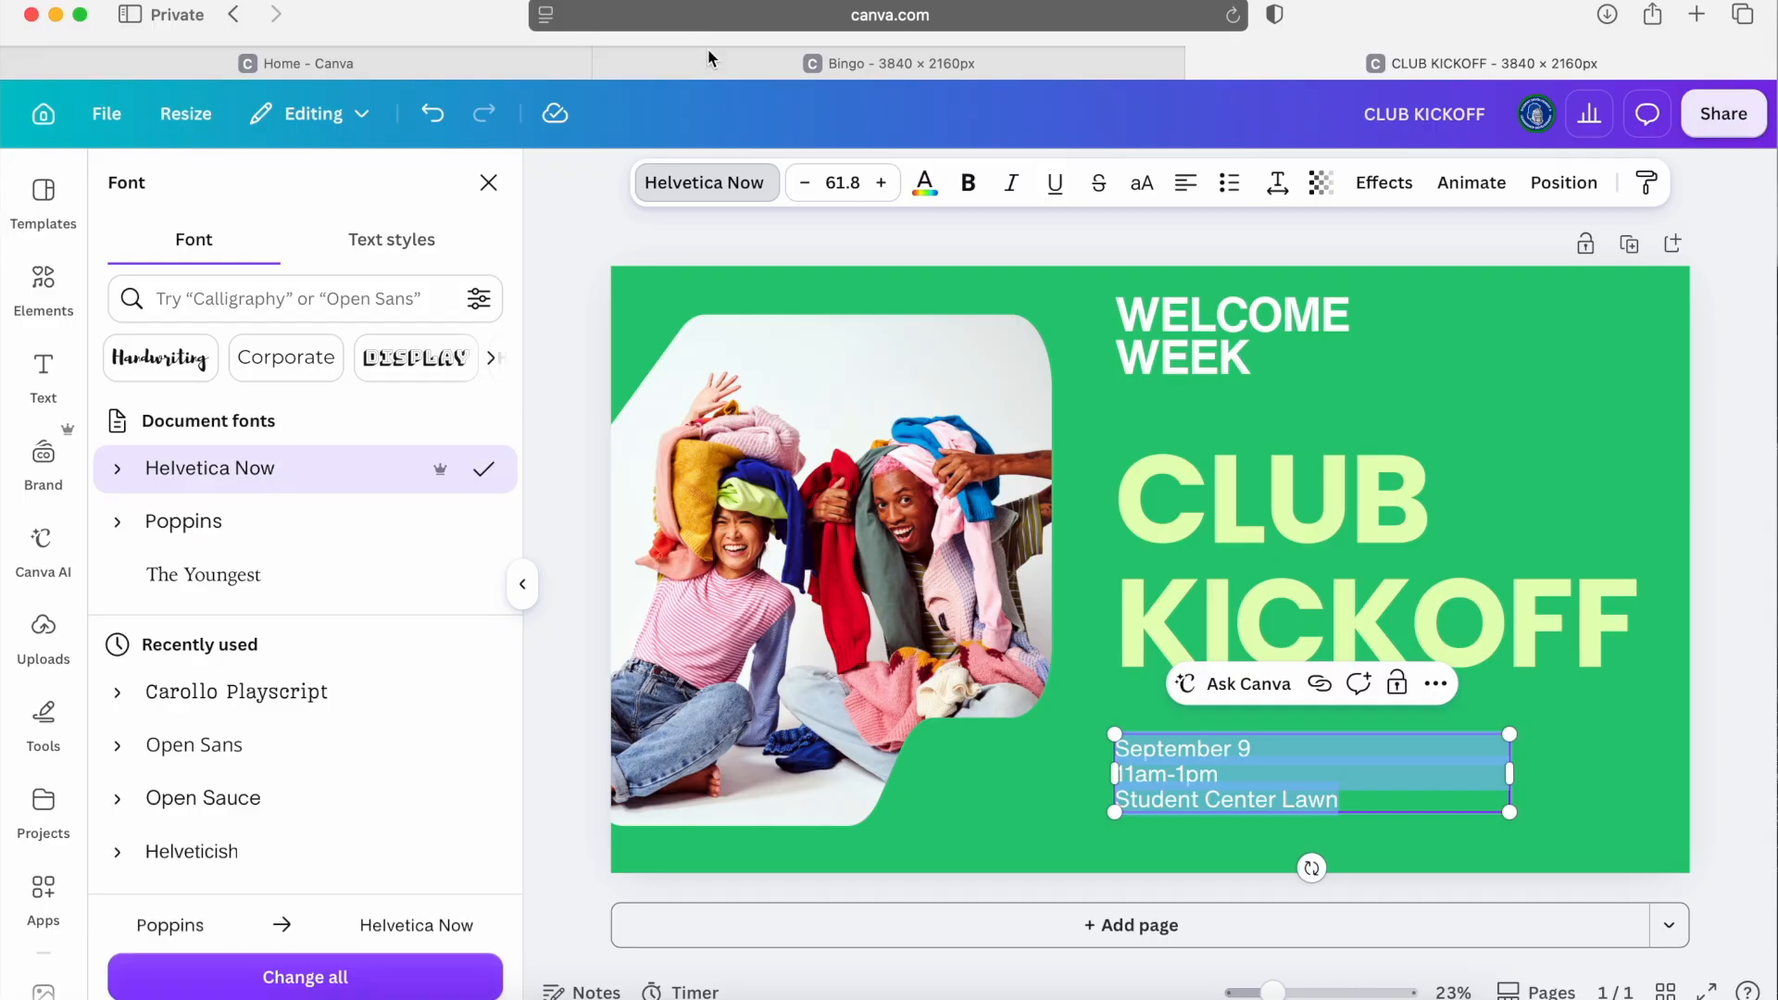
{"action": "left_click", "coordinate": [879, 182]}
{"action": "left_click", "coordinate": [843, 183]}
{"action": "type", "text": "100"}
{"action": "key", "text": "Return"}
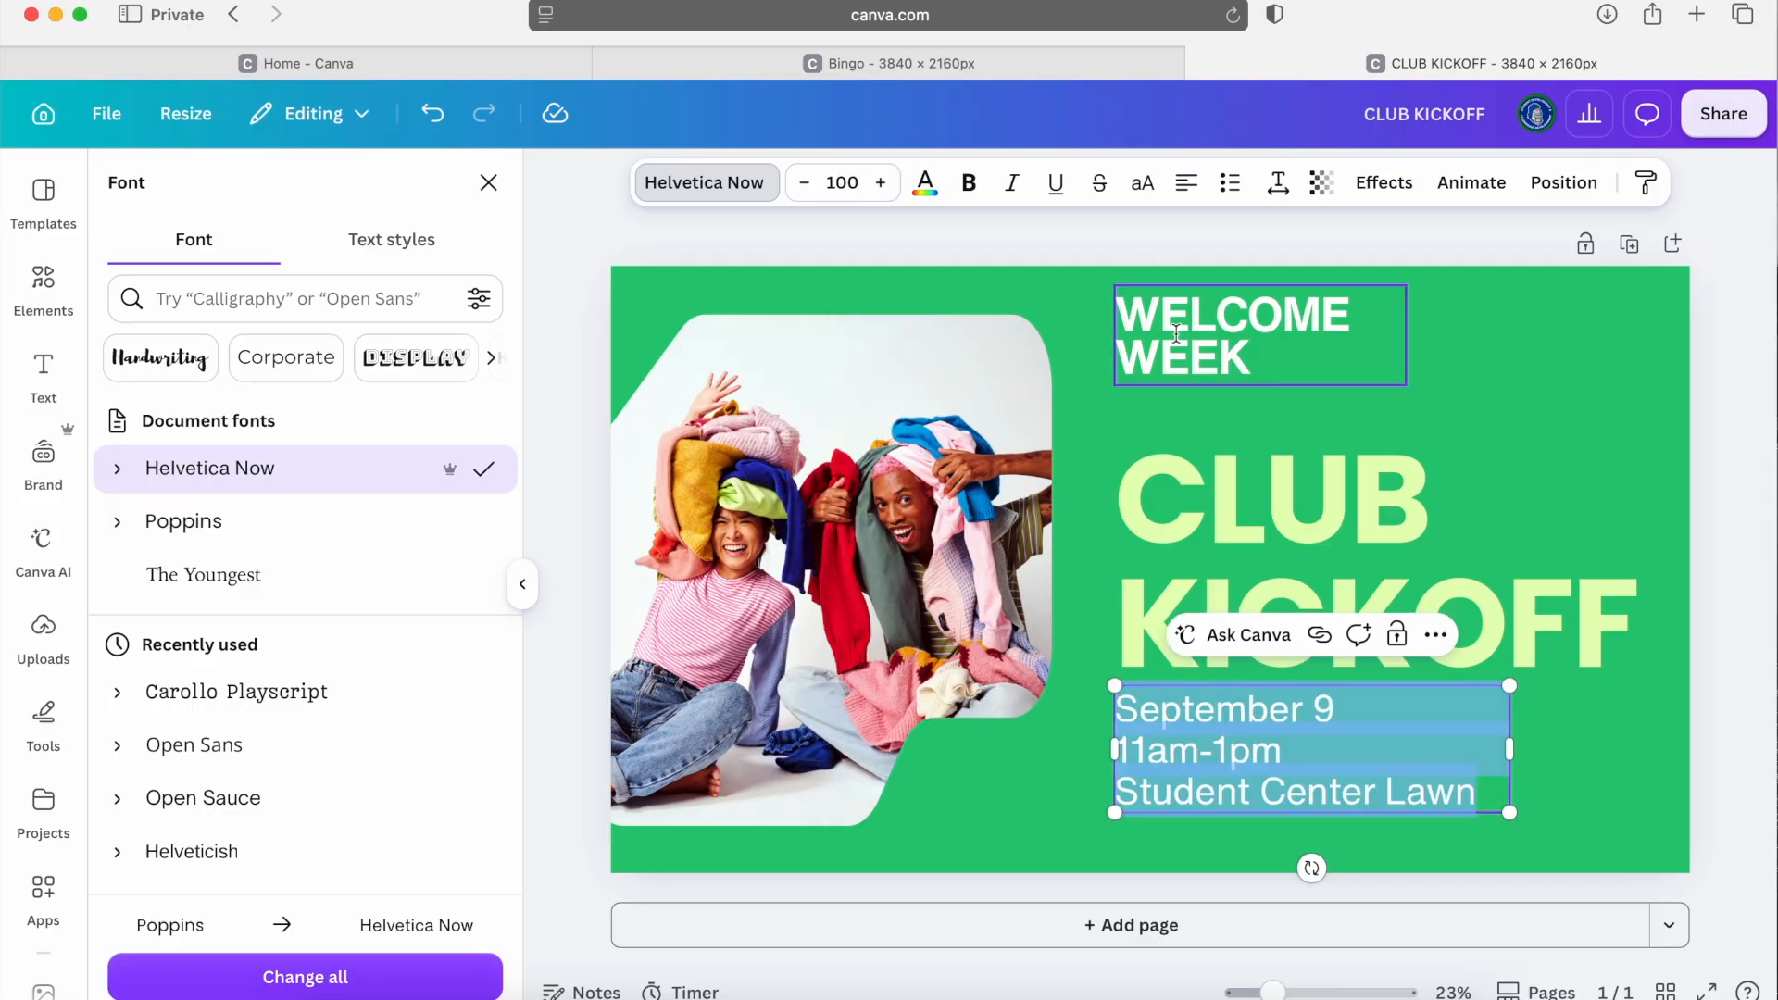
Make all the event details text bold and uppercase.
{"action": "left_click", "coordinate": [1222, 335]}
{"action": "left_click", "coordinate": [1217, 762]}
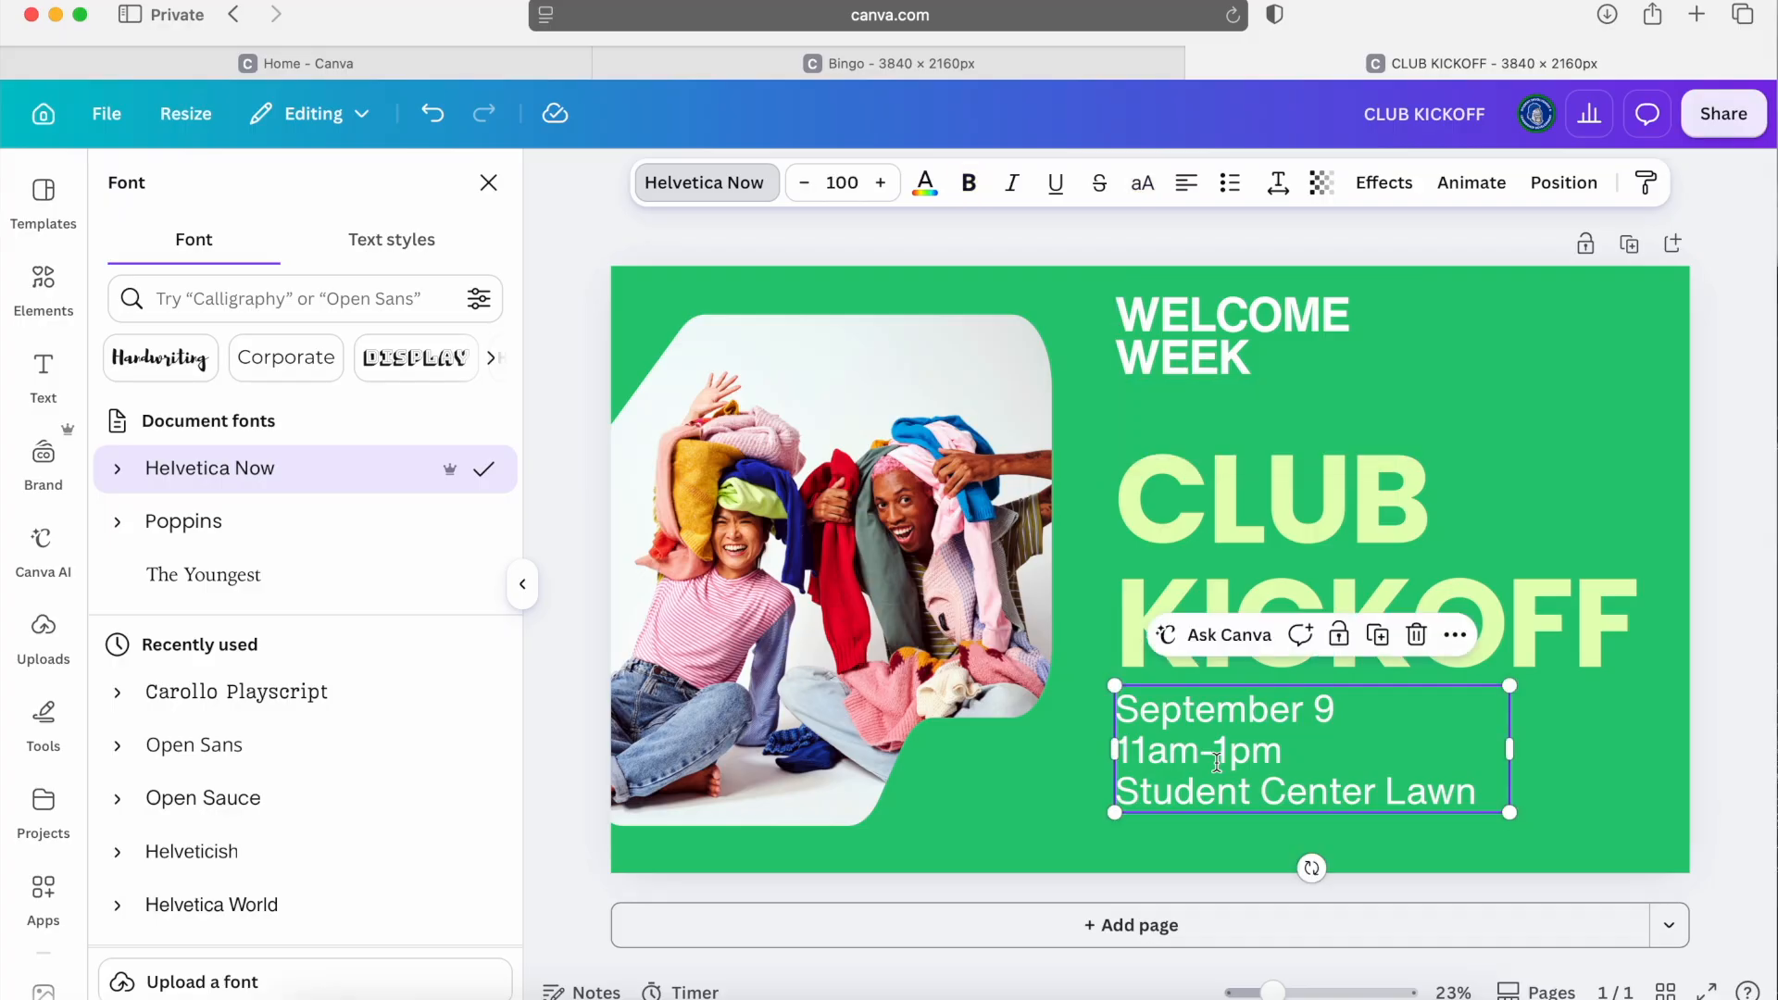
{"action": "key", "text": "super+a"}
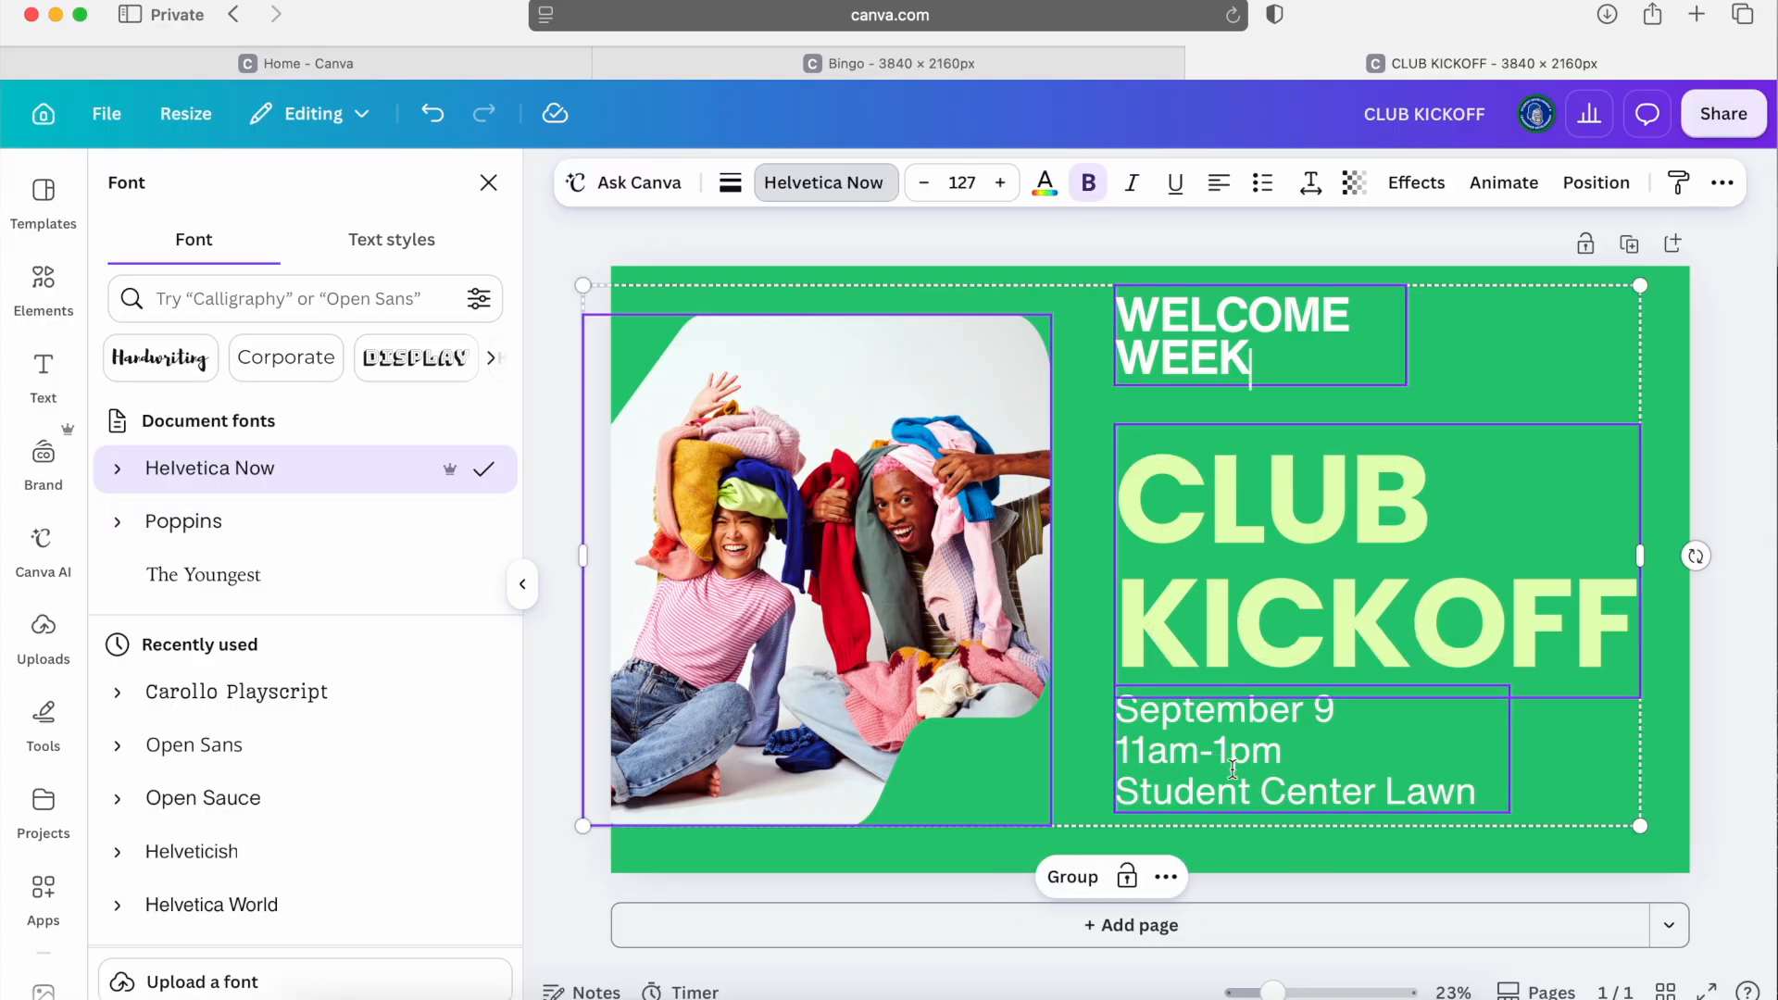
{"action": "left_click", "coordinate": [1231, 773]}
{"action": "triple_click", "coordinate": [1227, 787]}
{"action": "key", "text": "super+a"}
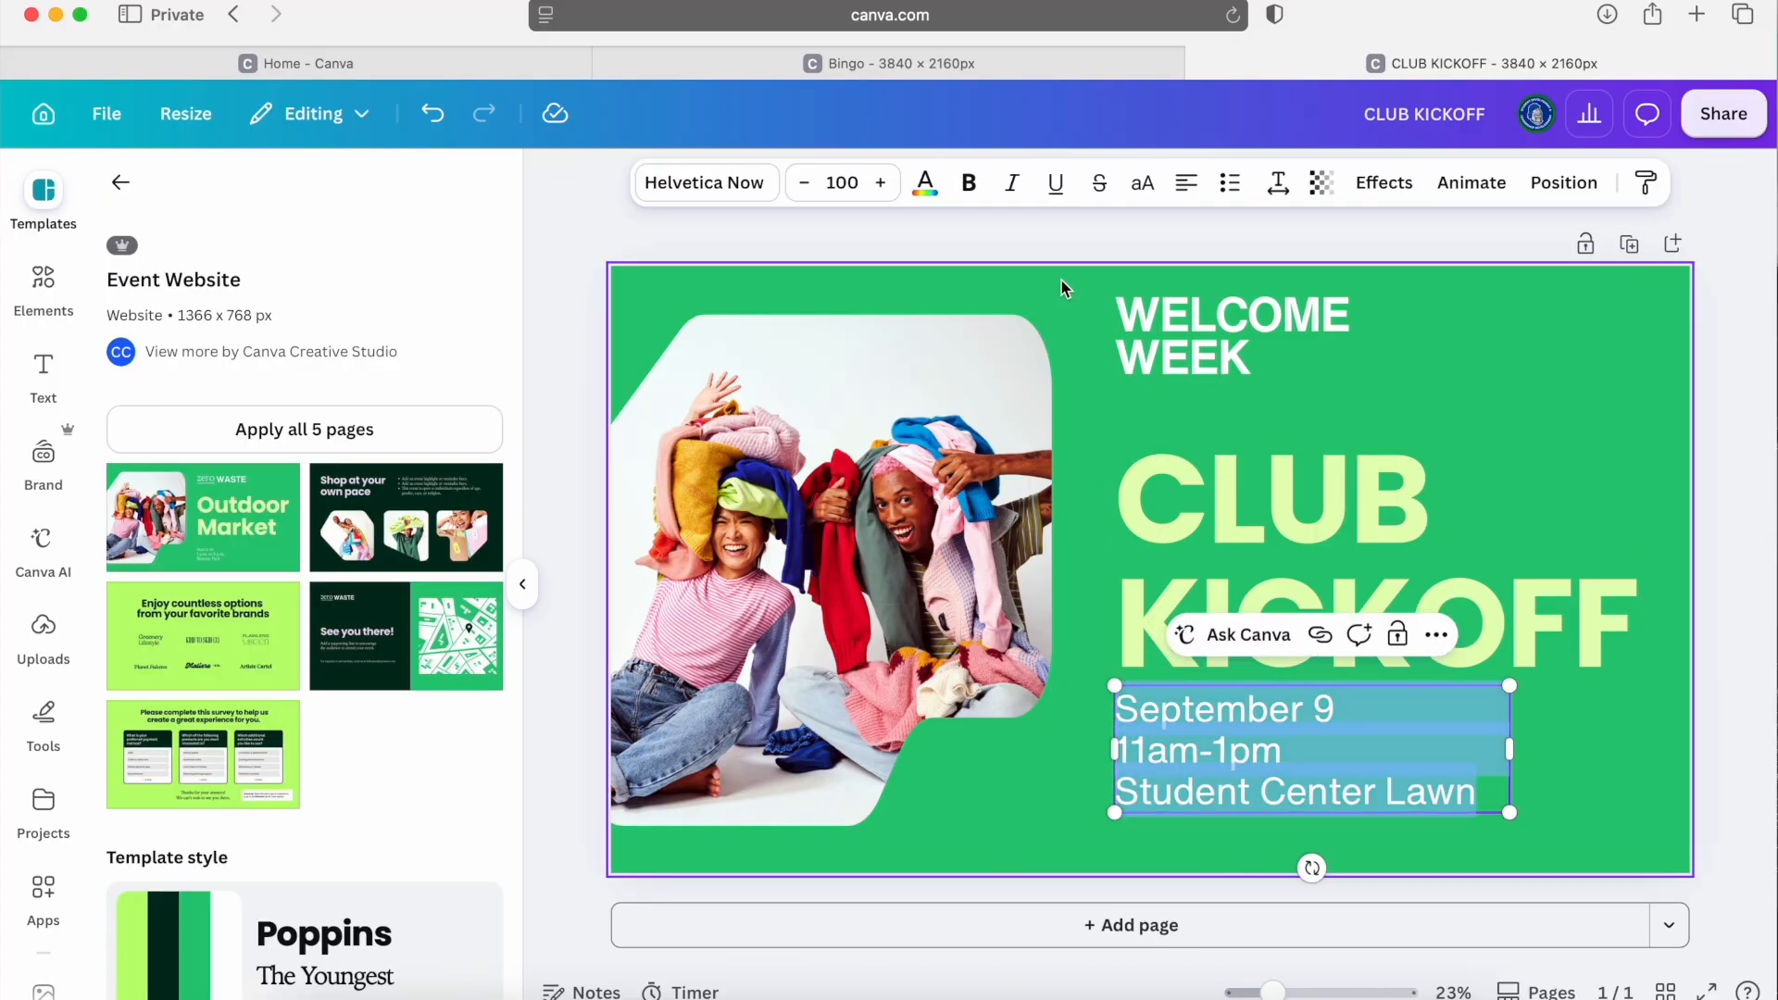
{"action": "left_click", "coordinate": [967, 183]}
{"action": "left_click", "coordinate": [1142, 184]}
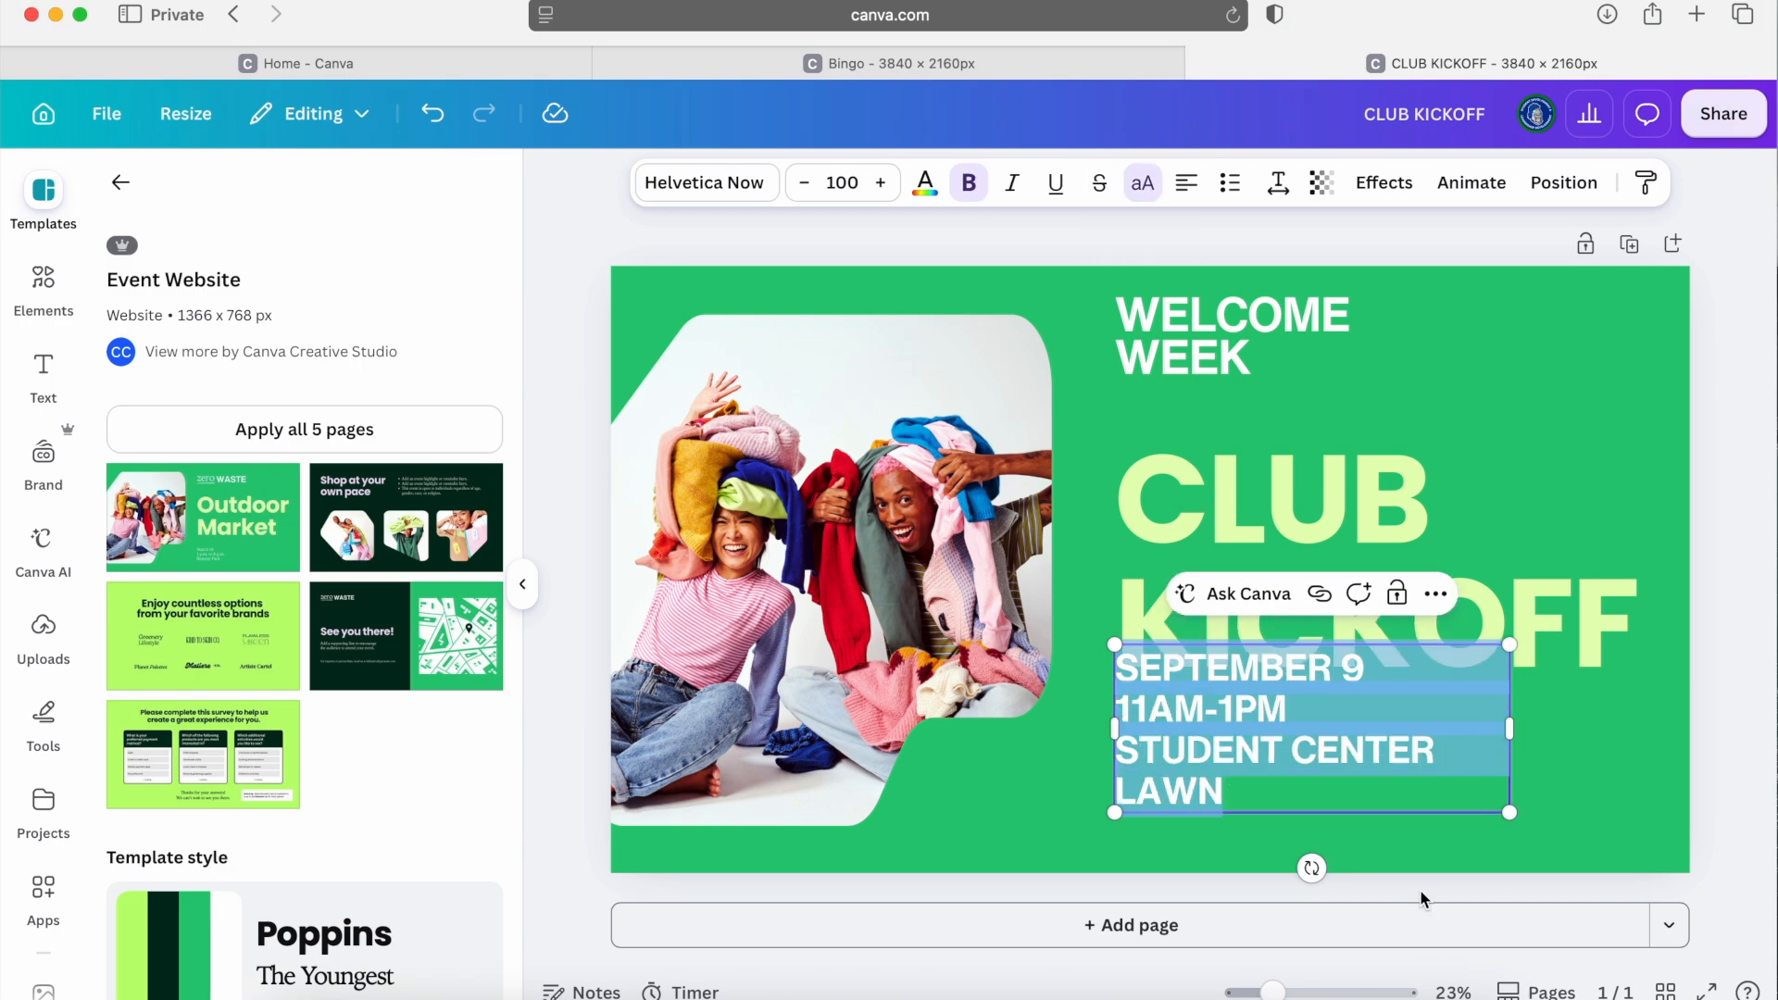
Widen the event details box so the location fits on one line, and move it and the "WELCOME WEEK" heading slightly down.
{"action": "left_click_drag", "start_coordinate": [1513, 725], "coordinate": [1594, 720]}
{"action": "left_click_drag", "start_coordinate": [1166, 368], "coordinate": [1166, 410]}
{"action": "left_click_drag", "start_coordinate": [1192, 733], "coordinate": [1192, 757]}
{"action": "left_click", "coordinate": [577, 390]}
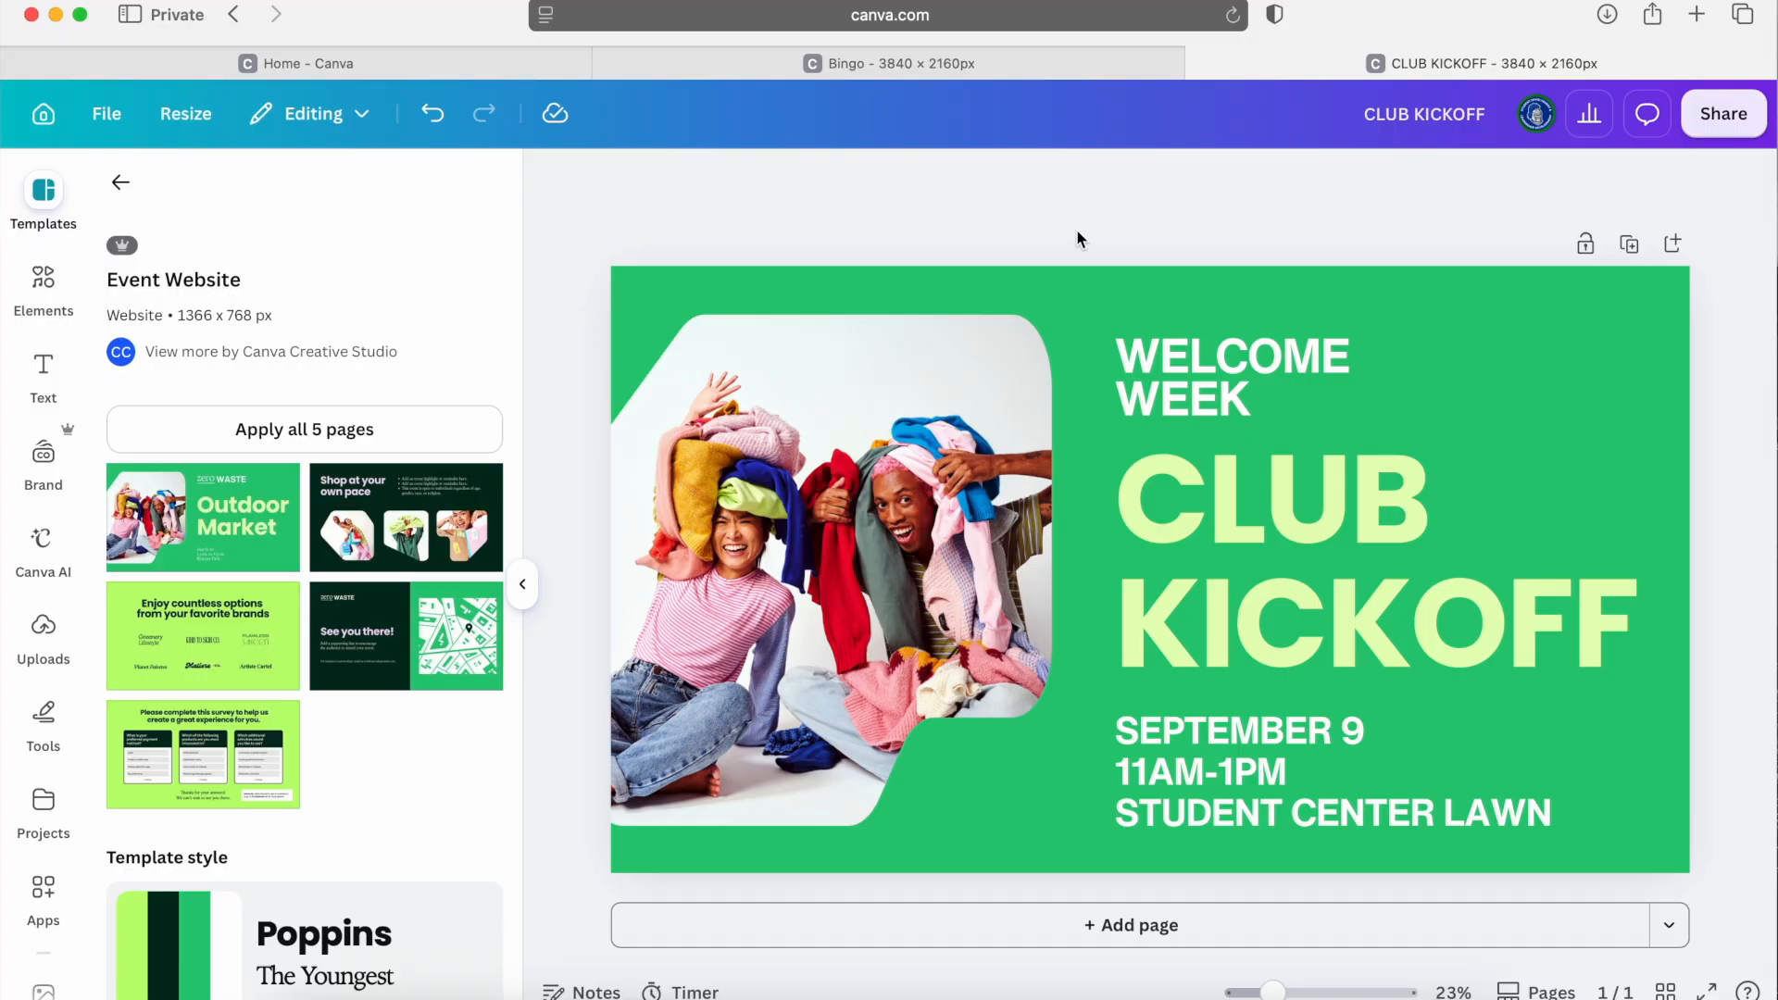
Set the font size of the "WELCOME WEEK" heading to 150.
{"action": "left_click", "coordinate": [1189, 393]}
{"action": "left_click", "coordinate": [843, 183]}
{"action": "type", "text": "15"}
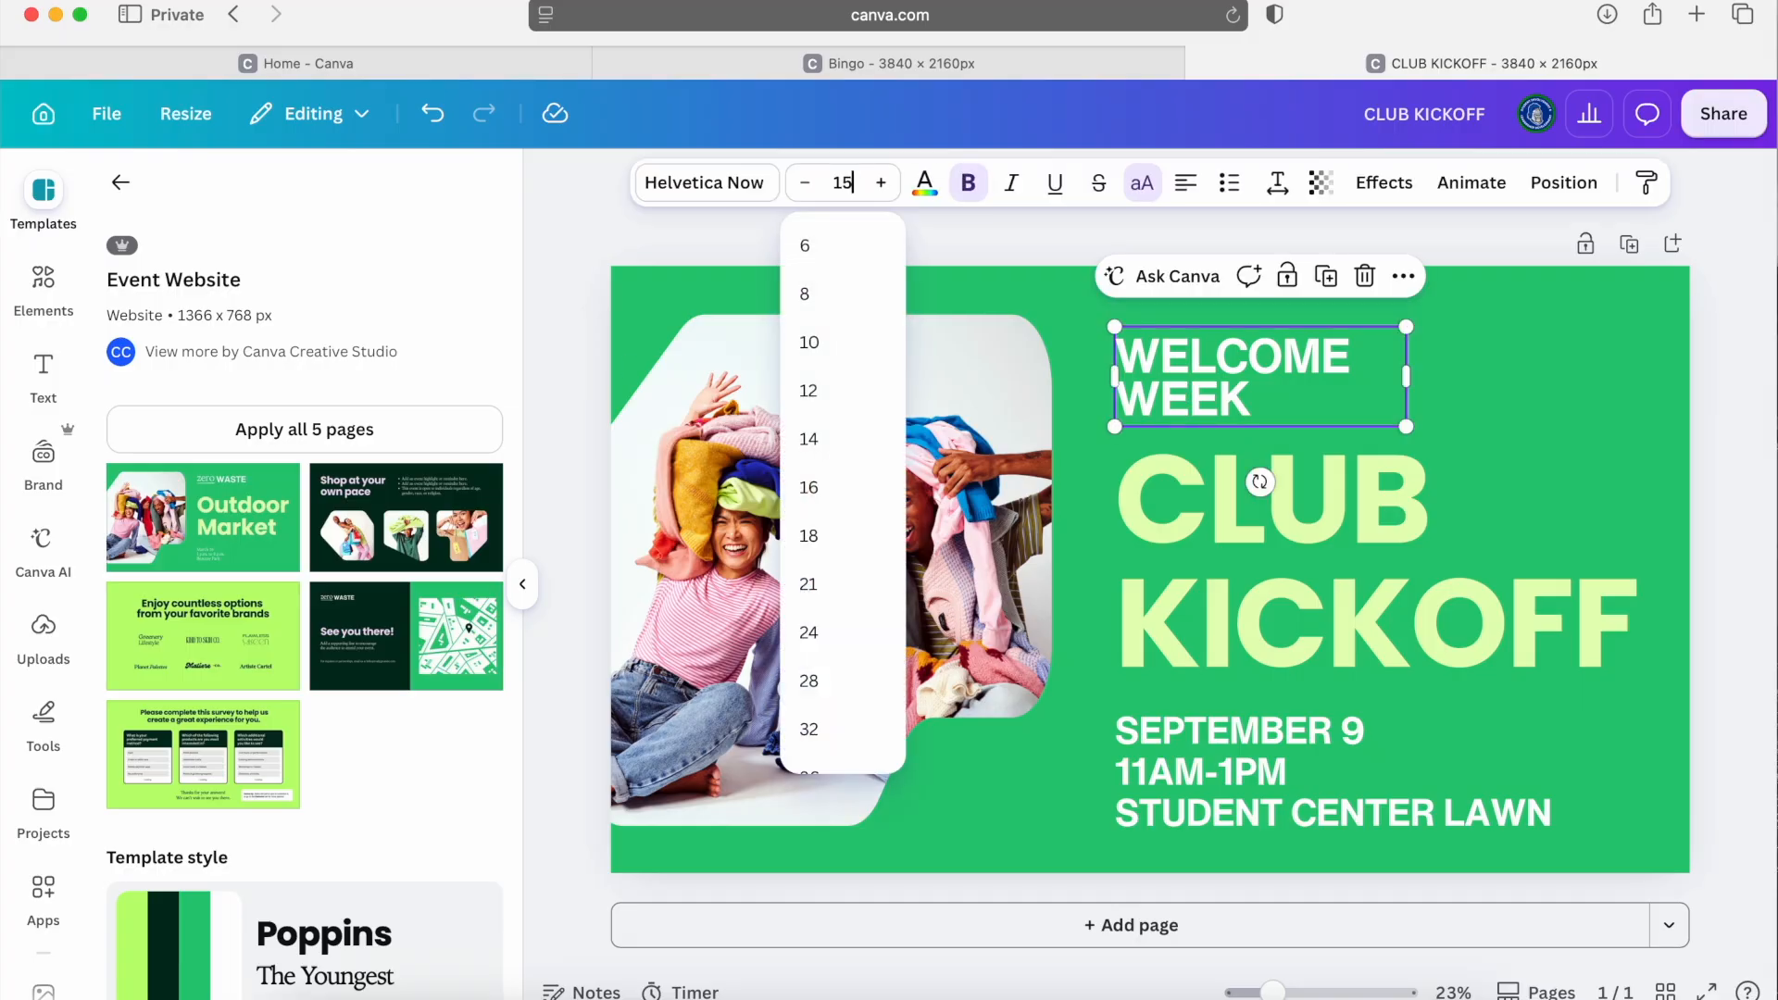
{"action": "type", "text": "0"}
{"action": "key", "text": "Return"}
Set the event details to size 150, widen their box to keep the location on one line, and place it below the title.
{"action": "left_click", "coordinate": [1278, 814]}
{"action": "left_click", "coordinate": [836, 183]}
{"action": "type", "text": "150"}
{"action": "key", "text": "Return"}
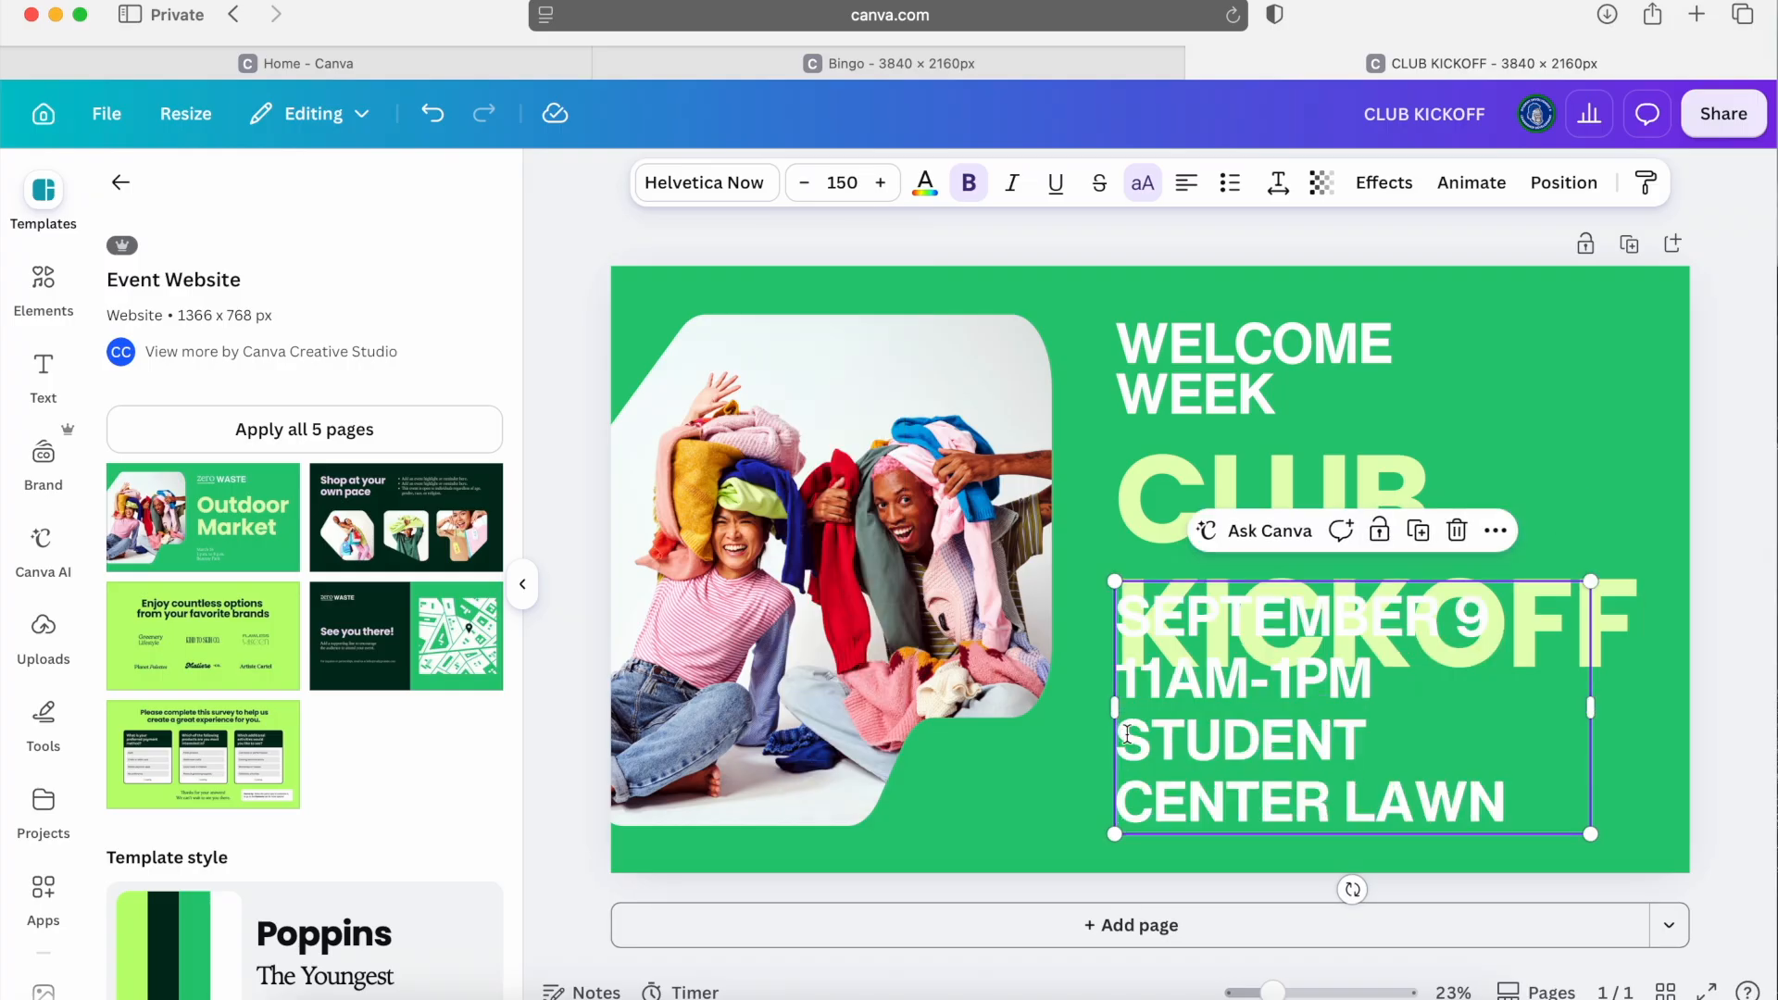
{"action": "left_click_drag", "start_coordinate": [1114, 709], "coordinate": [924, 733]}
{"action": "left_click_drag", "start_coordinate": [1141, 729], "coordinate": [1339, 769]}
Widen the "WELCOME WEEK" box to a single line and move heading, title and details up, left-aligned with even spacing.
{"action": "left_click", "coordinate": [1213, 387]}
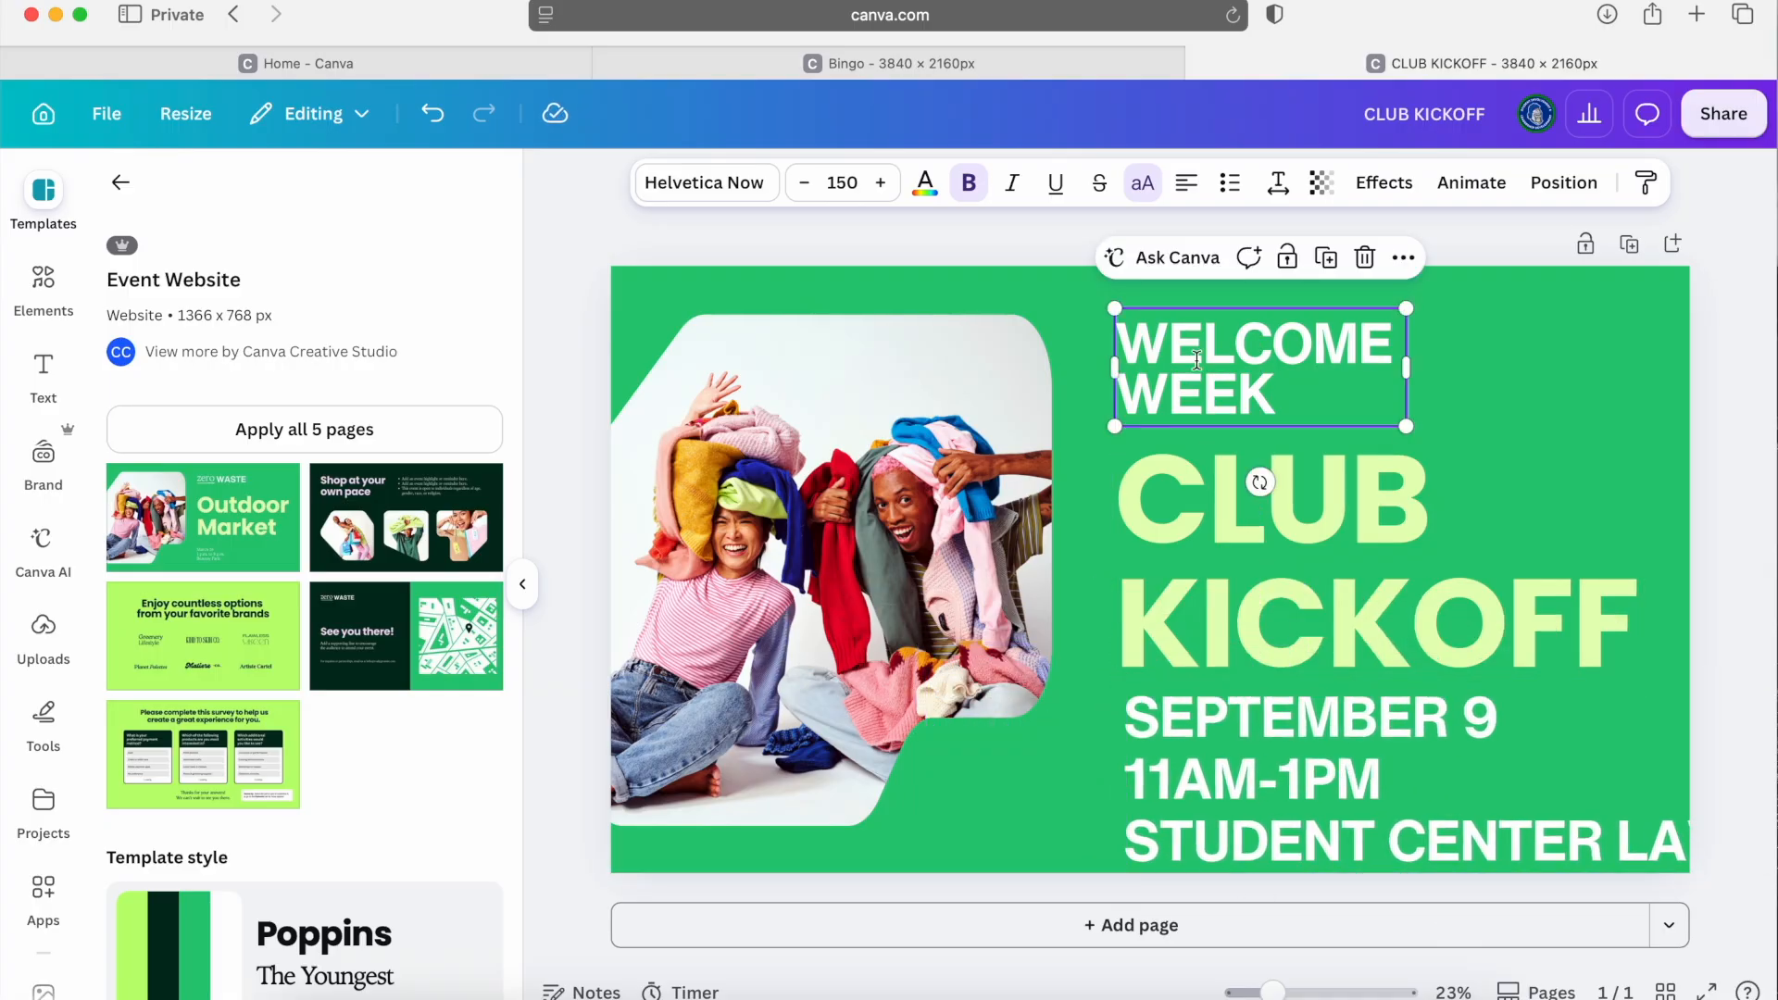
{"action": "left_click_drag", "start_coordinate": [1197, 356], "coordinate": [1196, 348]}
{"action": "left_click_drag", "start_coordinate": [1409, 361], "coordinate": [1581, 374]}
{"action": "left_click_drag", "start_coordinate": [1325, 370], "coordinate": [1325, 327]}
{"action": "left_click_drag", "start_coordinate": [1276, 515], "coordinate": [1276, 480]}
{"action": "left_click_drag", "start_coordinate": [1245, 746], "coordinate": [1243, 725]}
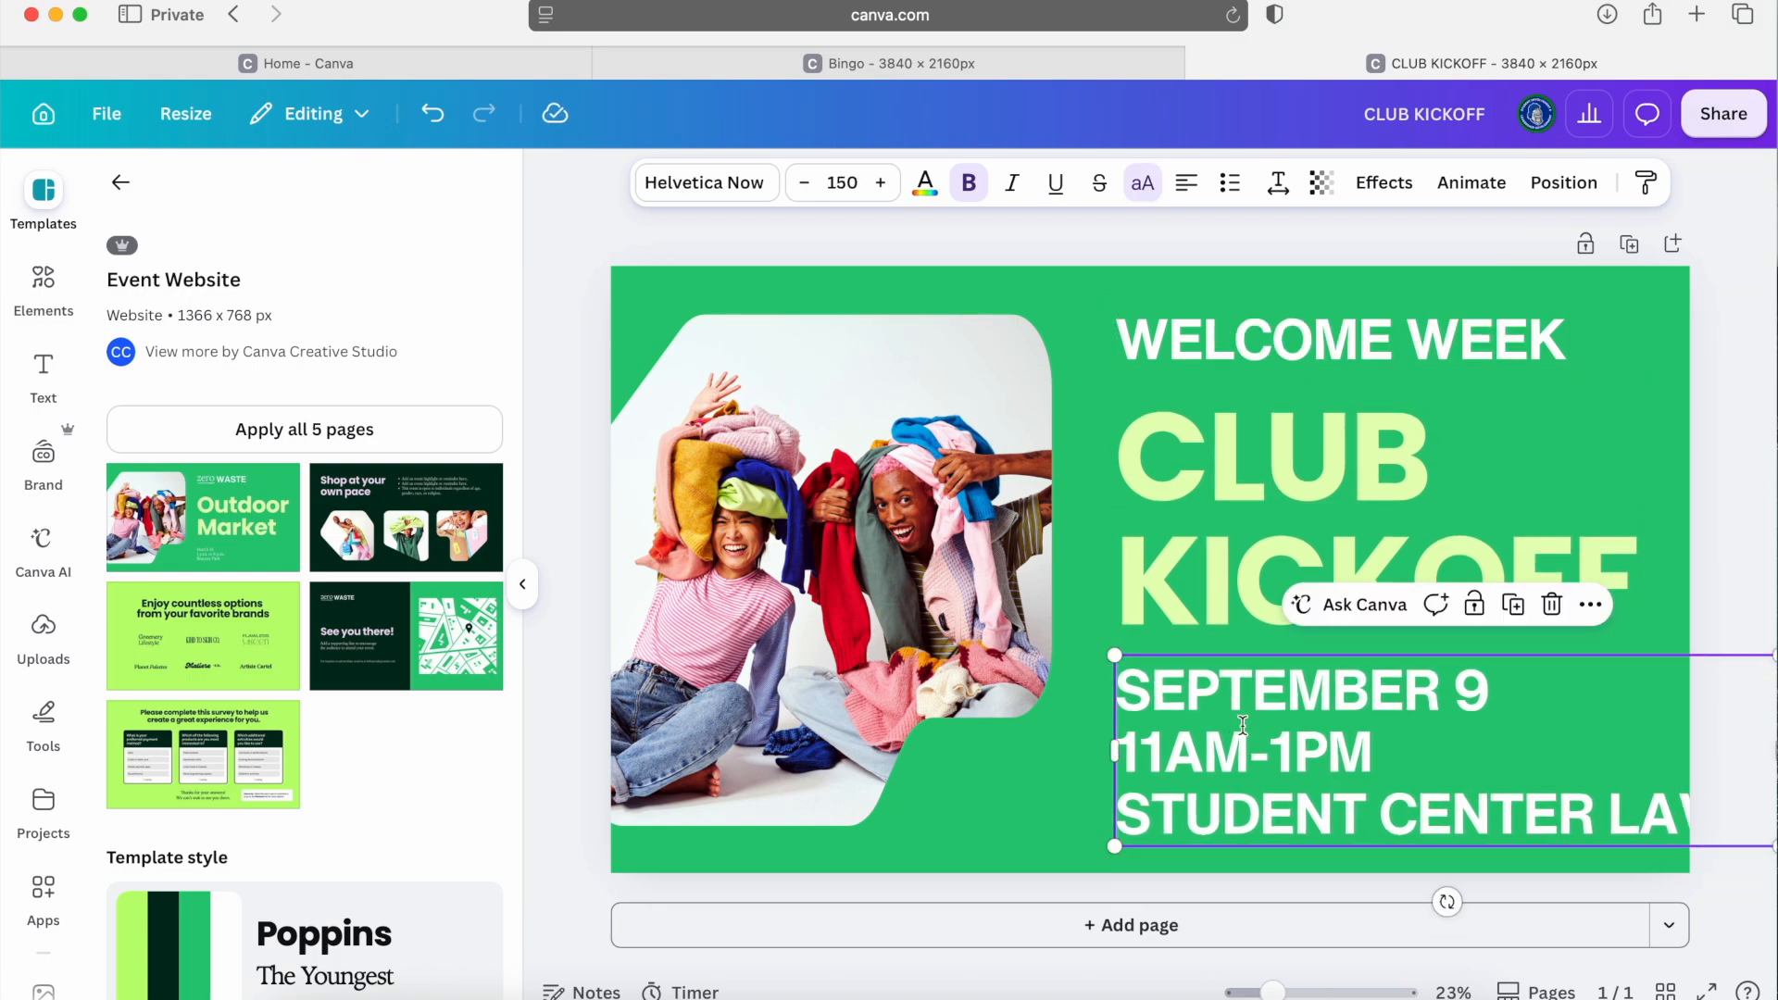
Reduce only the "STUDENT CENTER LAWN" line to font size 100.
{"action": "triple_click", "coordinate": [1544, 805]}
{"action": "left_click", "coordinate": [854, 188]}
{"action": "type", "text": "100"}
{"action": "key", "text": "Return"}
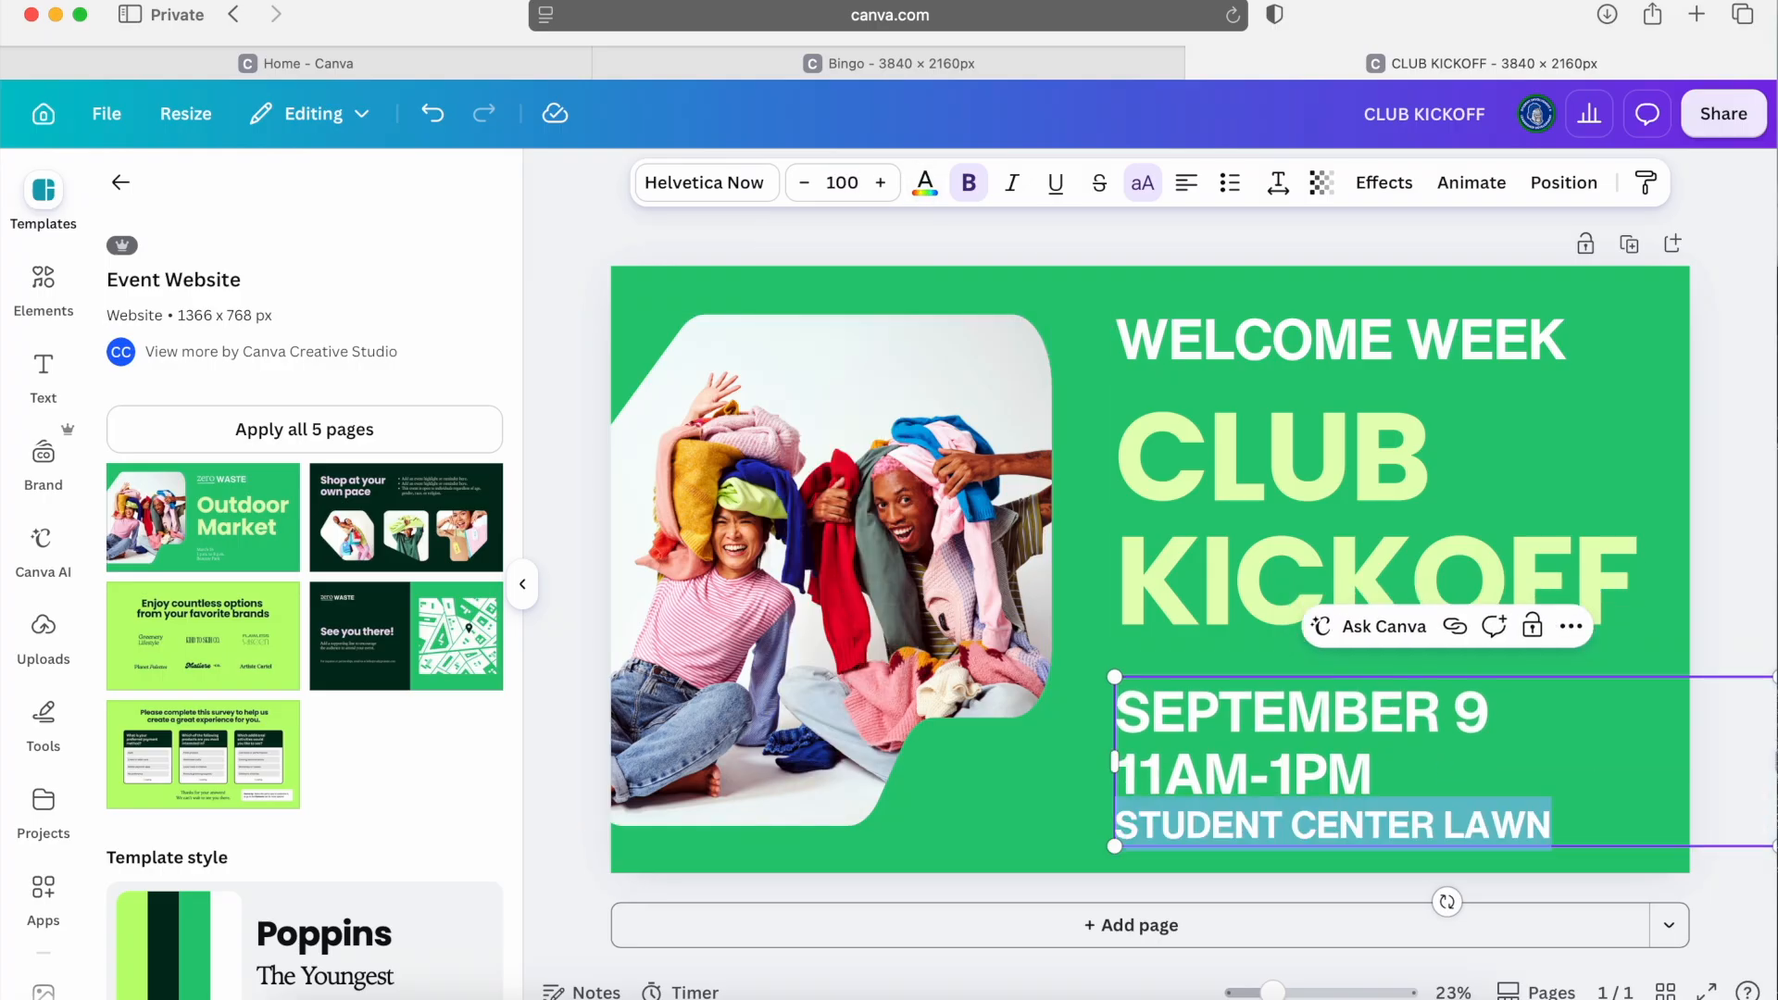
{"action": "left_click", "coordinate": [1722, 370]}
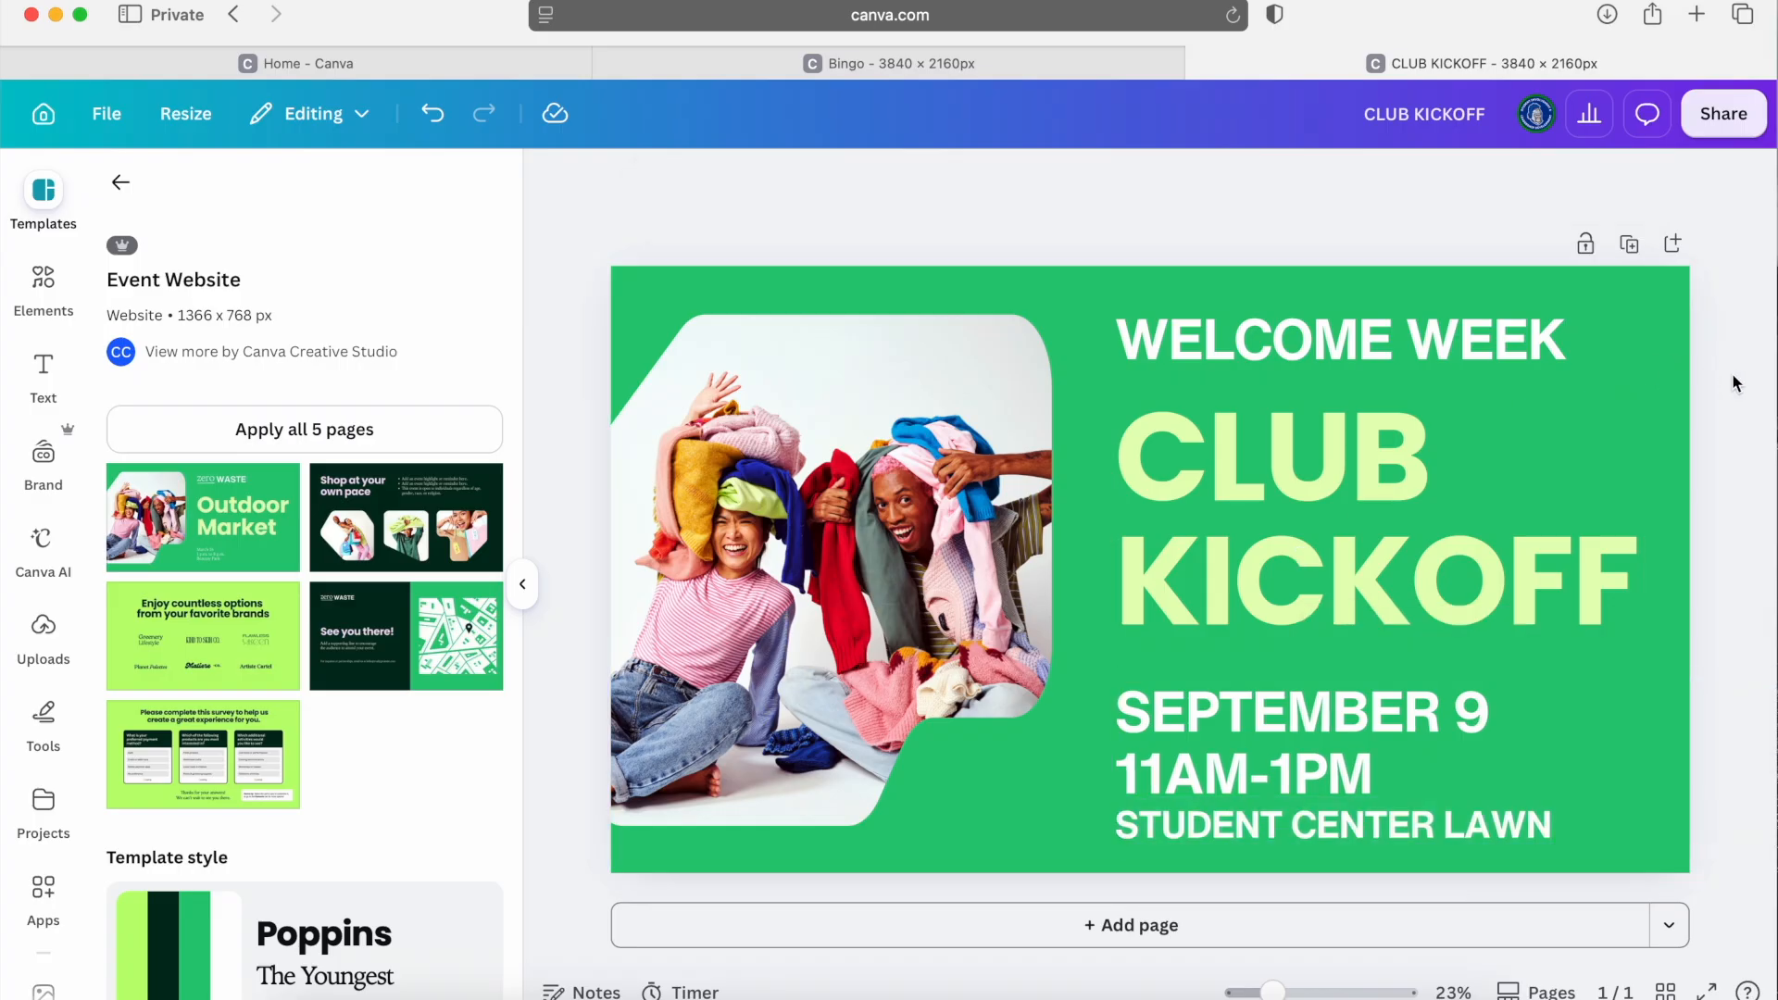
Show rulers and guides and place a vertical guide along the left edge of the text blocks.
{"action": "left_click", "coordinate": [104, 113]}
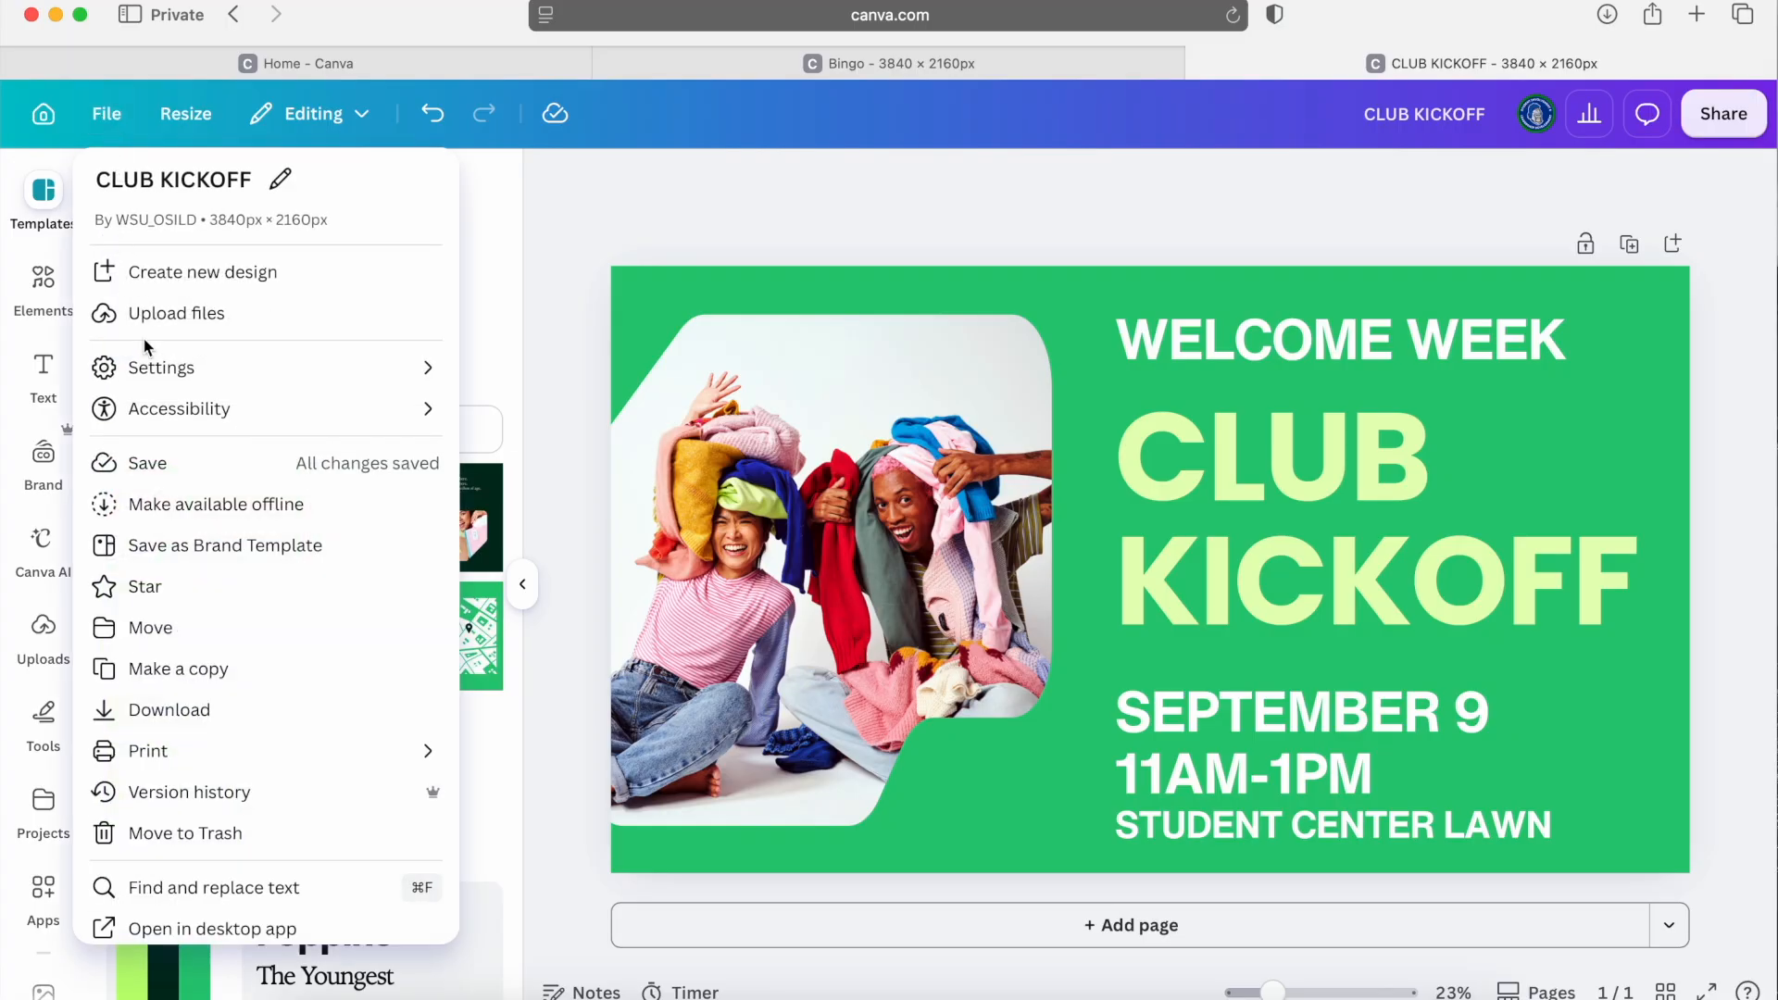
{"action": "mouse_move", "coordinate": [152, 373]}
{"action": "left_click", "coordinate": [500, 369]}
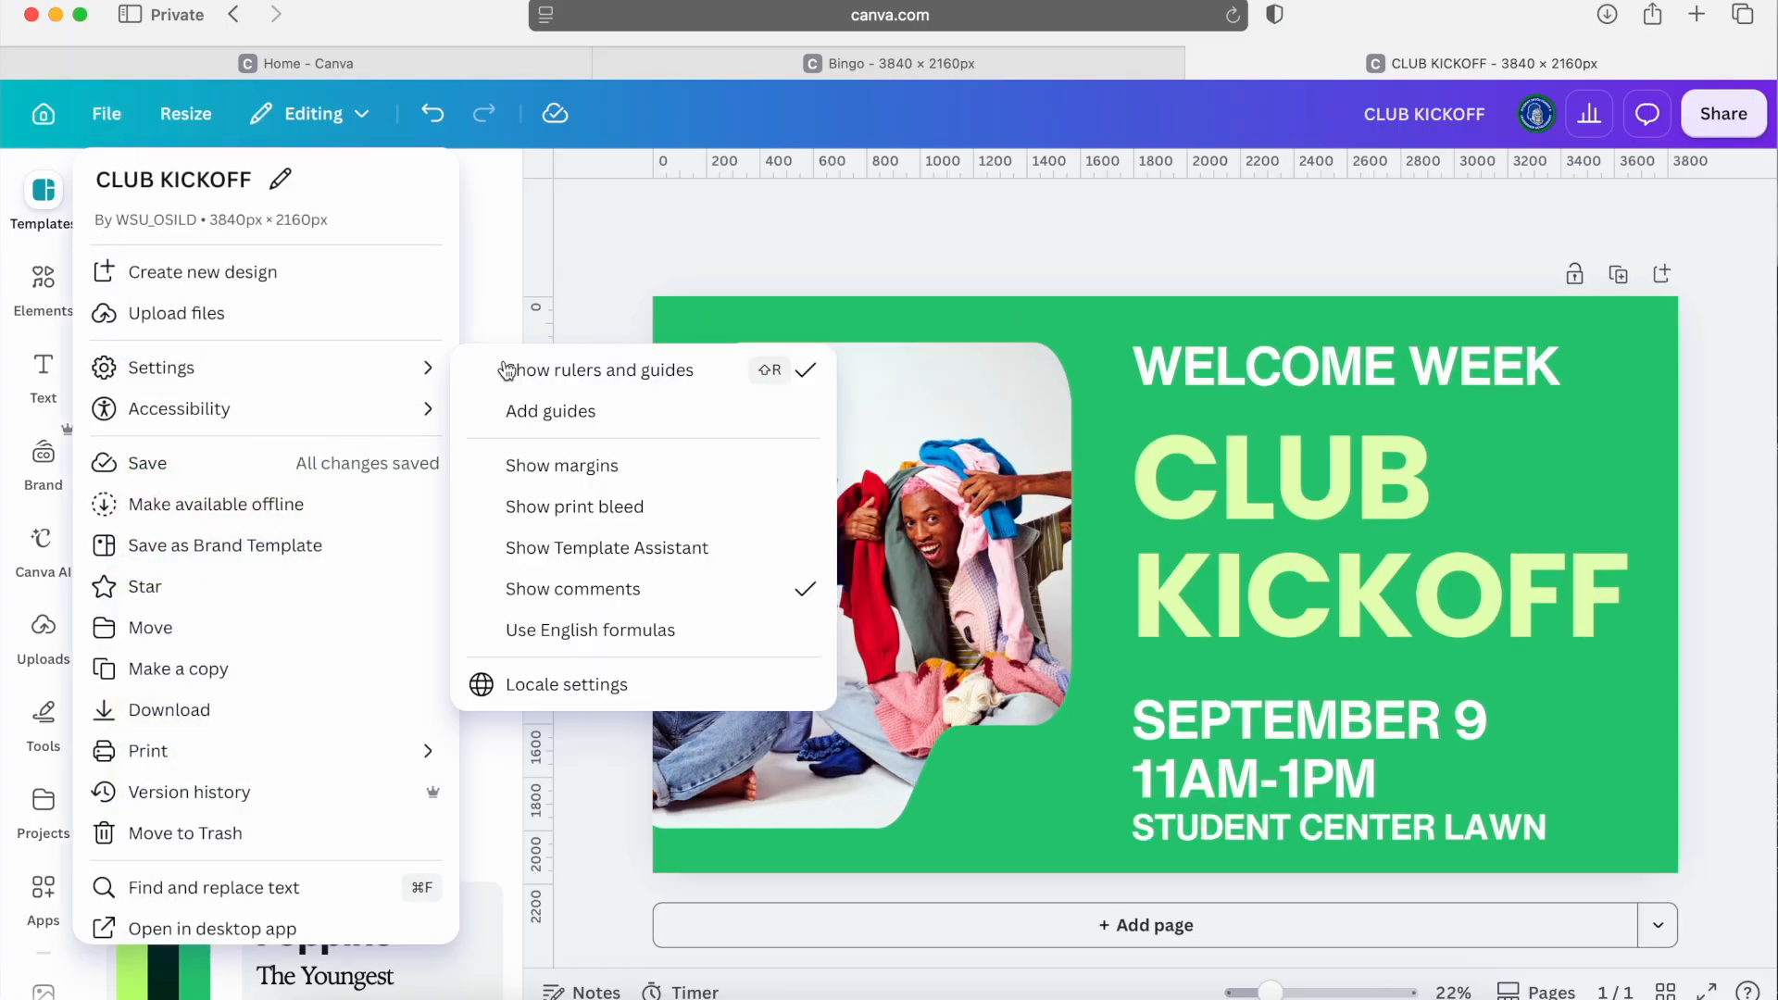
{"action": "left_click", "coordinate": [608, 213]}
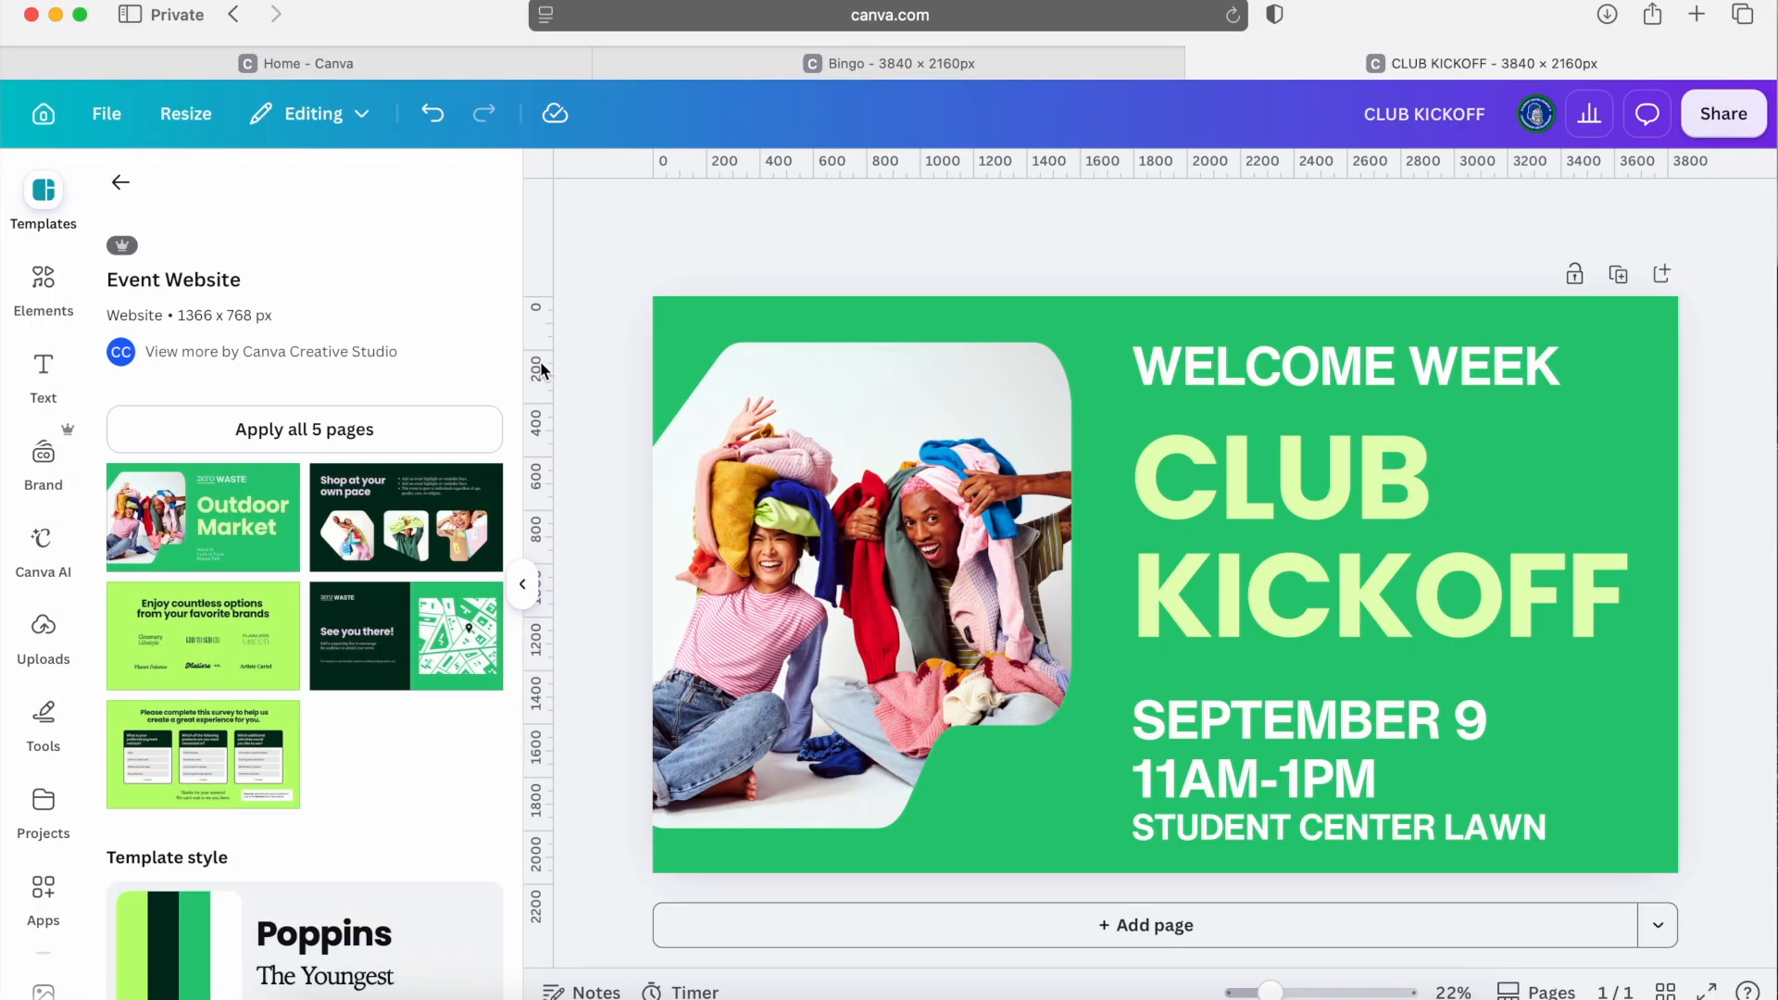
{"action": "left_click_drag", "start_coordinate": [543, 380], "coordinate": [1135, 407]}
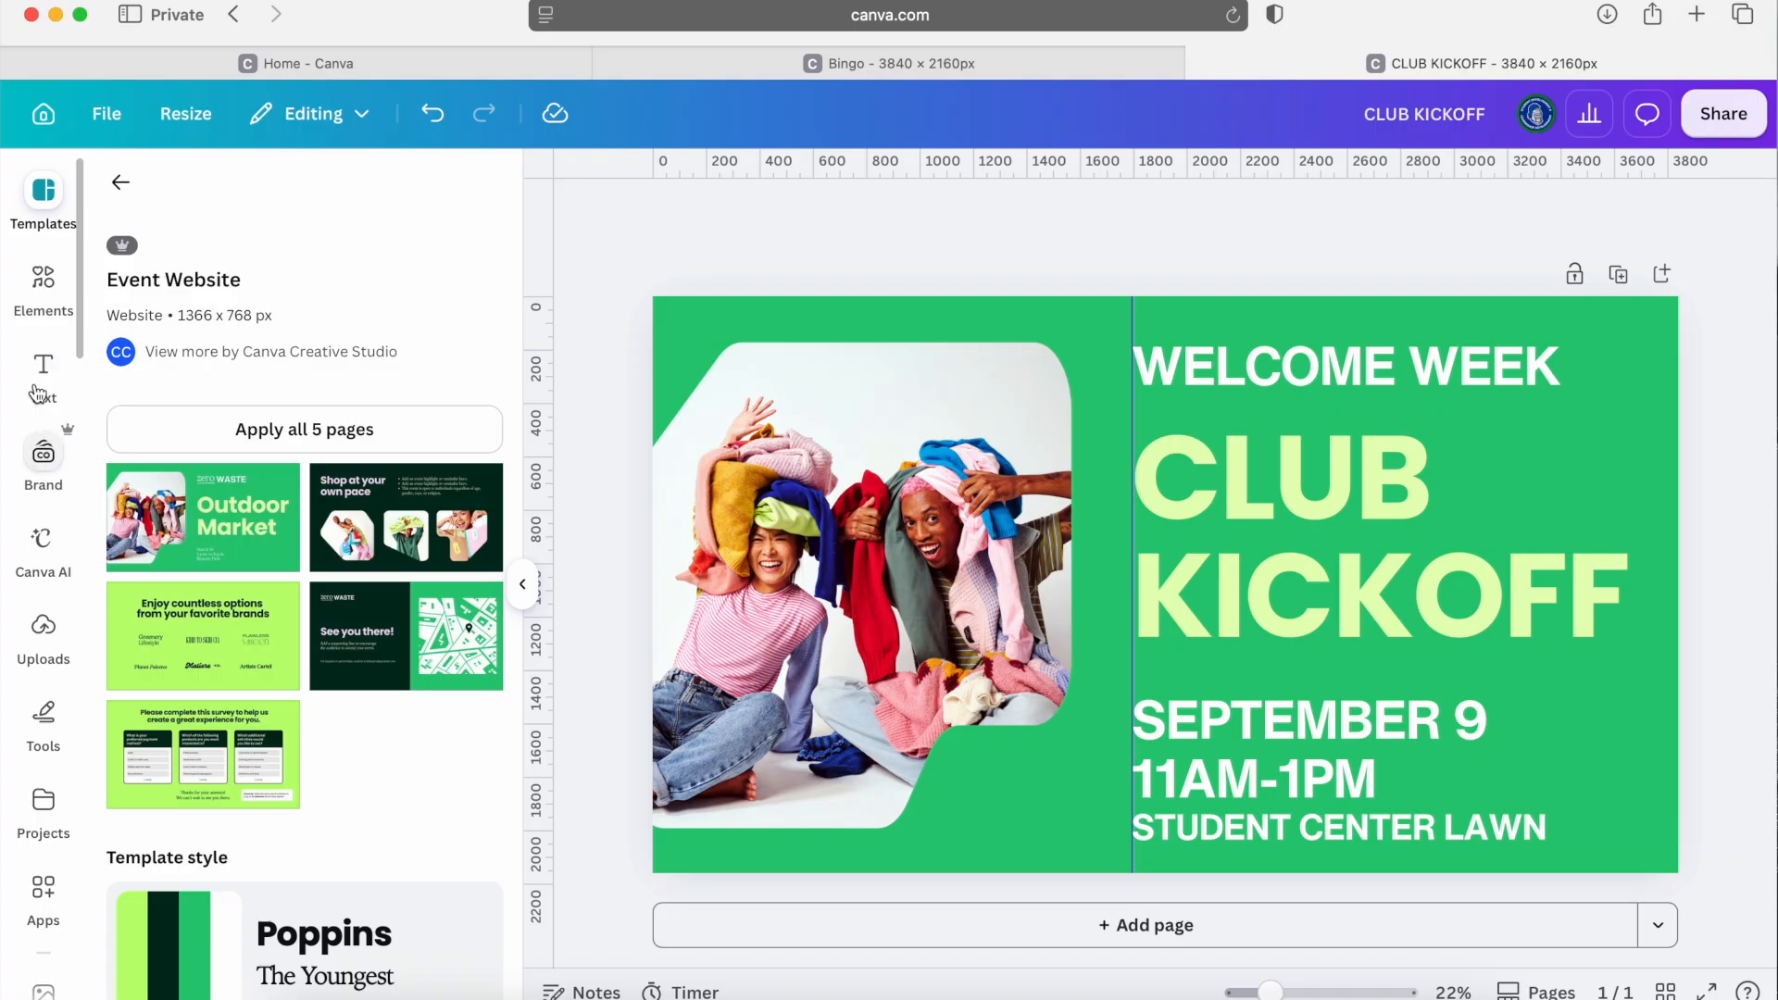
Open the Photos folder from the project folders.
{"action": "left_click", "coordinate": [42, 644]}
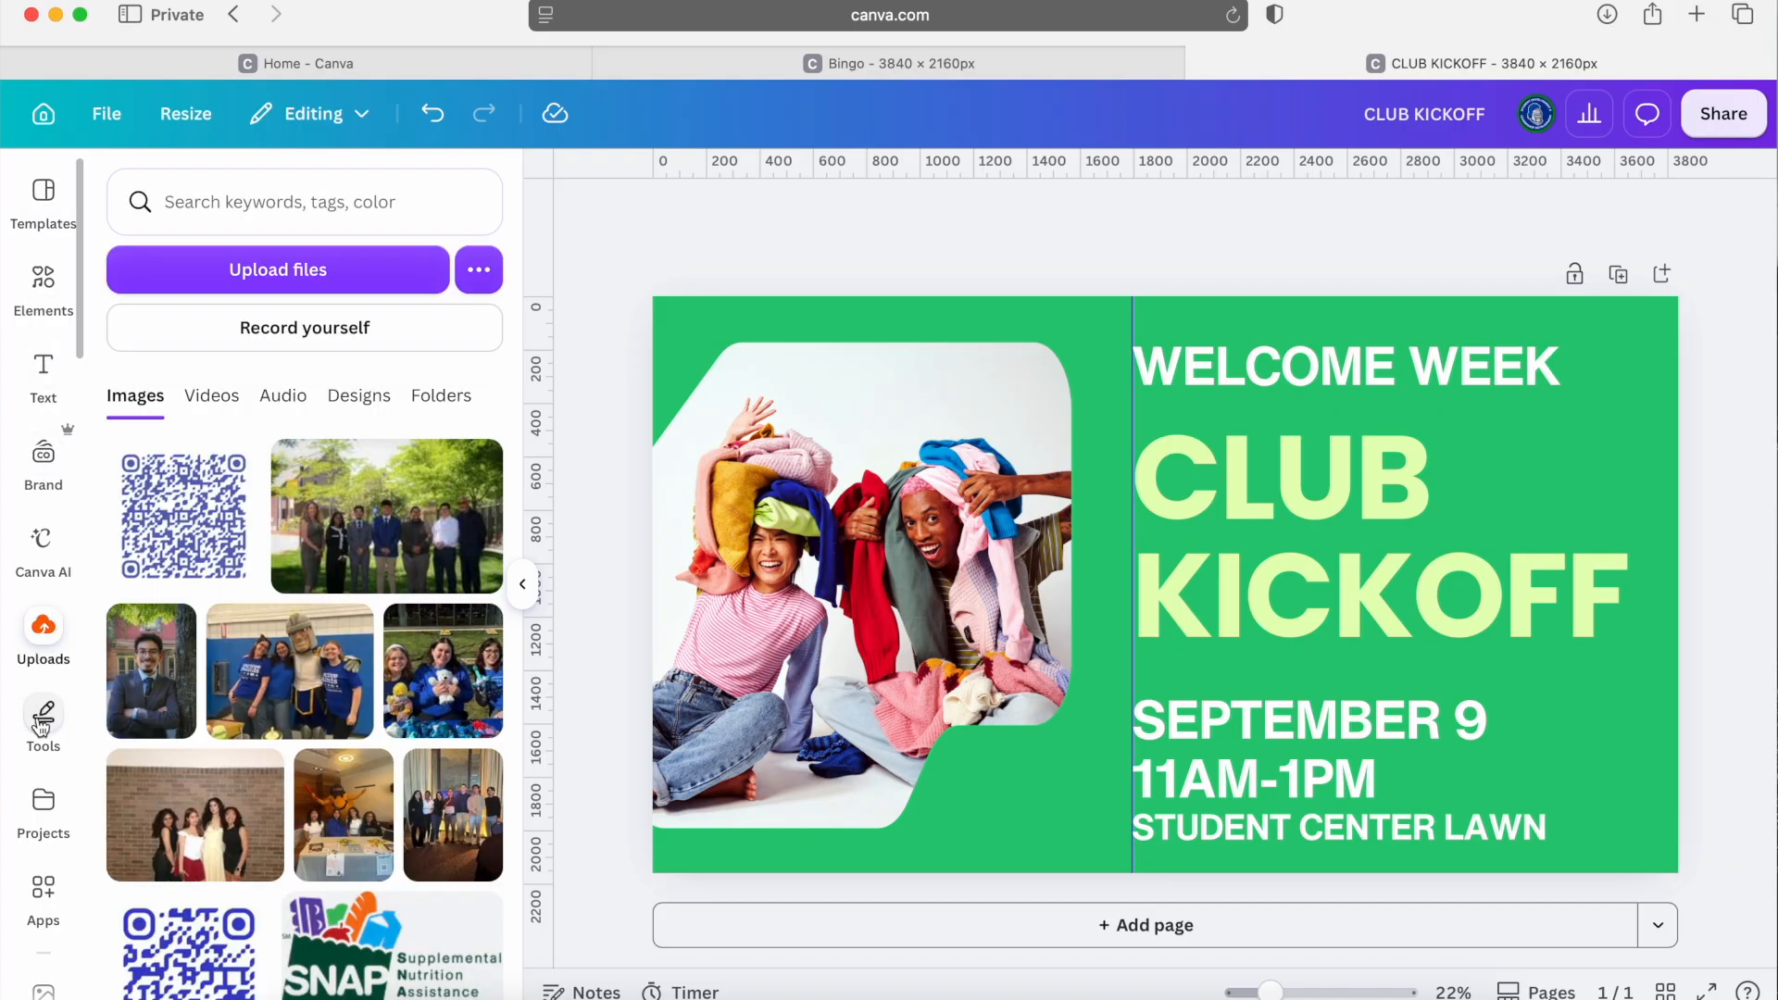
{"action": "left_click", "coordinate": [42, 798]}
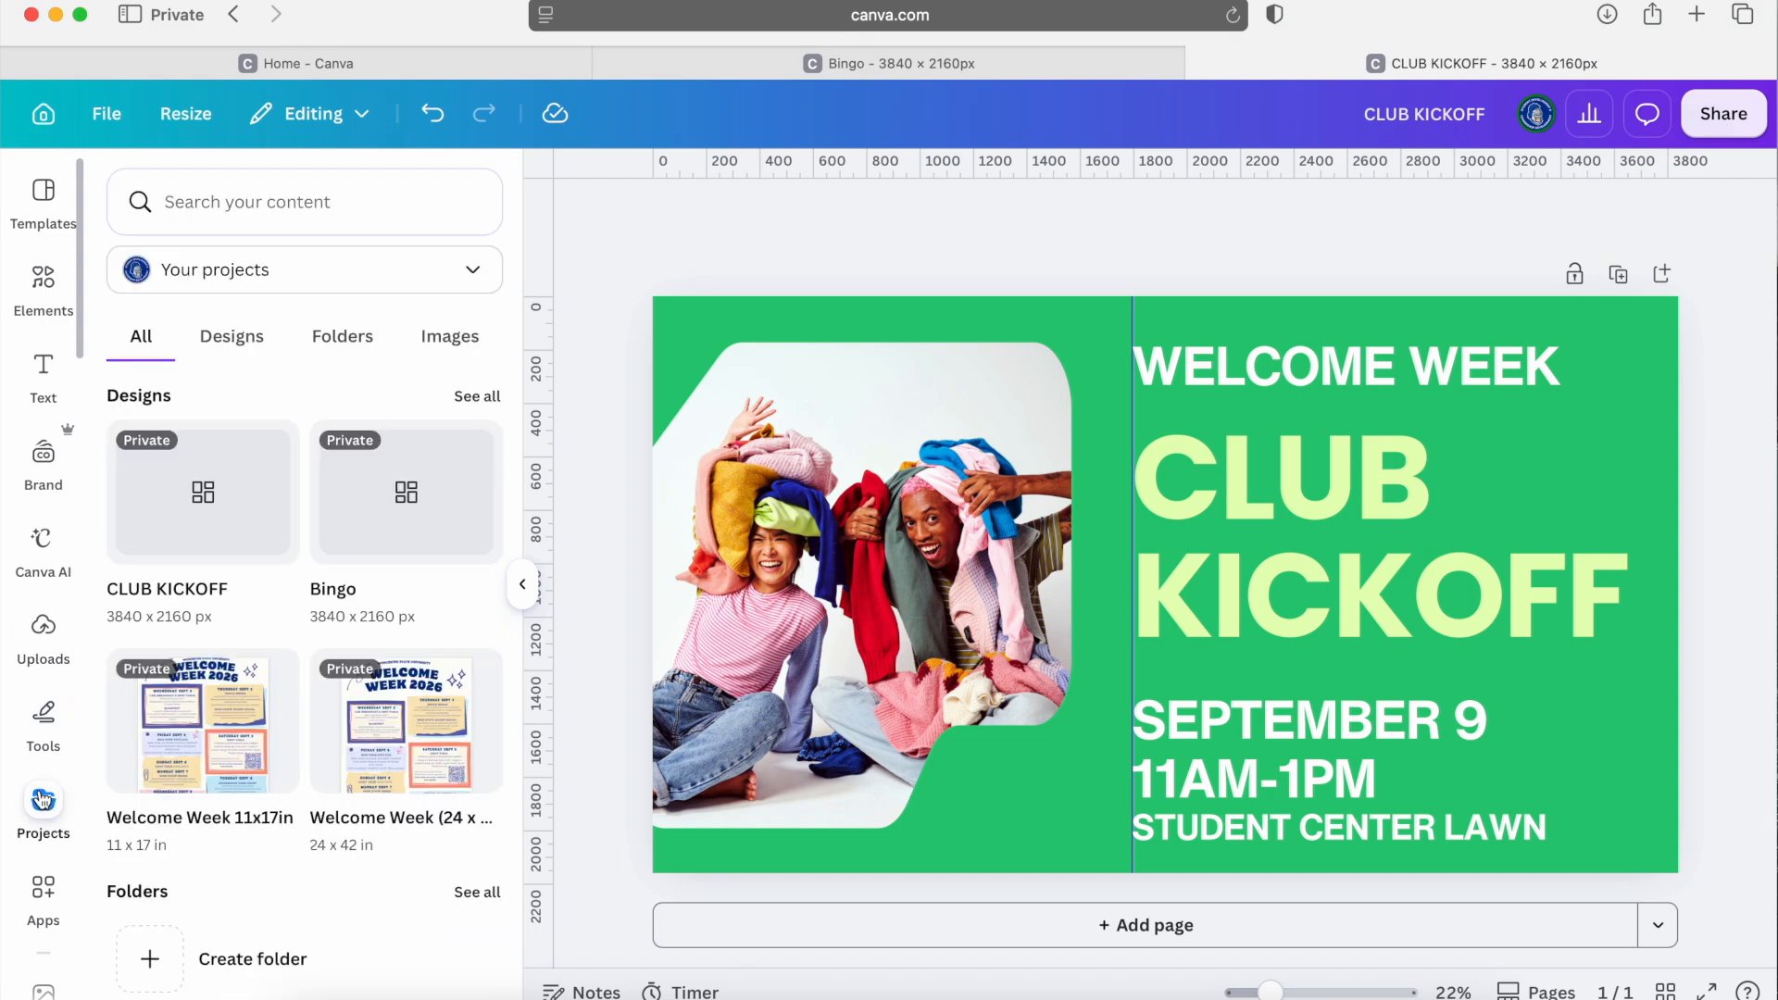
{"action": "left_click", "coordinate": [340, 339]}
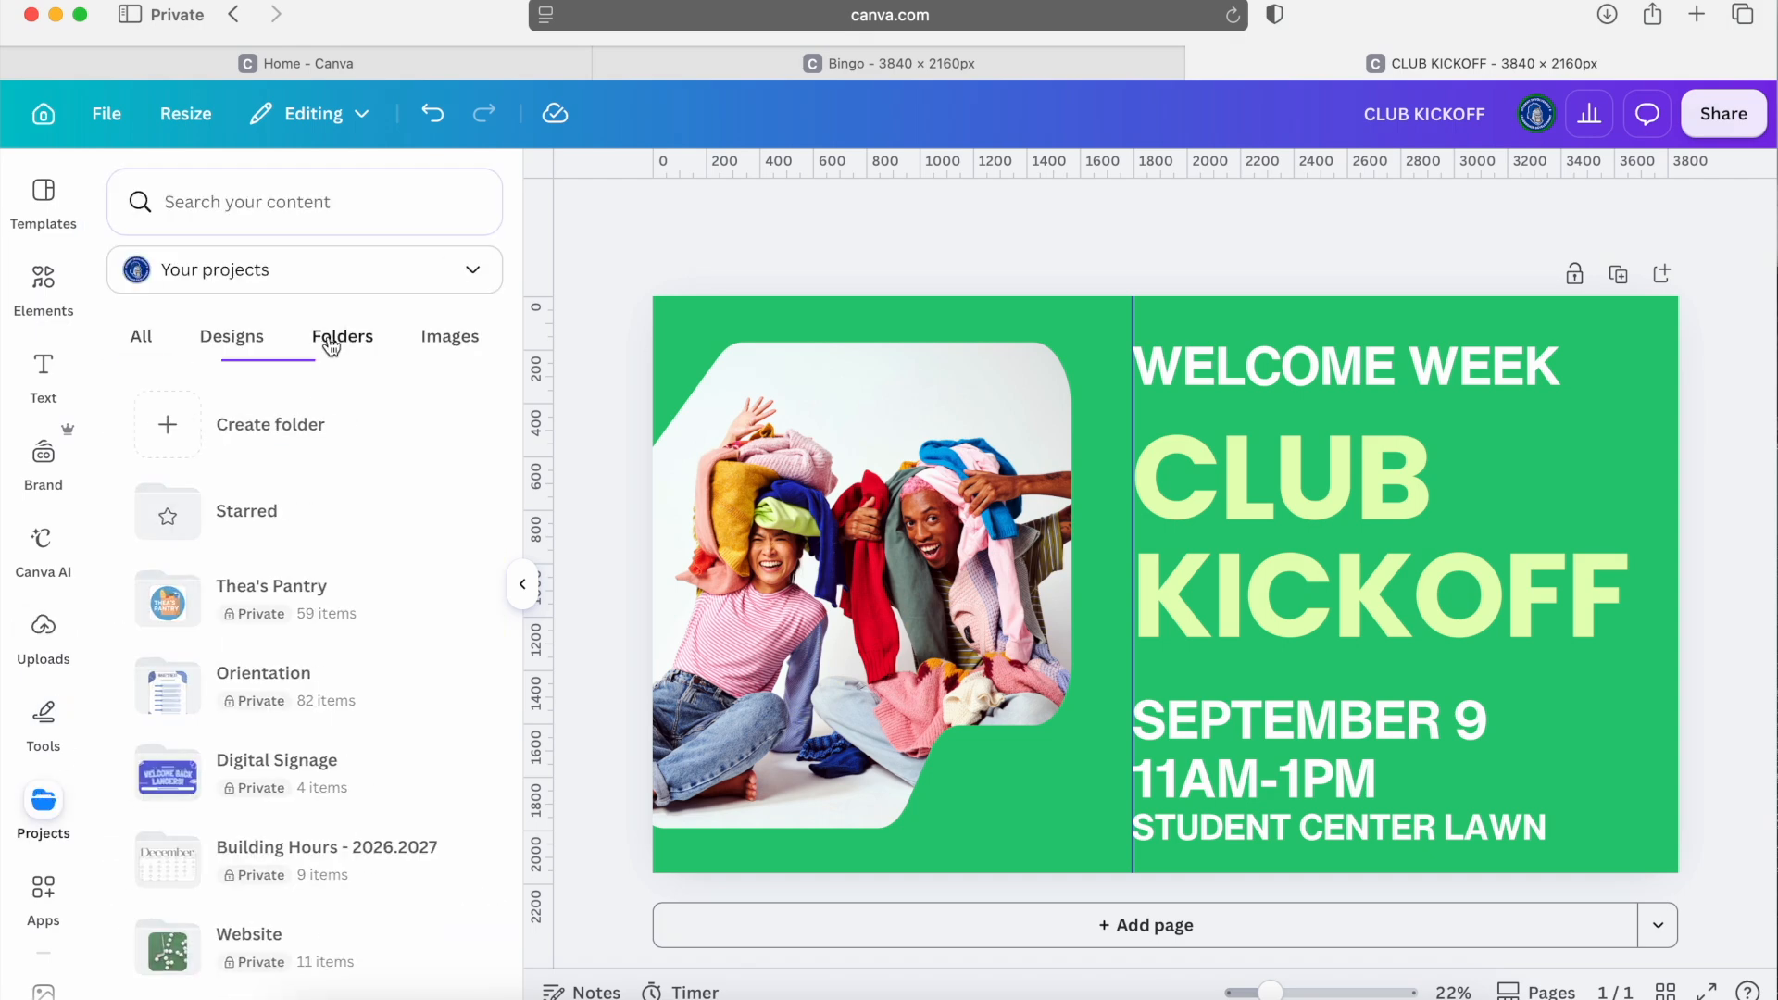
{"action": "scroll", "coordinate": [276, 731], "scroll_direction": "down", "scroll_amount": 10}
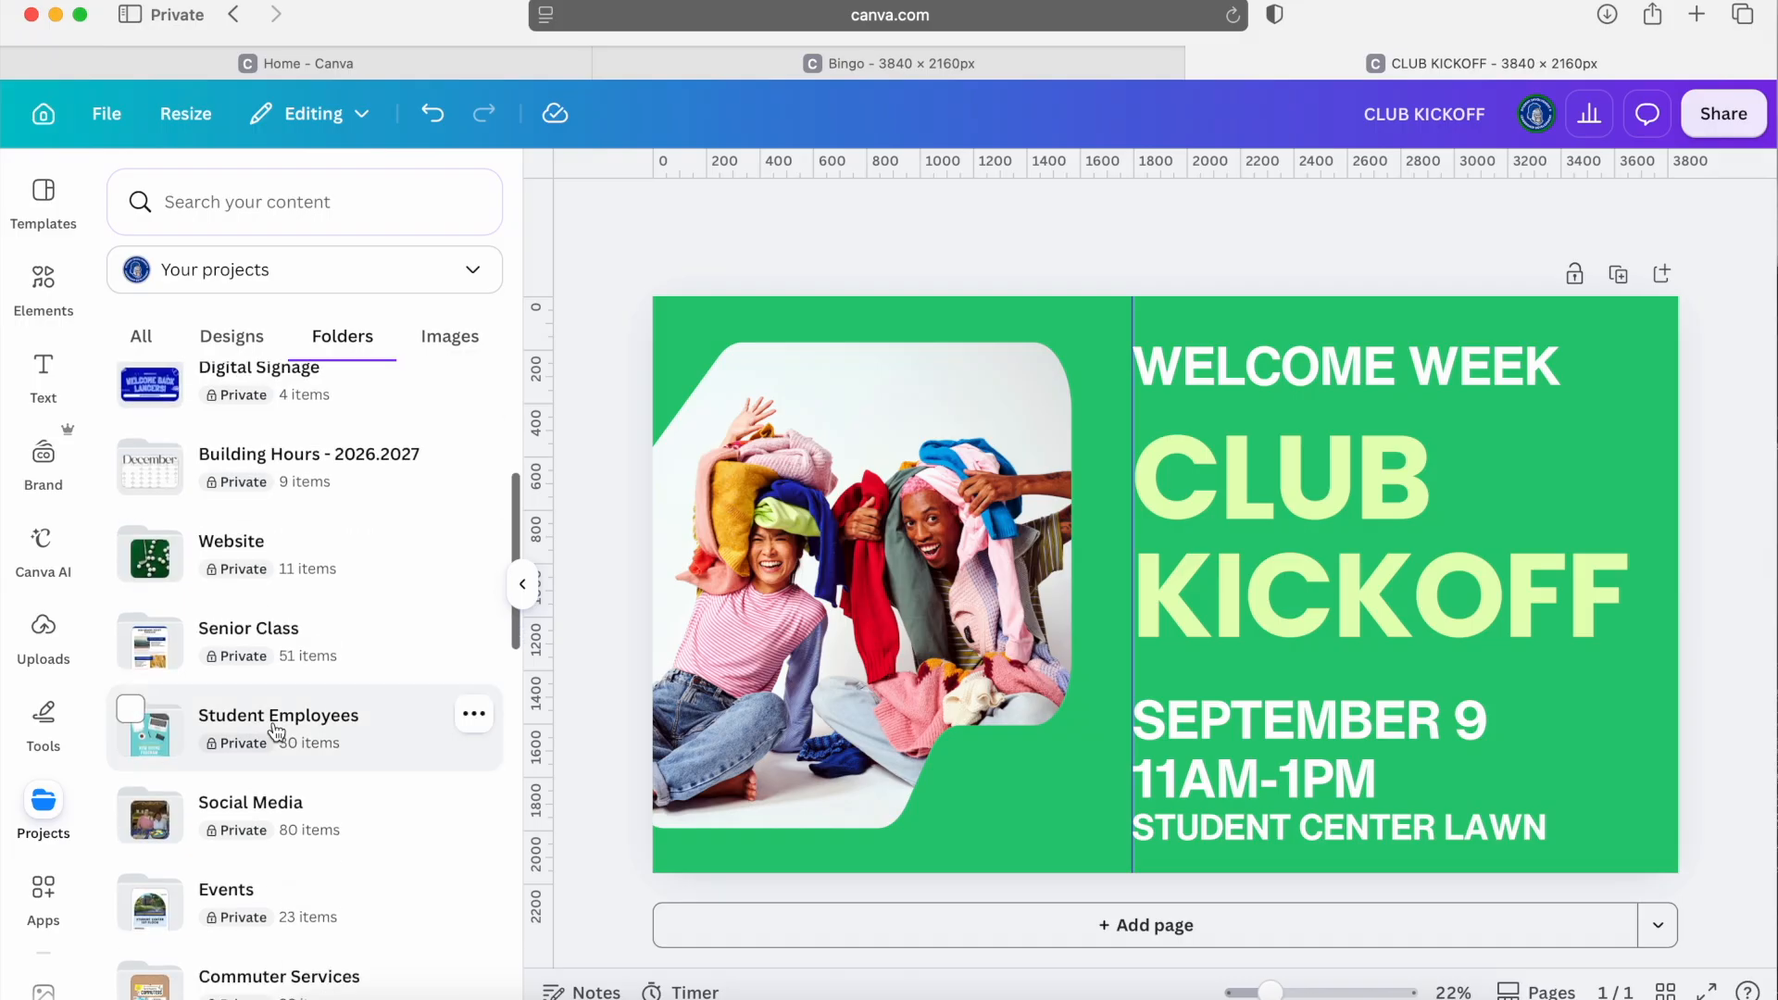
{"action": "scroll", "coordinate": [276, 732], "scroll_direction": "down", "scroll_amount": 7}
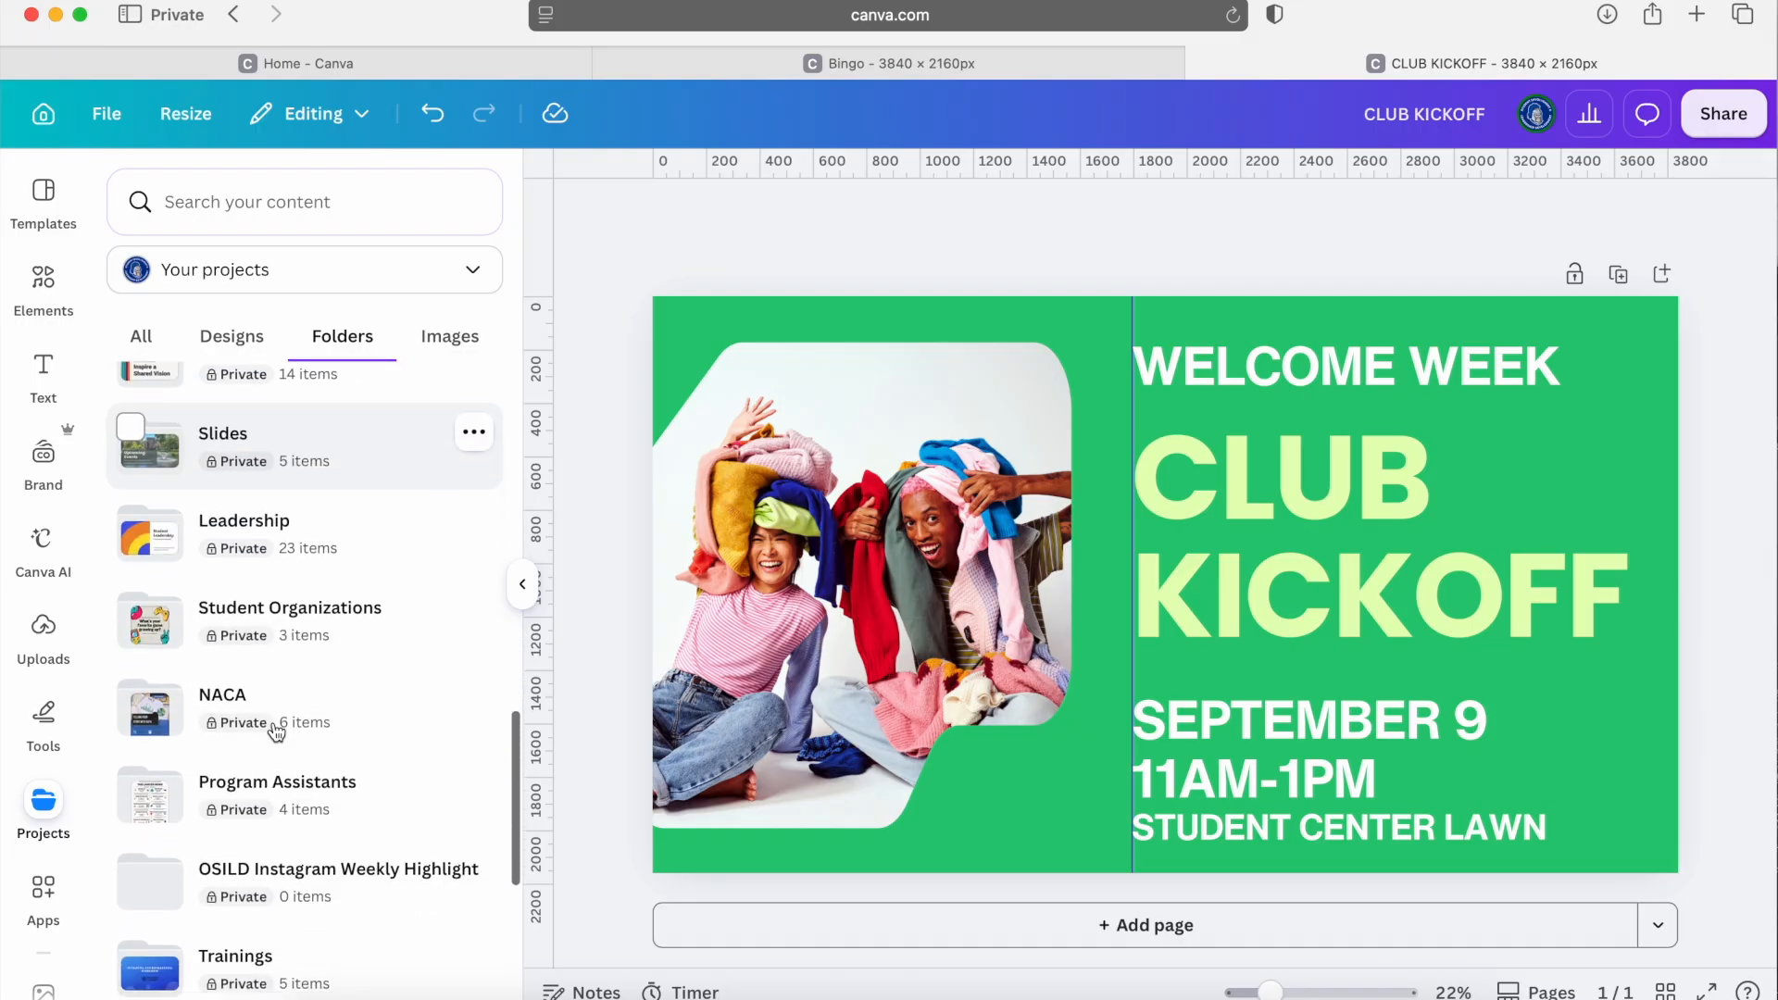
{"action": "scroll", "coordinate": [276, 731], "scroll_direction": "down", "scroll_amount": 2}
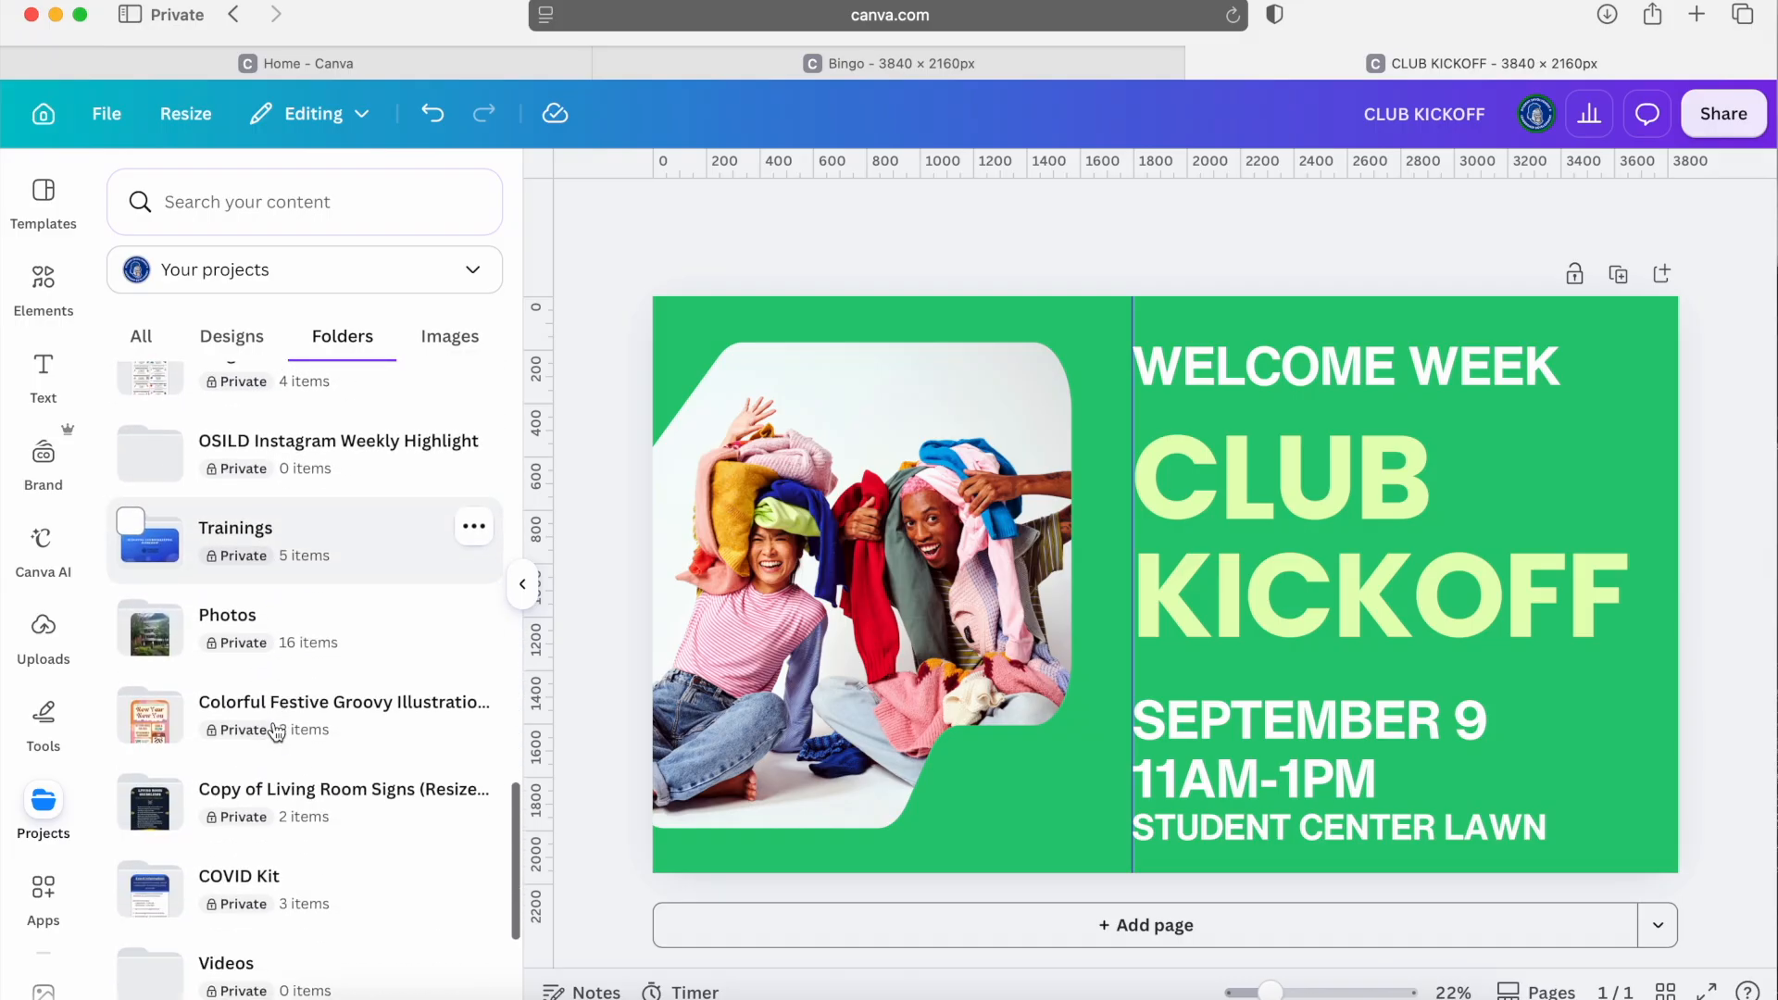
{"action": "left_click", "coordinate": [313, 620]}
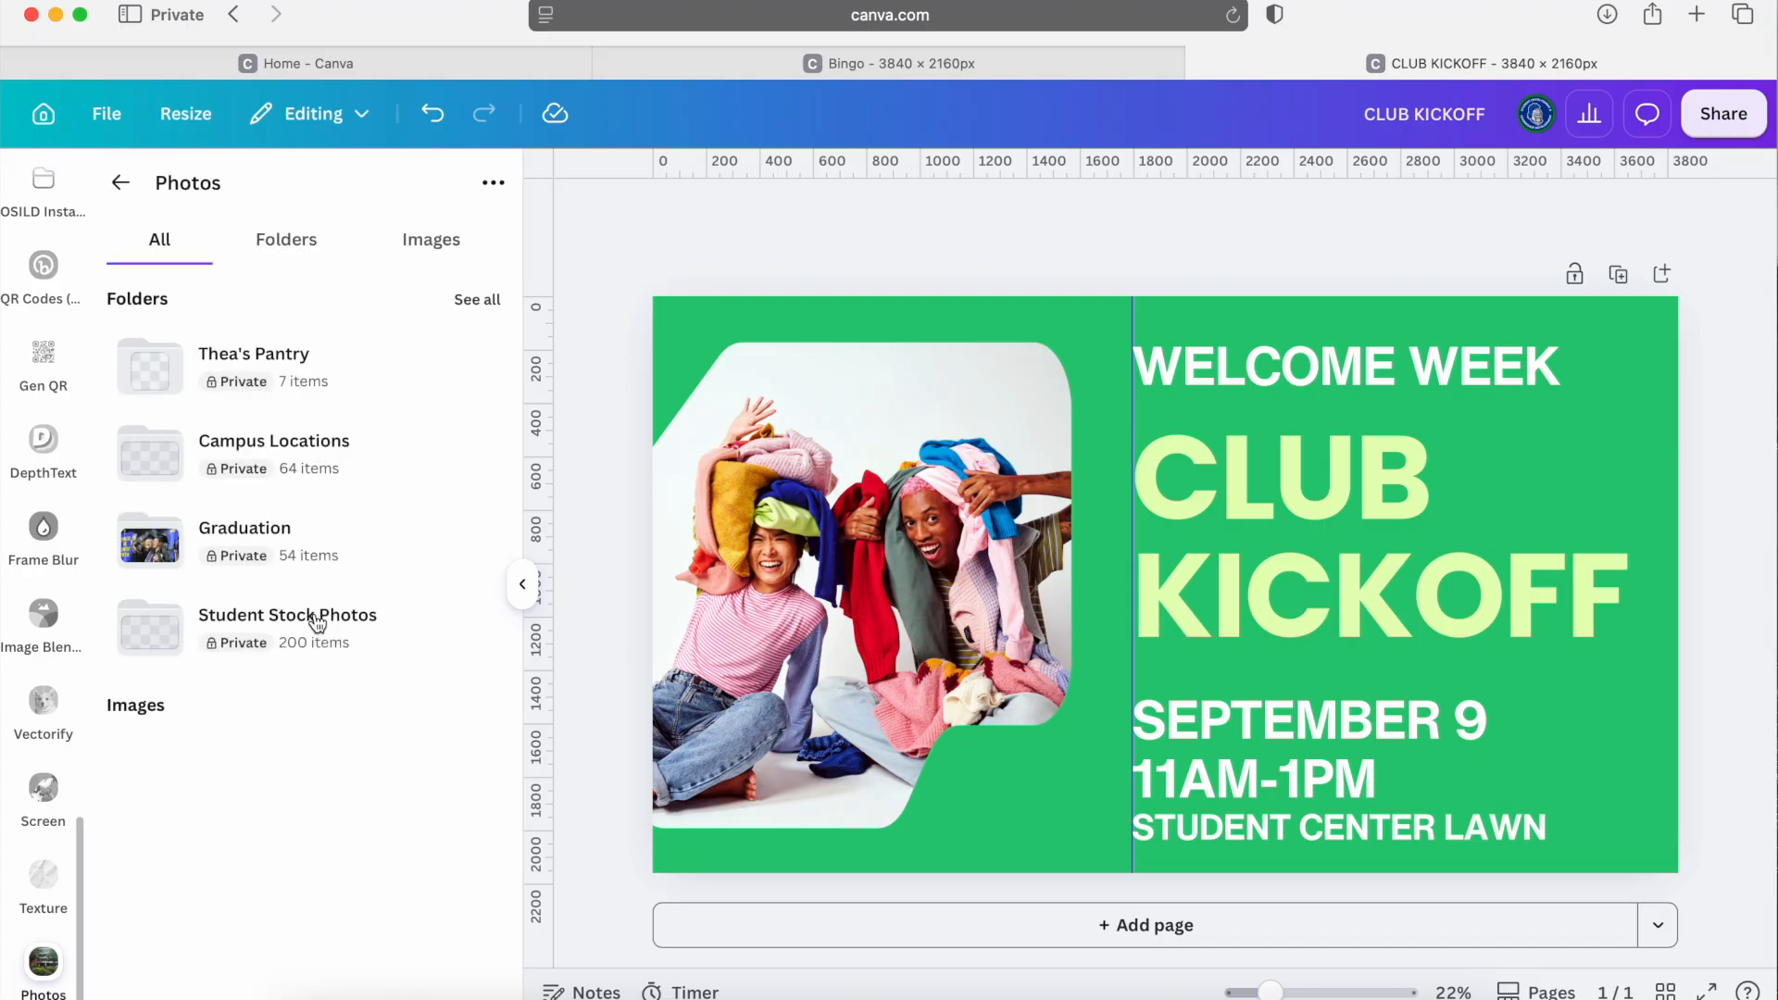
Replace the framed picture with the Clubs folder photo of two women at a blue table, and hide the photo list.
{"action": "left_click", "coordinate": [474, 308]}
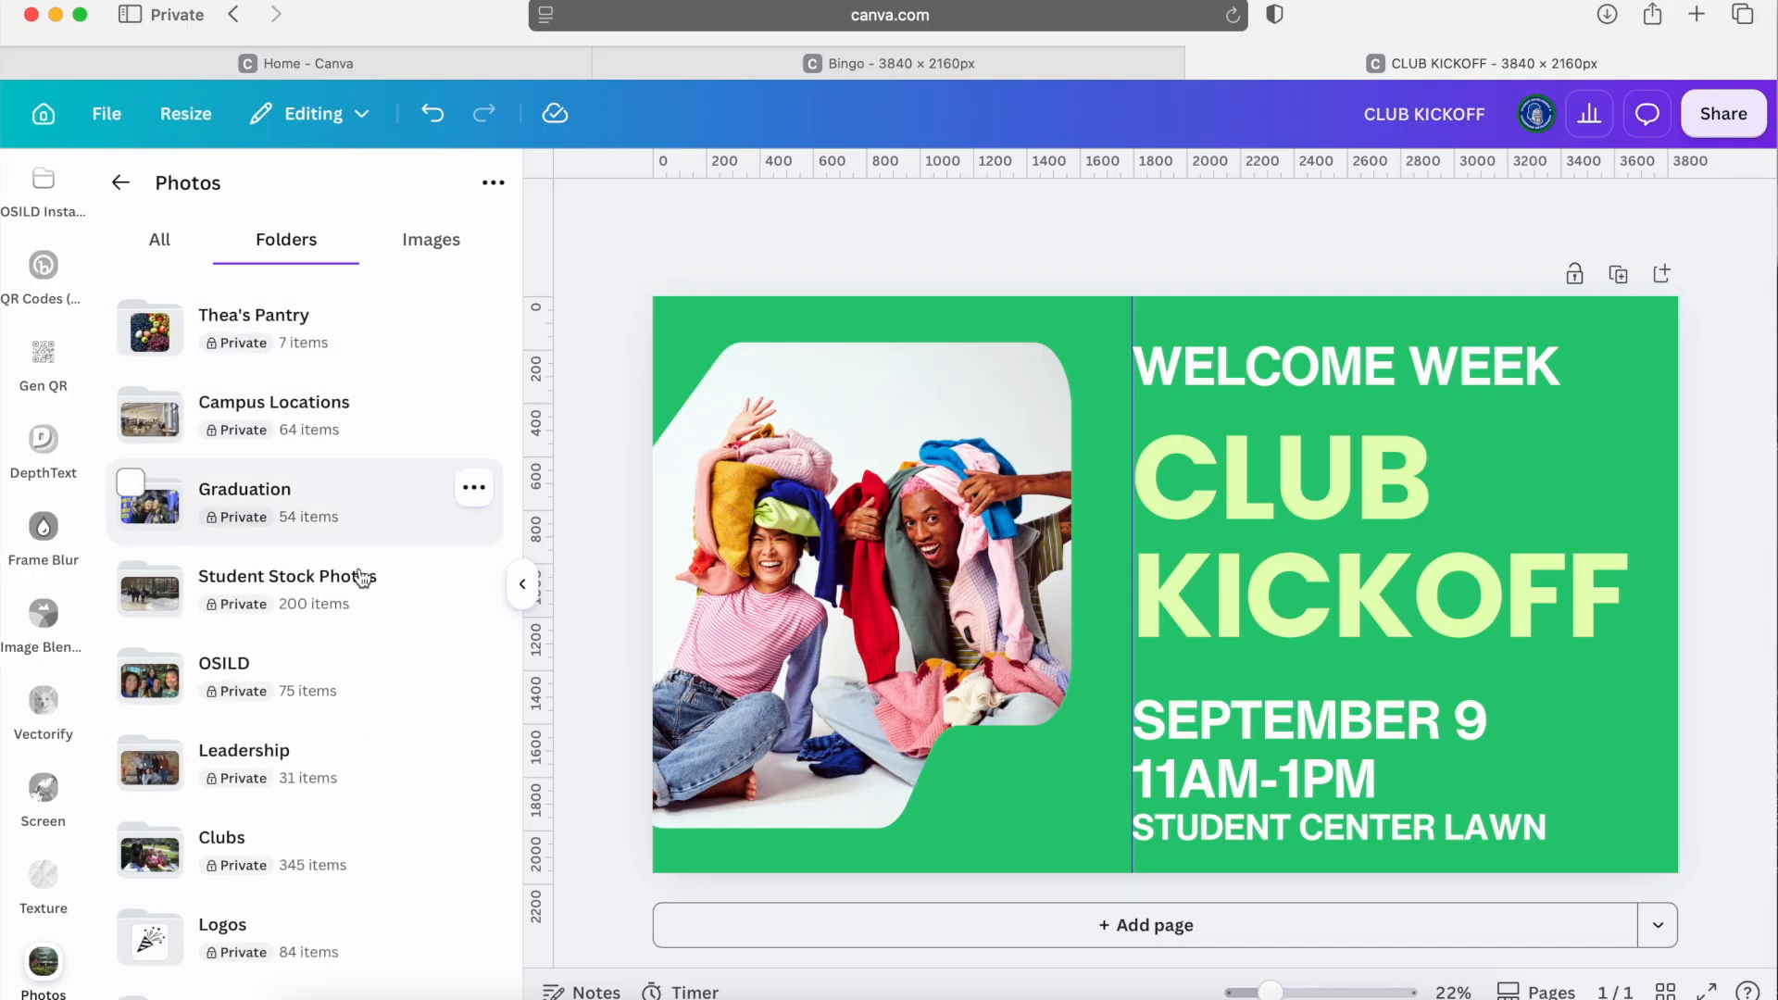
{"action": "scroll", "coordinate": [349, 782], "scroll_direction": "down", "scroll_amount": 4}
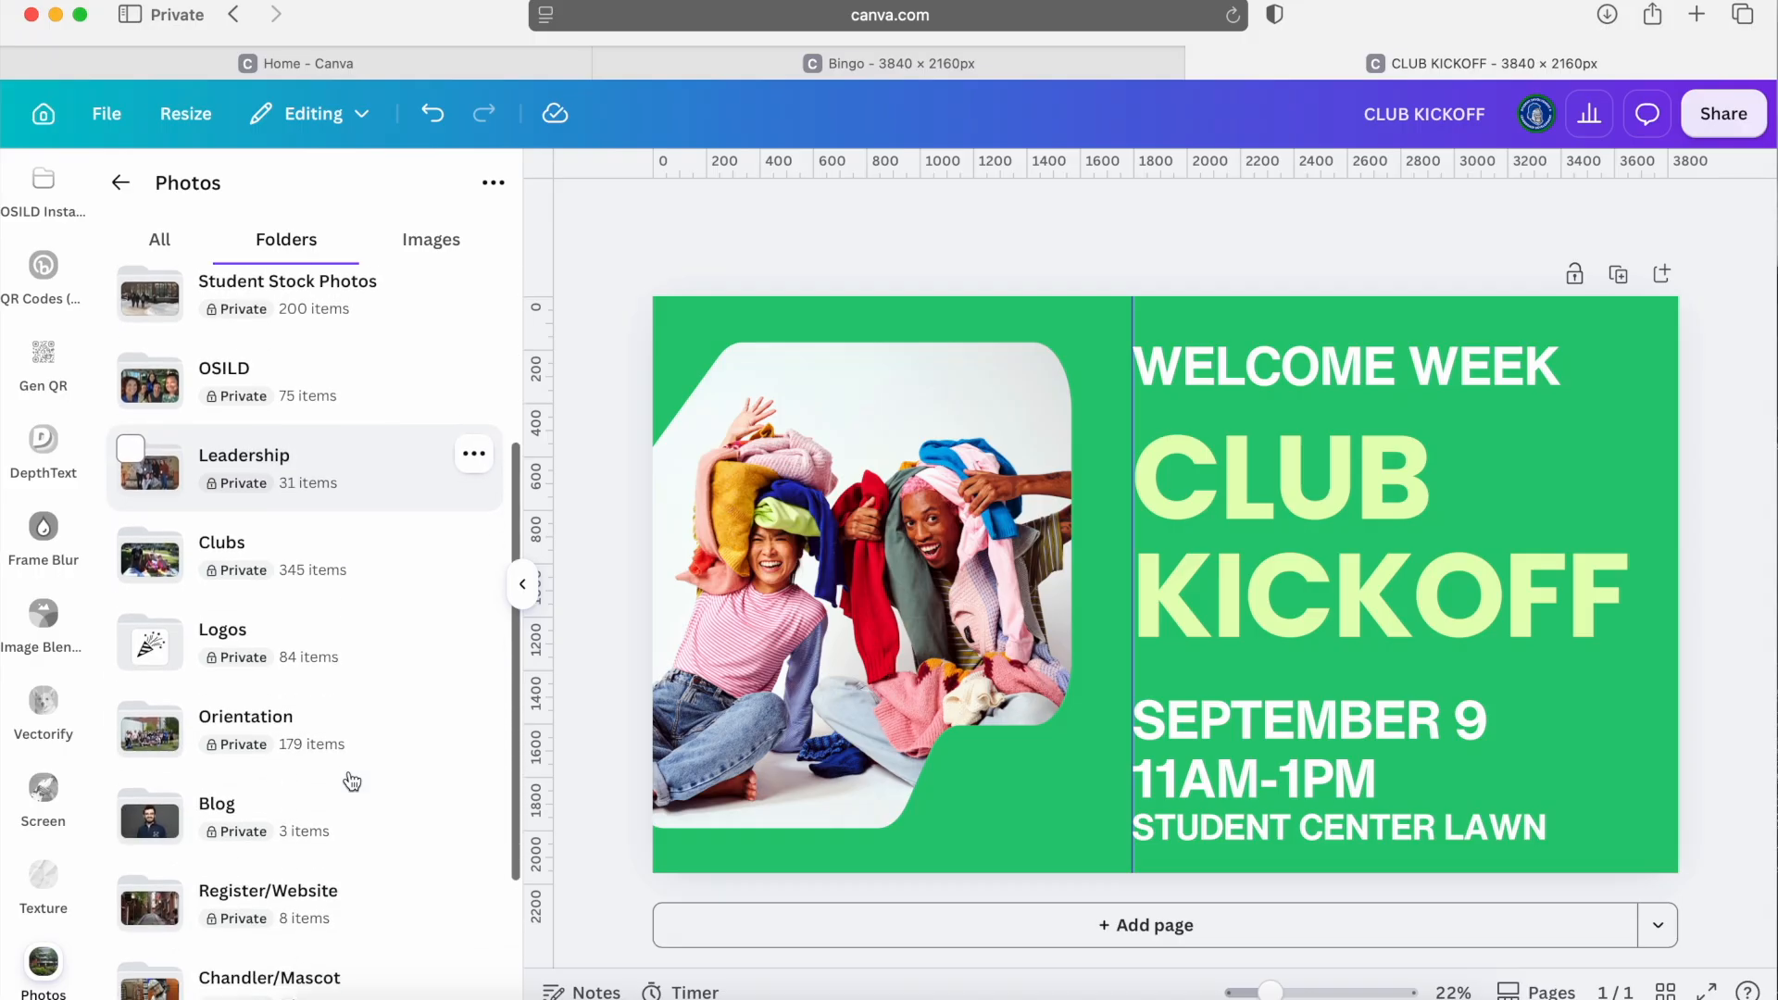
{"action": "left_click", "coordinate": [339, 544]}
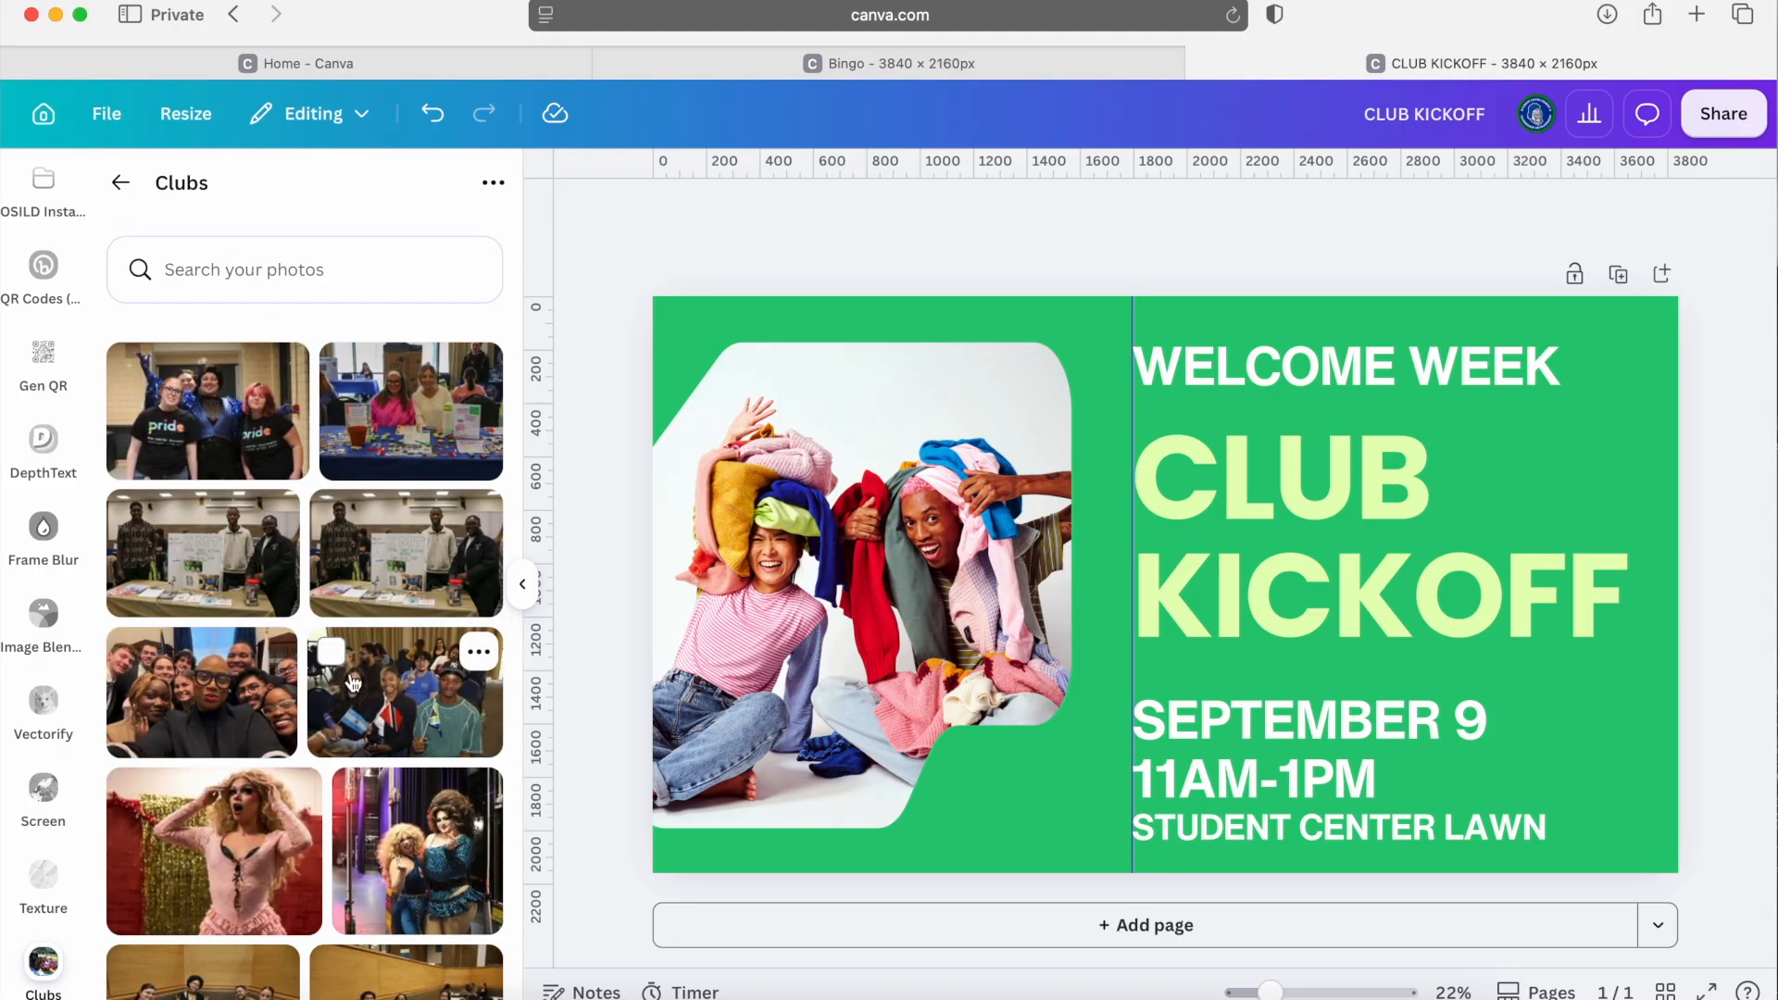
{"action": "left_click_drag", "start_coordinate": [396, 396], "coordinate": [701, 525]}
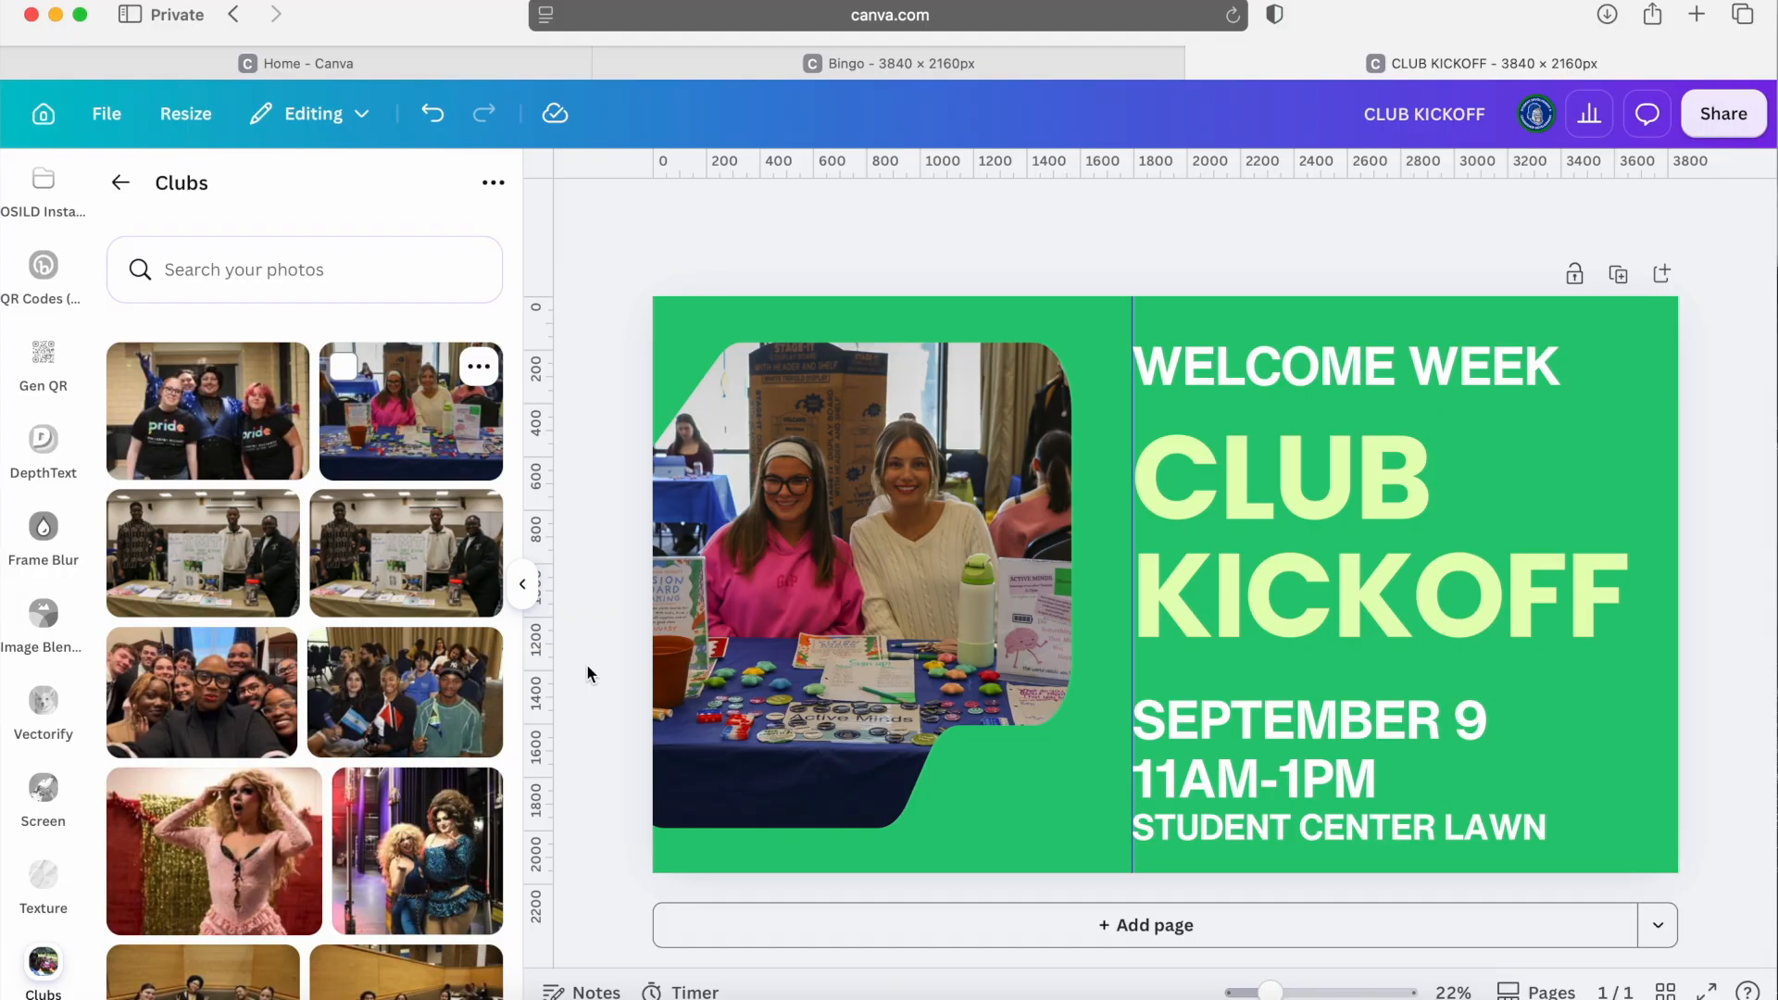
{"action": "left_click", "coordinate": [522, 583]}
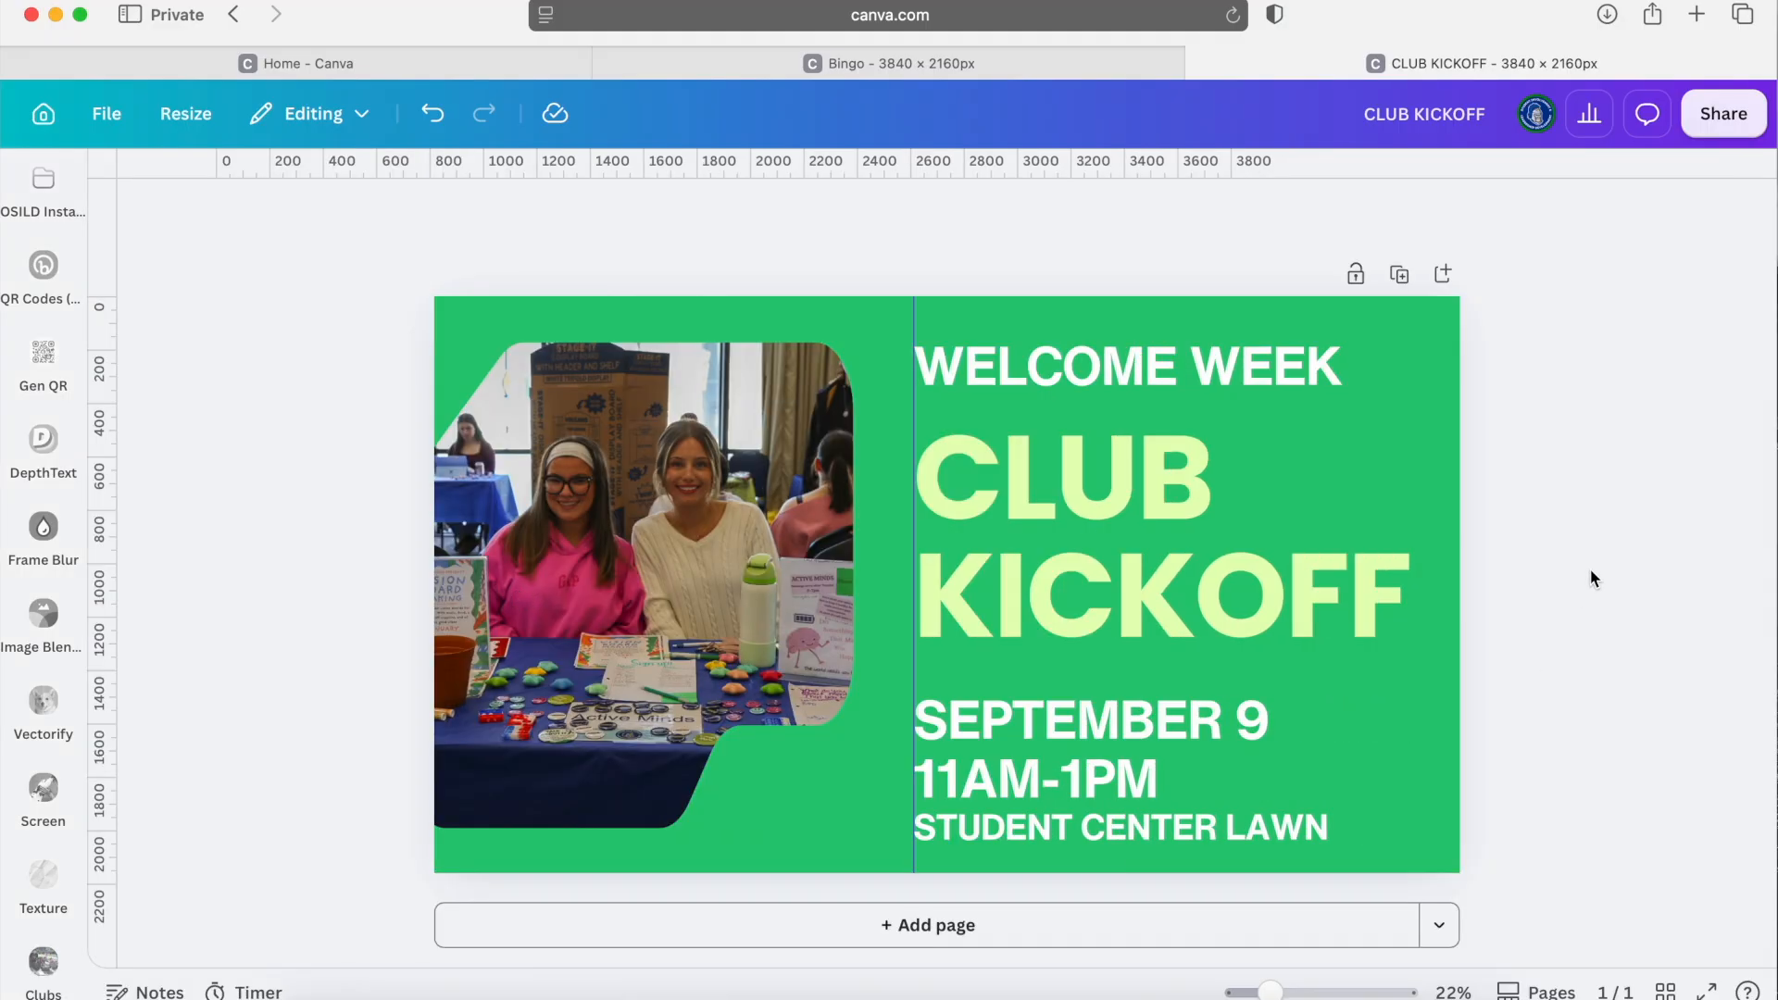
Download the design as a JPG in High quality at 3,840 × 2,160 px.
{"action": "left_click", "coordinate": [1720, 137]}
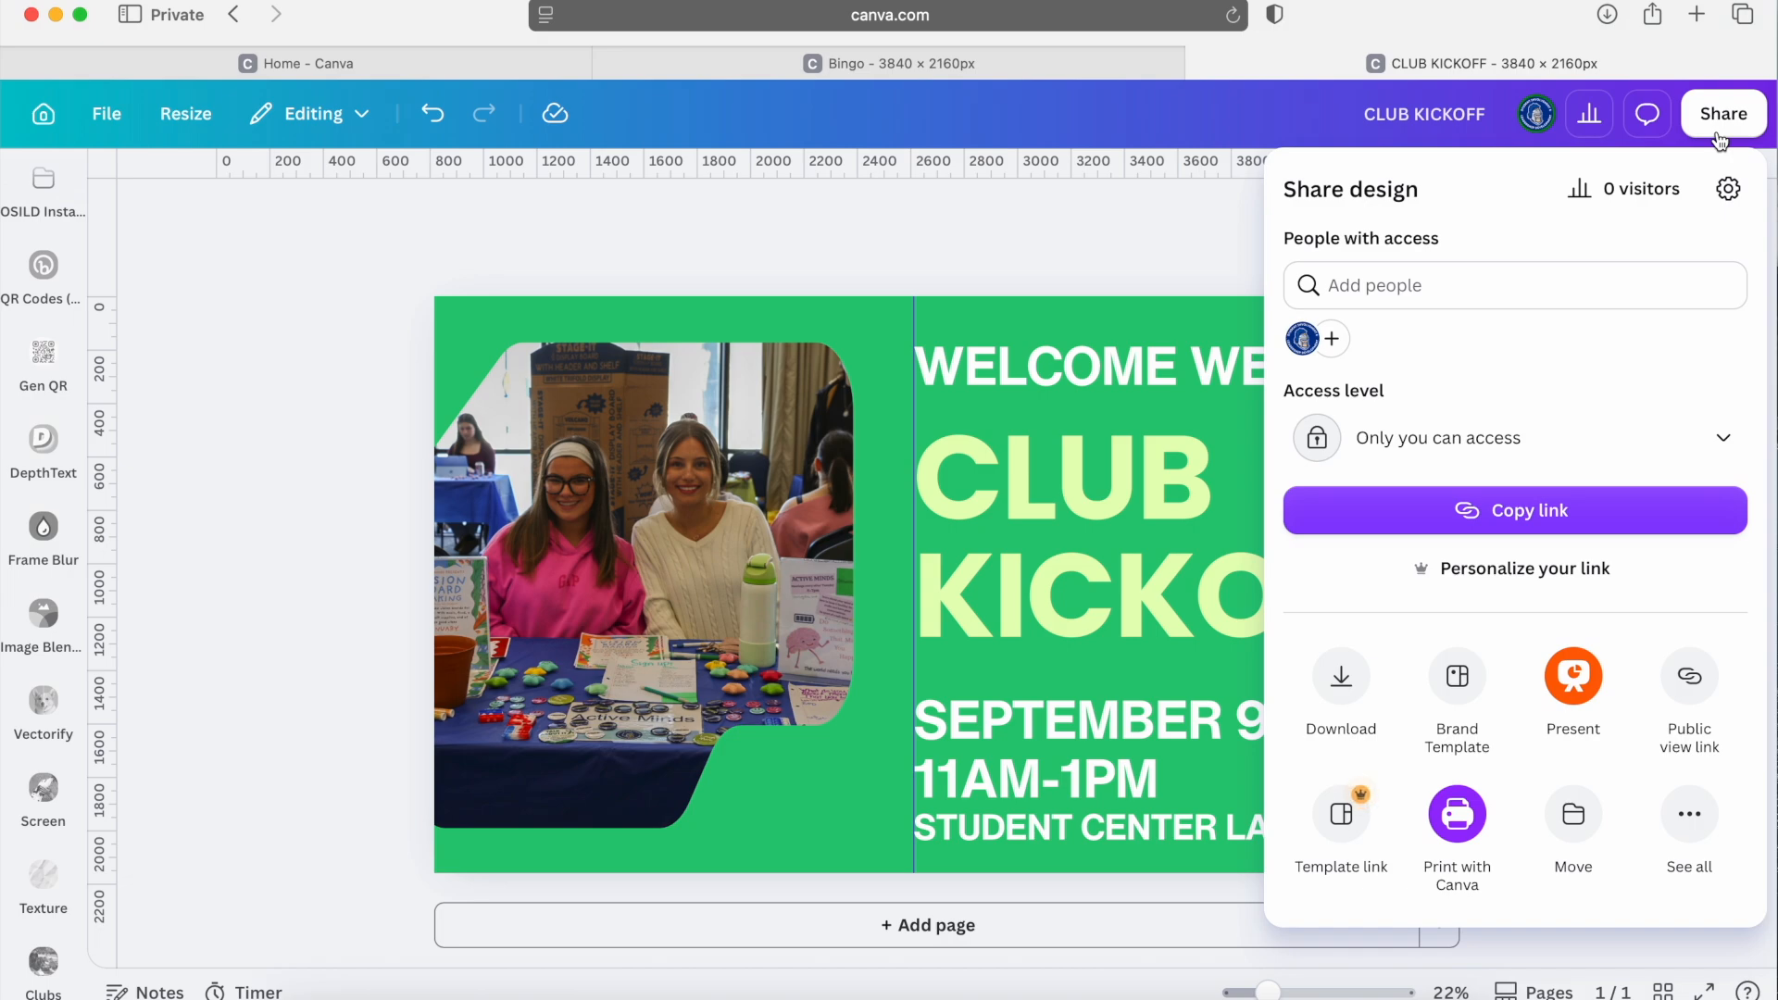
{"action": "left_click", "coordinate": [1342, 678]}
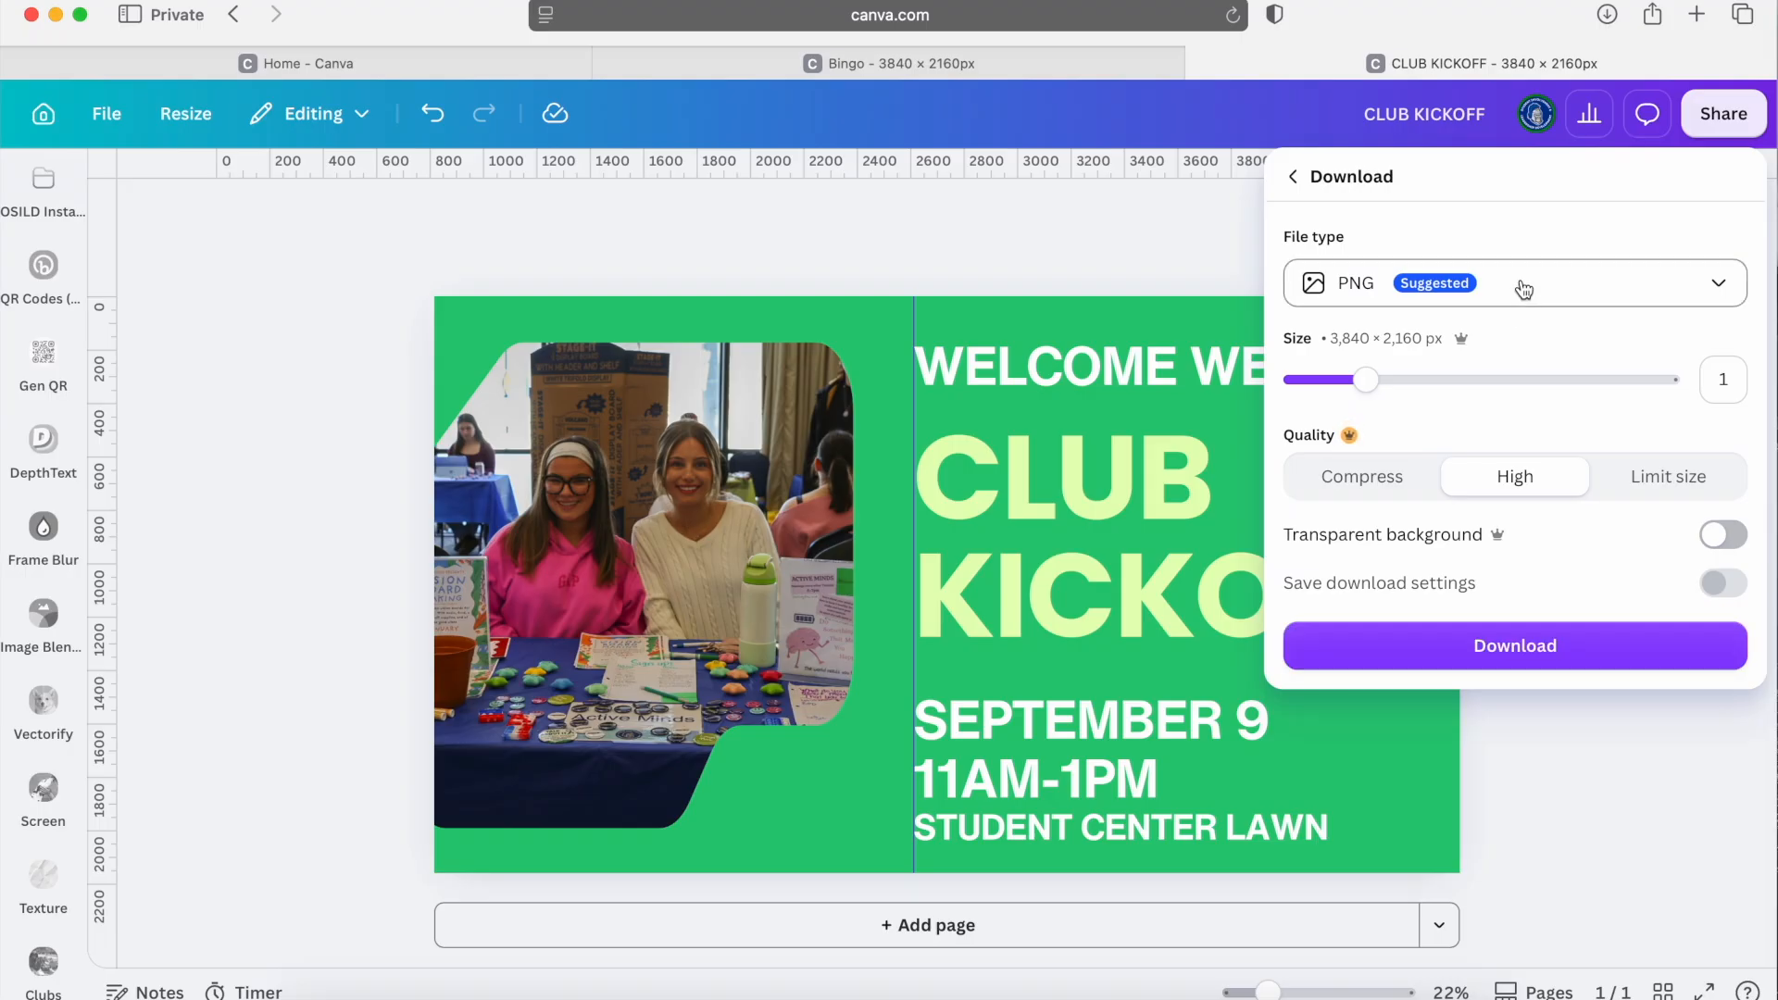
{"action": "left_click", "coordinate": [1523, 291]}
{"action": "left_click", "coordinate": [1490, 361]}
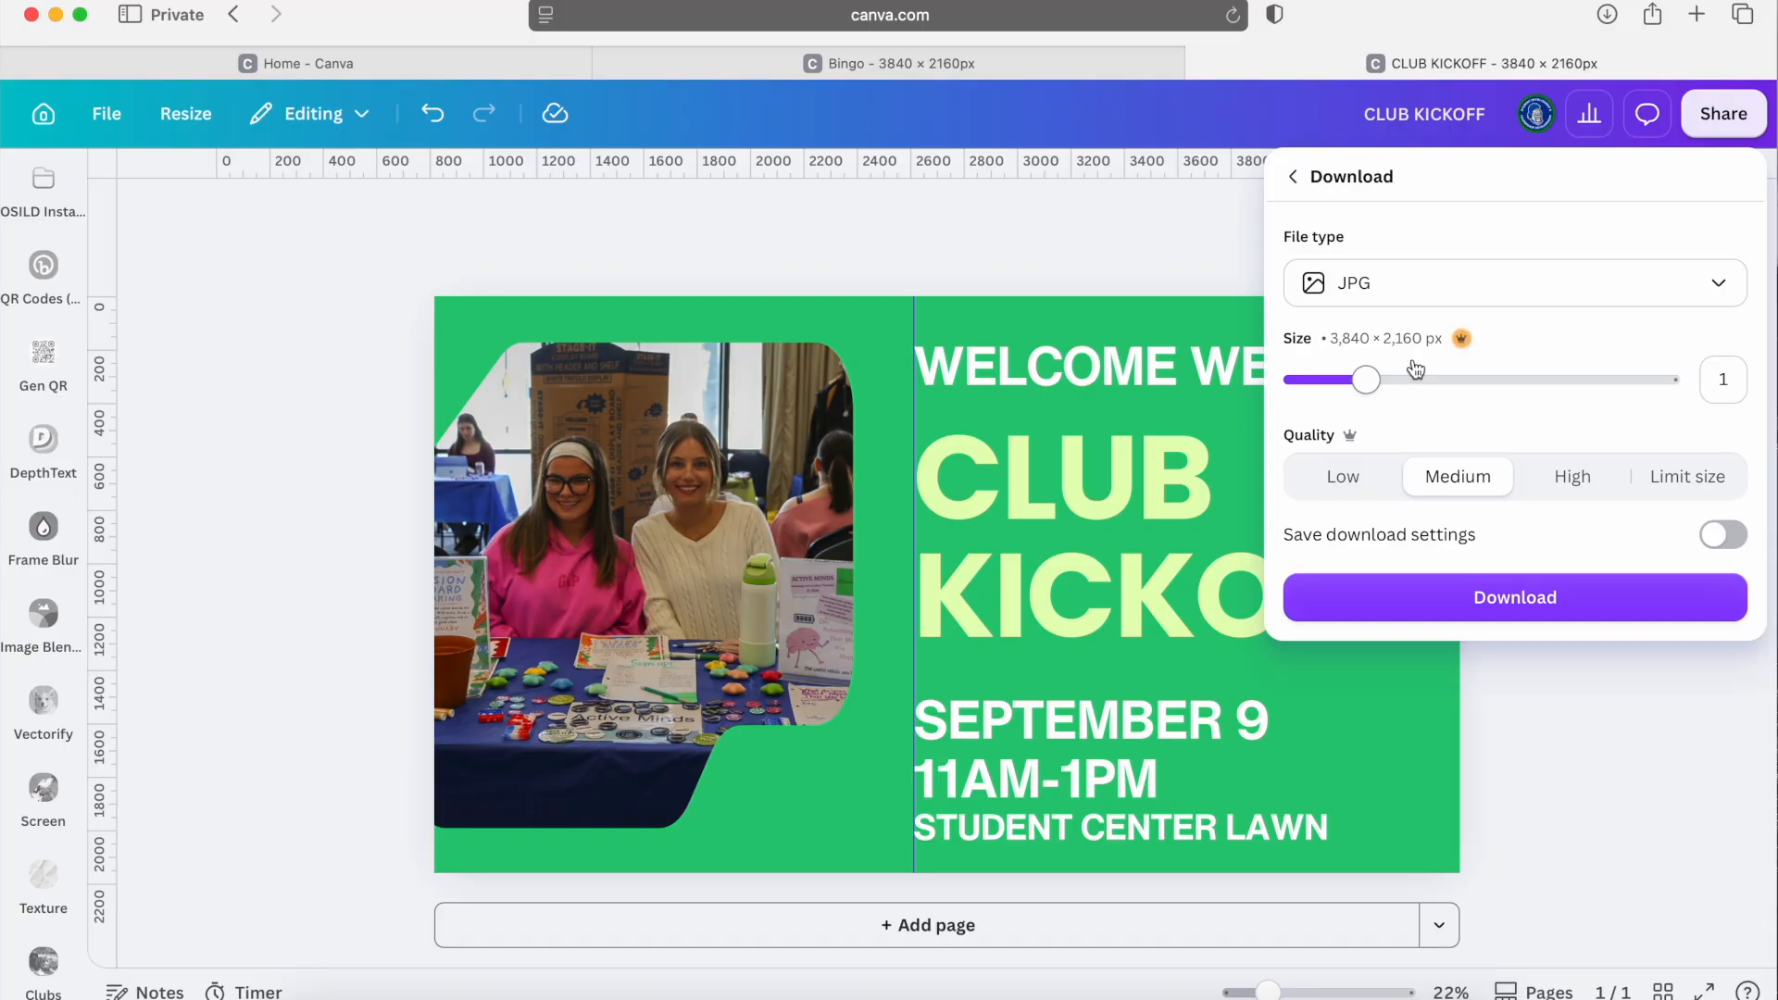
{"action": "left_click", "coordinate": [1583, 480]}
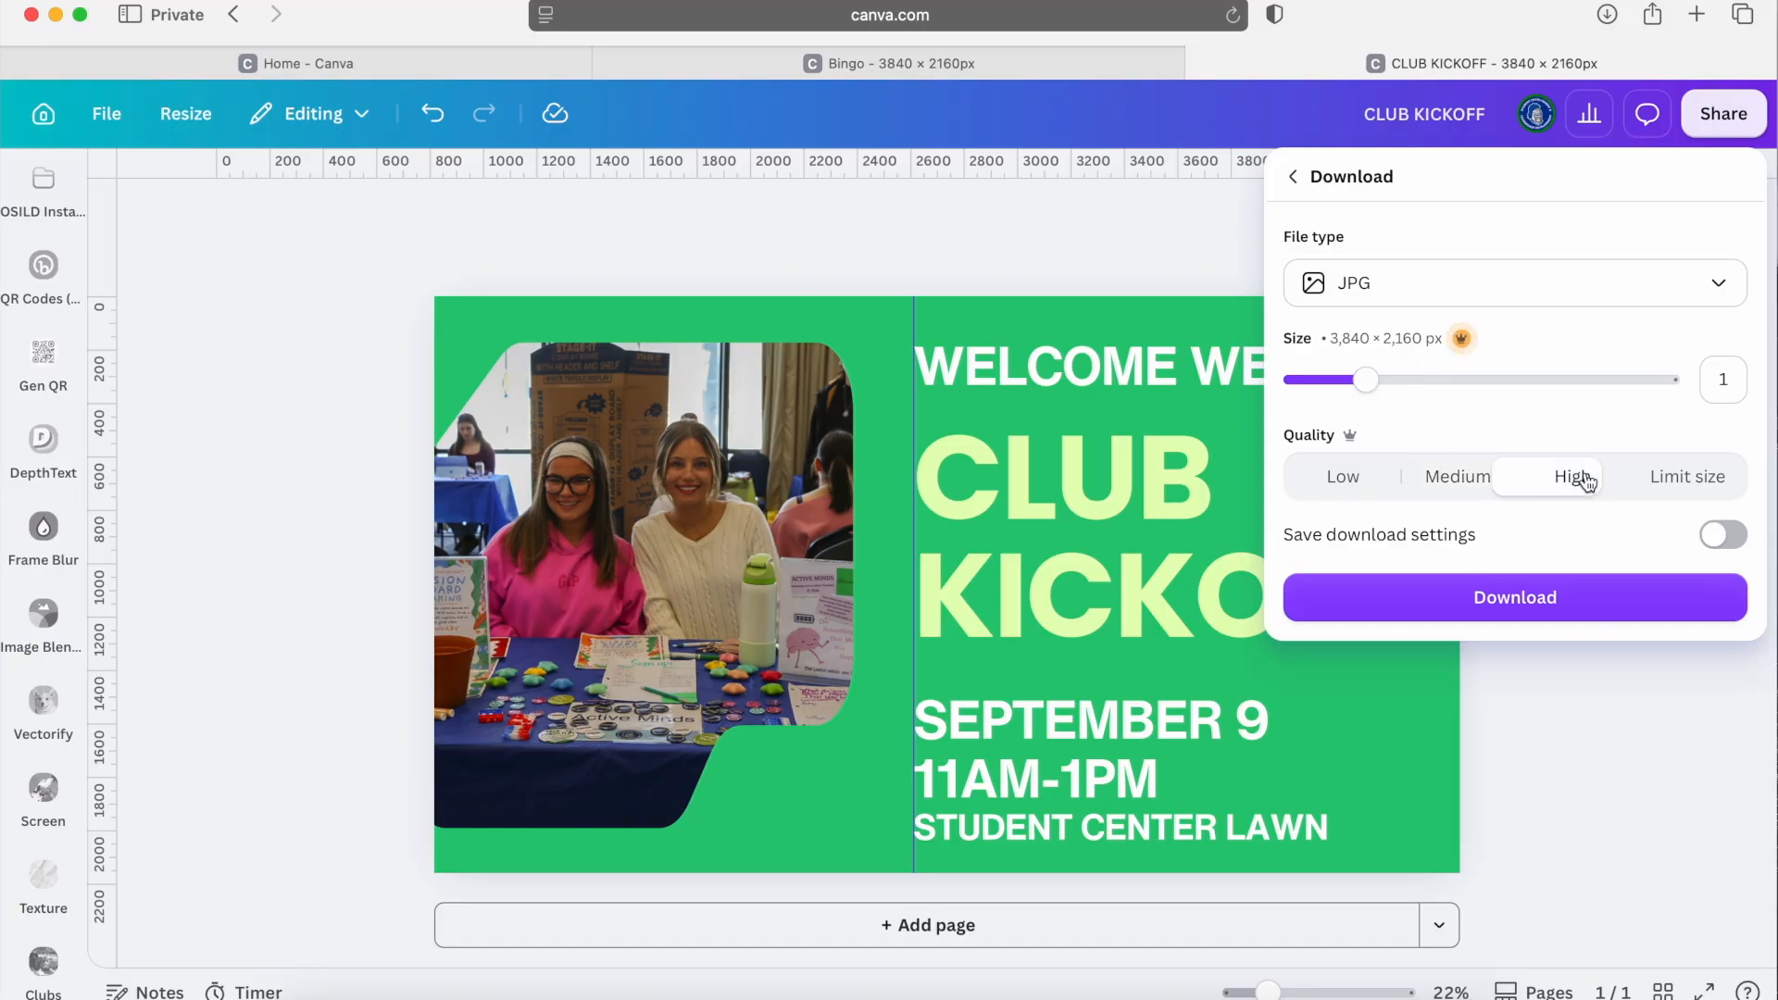
{"action": "left_click", "coordinate": [1547, 597]}
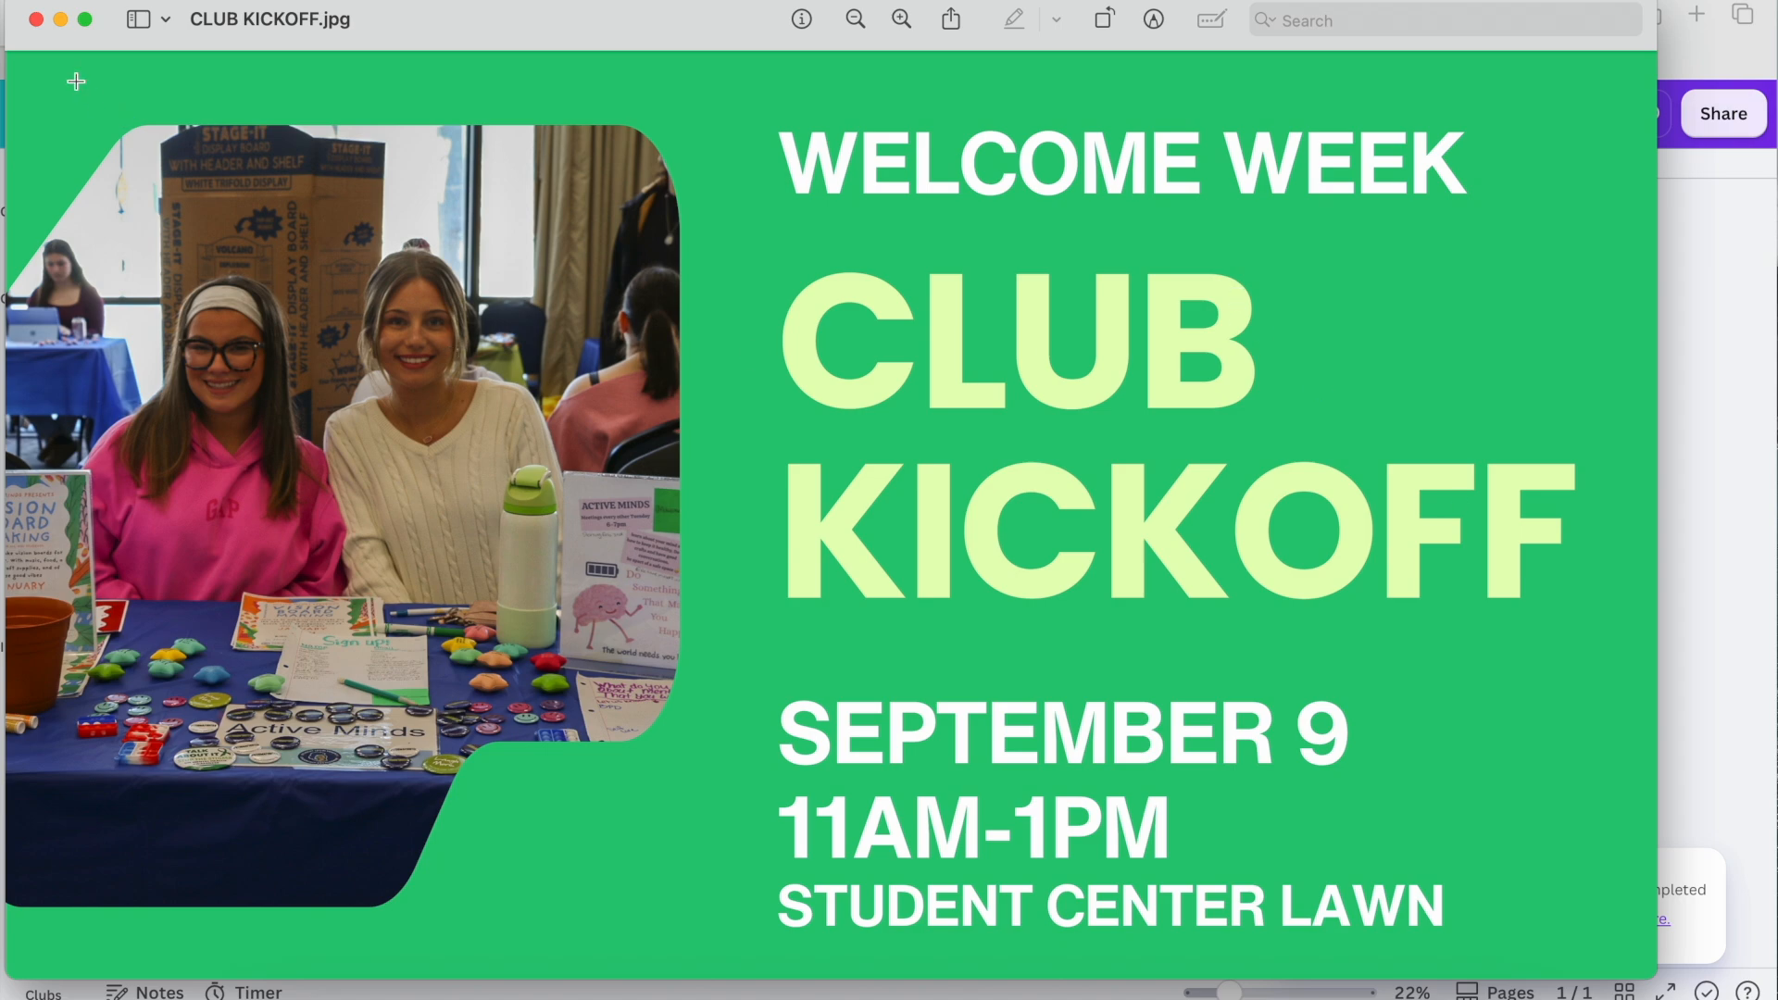
Close the preview of the downloaded CLUB KICKOFF.jpg and the browser tab with the Bingo design.
{"action": "left_click", "coordinate": [36, 19]}
{"action": "left_click", "coordinate": [606, 63]}
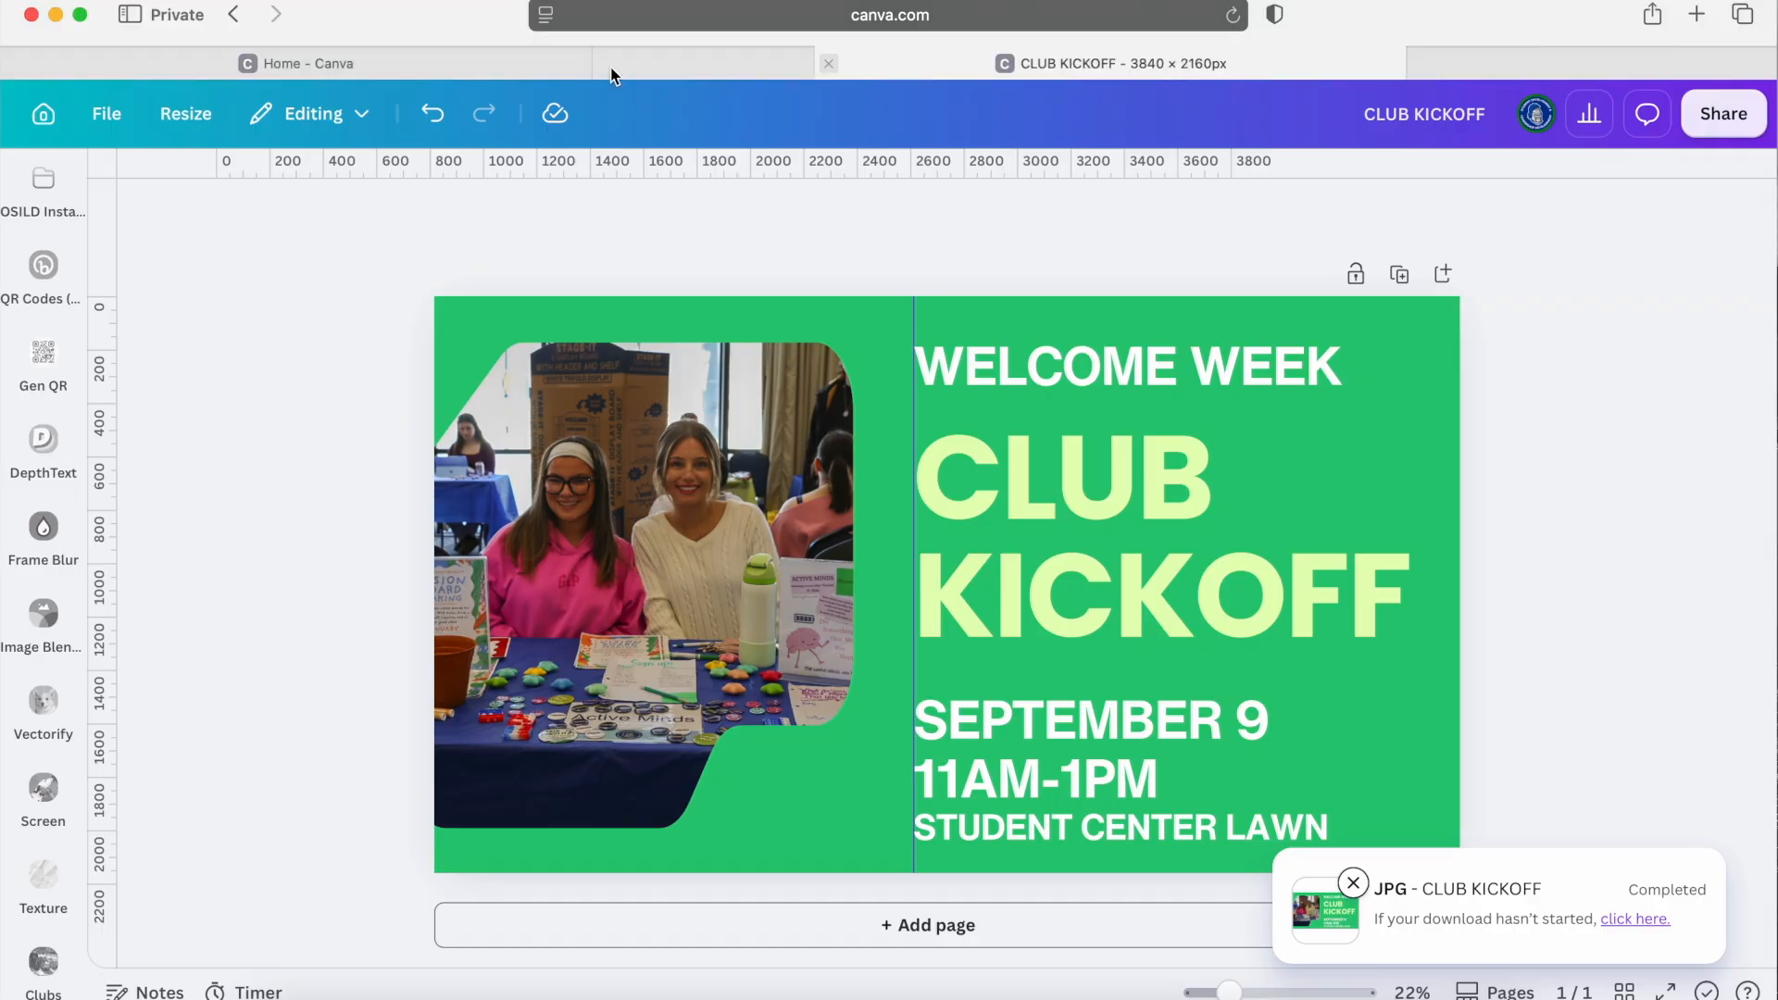
Open the Now Hiring Instagram post design from the full list of projects.
{"action": "left_click", "coordinate": [456, 66]}
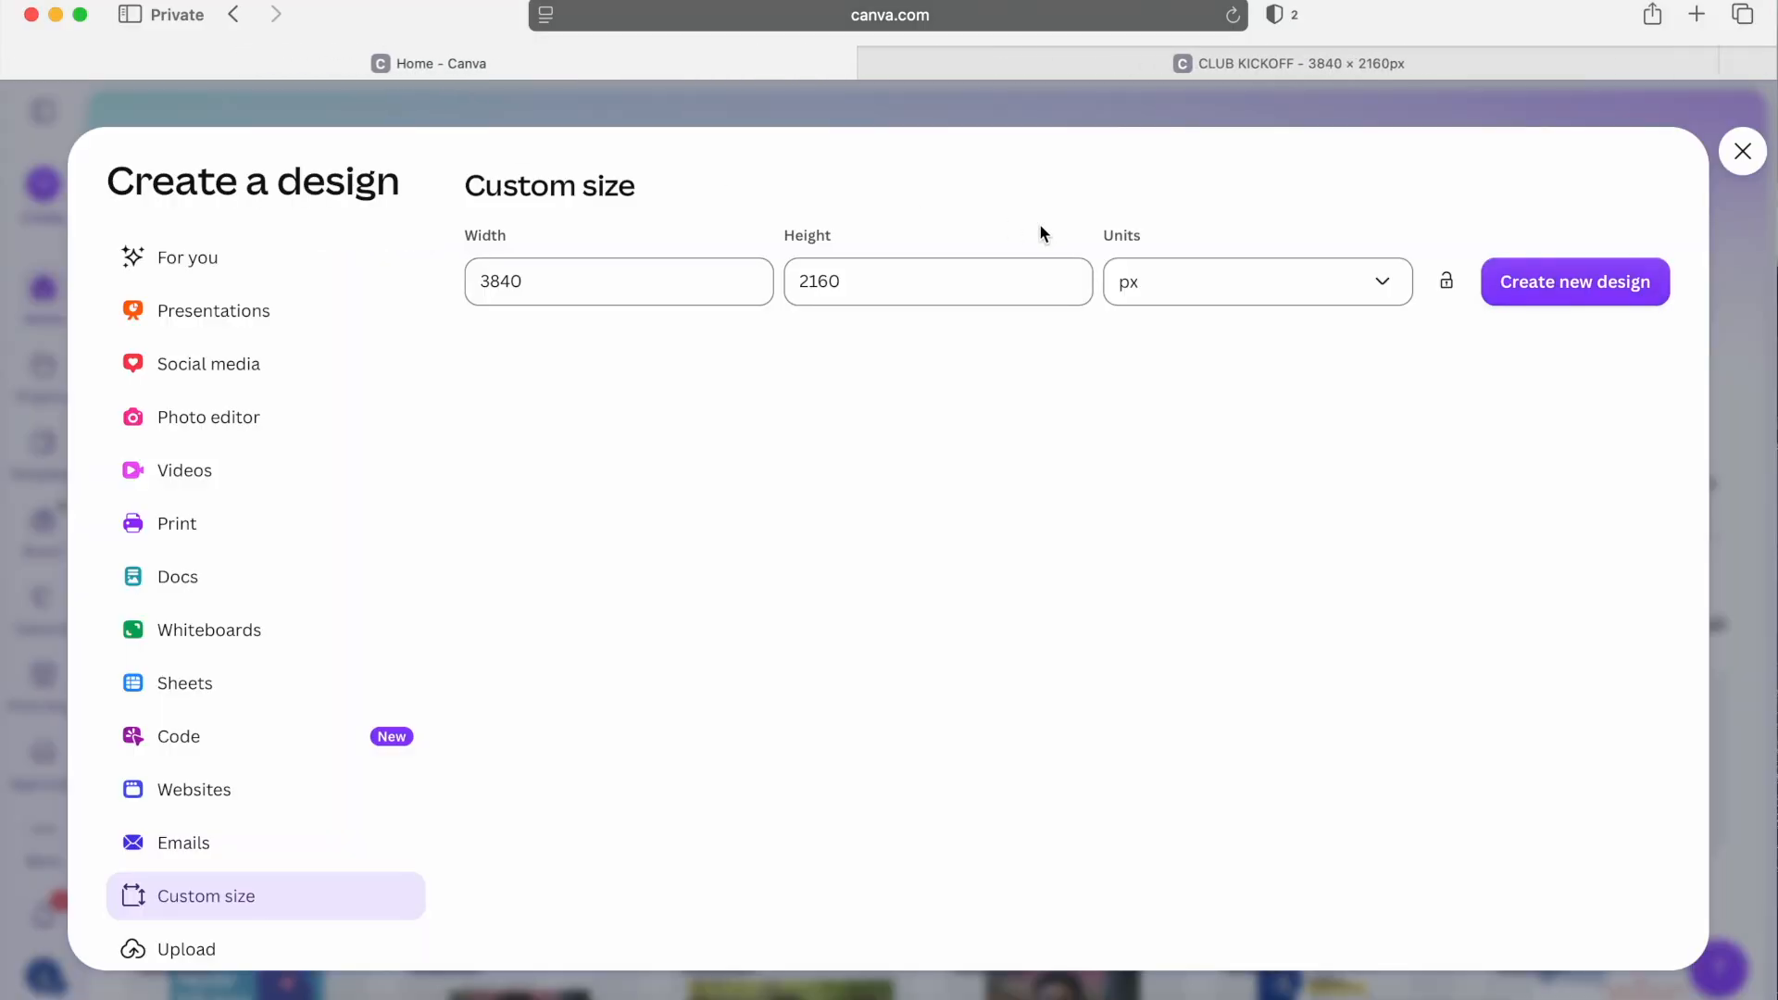
{"action": "left_click", "coordinate": [1742, 151]}
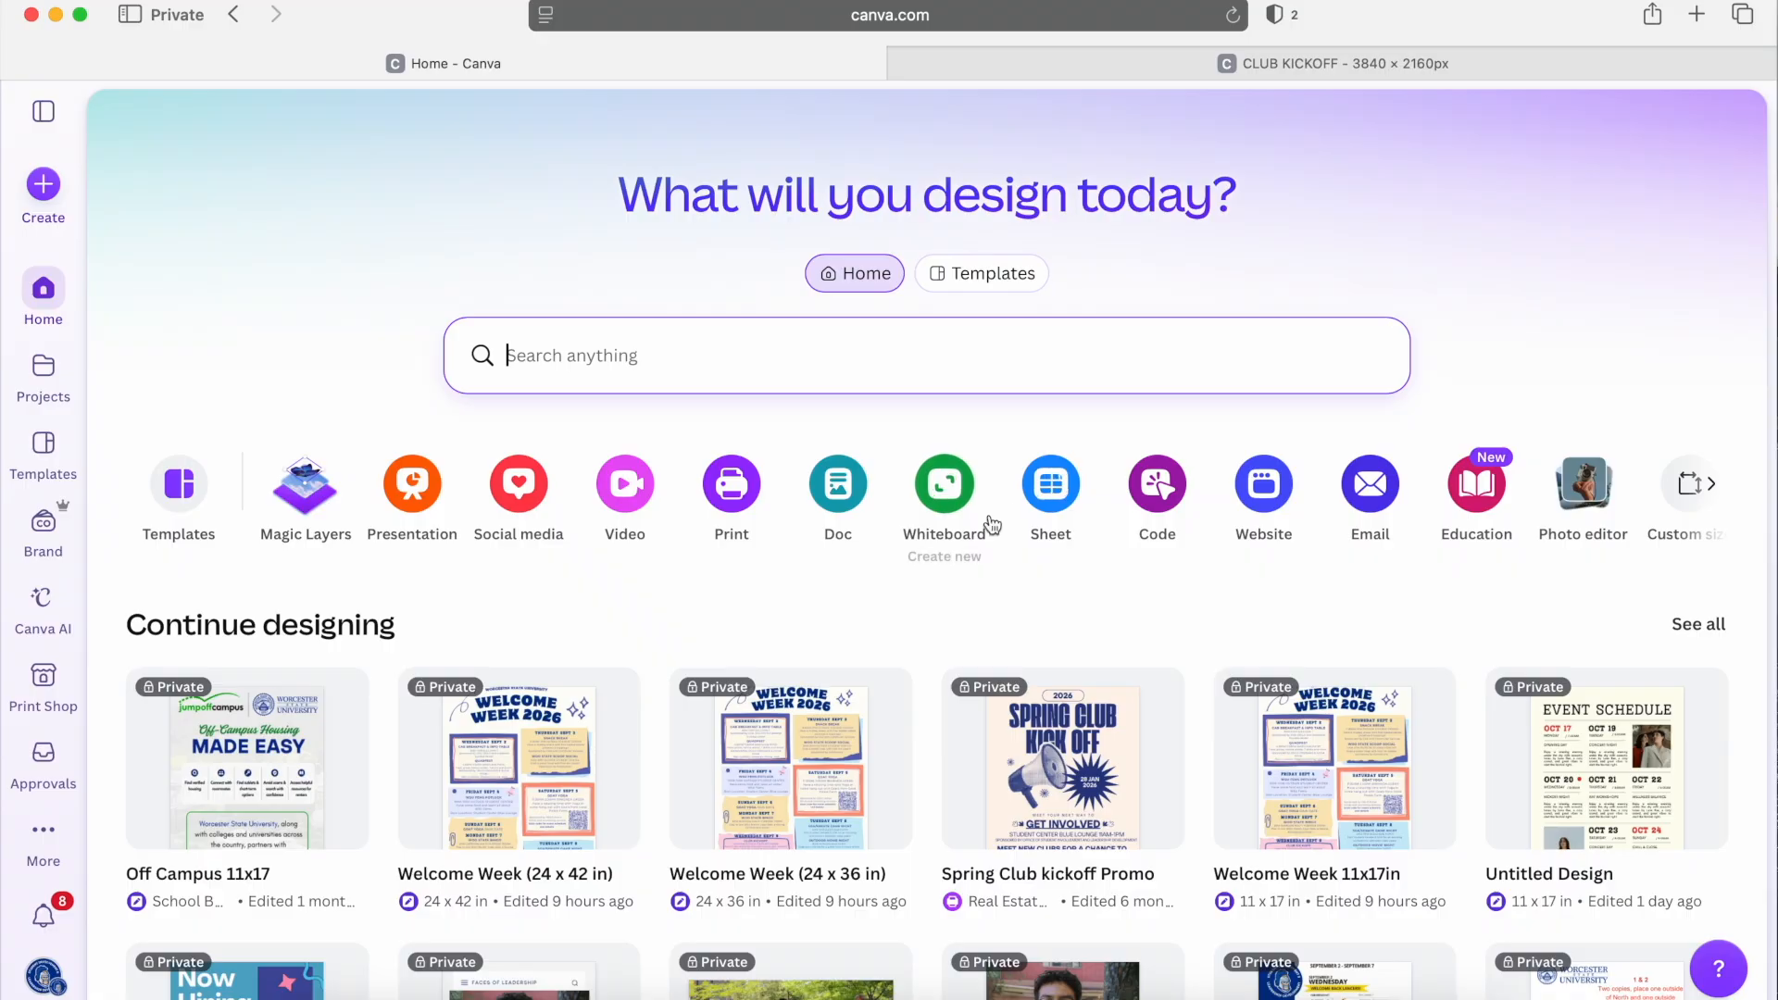
{"action": "scroll", "coordinate": [336, 638], "scroll_direction": "down", "scroll_amount": 5}
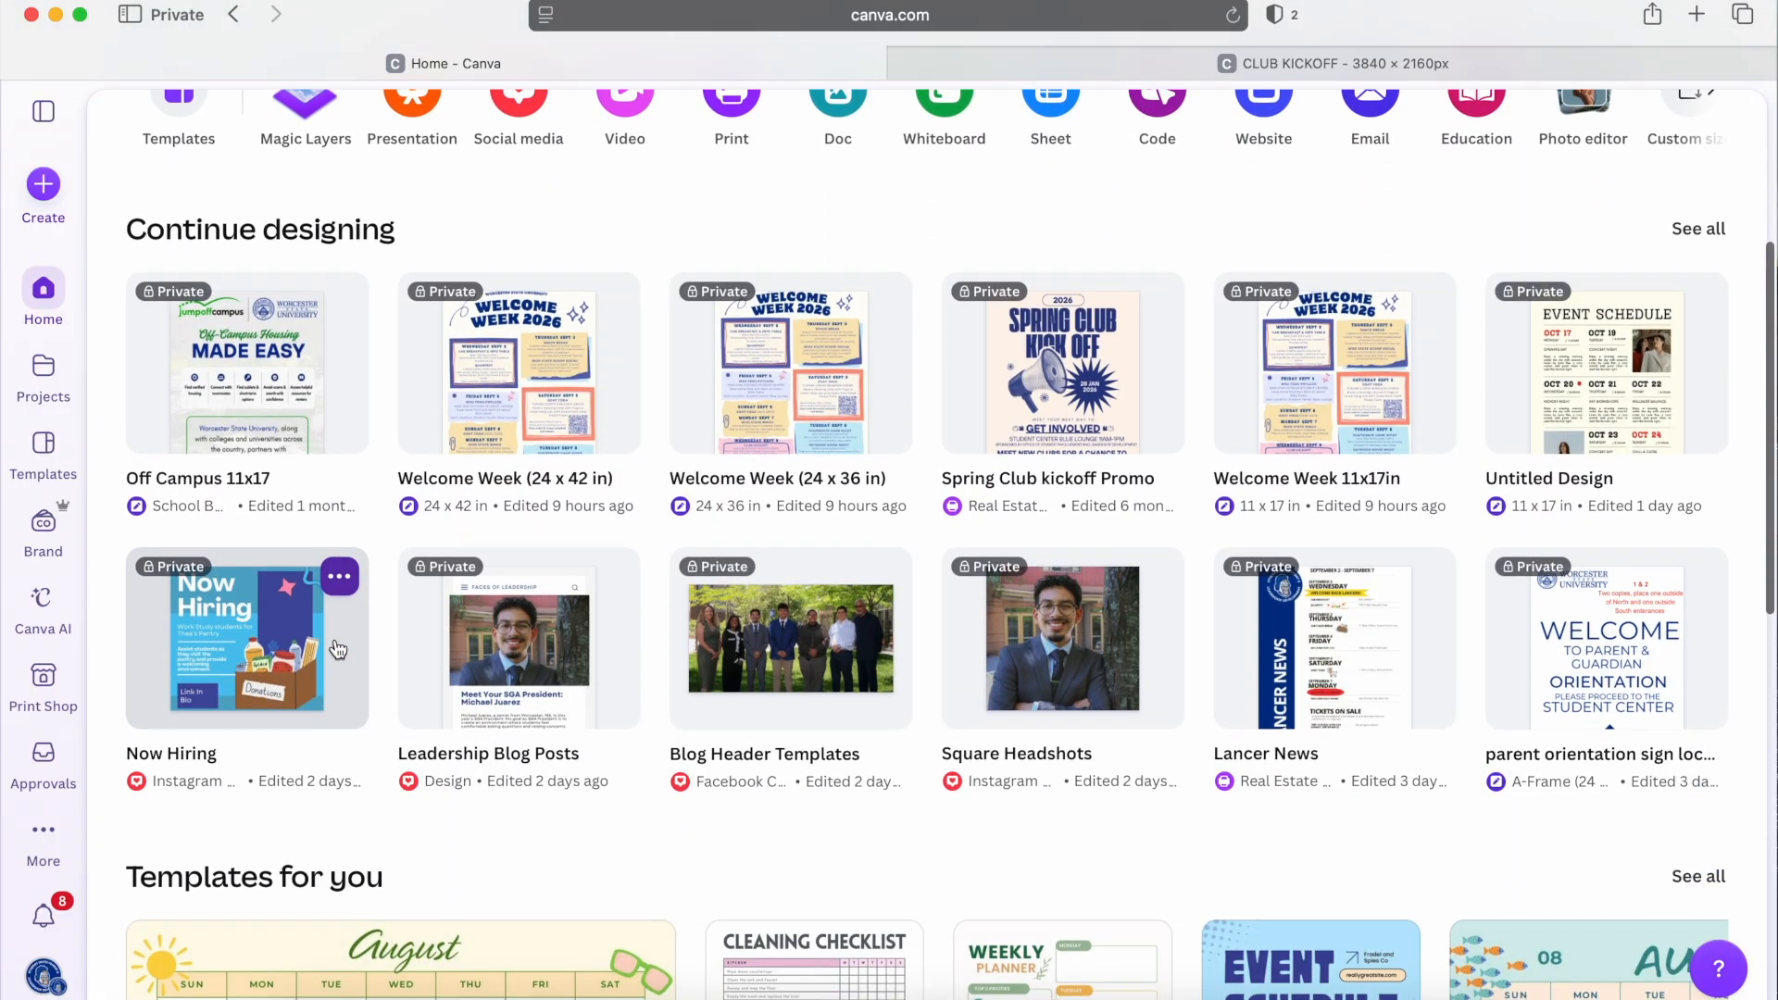
{"action": "left_click", "coordinate": [42, 375]}
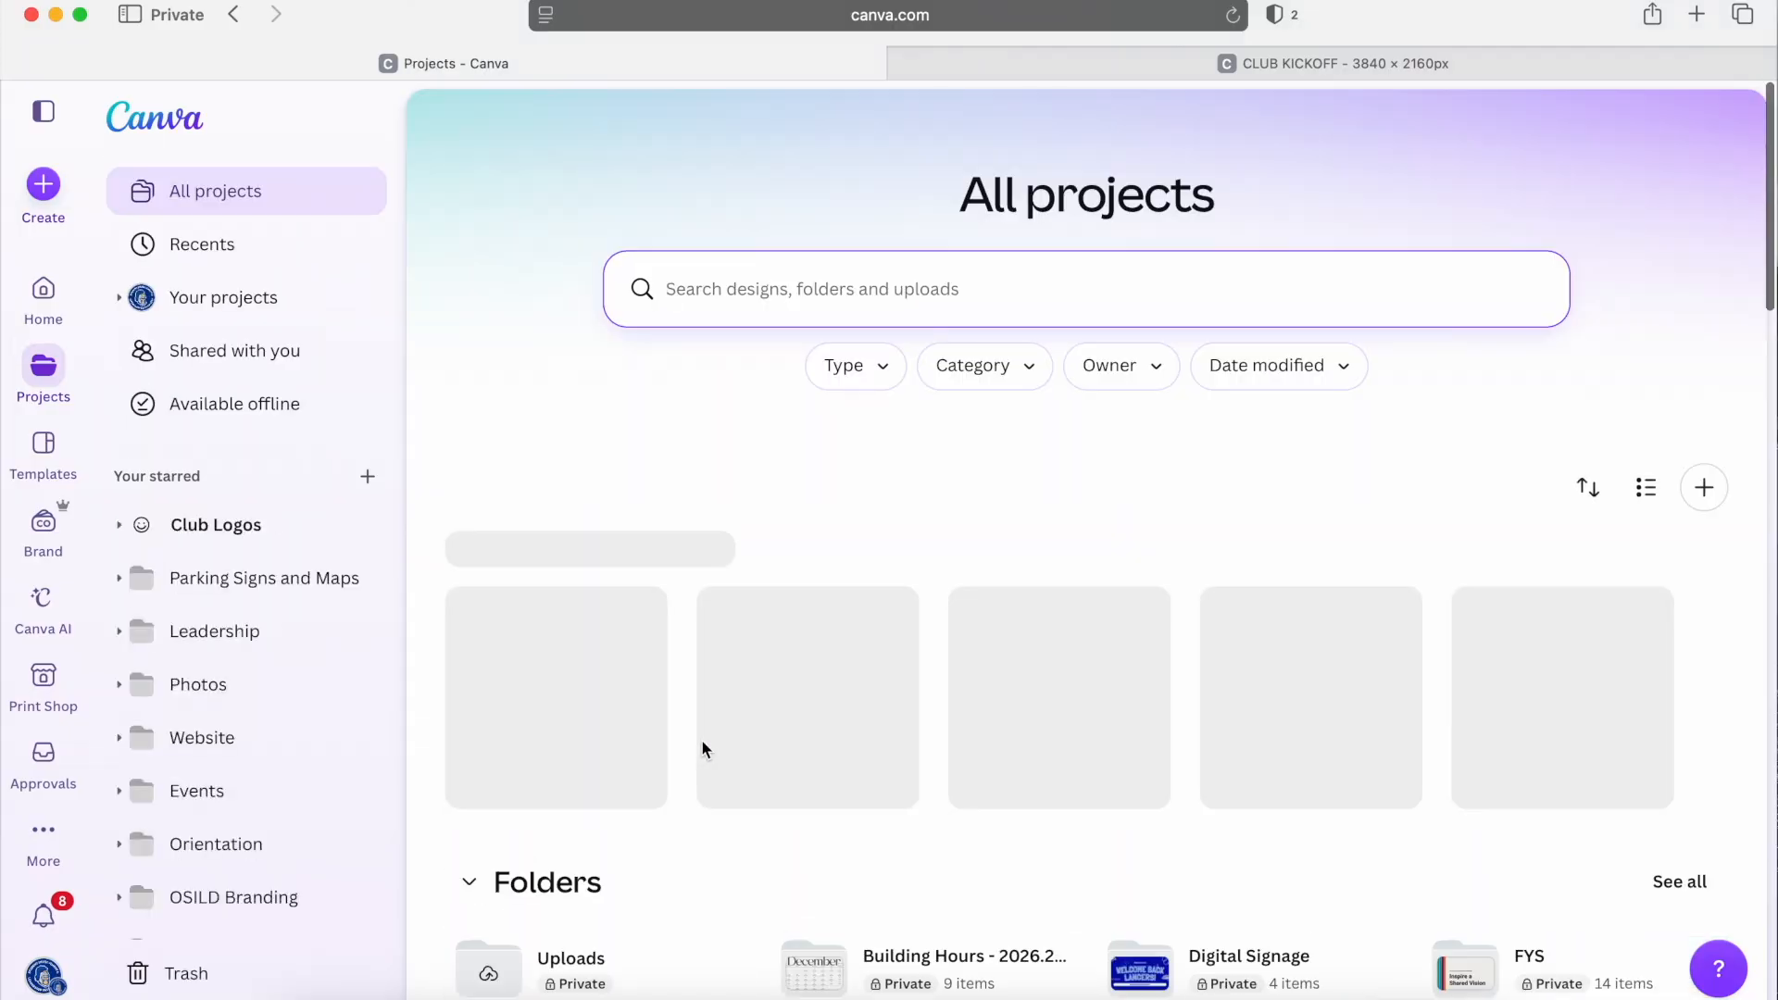
{"action": "scroll", "coordinate": [1282, 779], "scroll_direction": "down", "scroll_amount": 10}
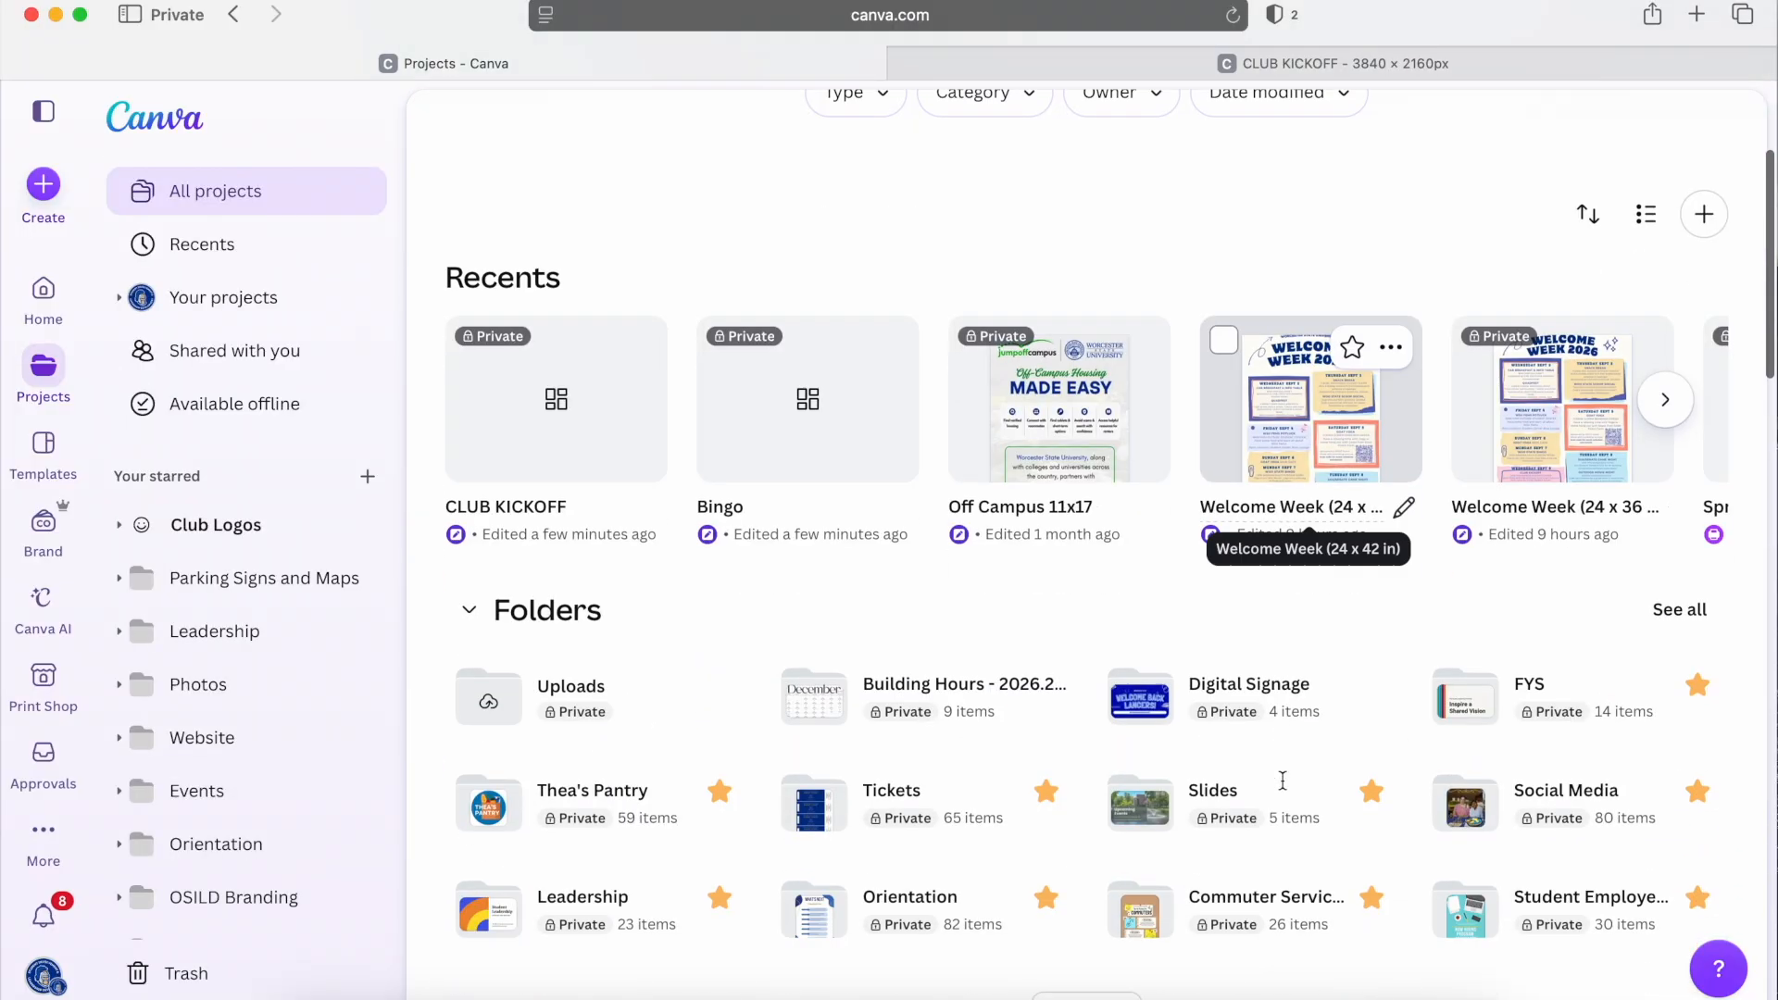
{"action": "scroll", "coordinate": [1282, 780], "scroll_direction": "down", "scroll_amount": 5}
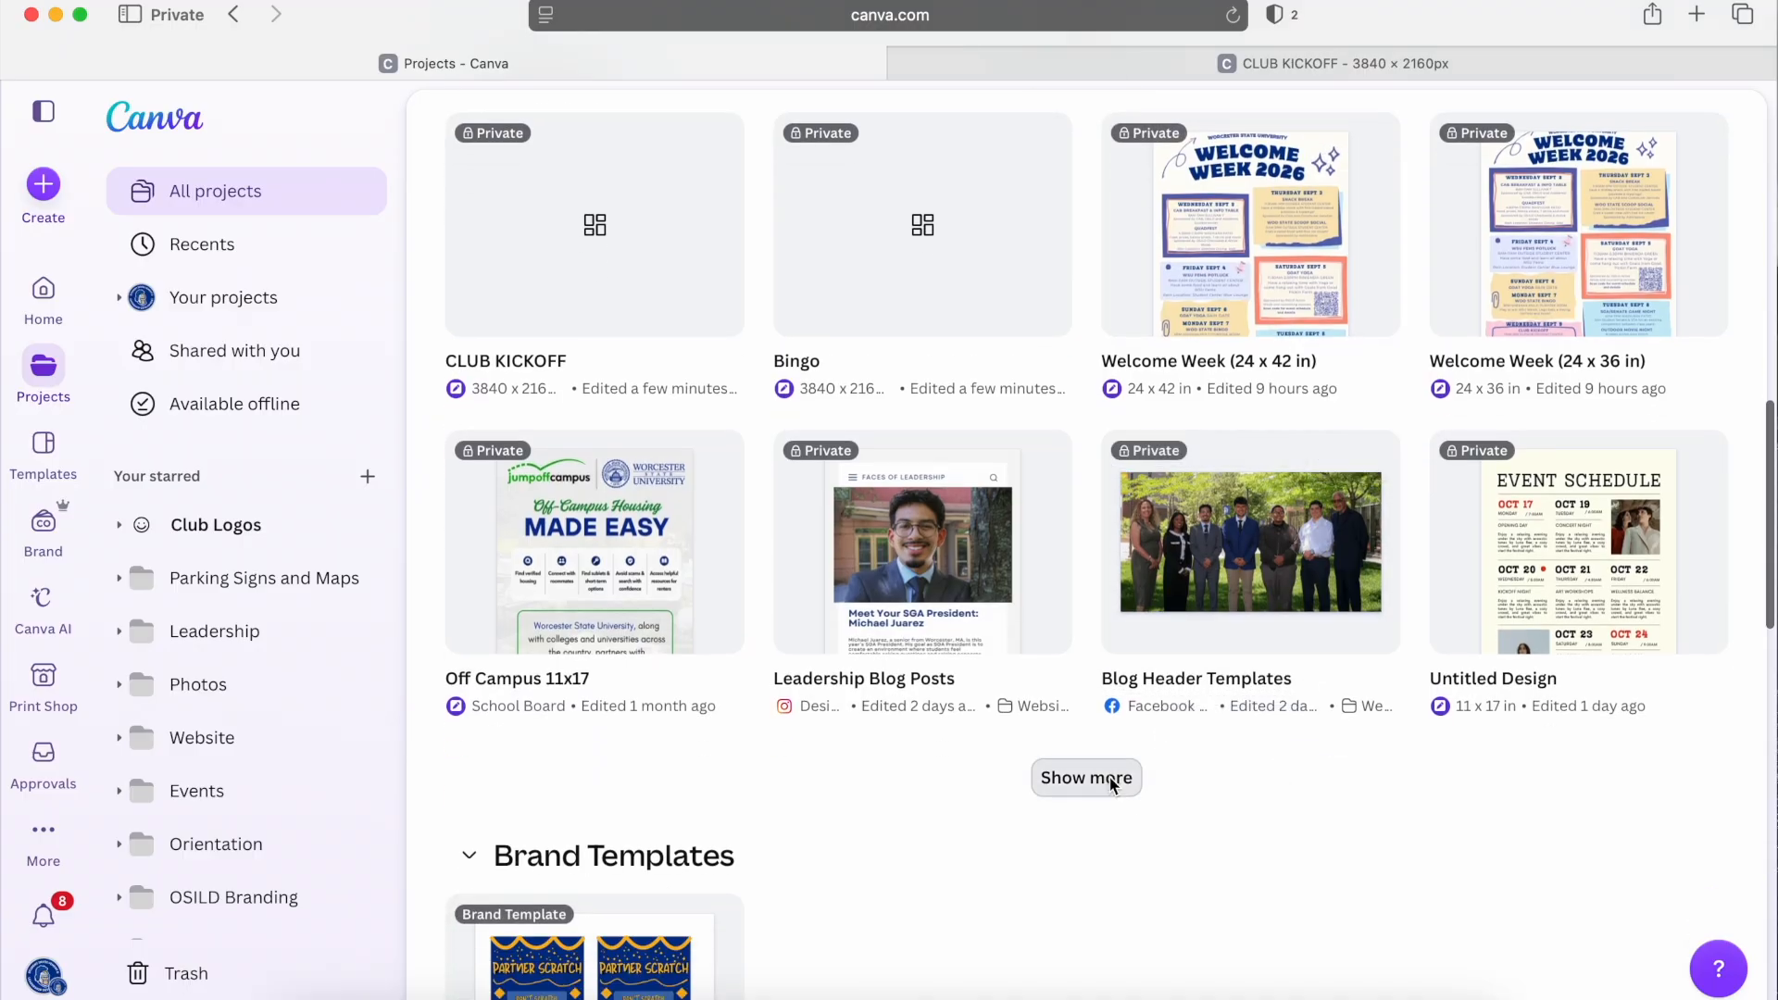
{"action": "left_click", "coordinate": [1109, 776]}
{"action": "scroll", "coordinate": [1109, 776], "scroll_direction": "down", "scroll_amount": 3}
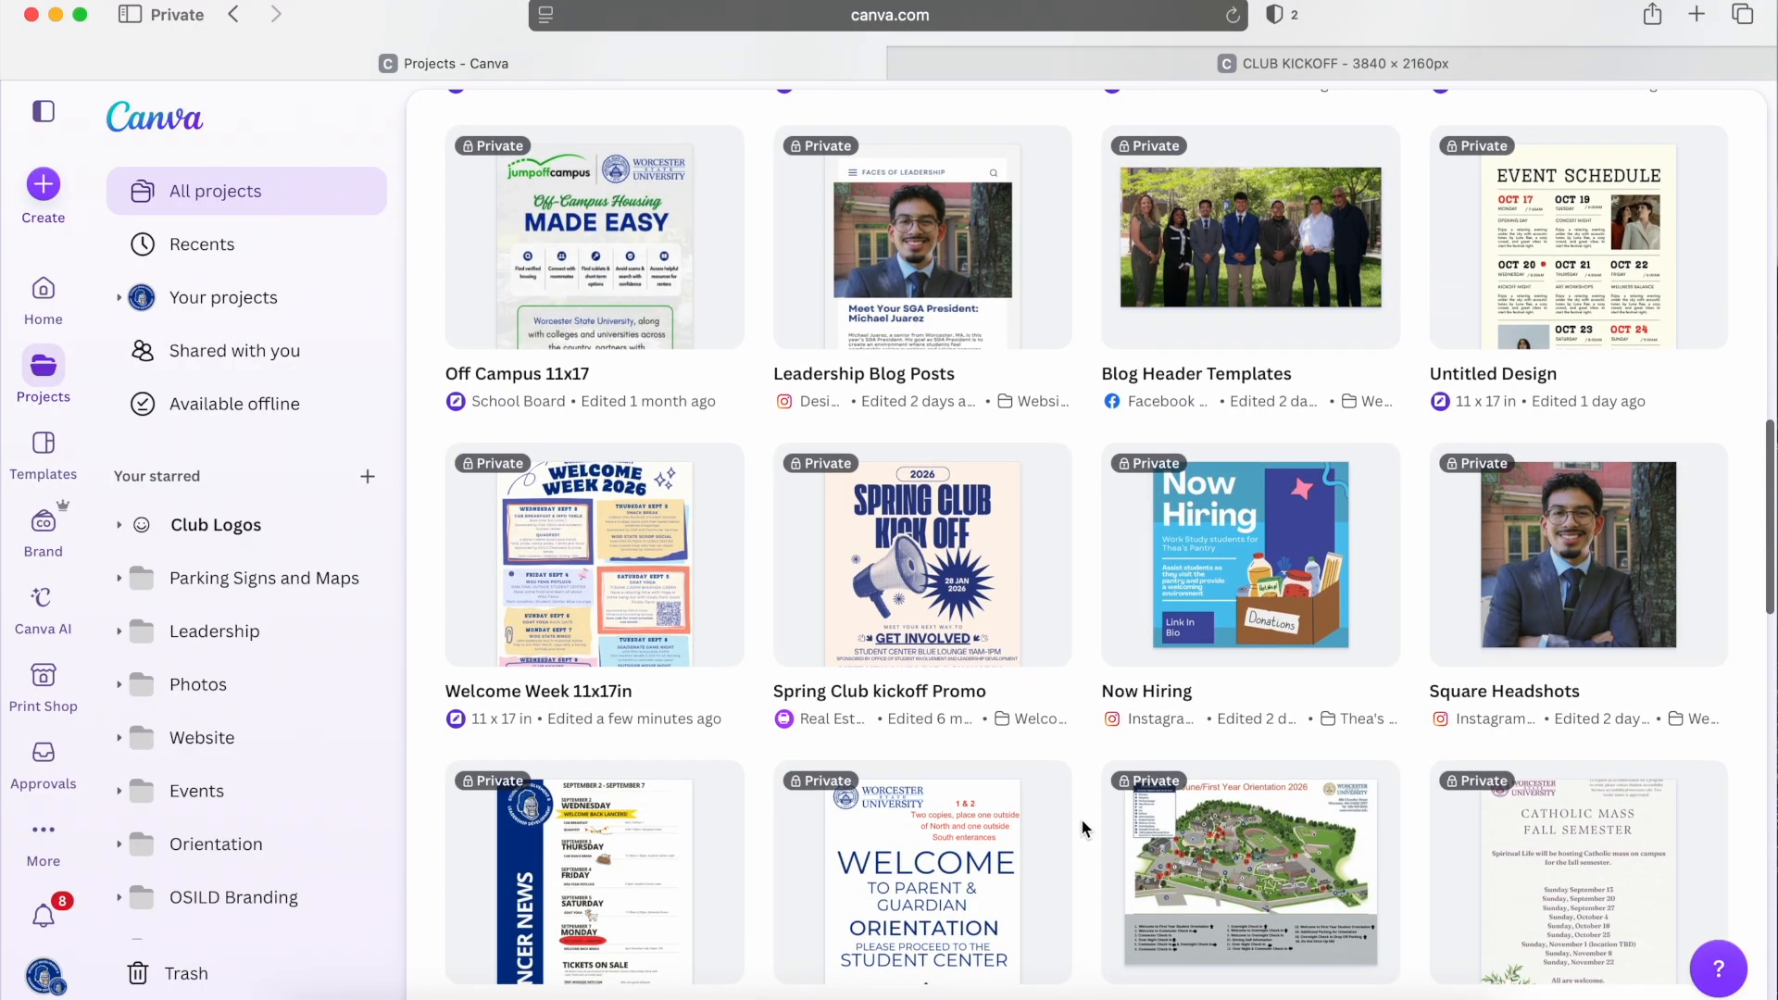
{"action": "left_click", "coordinate": [1188, 568]}
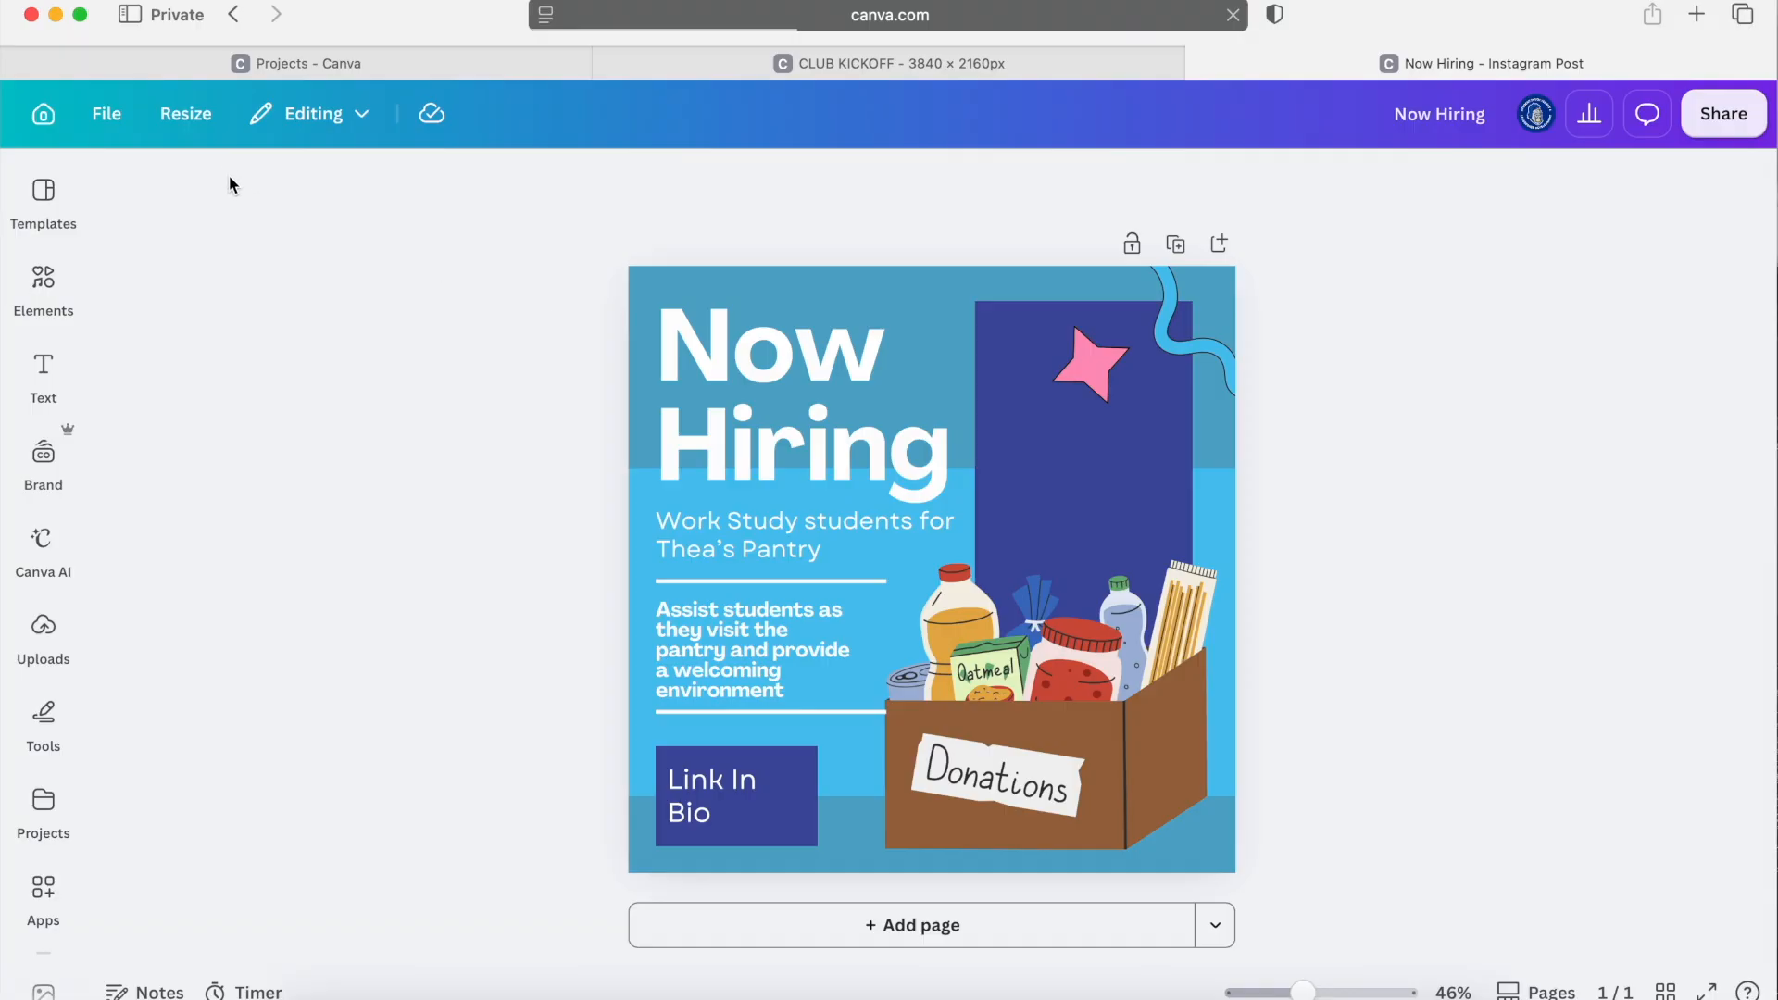
Make a resized copy of the Now Hiring design at a custom 3840 × 2160 px and open the copy.
{"action": "left_click", "coordinate": [190, 116]}
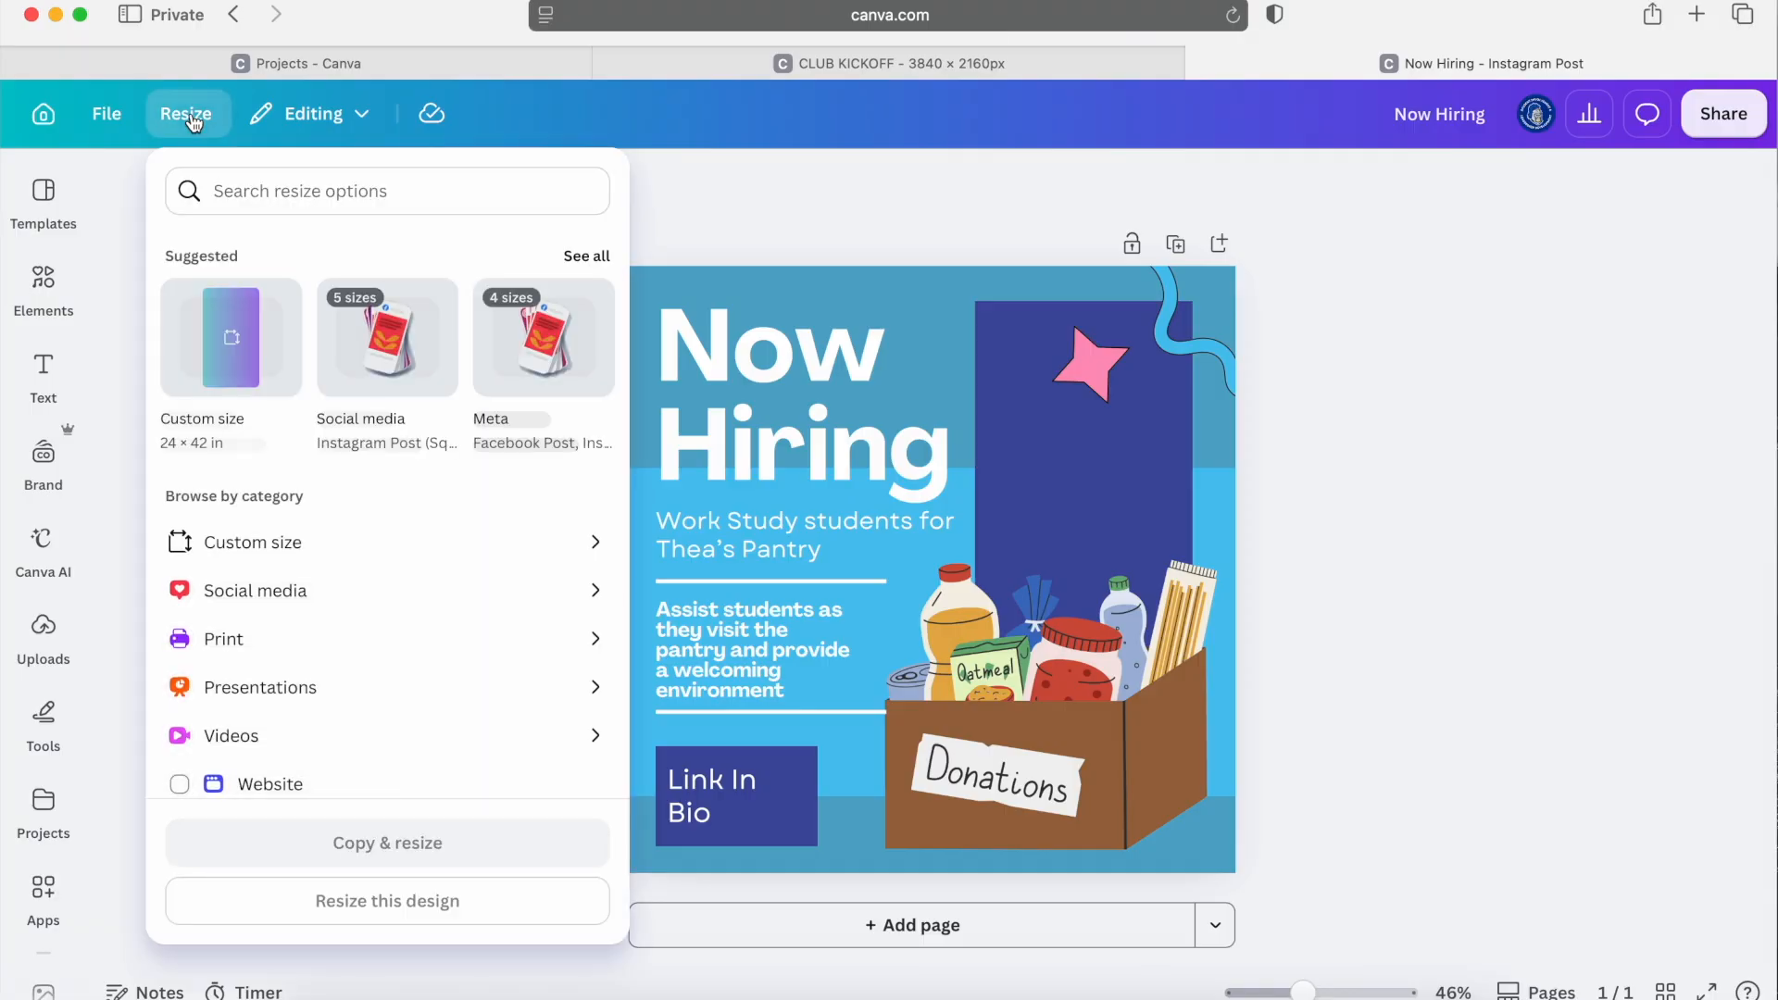
{"action": "left_click", "coordinate": [262, 555]}
{"action": "left_click", "coordinate": [287, 340]}
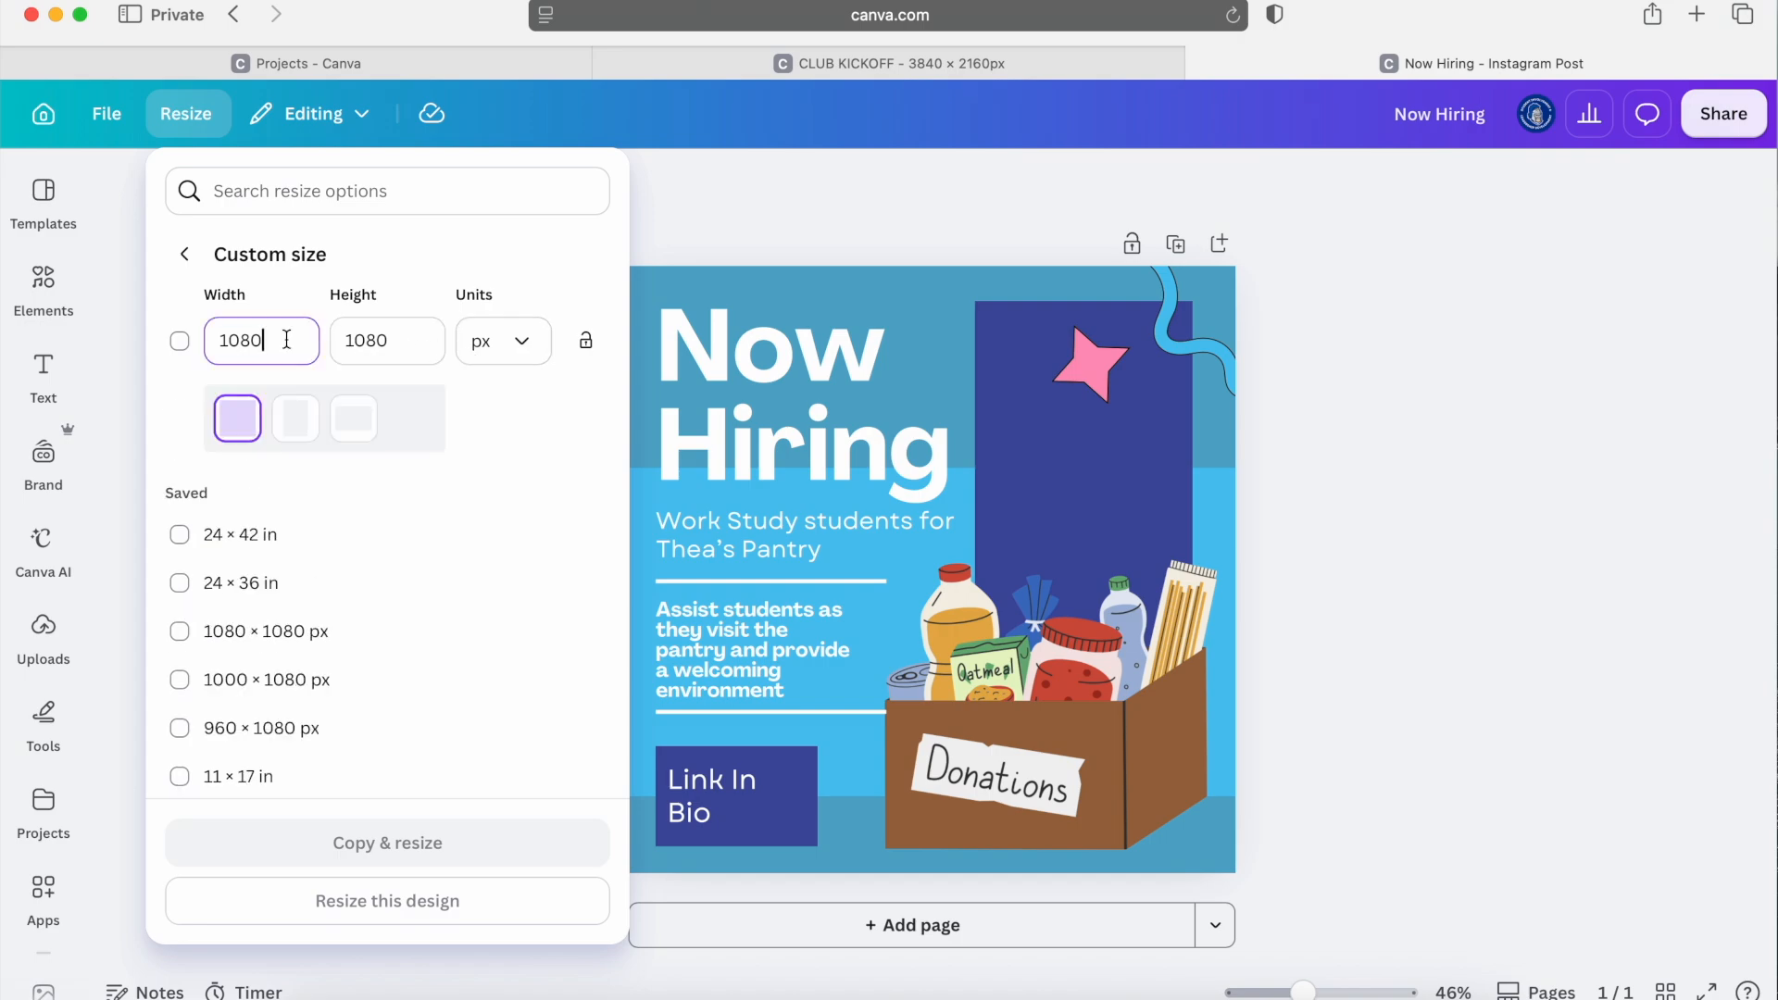
{"action": "type", "text": "3840"}
{"action": "left_click", "coordinate": [393, 343]}
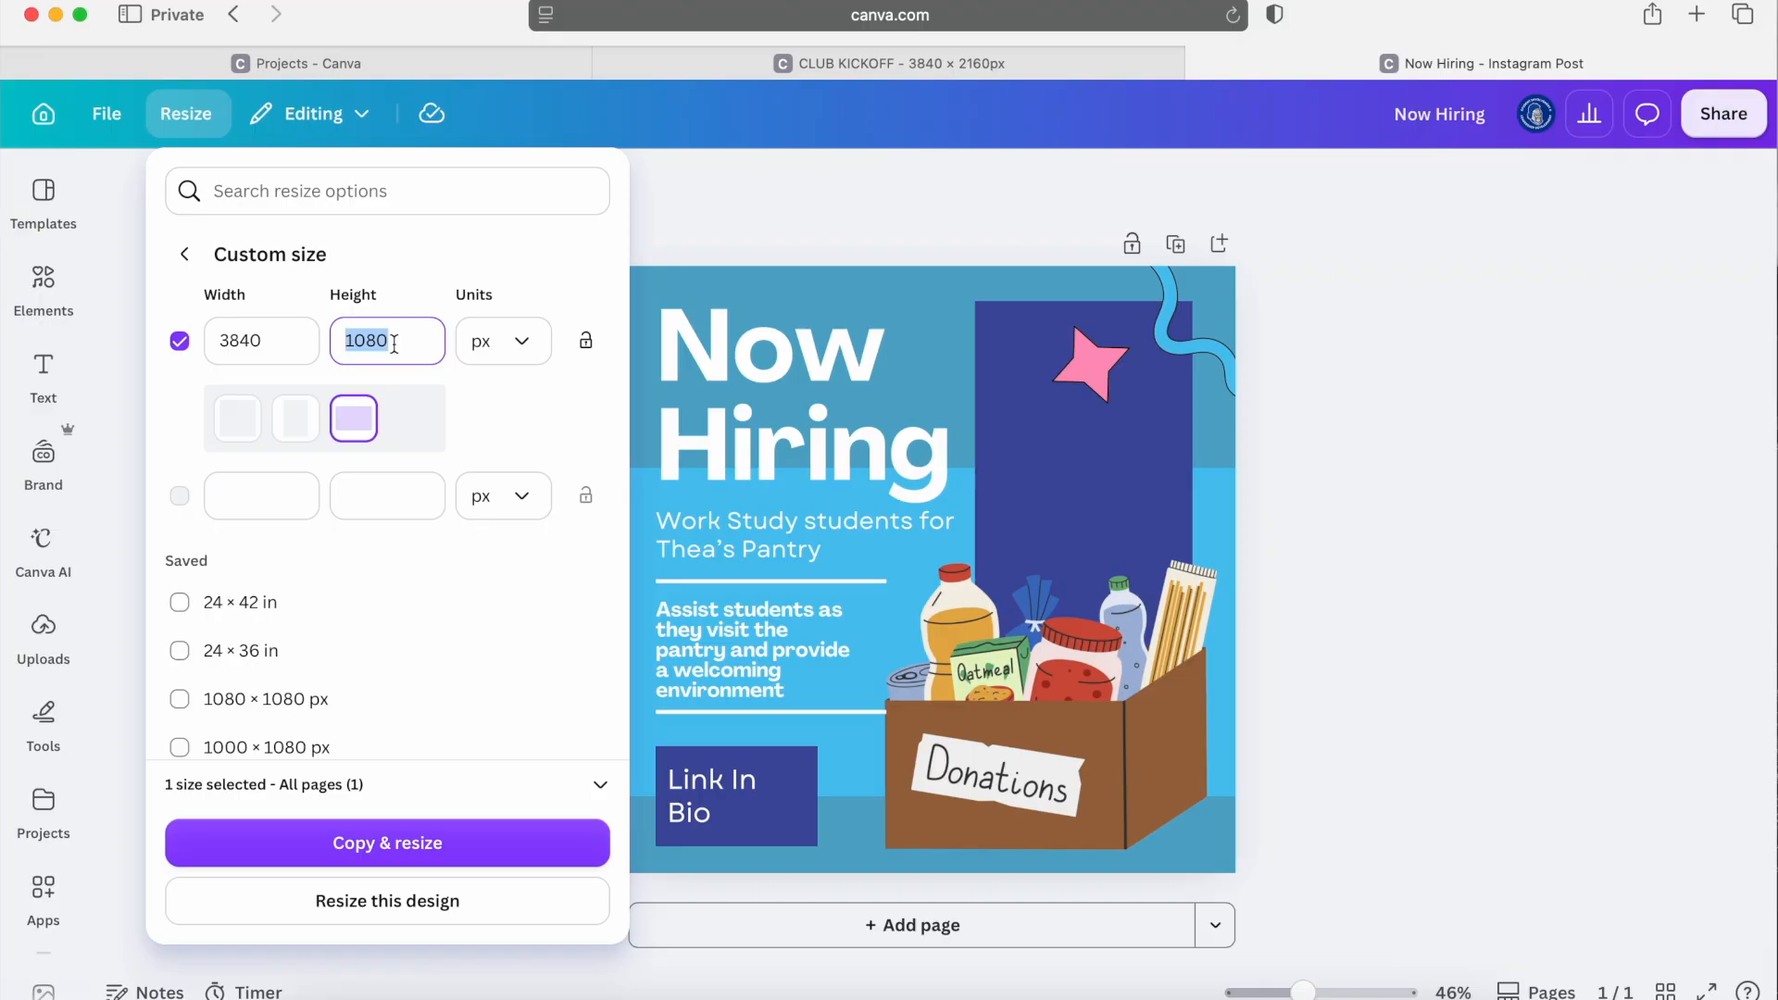
{"action": "type", "text": "2160"}
{"action": "left_click", "coordinate": [440, 842]}
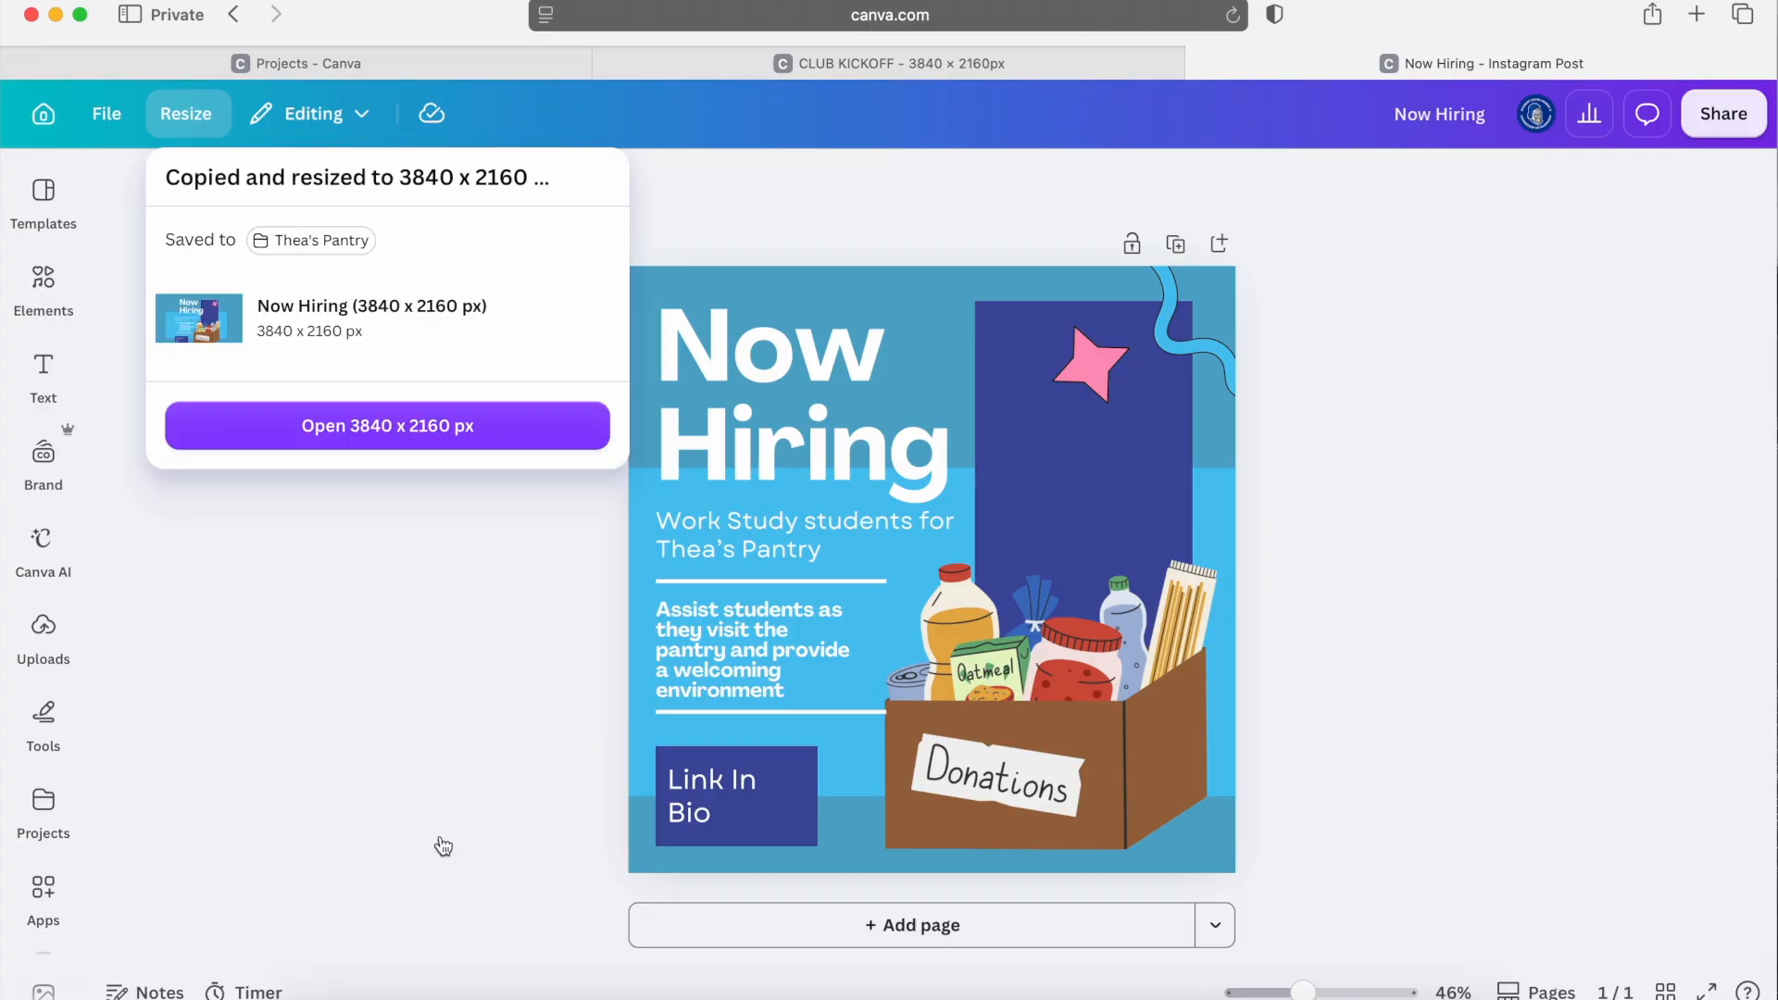
{"action": "left_click", "coordinate": [446, 448]}
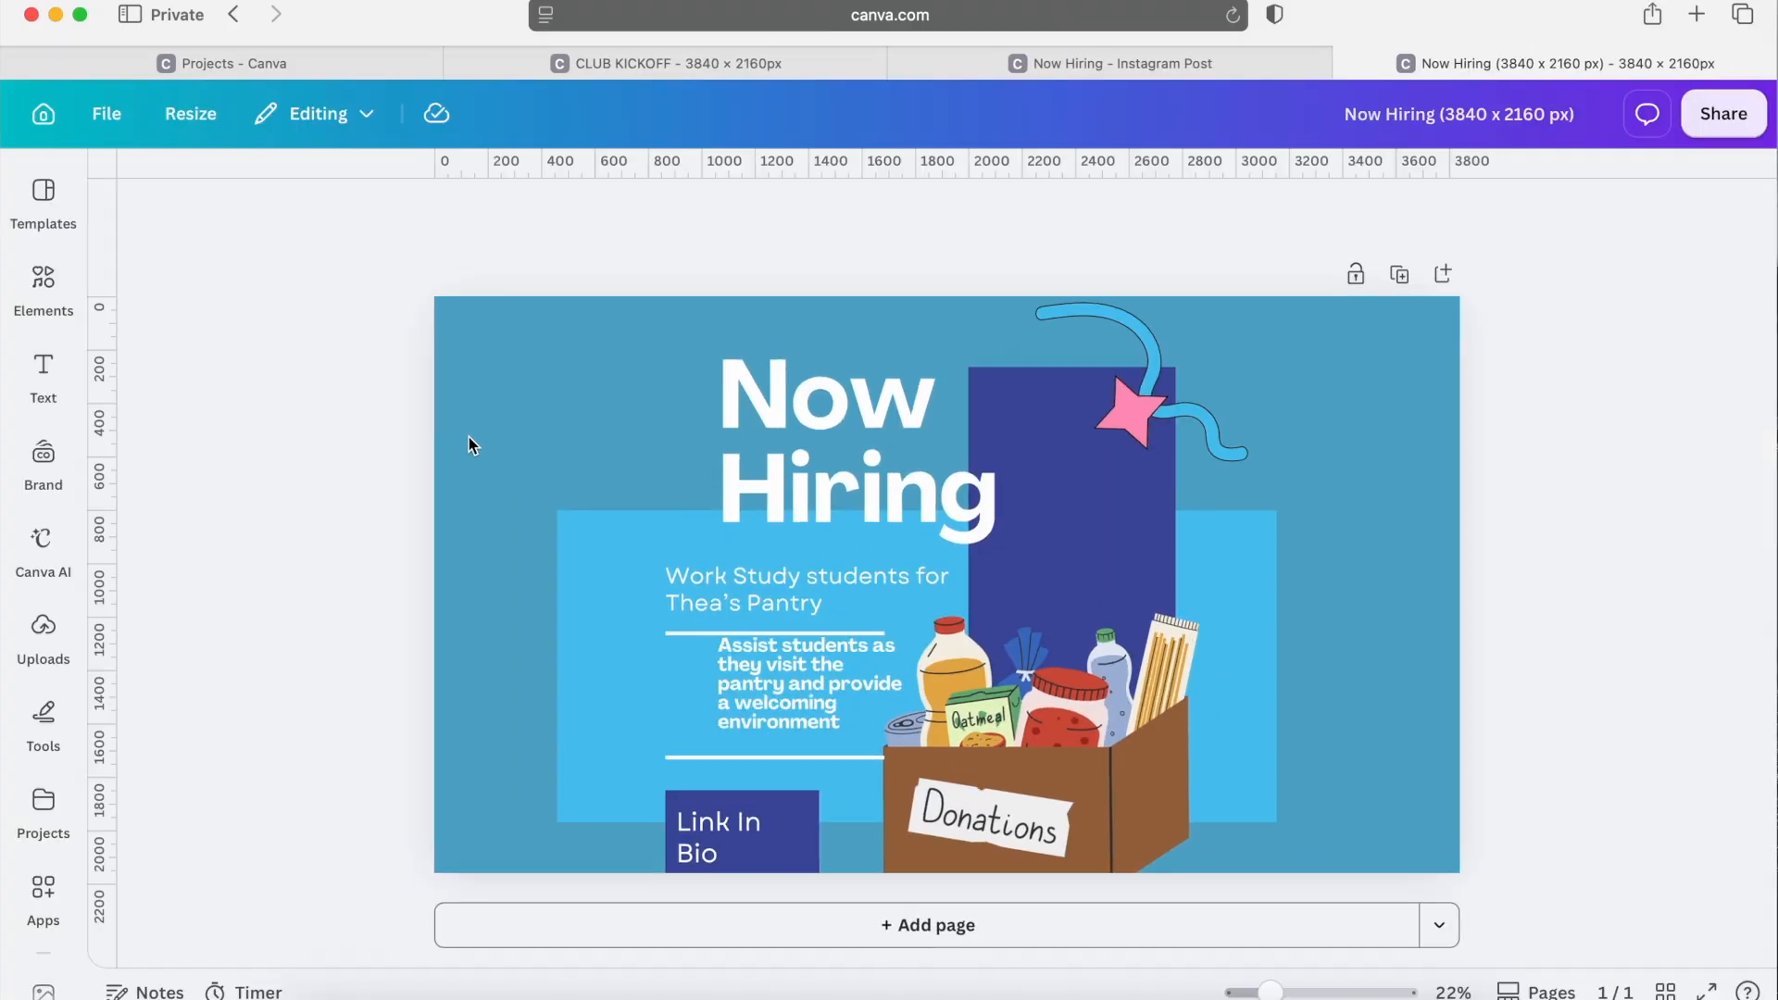
Delete the "Assist students as they visit the pantry" paragraph and shift the Now Hiring heading toward the page's left side.
{"action": "left_click", "coordinate": [677, 651]}
{"action": "key", "text": "Delete"}
{"action": "left_click_drag", "start_coordinate": [789, 445], "coordinate": [684, 437]}
Stretch the light blue band across the full page width, using the original Instagram post as reference.
{"action": "left_click", "coordinate": [1092, 63]}
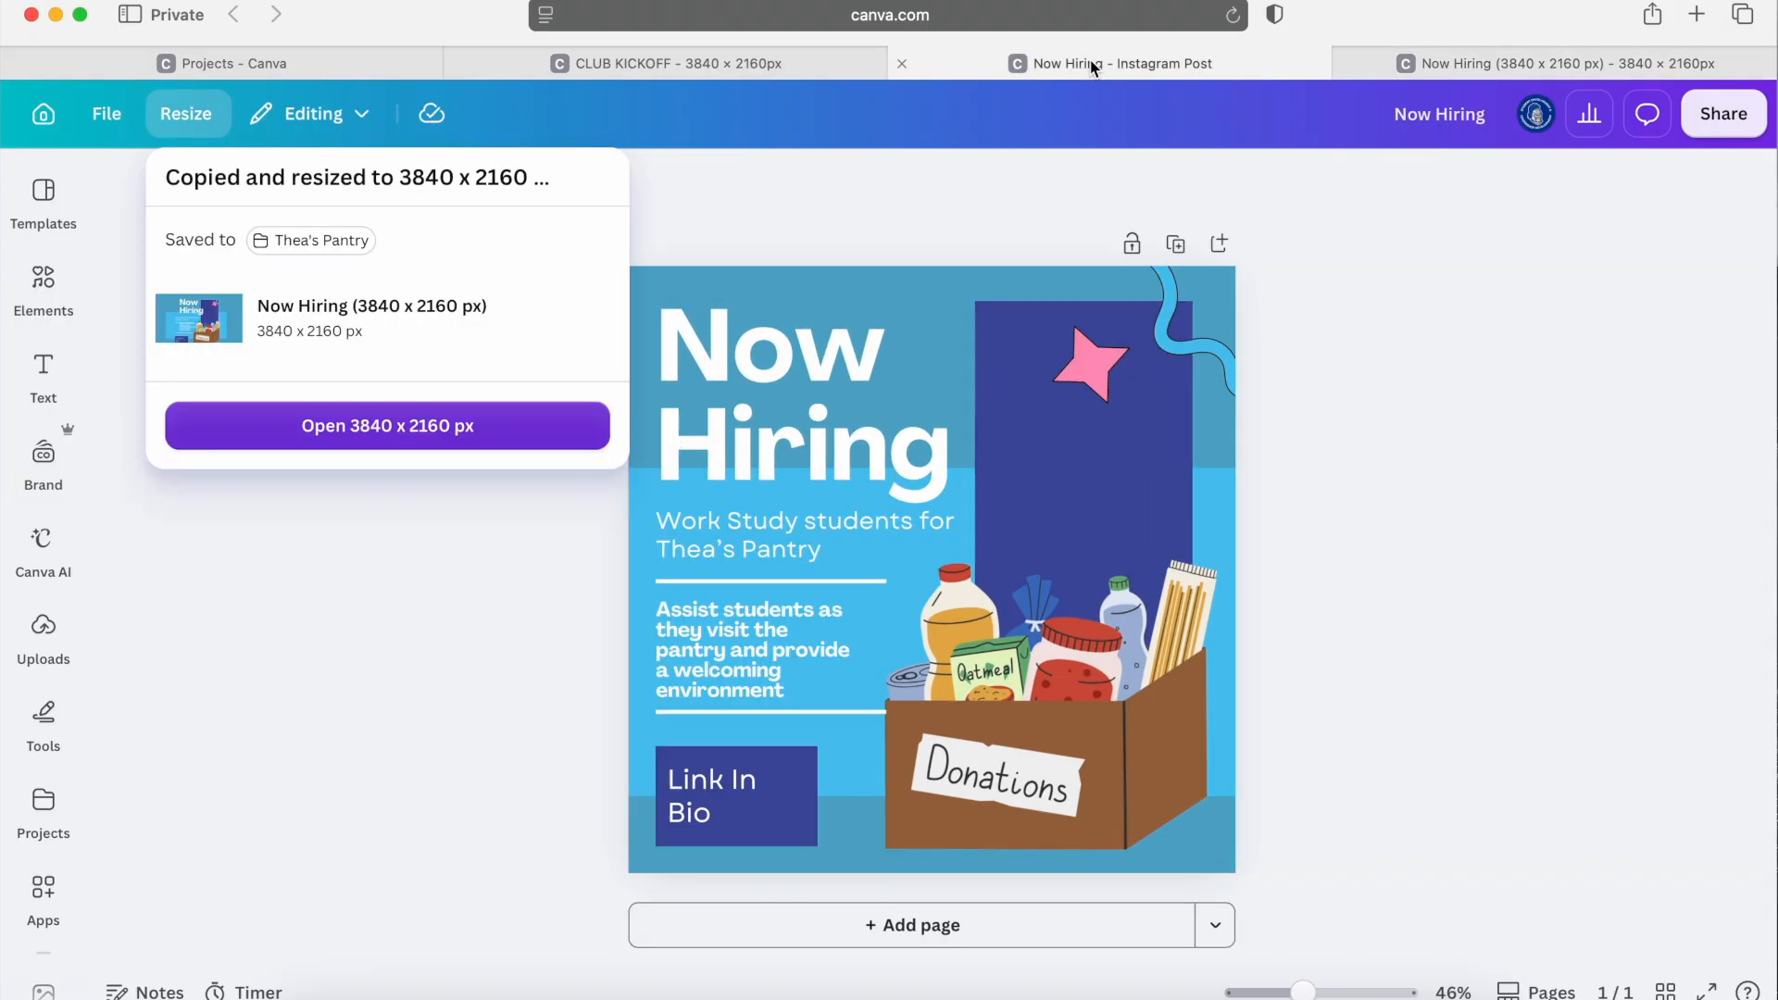
{"action": "left_click", "coordinate": [1476, 63]}
{"action": "left_click", "coordinate": [704, 563]}
{"action": "left_click_drag", "start_coordinate": [557, 666], "coordinate": [434, 667]}
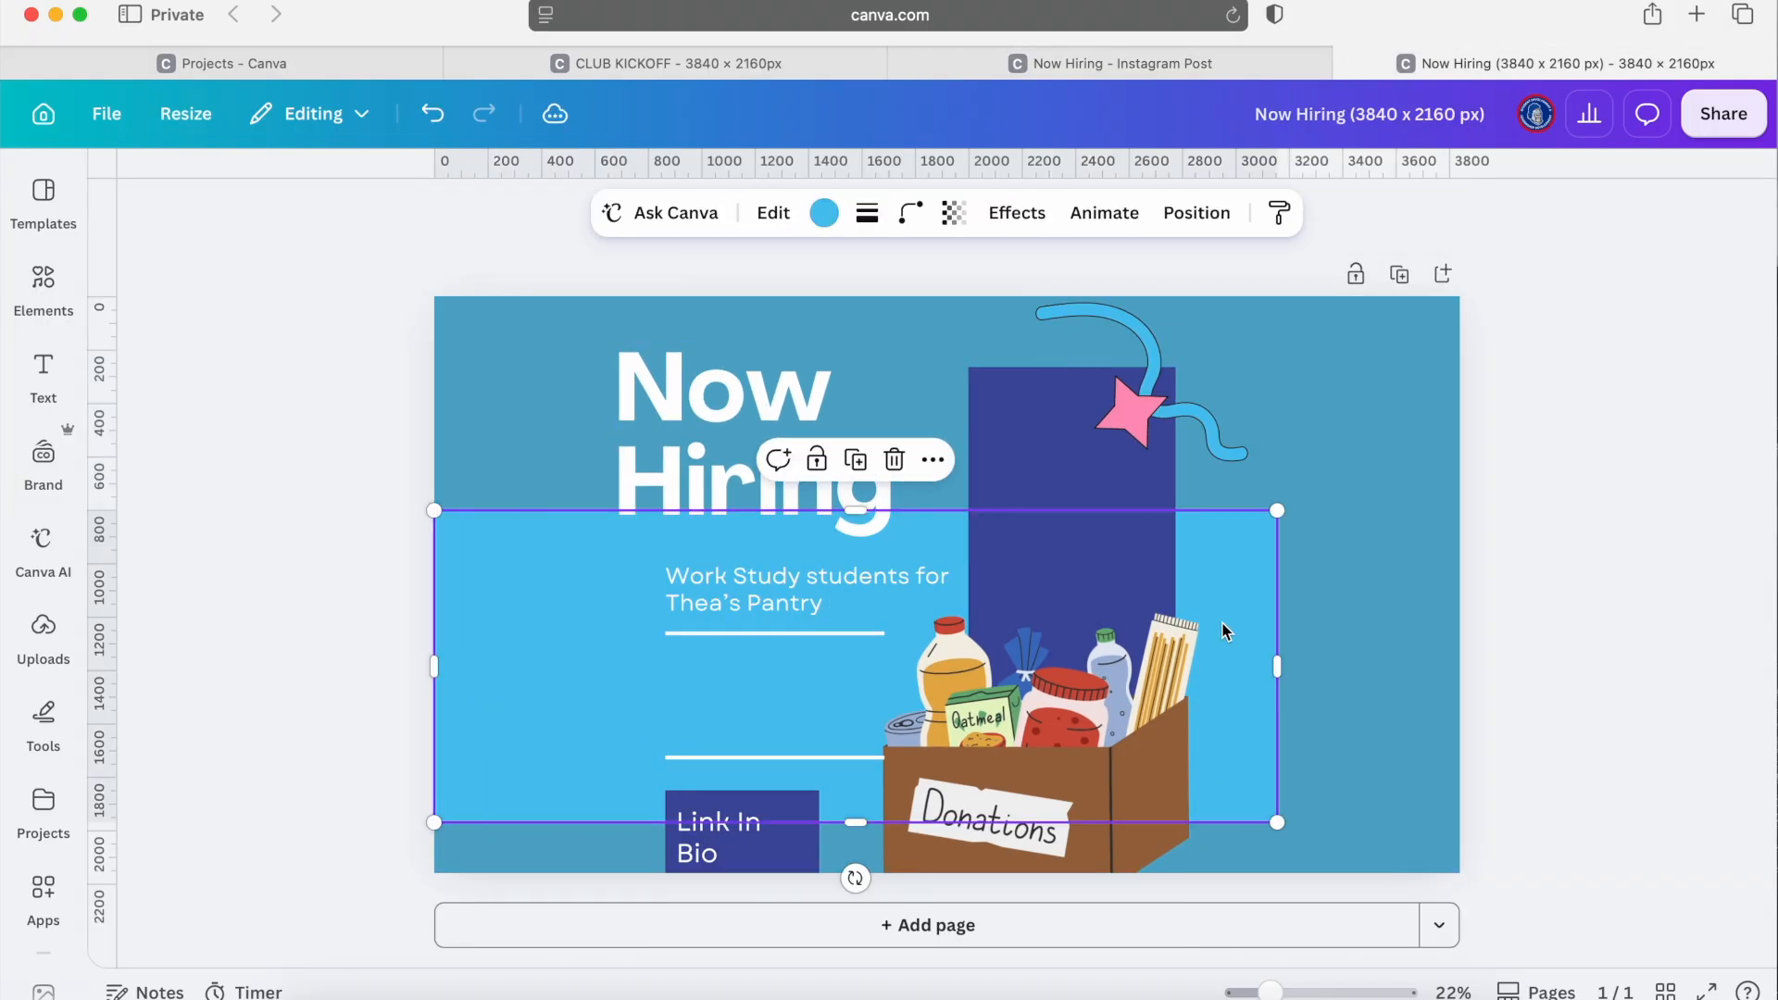
{"action": "left_click_drag", "start_coordinate": [1285, 674], "coordinate": [1468, 674]}
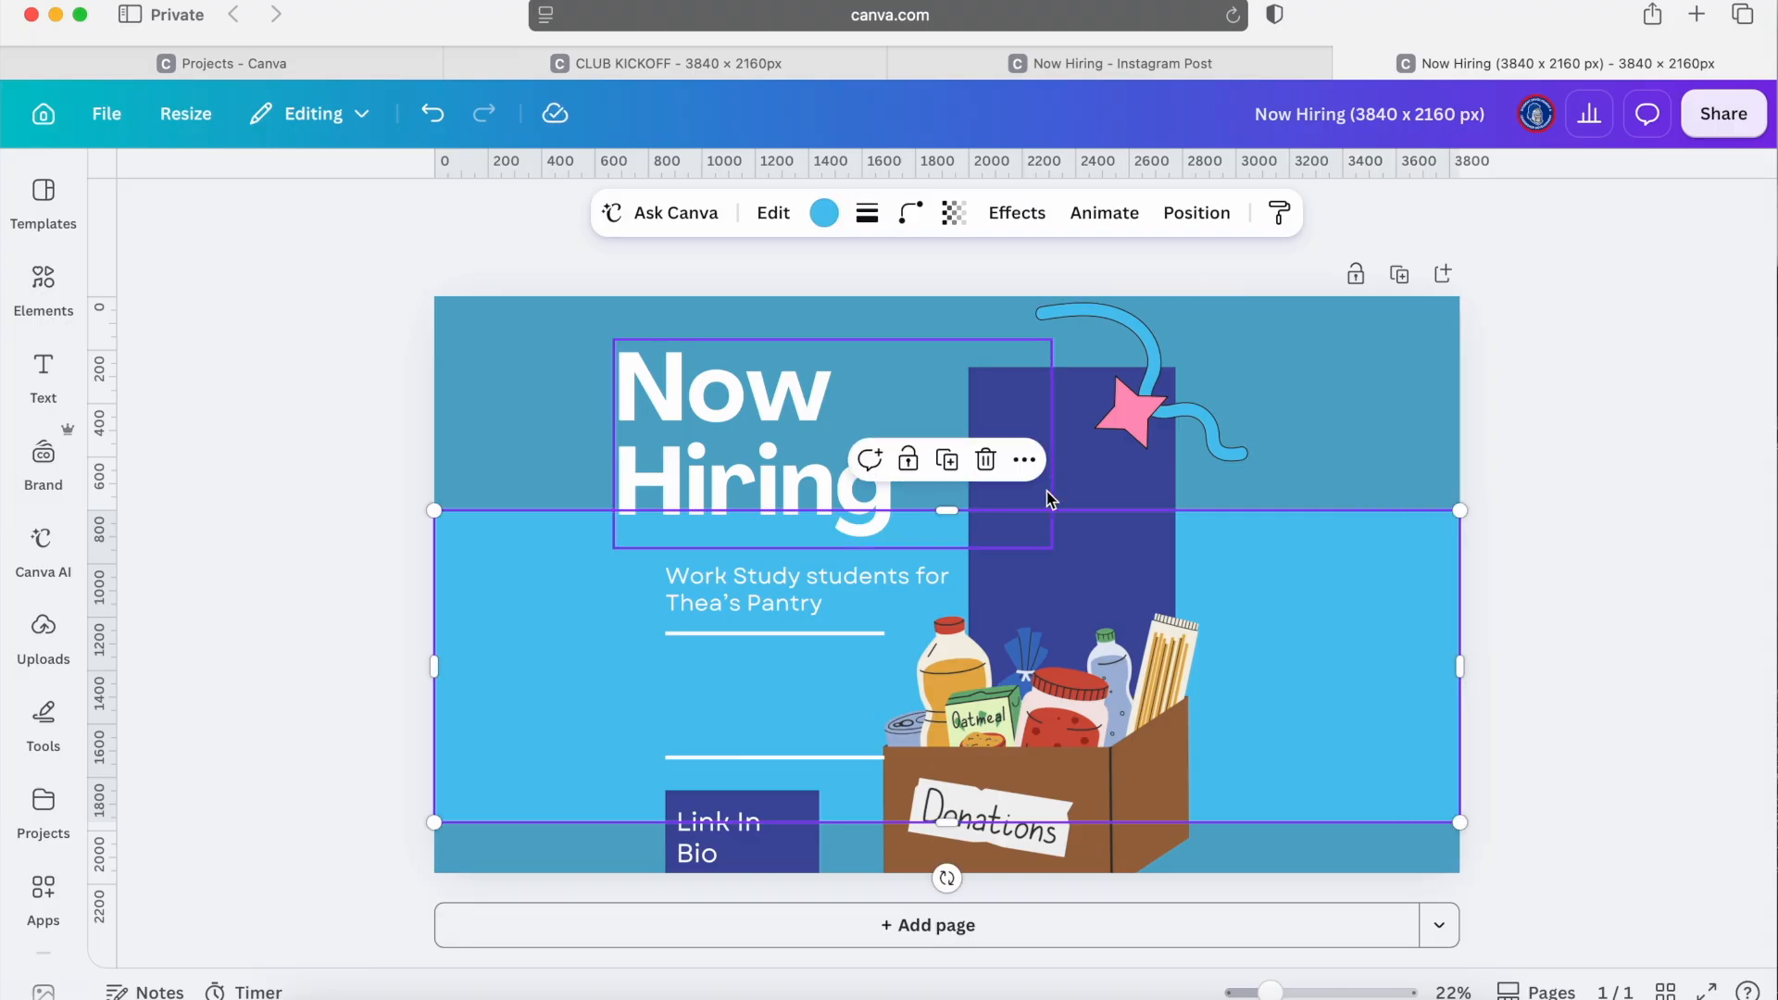
Move the dark blue vertical rectangle toward the page's right side and extend it down near the bottom, comparing with the original post.
{"action": "left_click", "coordinate": [1194, 63]}
{"action": "left_click", "coordinate": [1476, 63]}
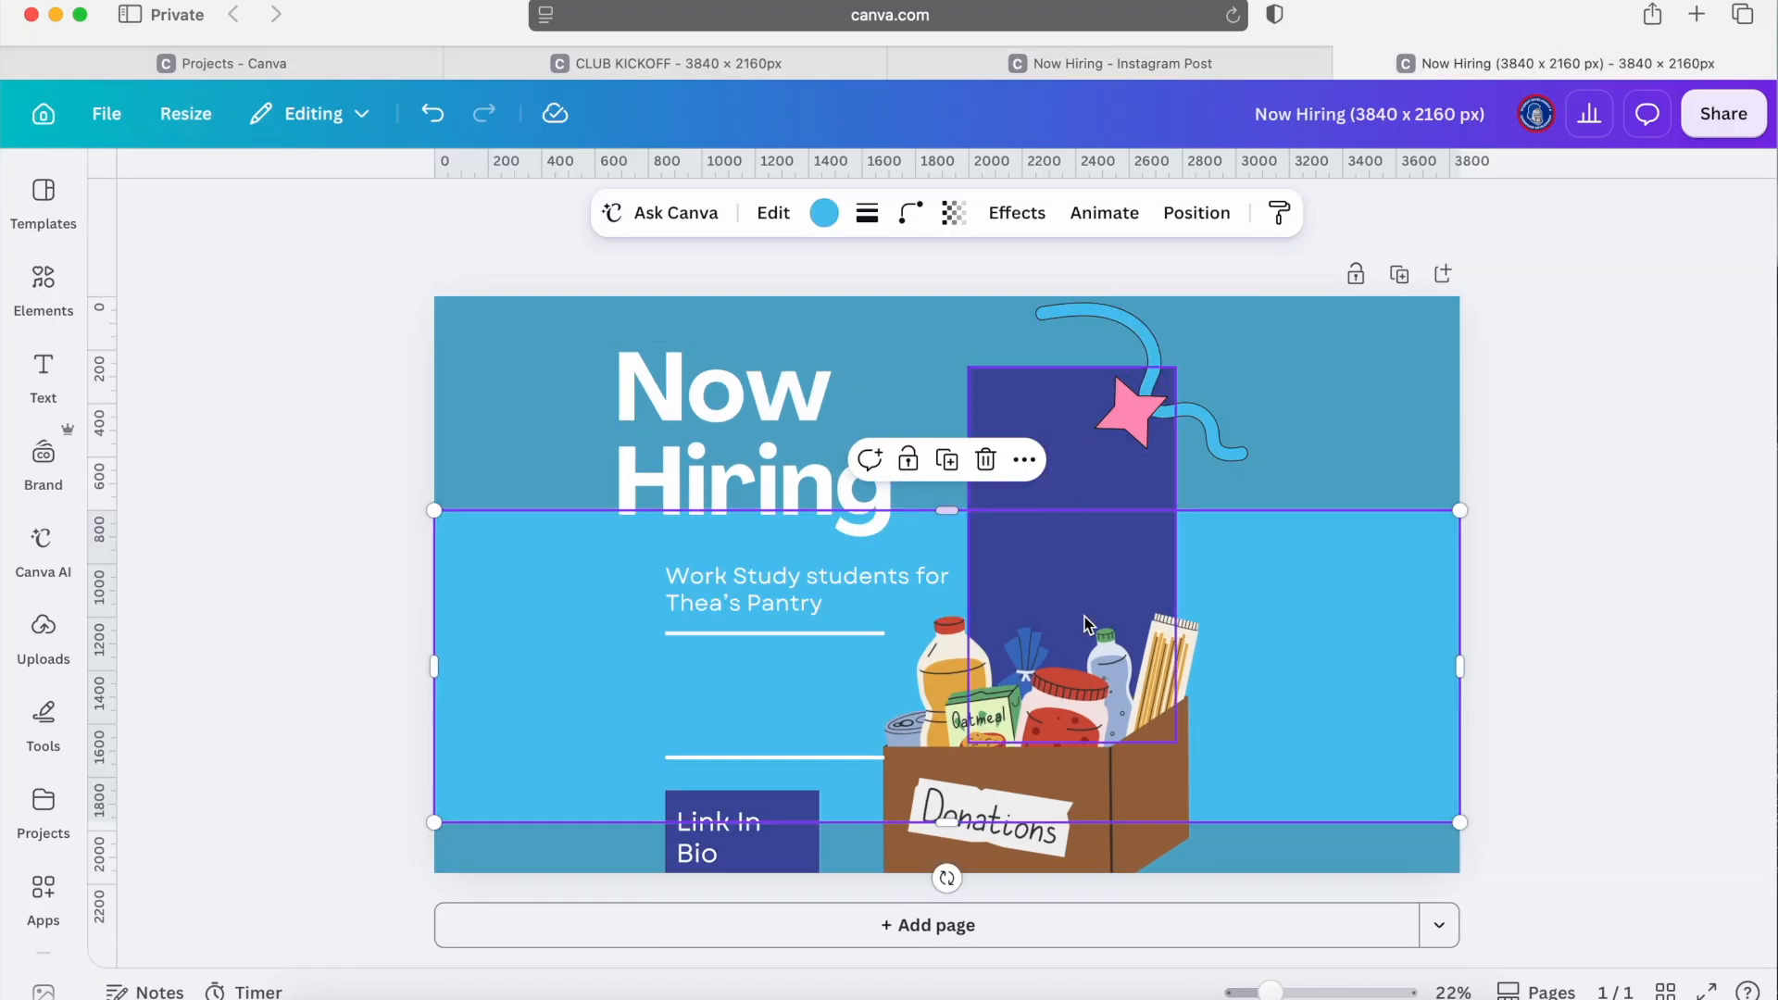
{"action": "left_click_drag", "start_coordinate": [1101, 484], "coordinate": [1304, 432]}
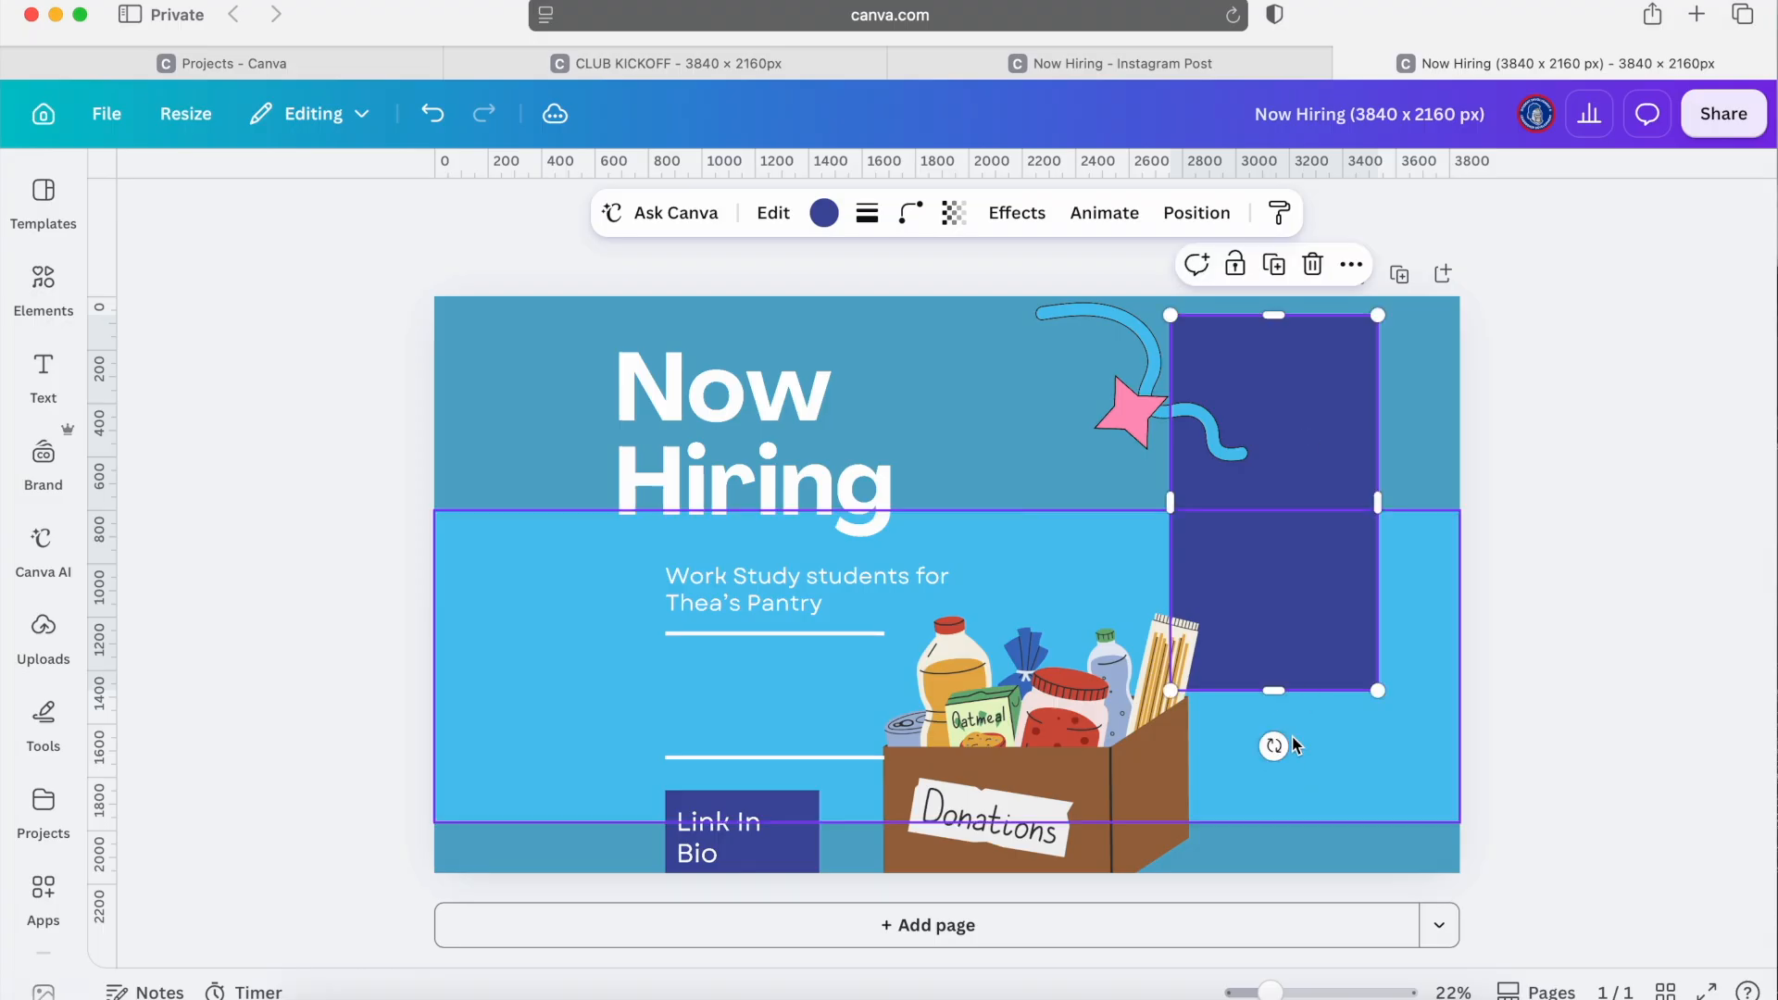
{"action": "left_click_drag", "start_coordinate": [1275, 695], "coordinate": [1275, 870]}
{"action": "left_click", "coordinate": [1262, 61]}
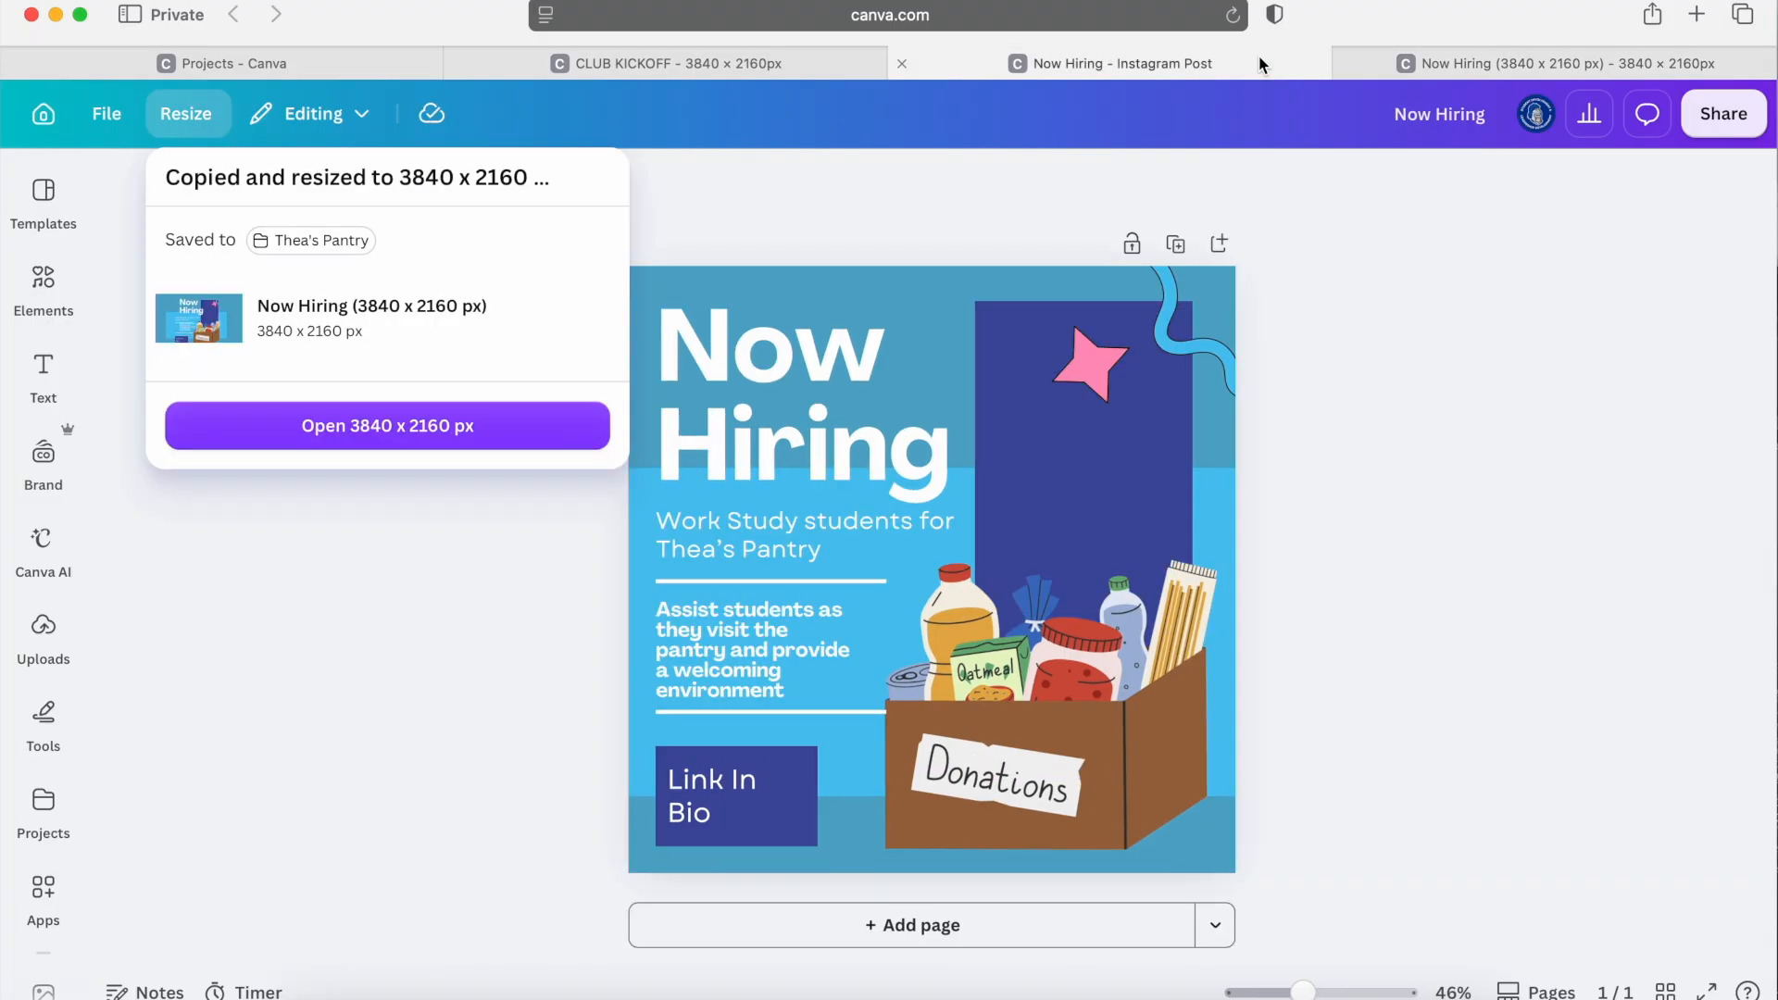
{"action": "left_click", "coordinate": [1495, 65]}
Move the Donations box to the lower right of the page, enlarge it, and fit the dark blue rectangle's lower edge behind it.
{"action": "left_click_drag", "start_coordinate": [1003, 751], "coordinate": [1249, 746]}
{"action": "left_click_drag", "start_coordinate": [1117, 581], "coordinate": [1007, 492]}
{"action": "left_click", "coordinate": [1282, 824]}
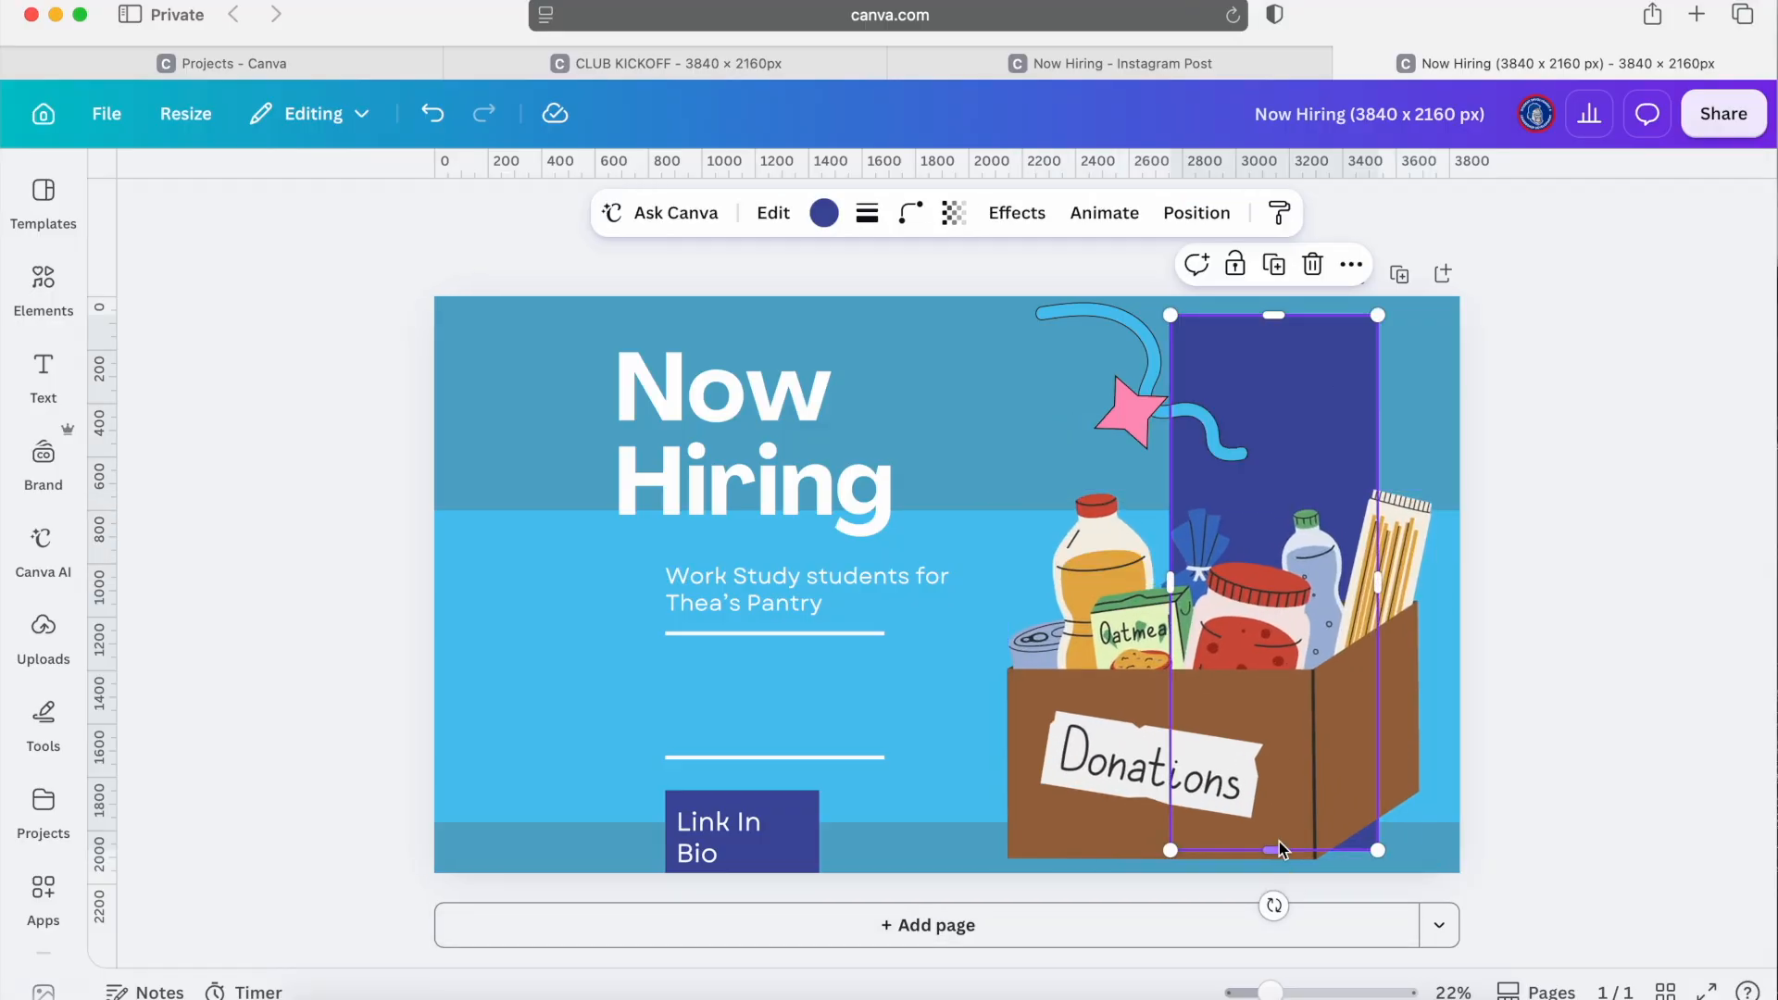
Place the light blue squiggle over the upper-right page corner, running off the edges, and the pink star on the dark blue rectangle.
{"action": "mouse_move", "coordinate": [1111, 309]}
{"action": "left_mouse_down"}
{"action": "mouse_move", "coordinate": [1374, 294]}
{"action": "mouse_move", "coordinate": [1323, 297]}
{"action": "left_mouse_up"}
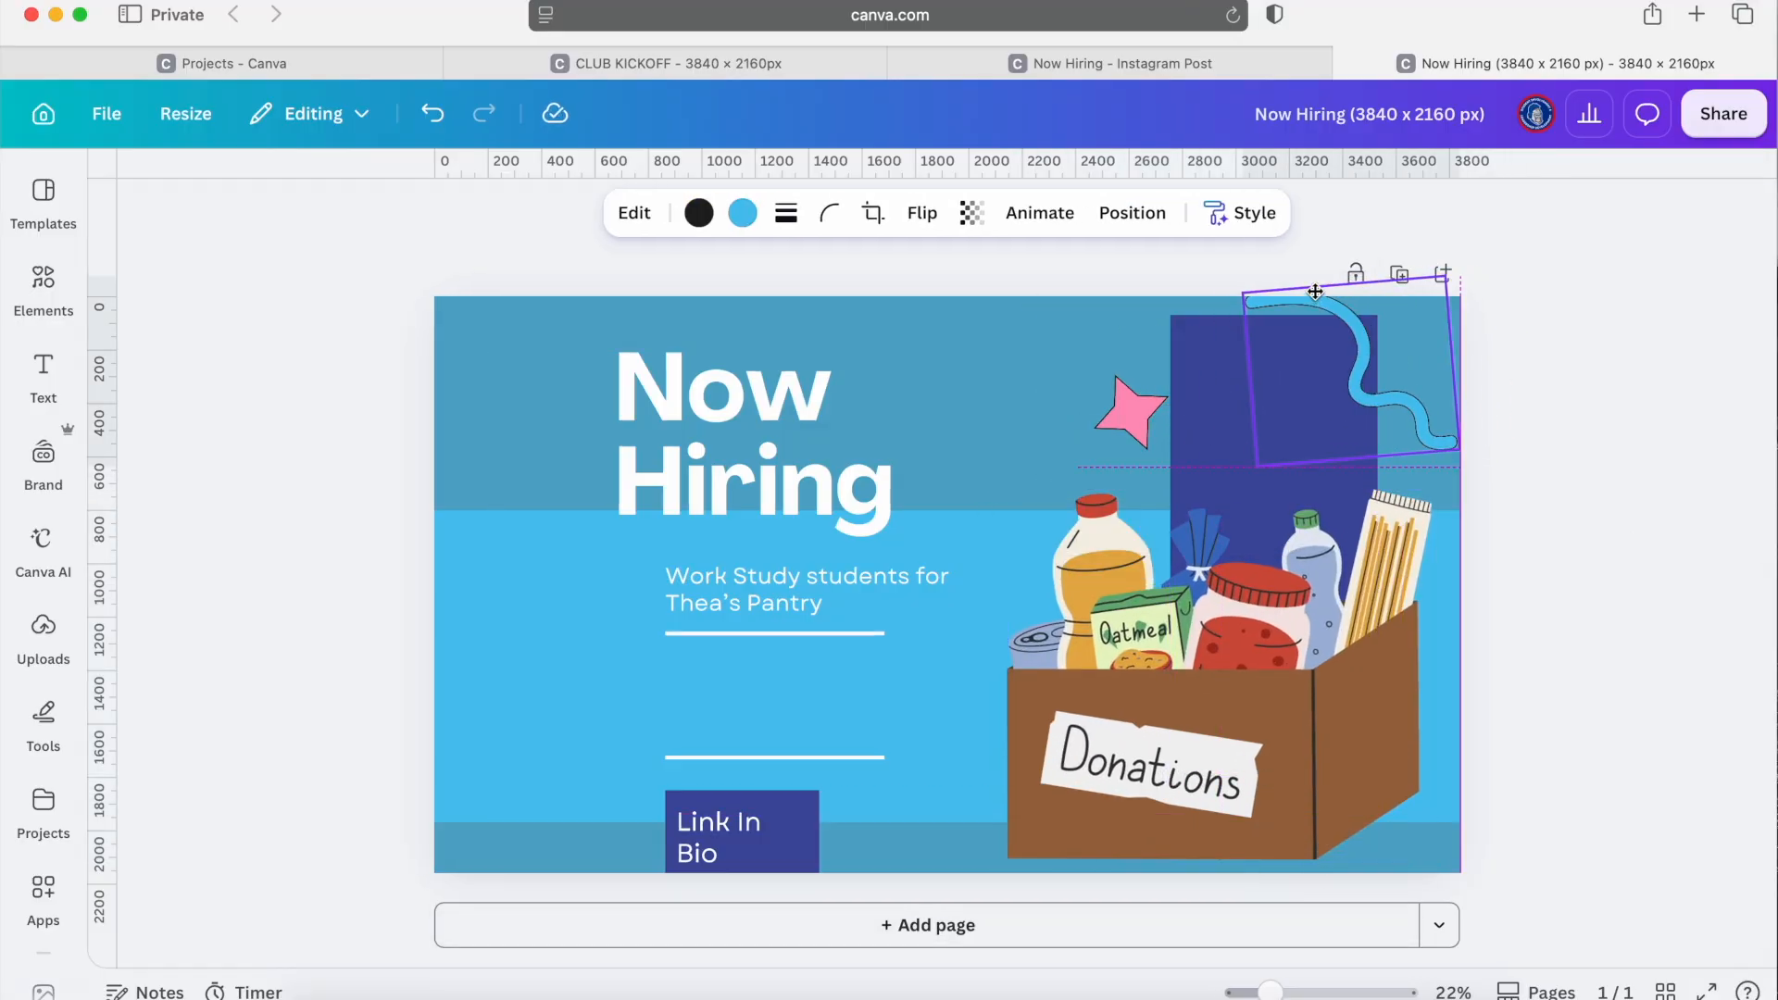
{"action": "mouse_move", "coordinate": [1145, 412]}
{"action": "left_mouse_down"}
{"action": "mouse_move", "coordinate": [1270, 387]}
{"action": "mouse_move", "coordinate": [1236, 438]}
{"action": "mouse_move", "coordinate": [1163, 386]}
{"action": "mouse_move", "coordinate": [1627, 484]}
{"action": "mouse_move", "coordinate": [1702, 382]}
{"action": "left_mouse_up"}
{"action": "left_click", "coordinate": [1319, 412]}
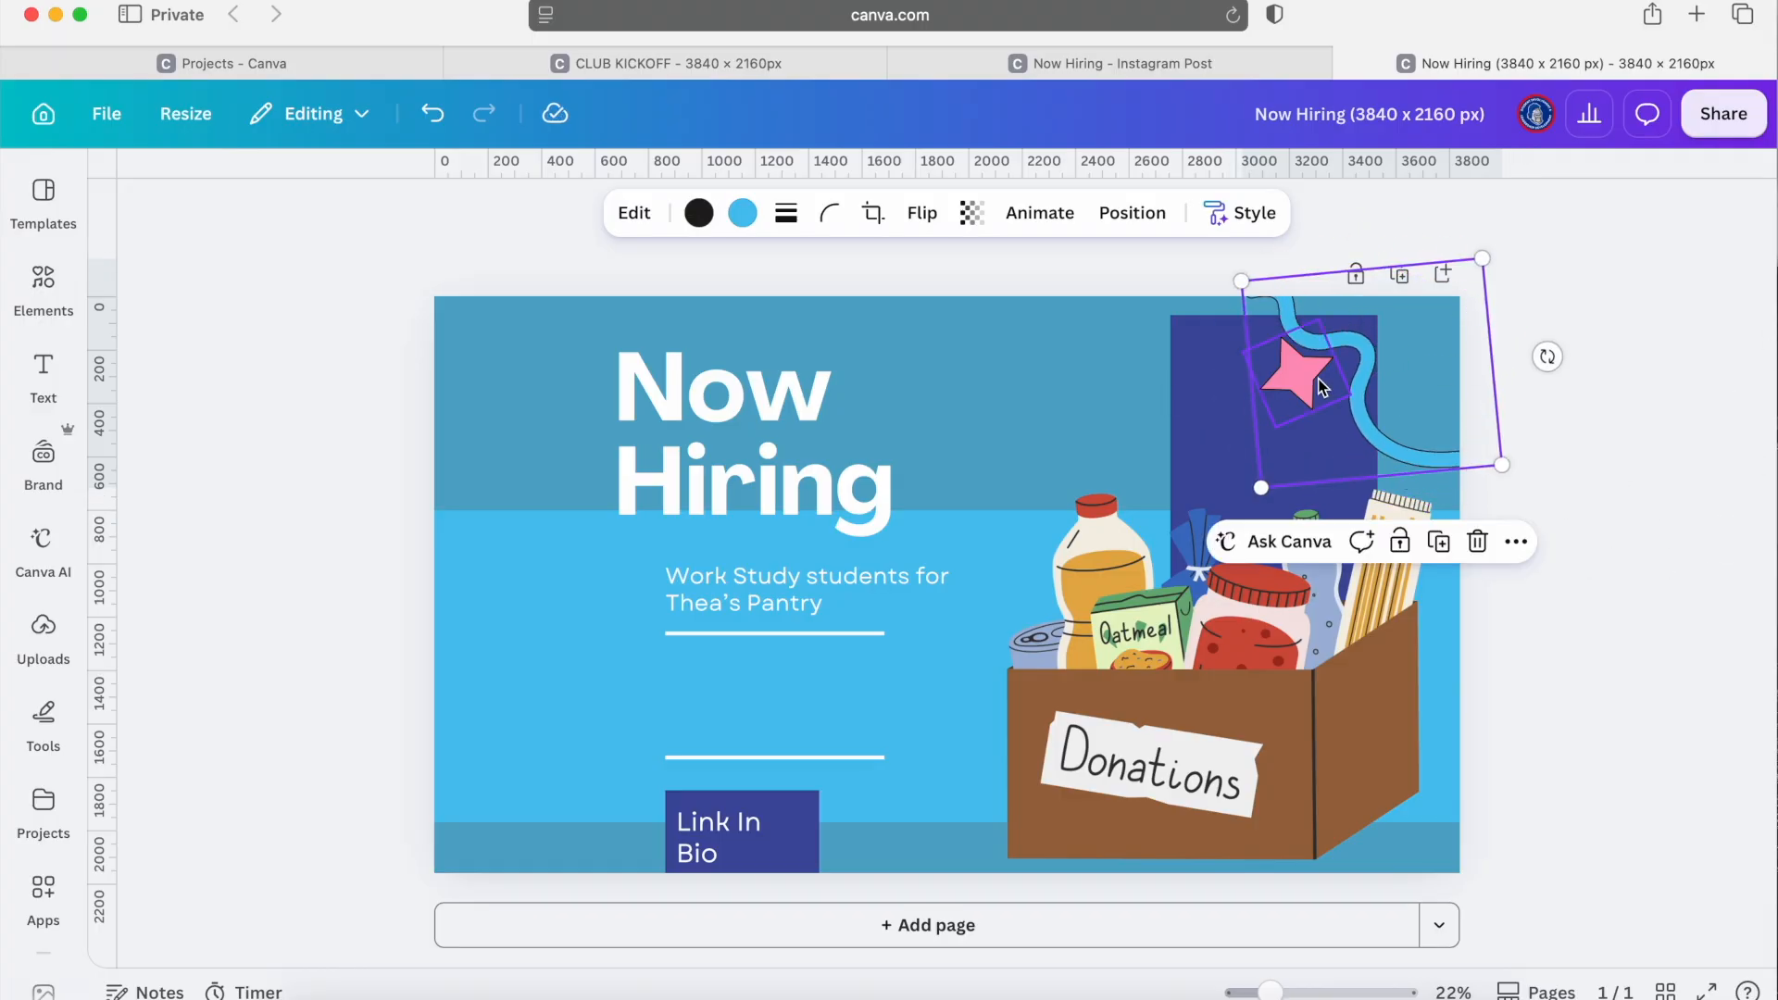
{"action": "left_click_drag", "start_coordinate": [1283, 398], "coordinate": [1278, 377]}
{"action": "left_click", "coordinate": [1285, 391]}
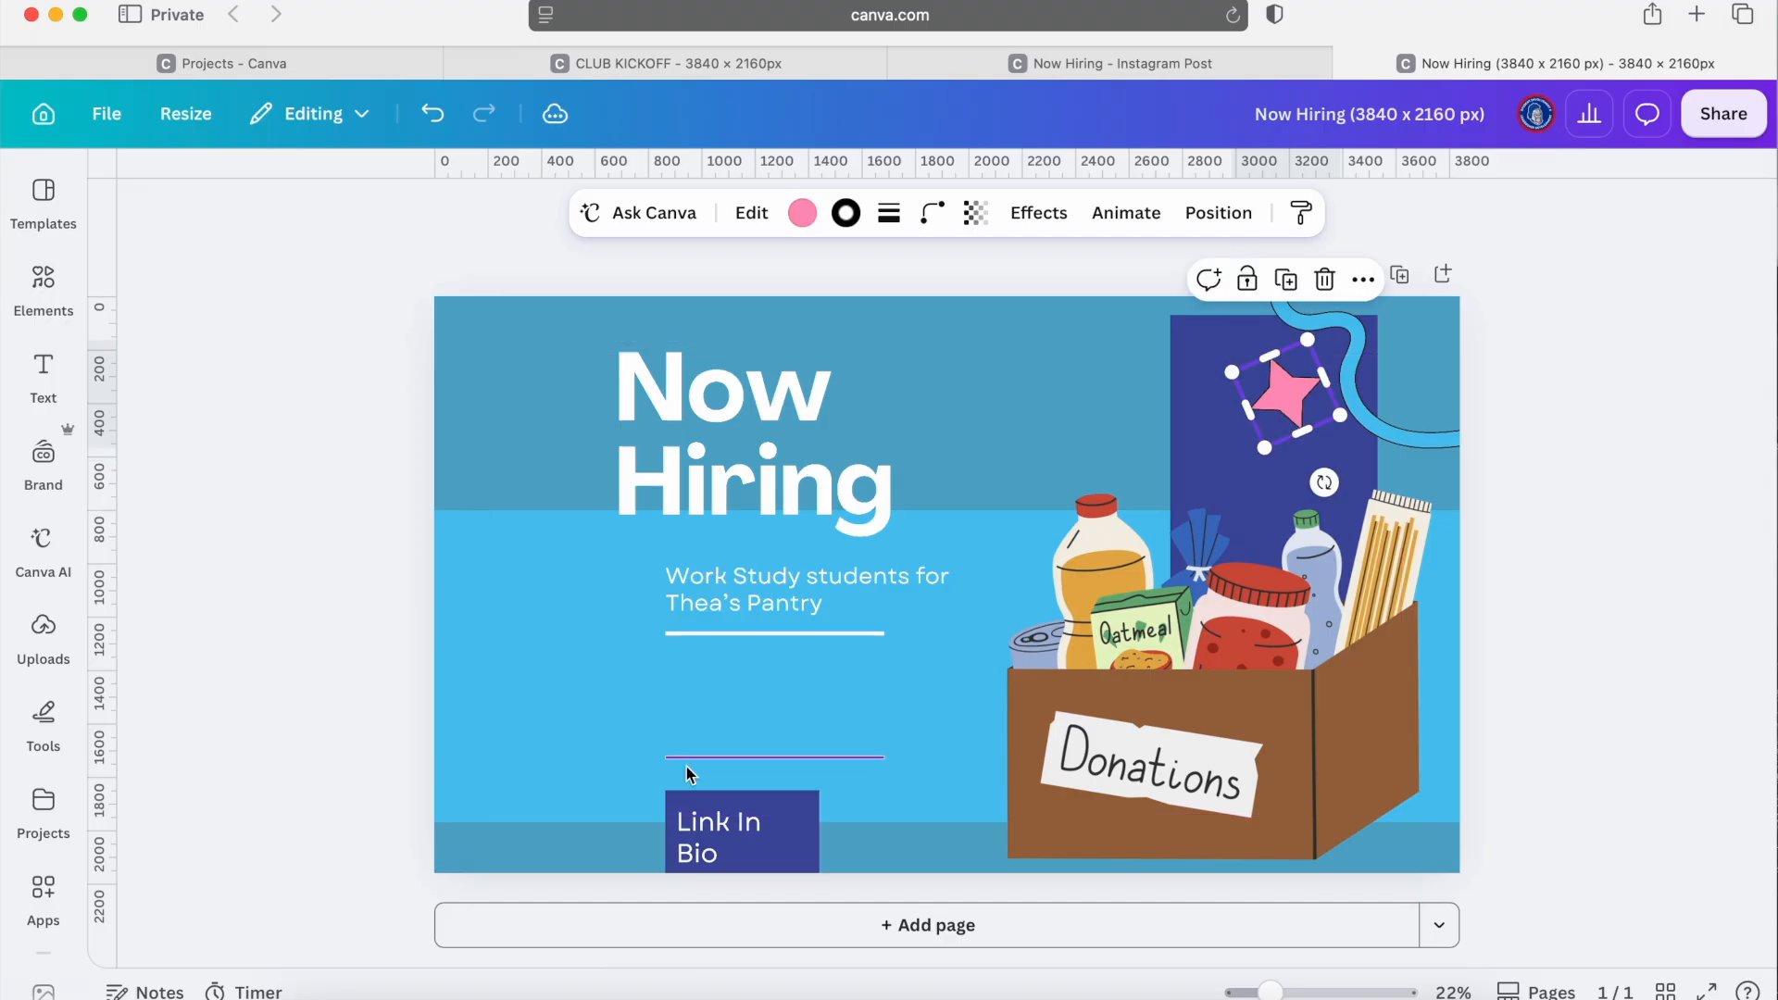
Move the Now Hiring heading further up and left, and delete the upper white divider line.
{"action": "left_click", "coordinate": [759, 472]}
{"action": "left_click_drag", "start_coordinate": [759, 472], "coordinate": [668, 454]}
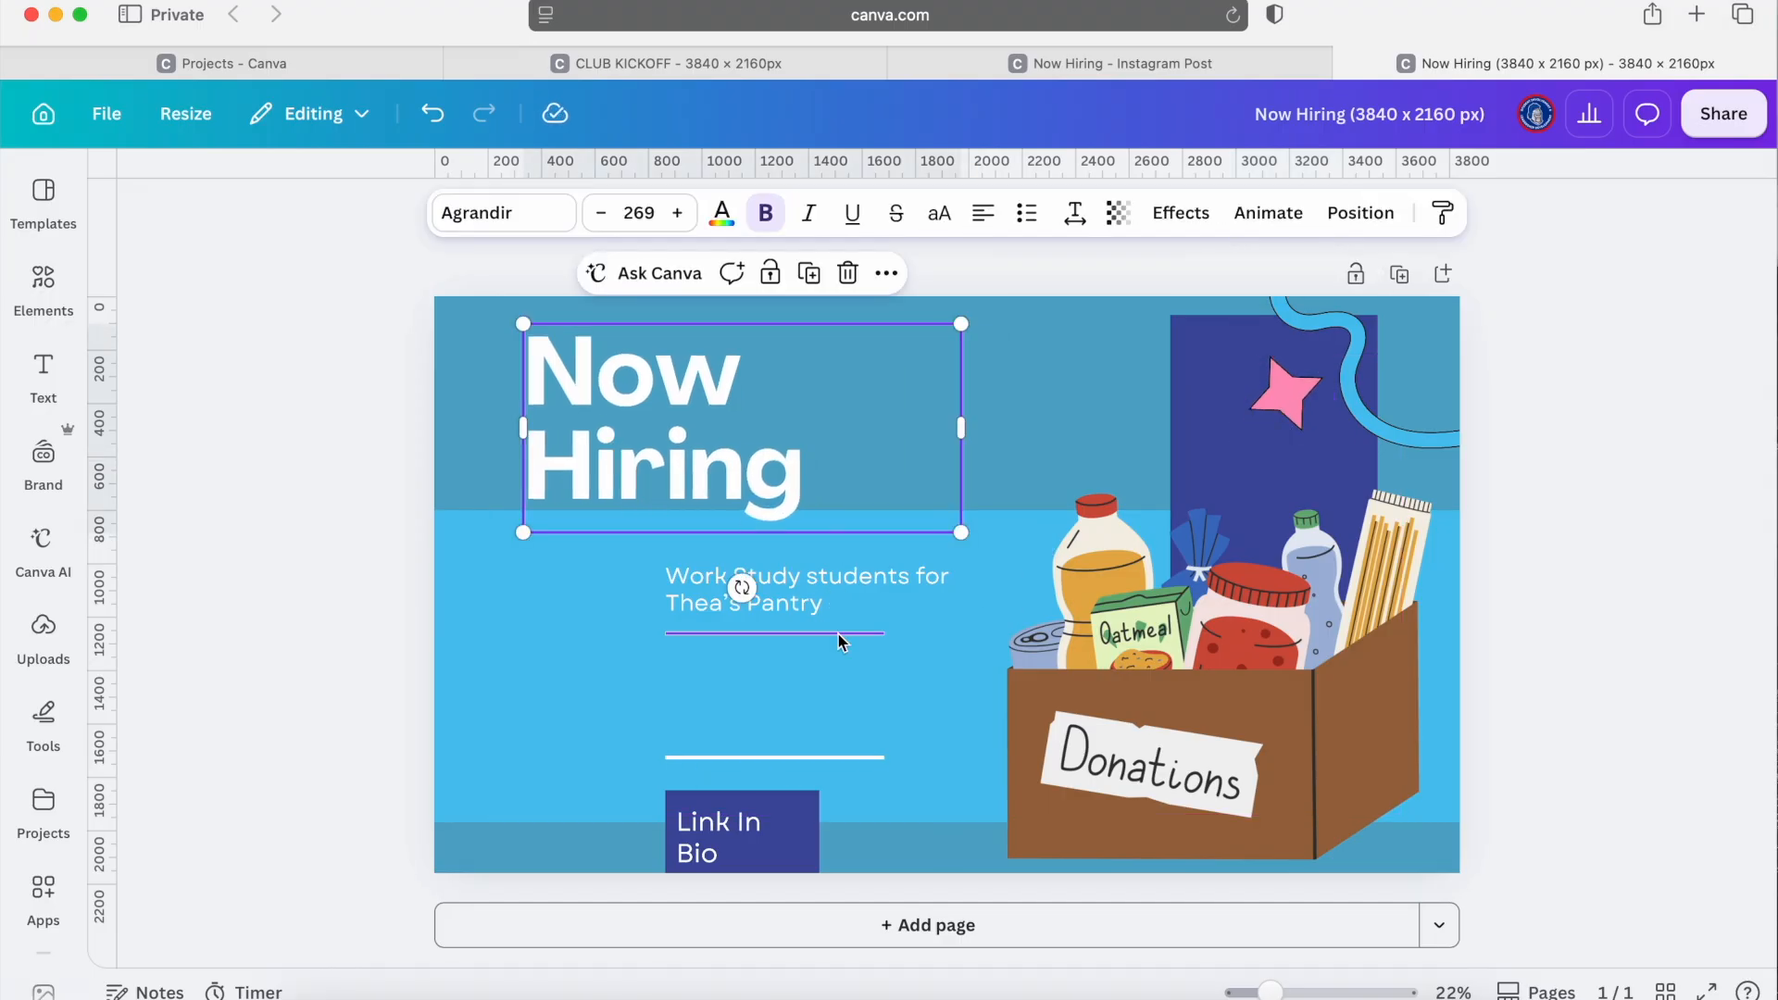
{"action": "key", "text": "Escape"}
Enlarge the Work Study text on two lines aligned under the heading, and place the remaining white line directly beneath it.
{"action": "left_click", "coordinate": [774, 590]}
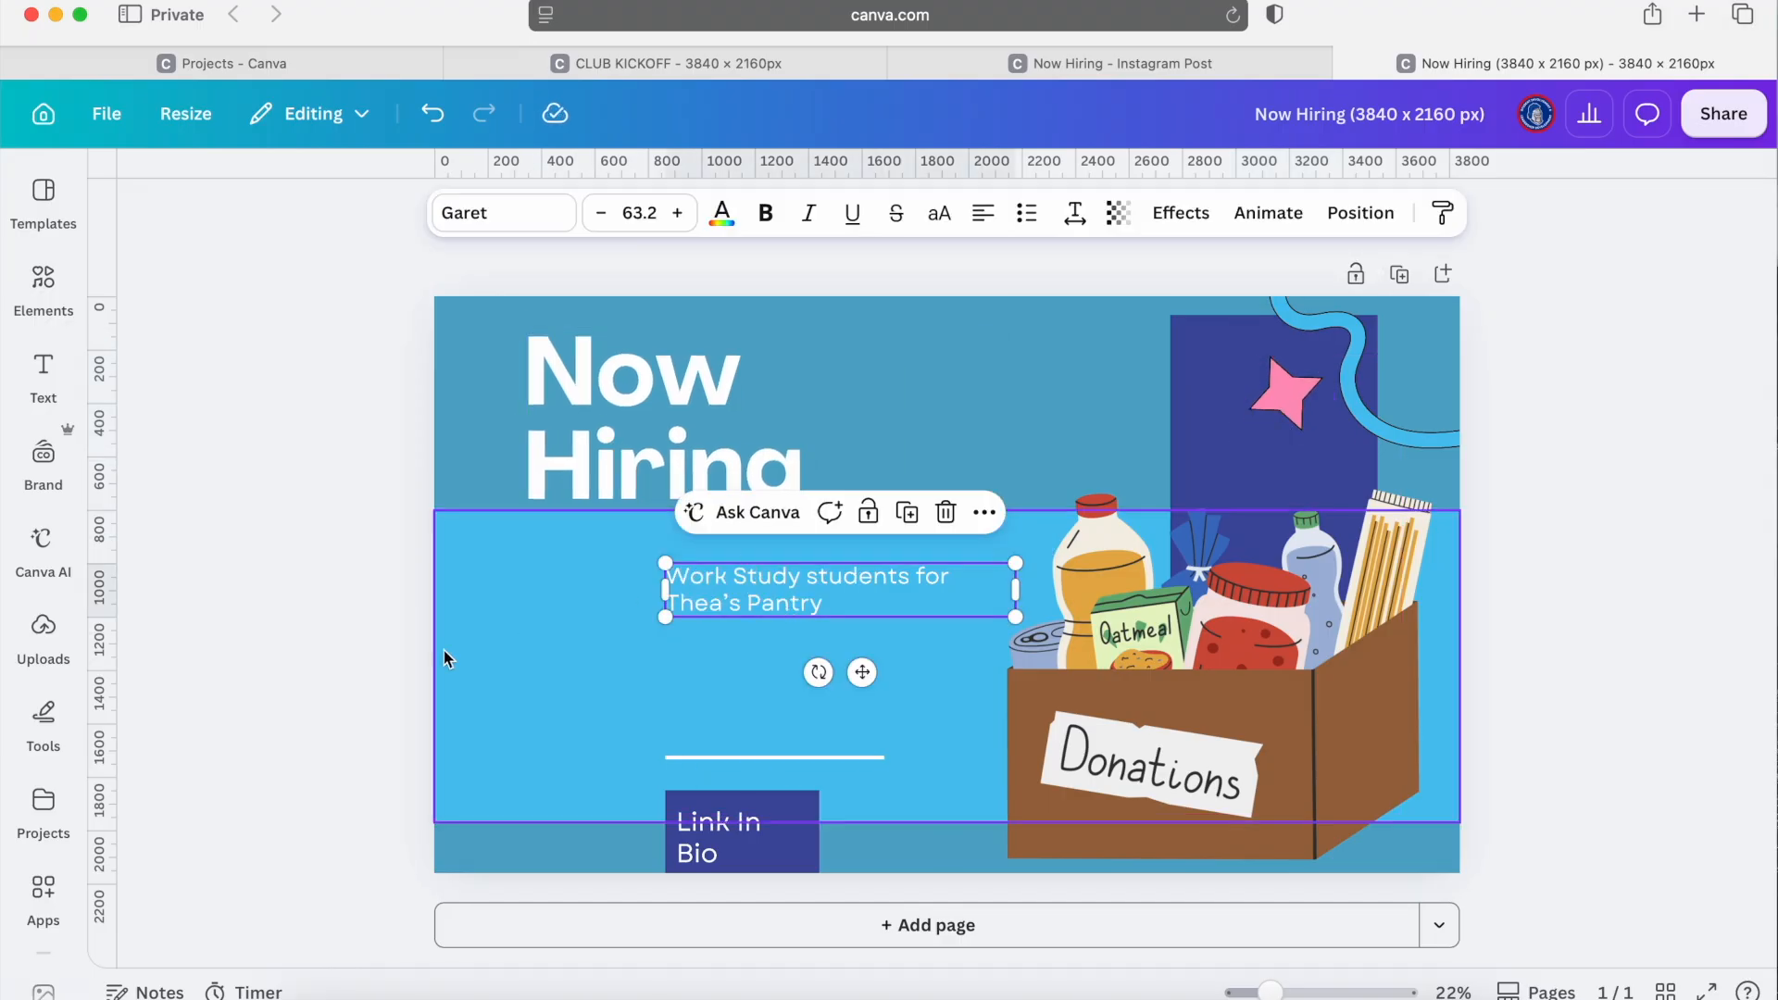
{"action": "left_click_drag", "start_coordinate": [815, 592], "coordinate": [674, 560]}
{"action": "left_click_drag", "start_coordinate": [873, 584], "coordinate": [1039, 655]}
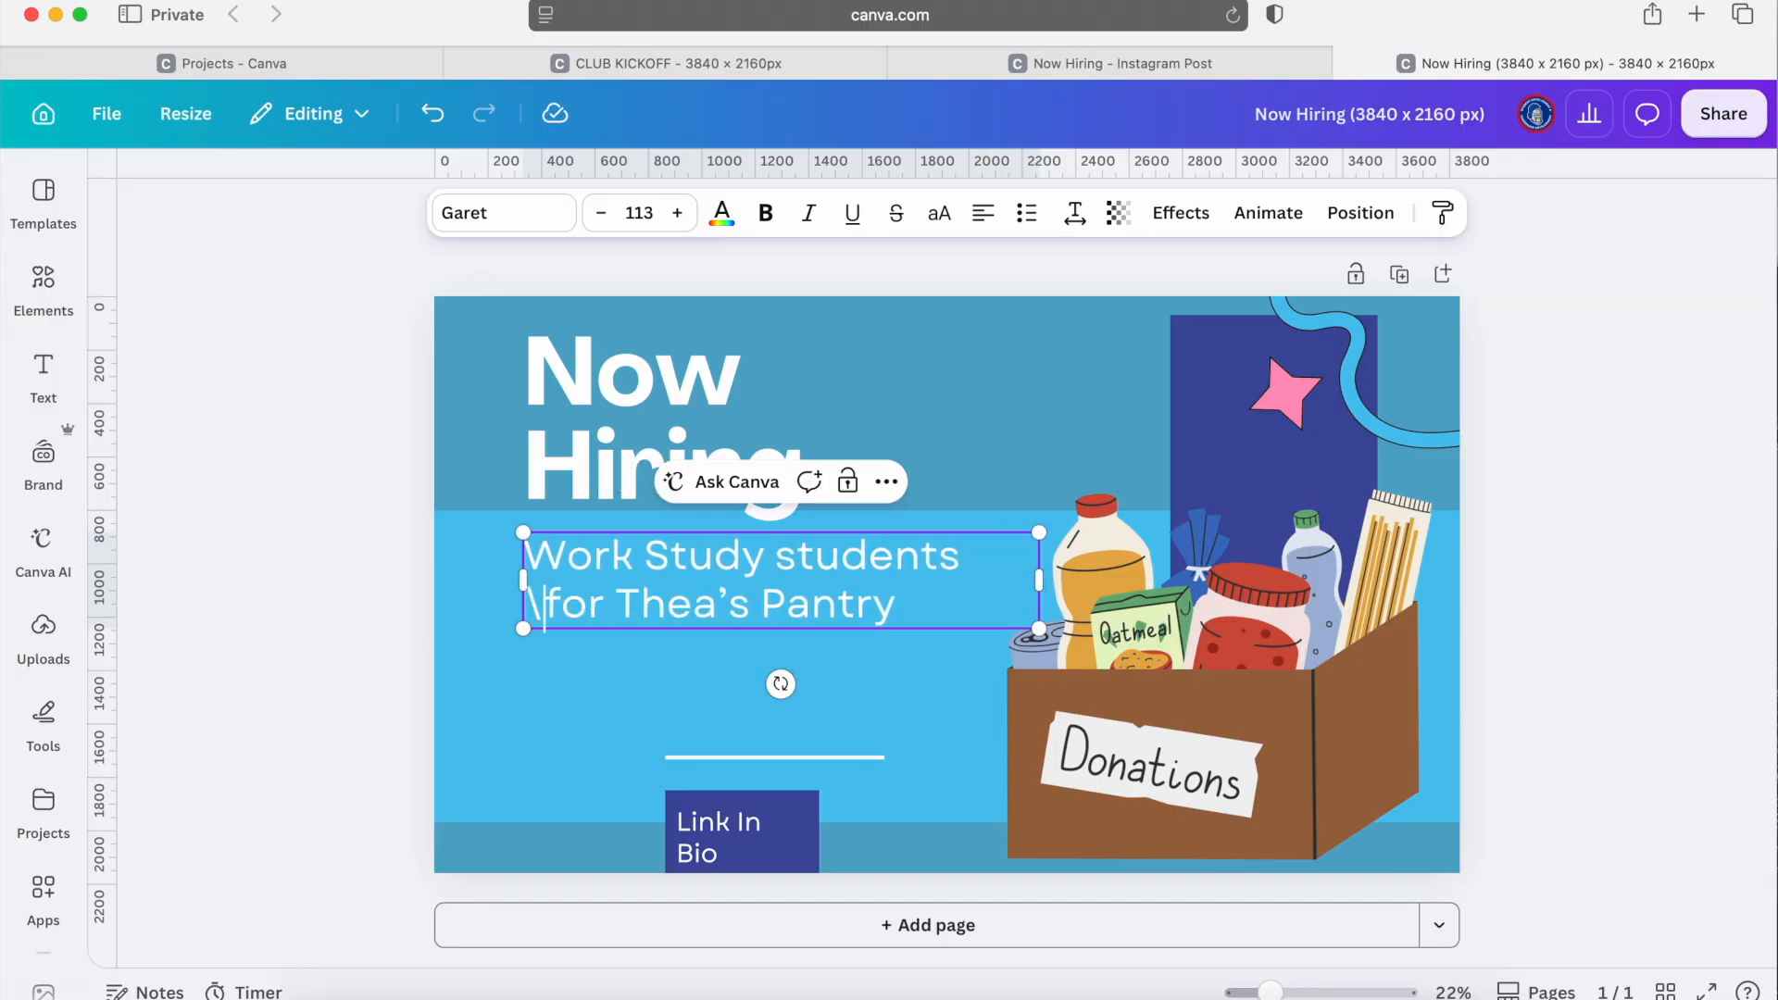
{"action": "left_click_drag", "start_coordinate": [1041, 632], "coordinate": [1108, 678]}
{"action": "left_click", "coordinate": [774, 757]}
{"action": "left_click_drag", "start_coordinate": [763, 759], "coordinate": [621, 662]}
Move the dark blue Link In Bio box under the white line, widen it, and place its text inside.
{"action": "left_click", "coordinate": [776, 811]}
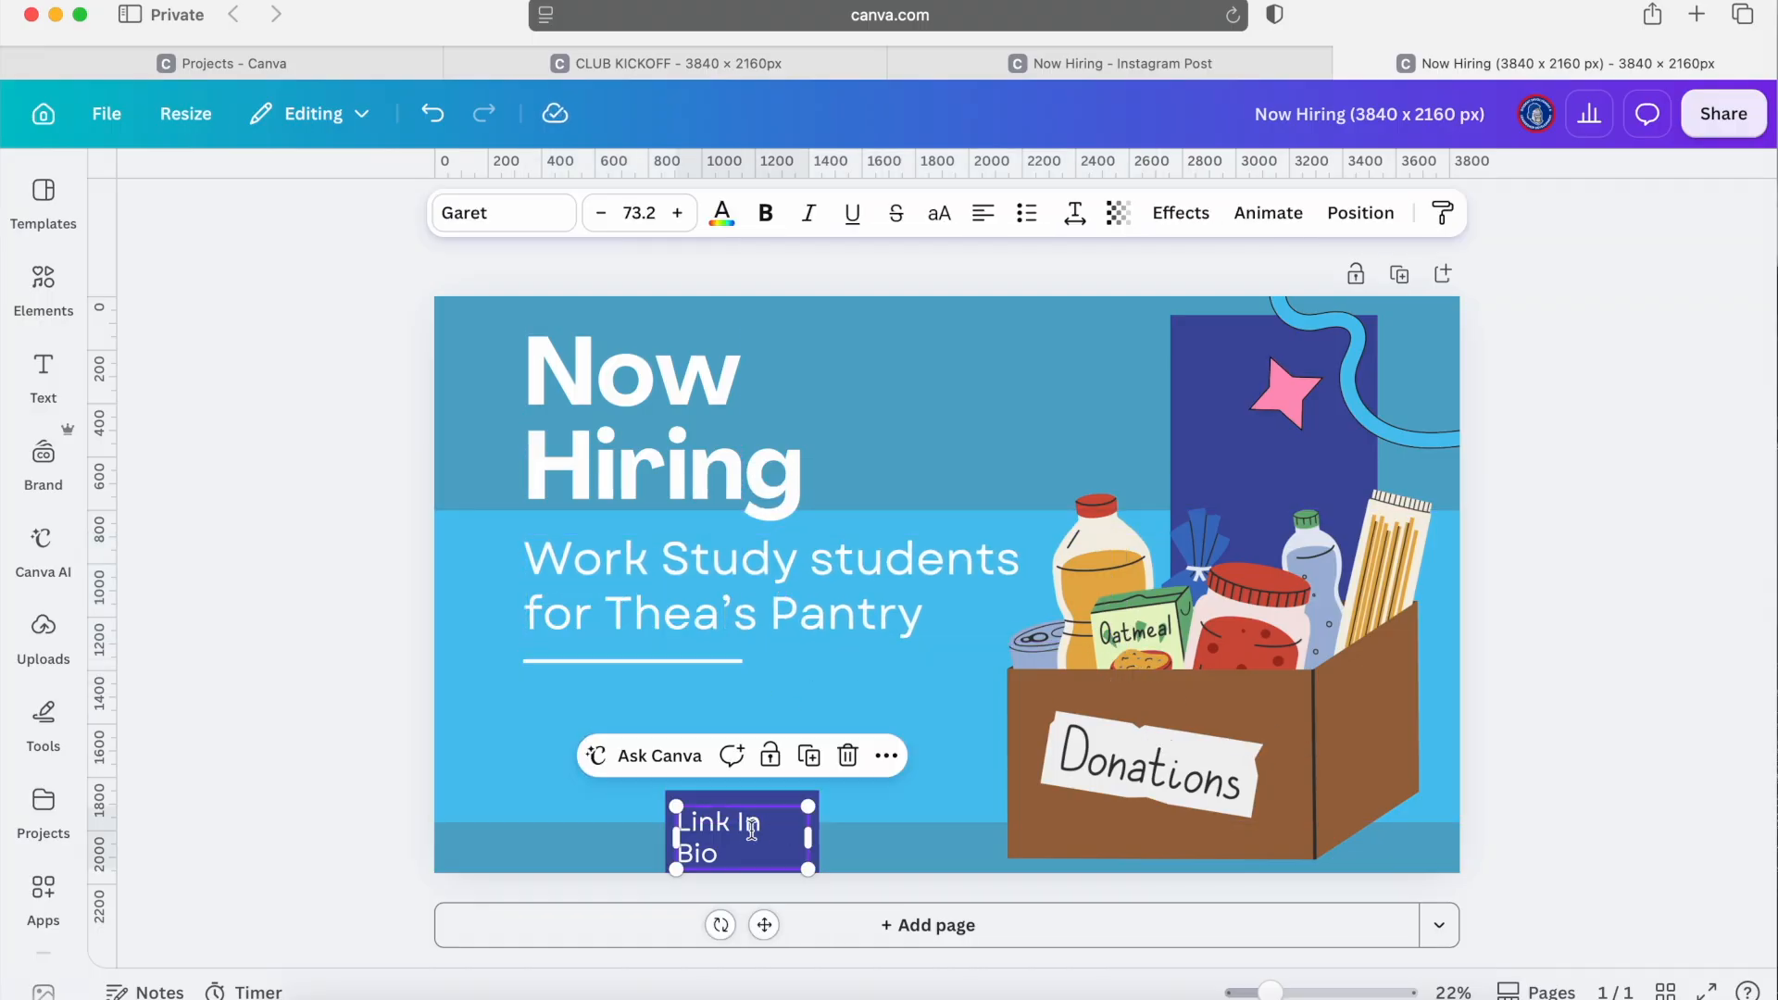
{"action": "left_click", "coordinate": [794, 825]}
{"action": "left_click", "coordinate": [802, 836]}
{"action": "left_click", "coordinate": [815, 845]}
{"action": "left_click_drag", "start_coordinate": [815, 845], "coordinate": [973, 738]}
{"action": "left_click_drag", "start_coordinate": [714, 836], "coordinate": [578, 721]}
Replace the Link In Bio text with "Apply online at worcester.edu/careers" and widen its text box to fit two lines.
{"action": "double_click", "coordinate": [578, 721]}
{"action": "key", "text": "ctrl+a"}
{"action": "type", "text": "Apply"}
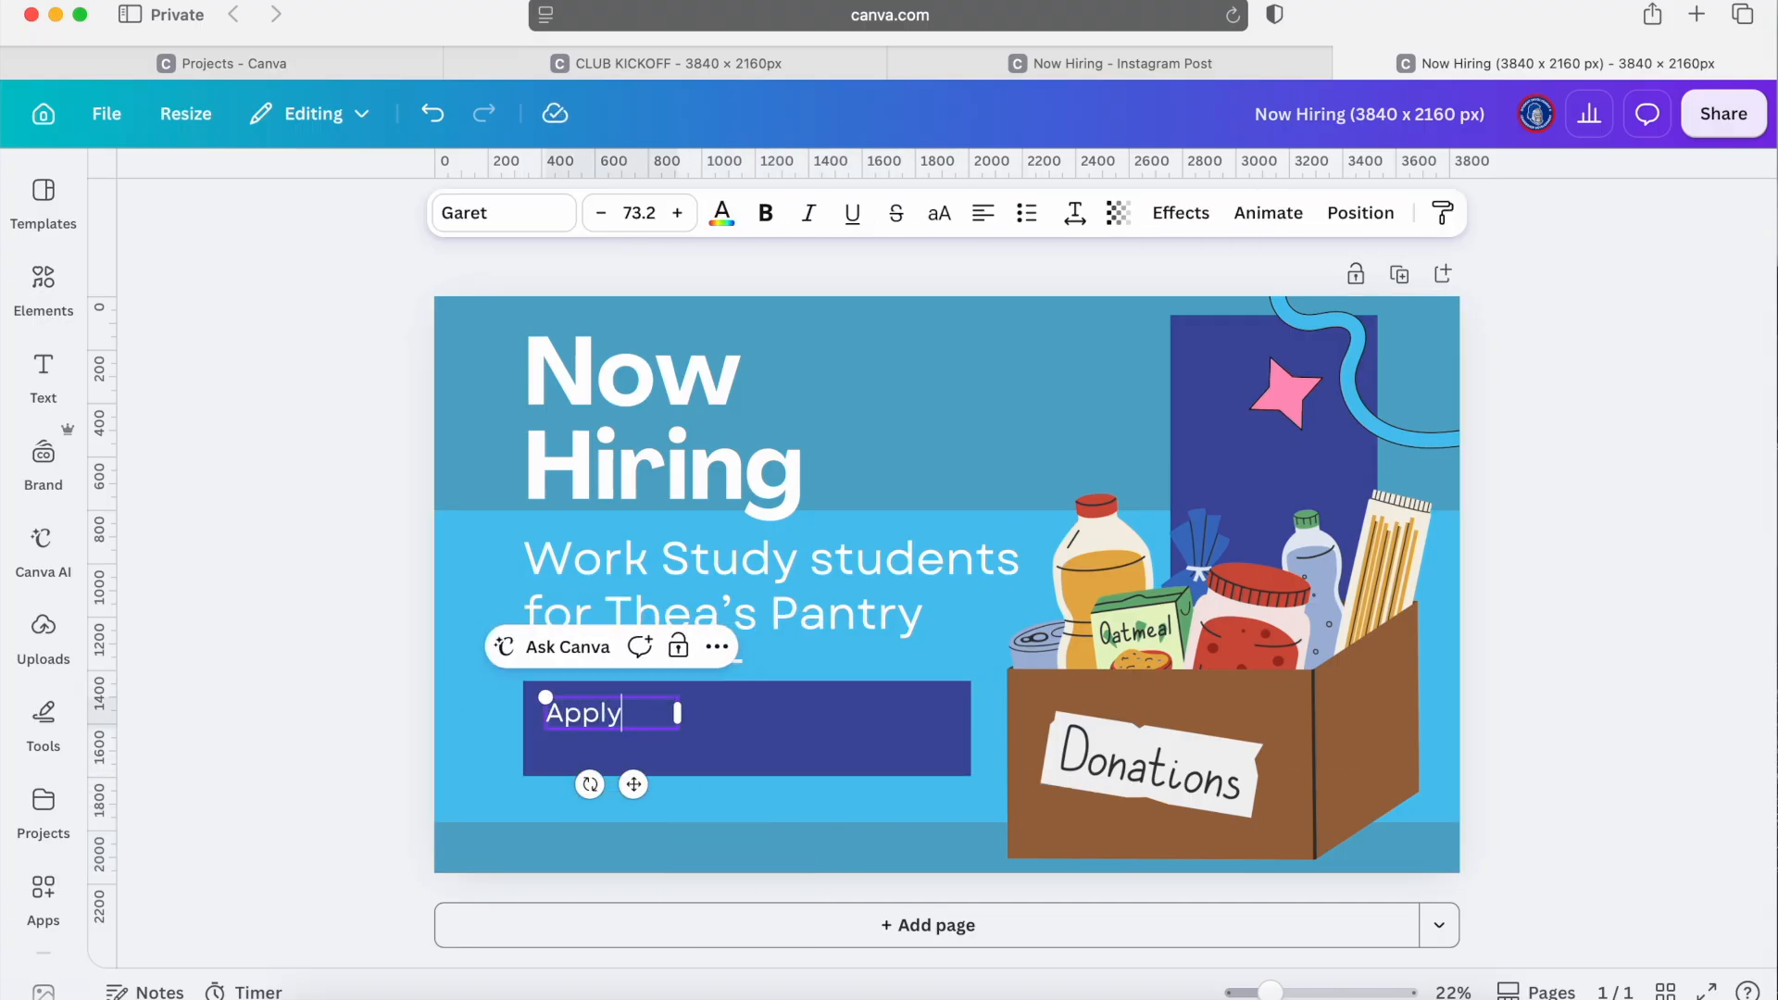
{"action": "type", "text": " online at worcester.edu/careers"}
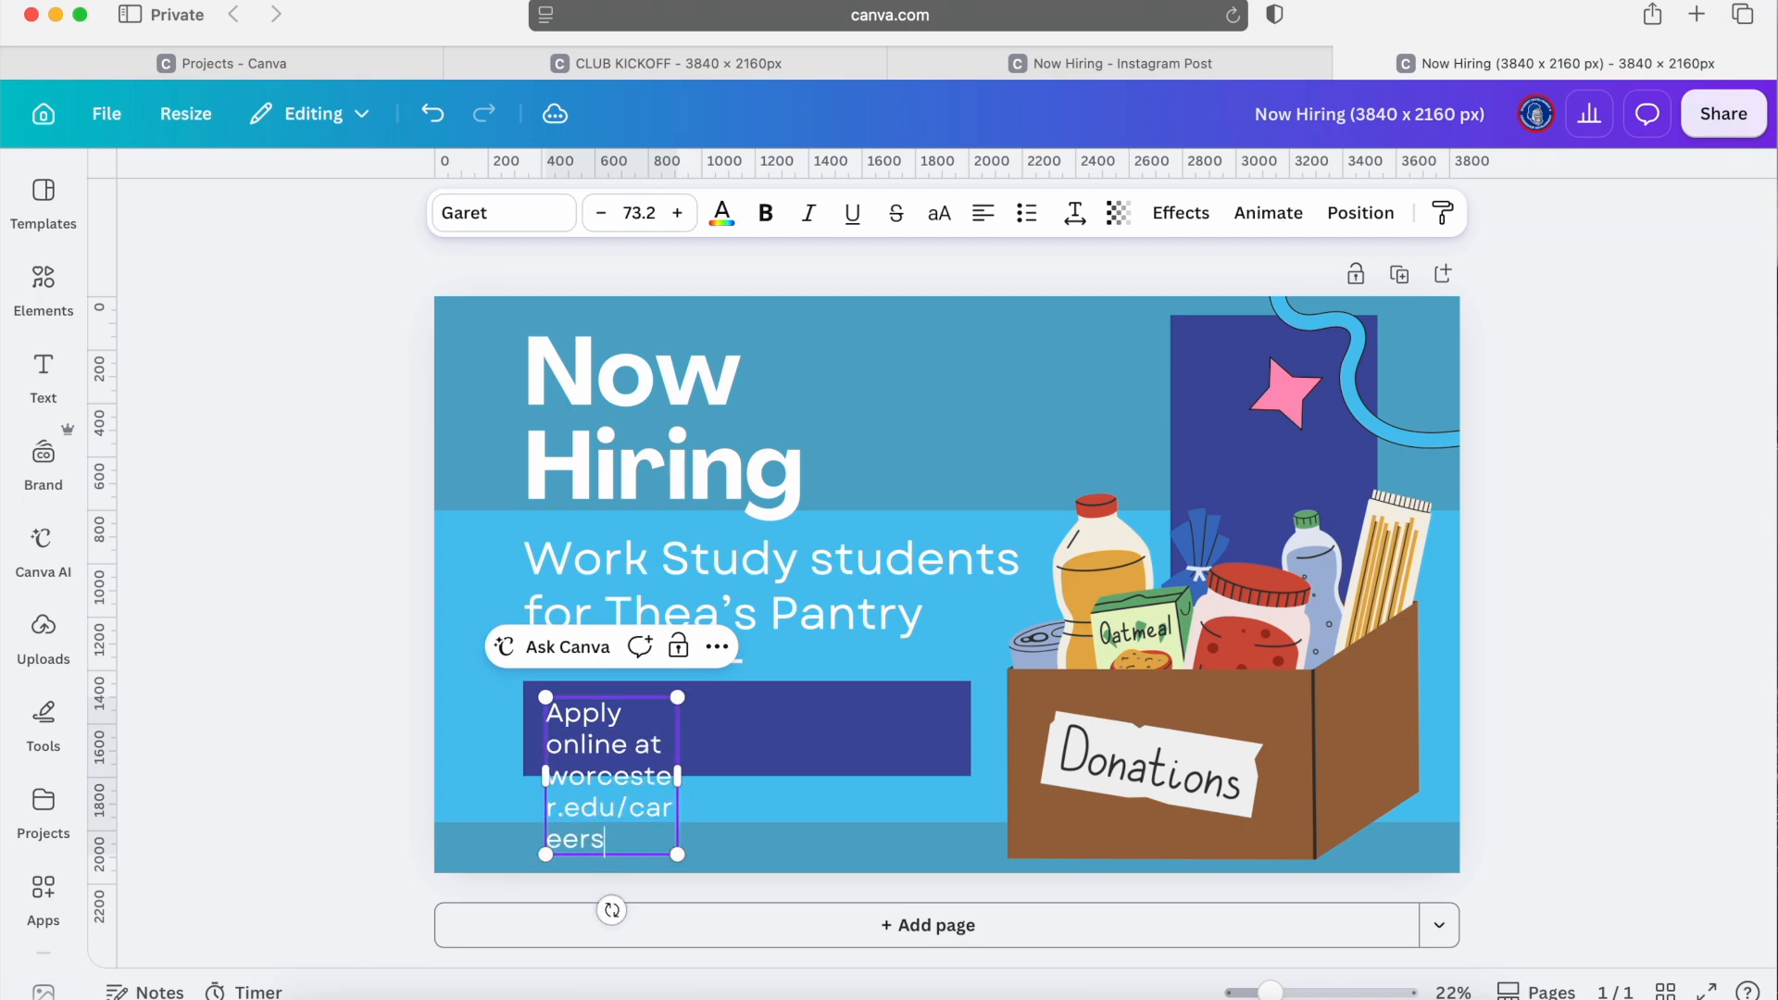
{"action": "left_click_drag", "start_coordinate": [690, 759], "coordinate": [947, 776]}
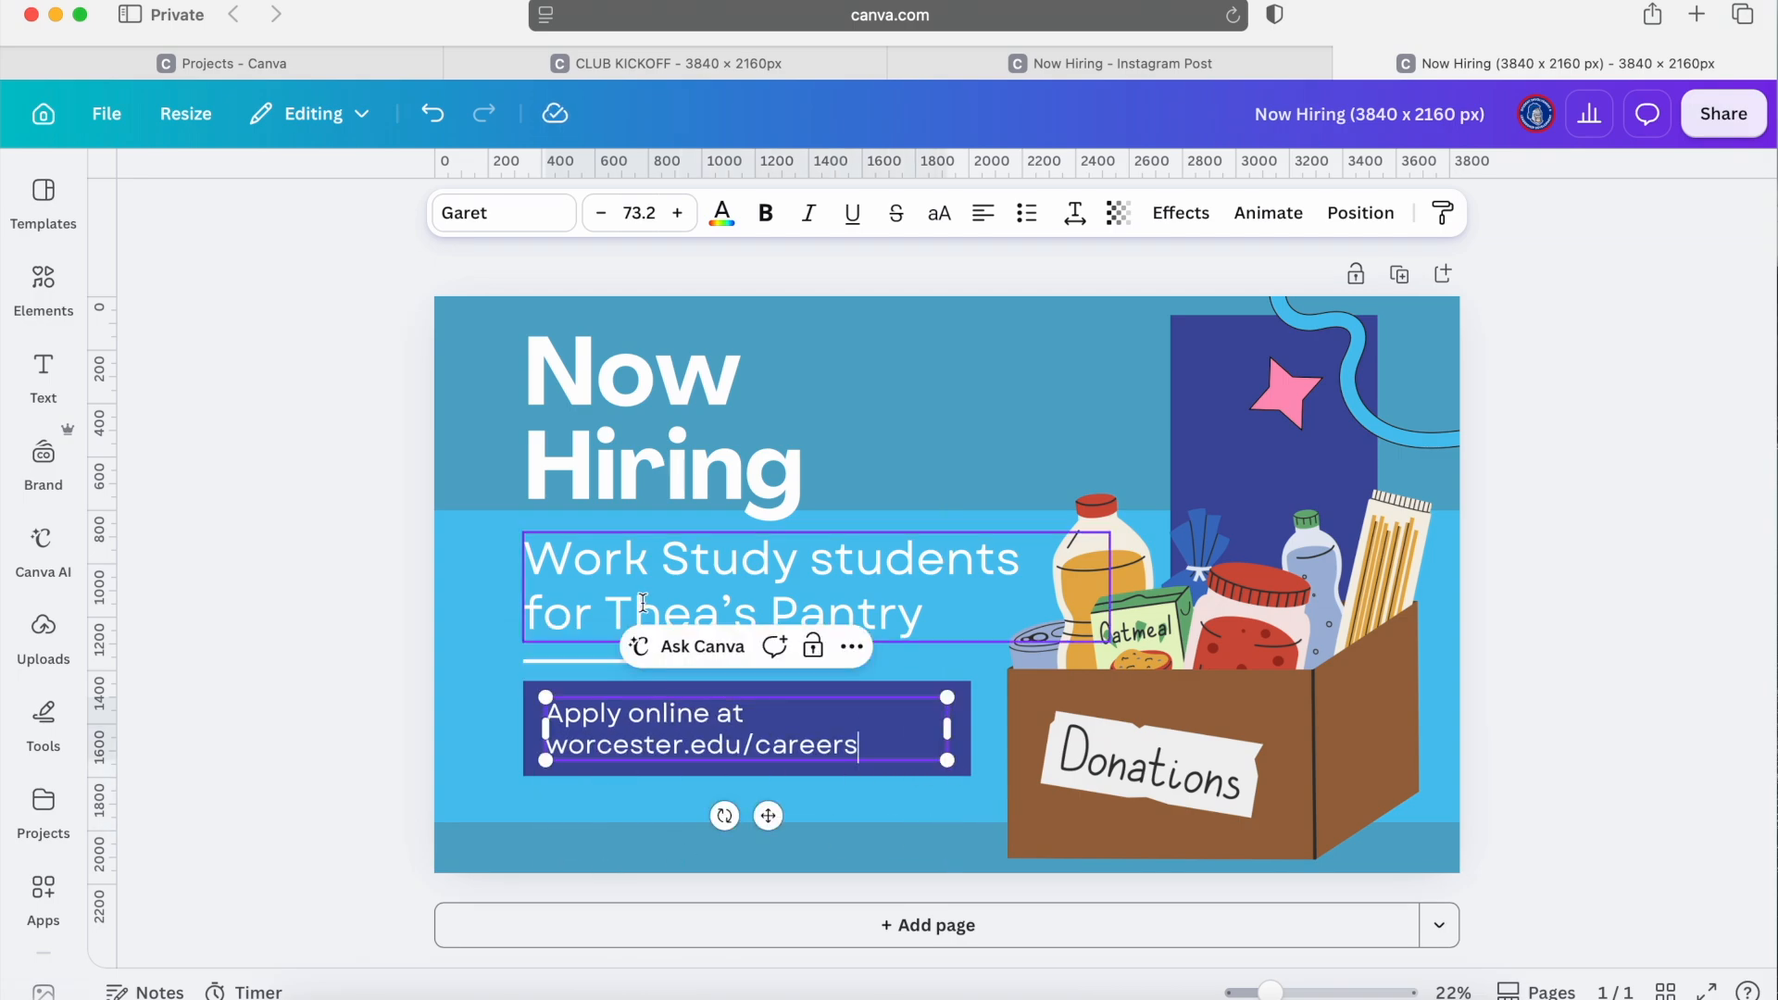
Set the application text's font size to 100 and widen its text box so it stays on two lines.
{"action": "triple_click", "coordinate": [642, 725]}
{"action": "left_click", "coordinate": [639, 213]}
{"action": "type", "text": "100"}
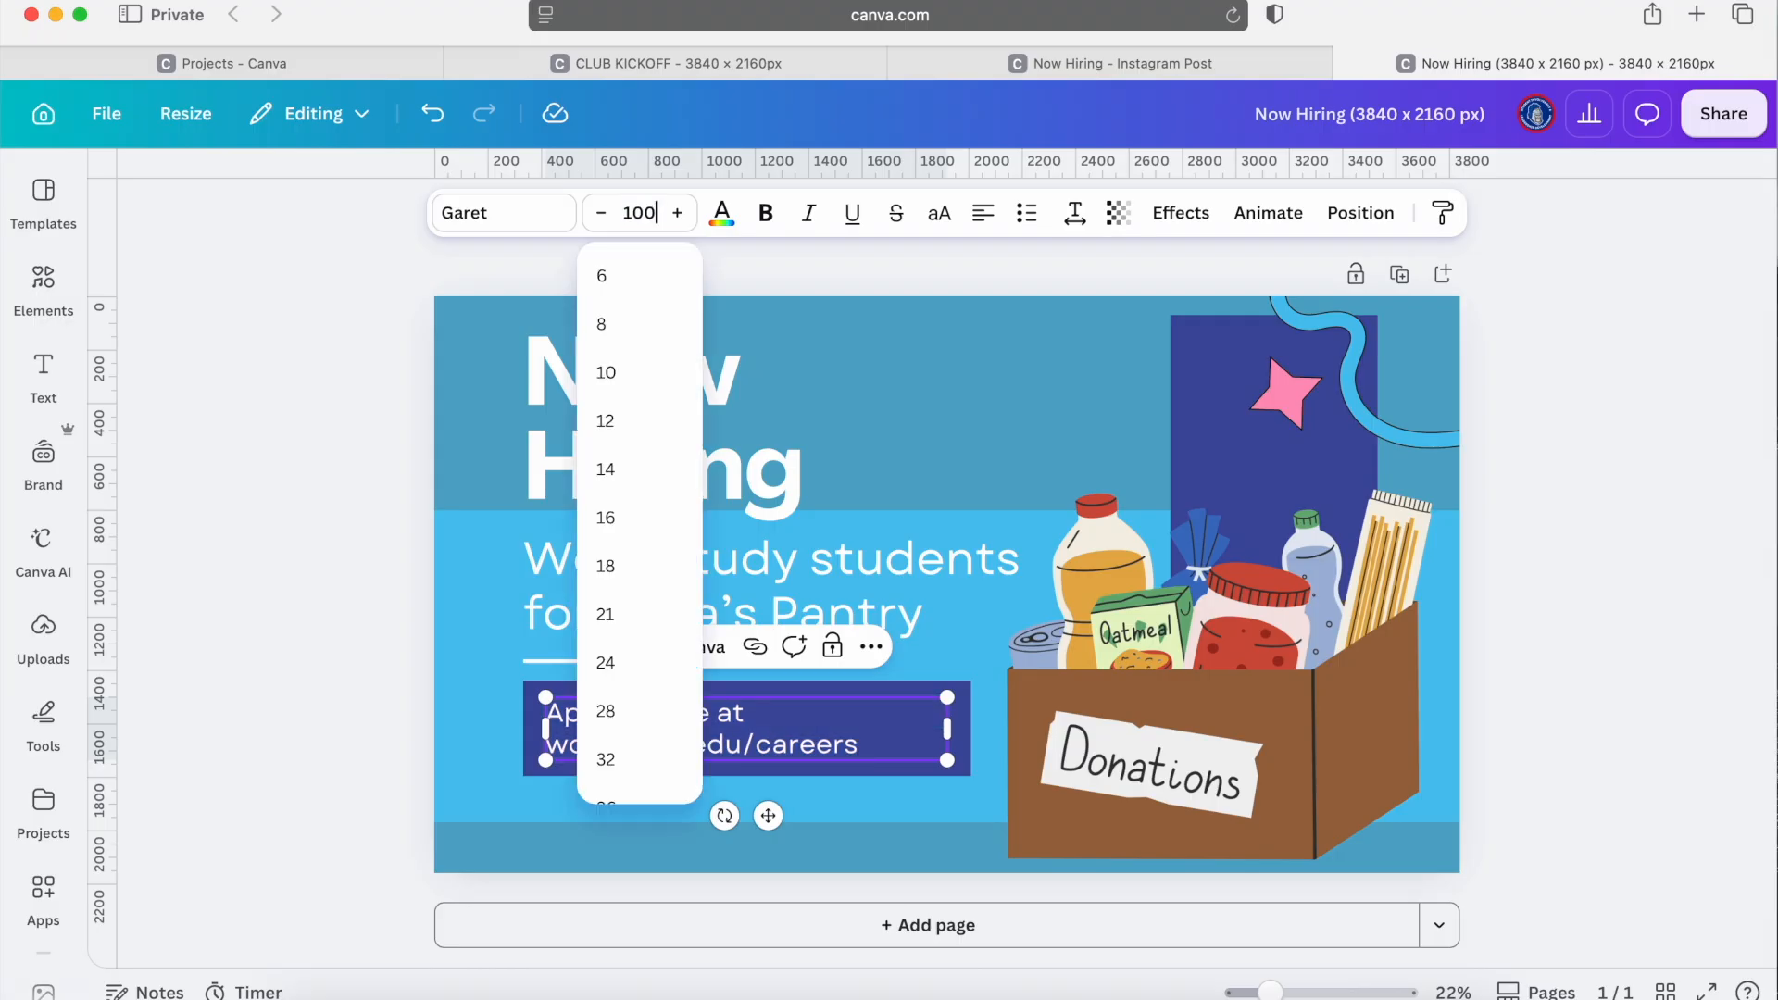
{"action": "key", "text": "Return"}
{"action": "left_click_drag", "start_coordinate": [946, 761], "coordinate": [990, 761]}
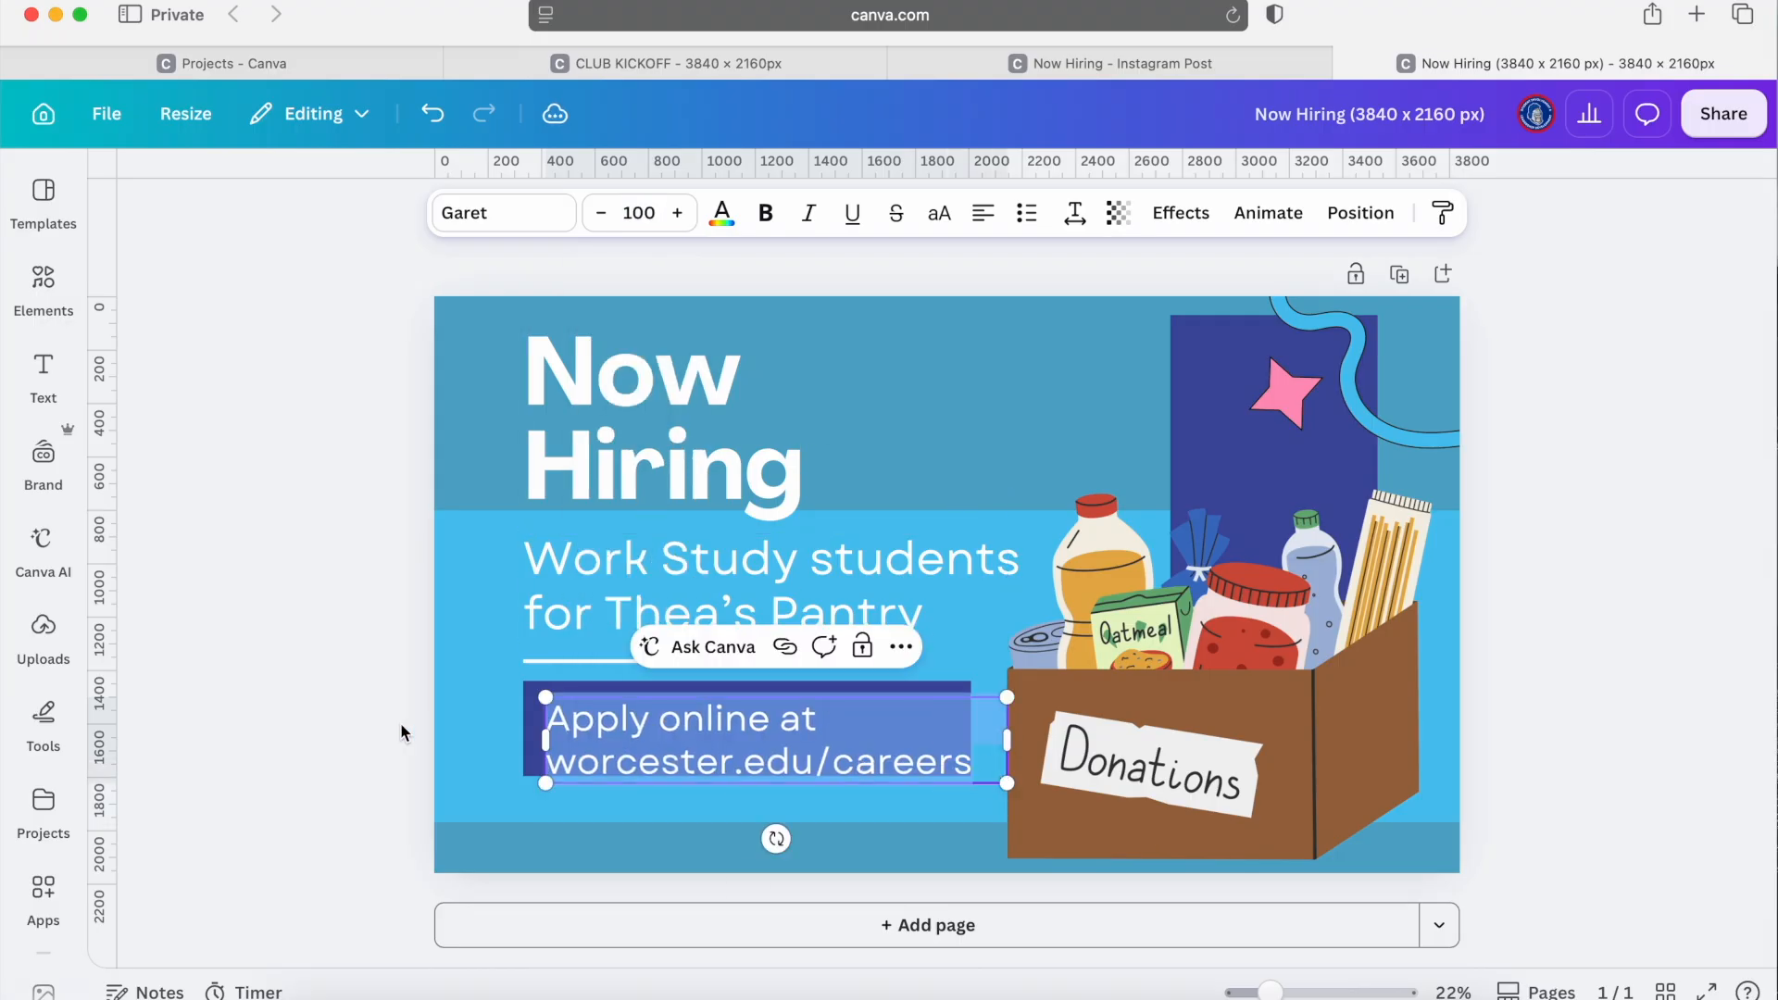
Enlarge the dark blue box behind the application text so it surrounds both lines with a margin.
{"action": "left_click", "coordinate": [345, 716]}
{"action": "left_click", "coordinate": [529, 696]}
{"action": "left_click_drag", "start_coordinate": [975, 779], "coordinate": [997, 807]}
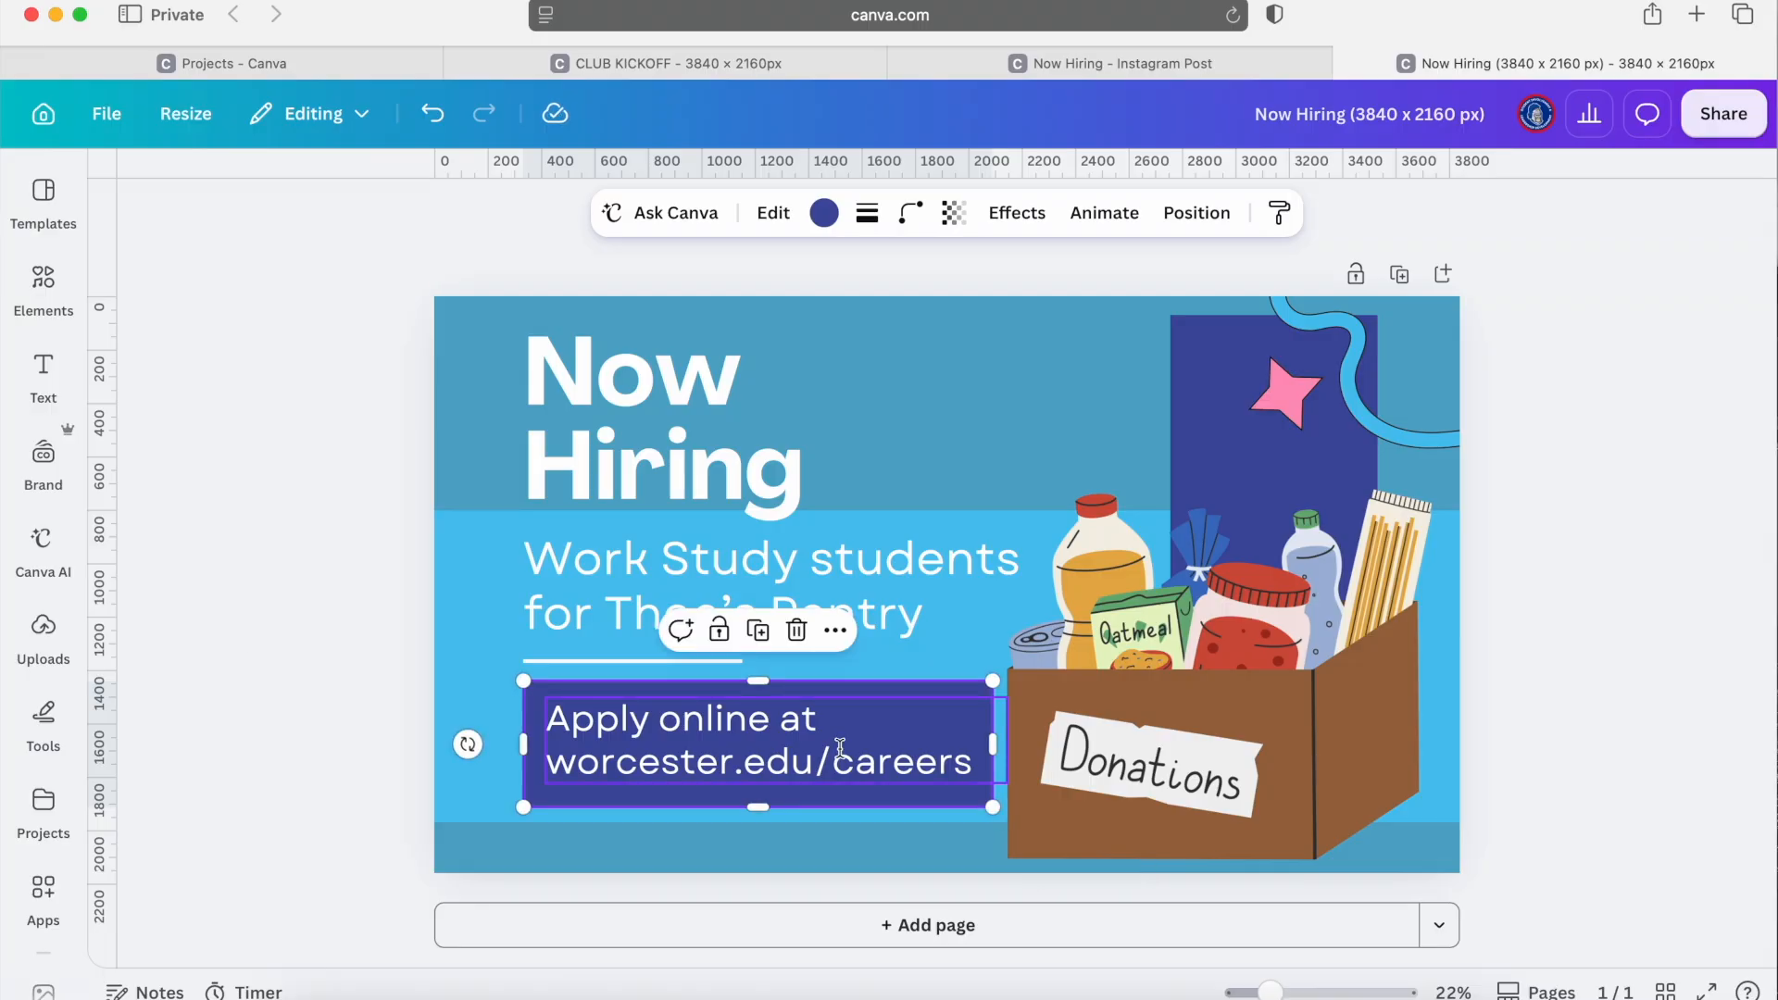
Search the apps for "qr code" and open Static QR codes.
{"action": "left_click", "coordinate": [44, 727]}
{"action": "scroll", "coordinate": [41, 767], "scroll_direction": "down", "scroll_amount": 2}
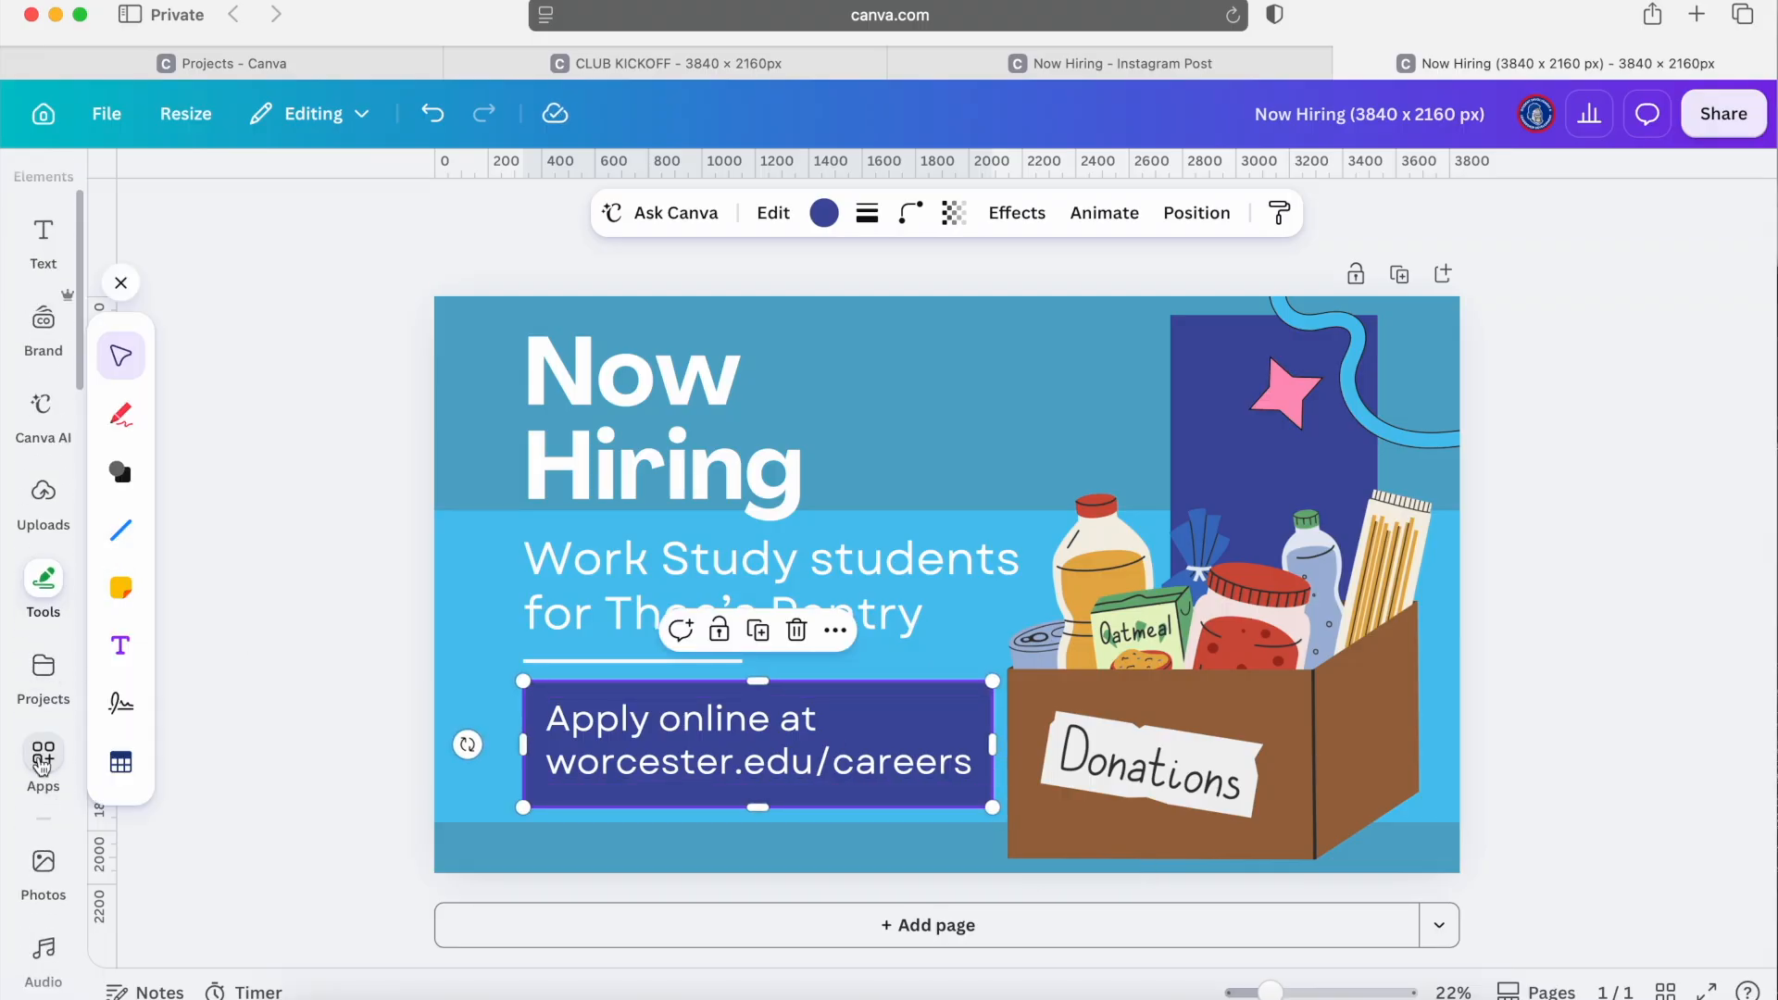
{"action": "left_click", "coordinate": [43, 759]}
{"action": "left_click", "coordinate": [266, 213]}
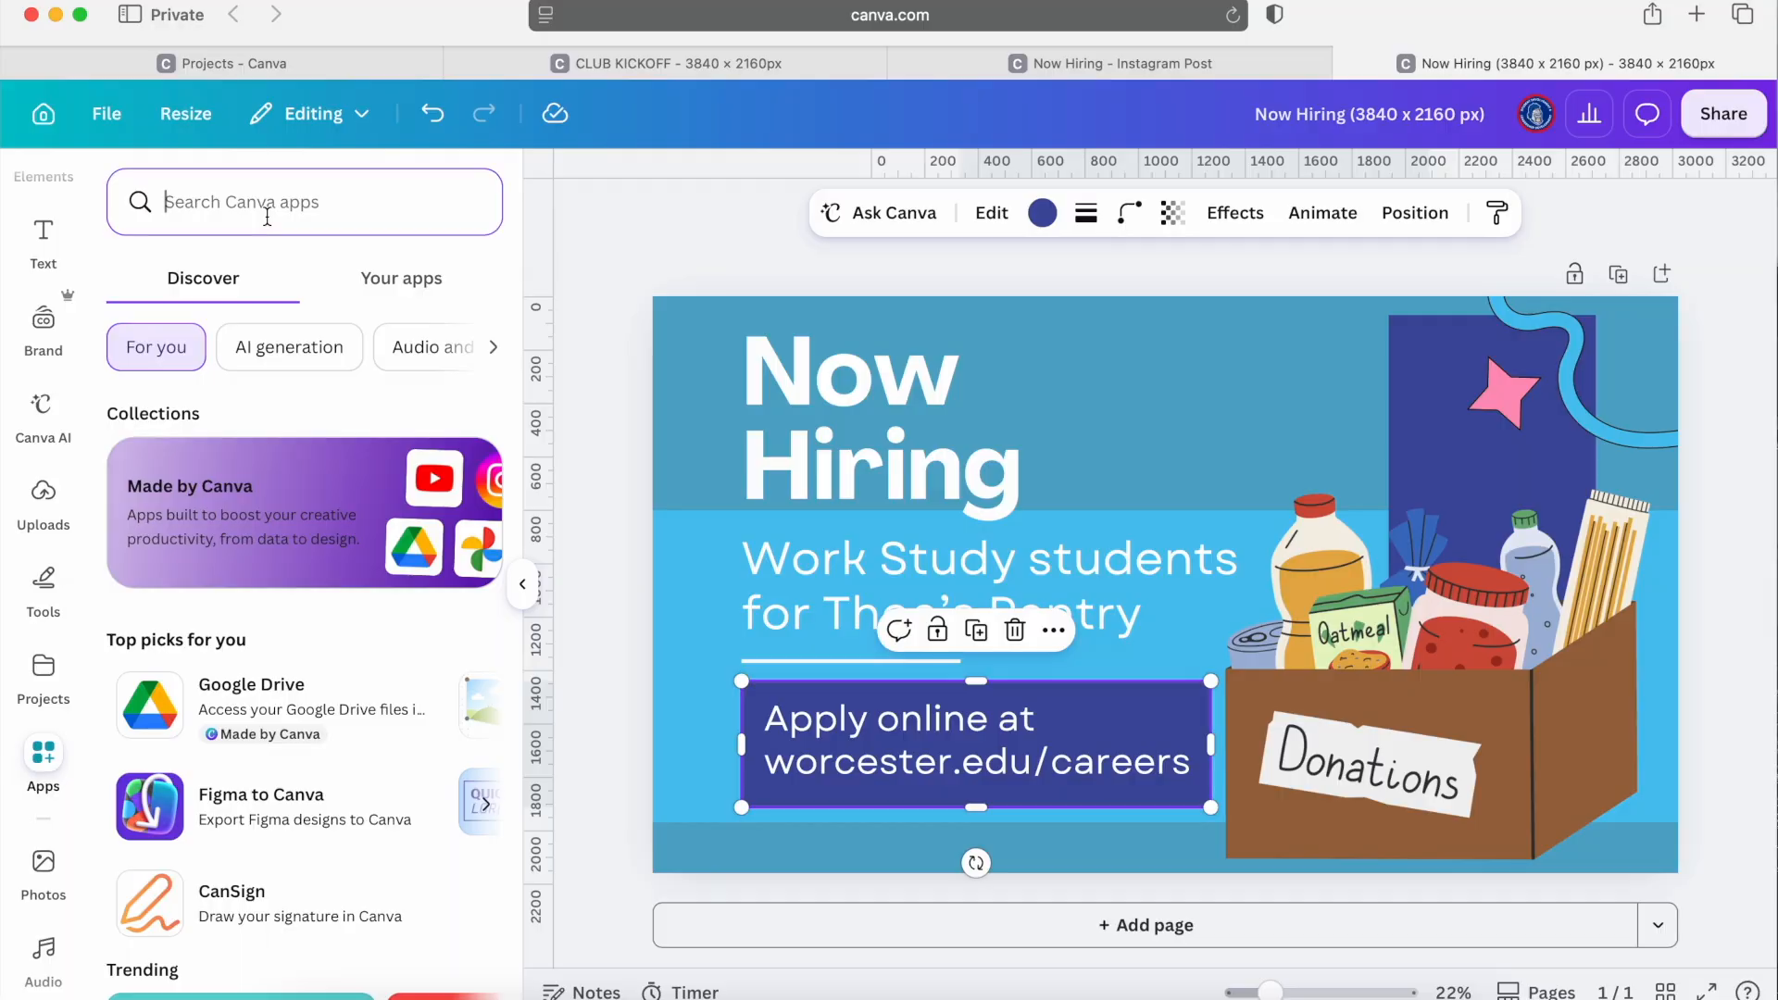
{"action": "type", "text": "qr code"}
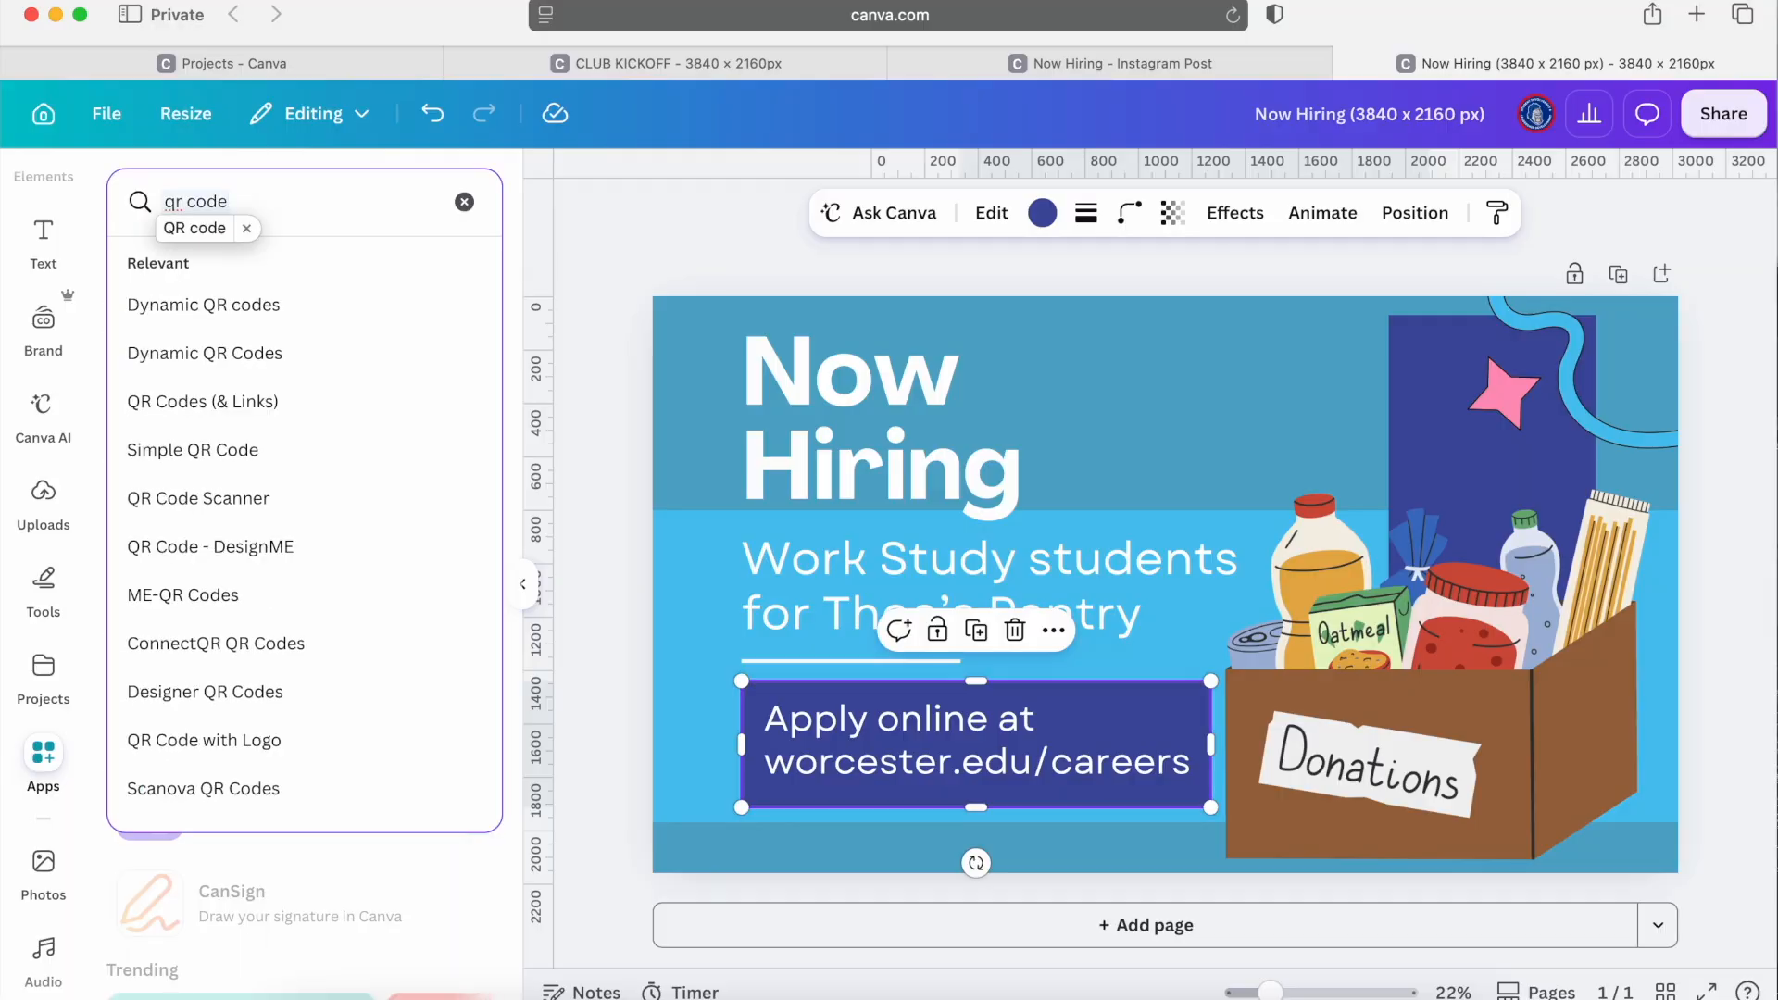
{"action": "key", "text": "Return"}
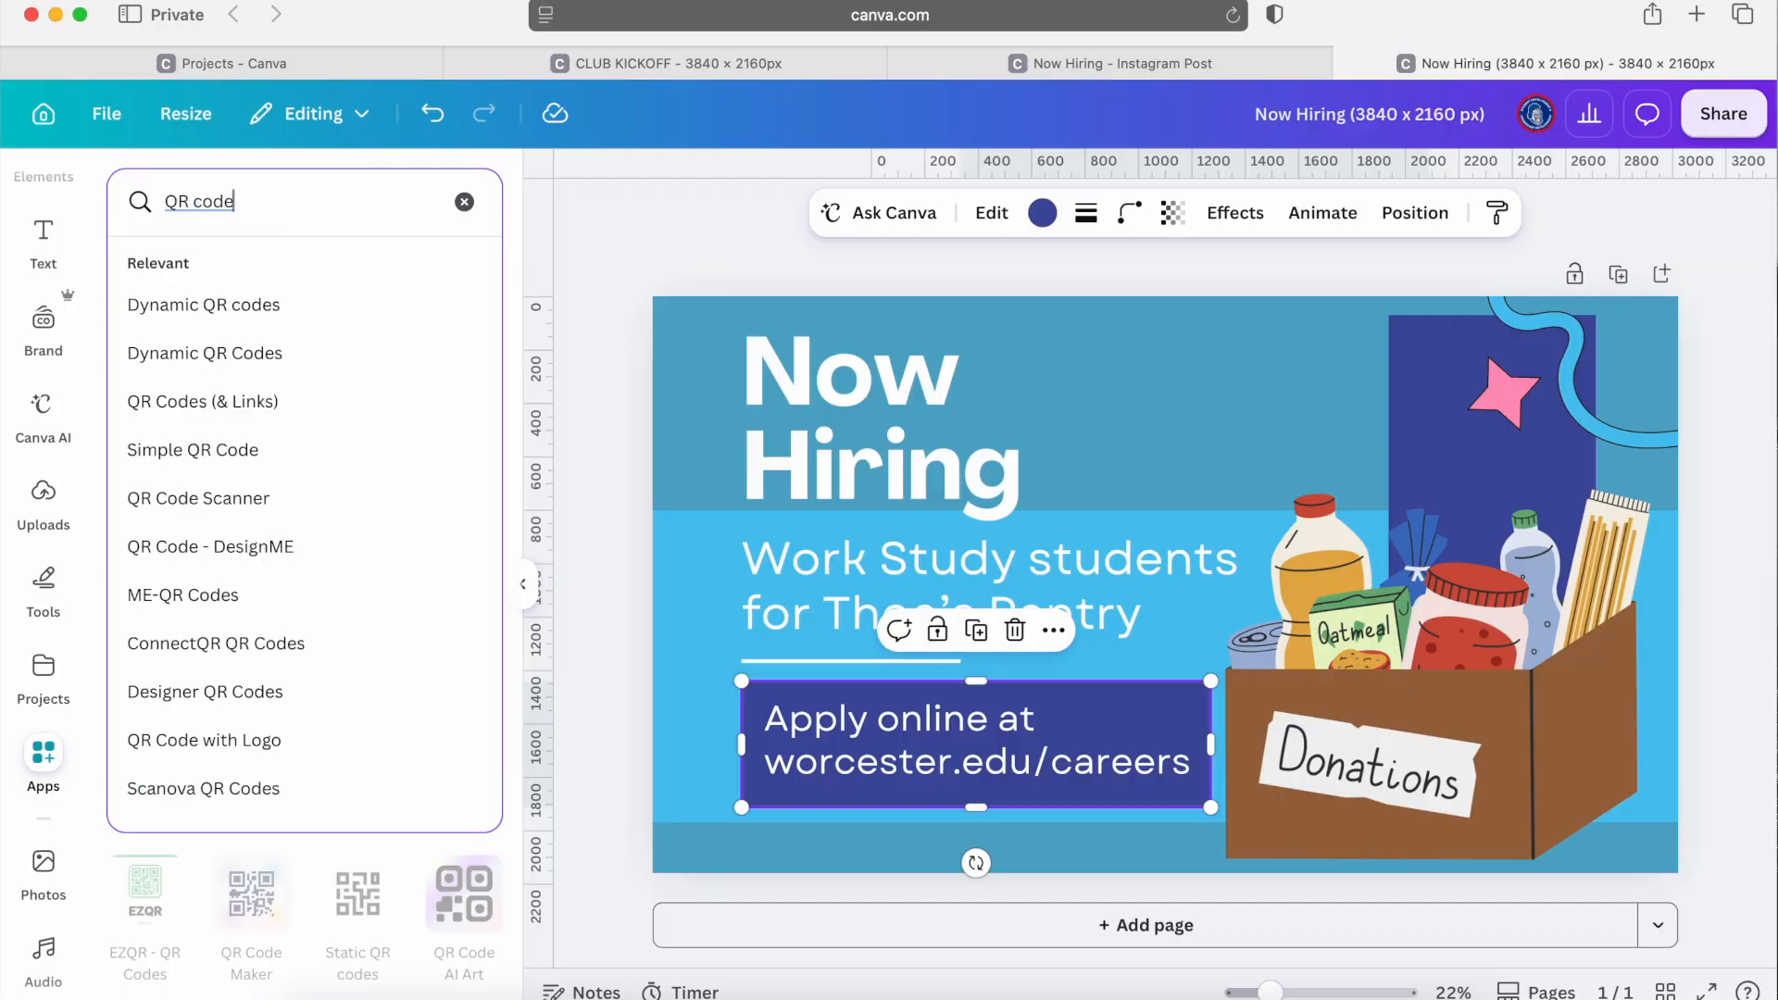
{"action": "left_click", "coordinate": [381, 846]}
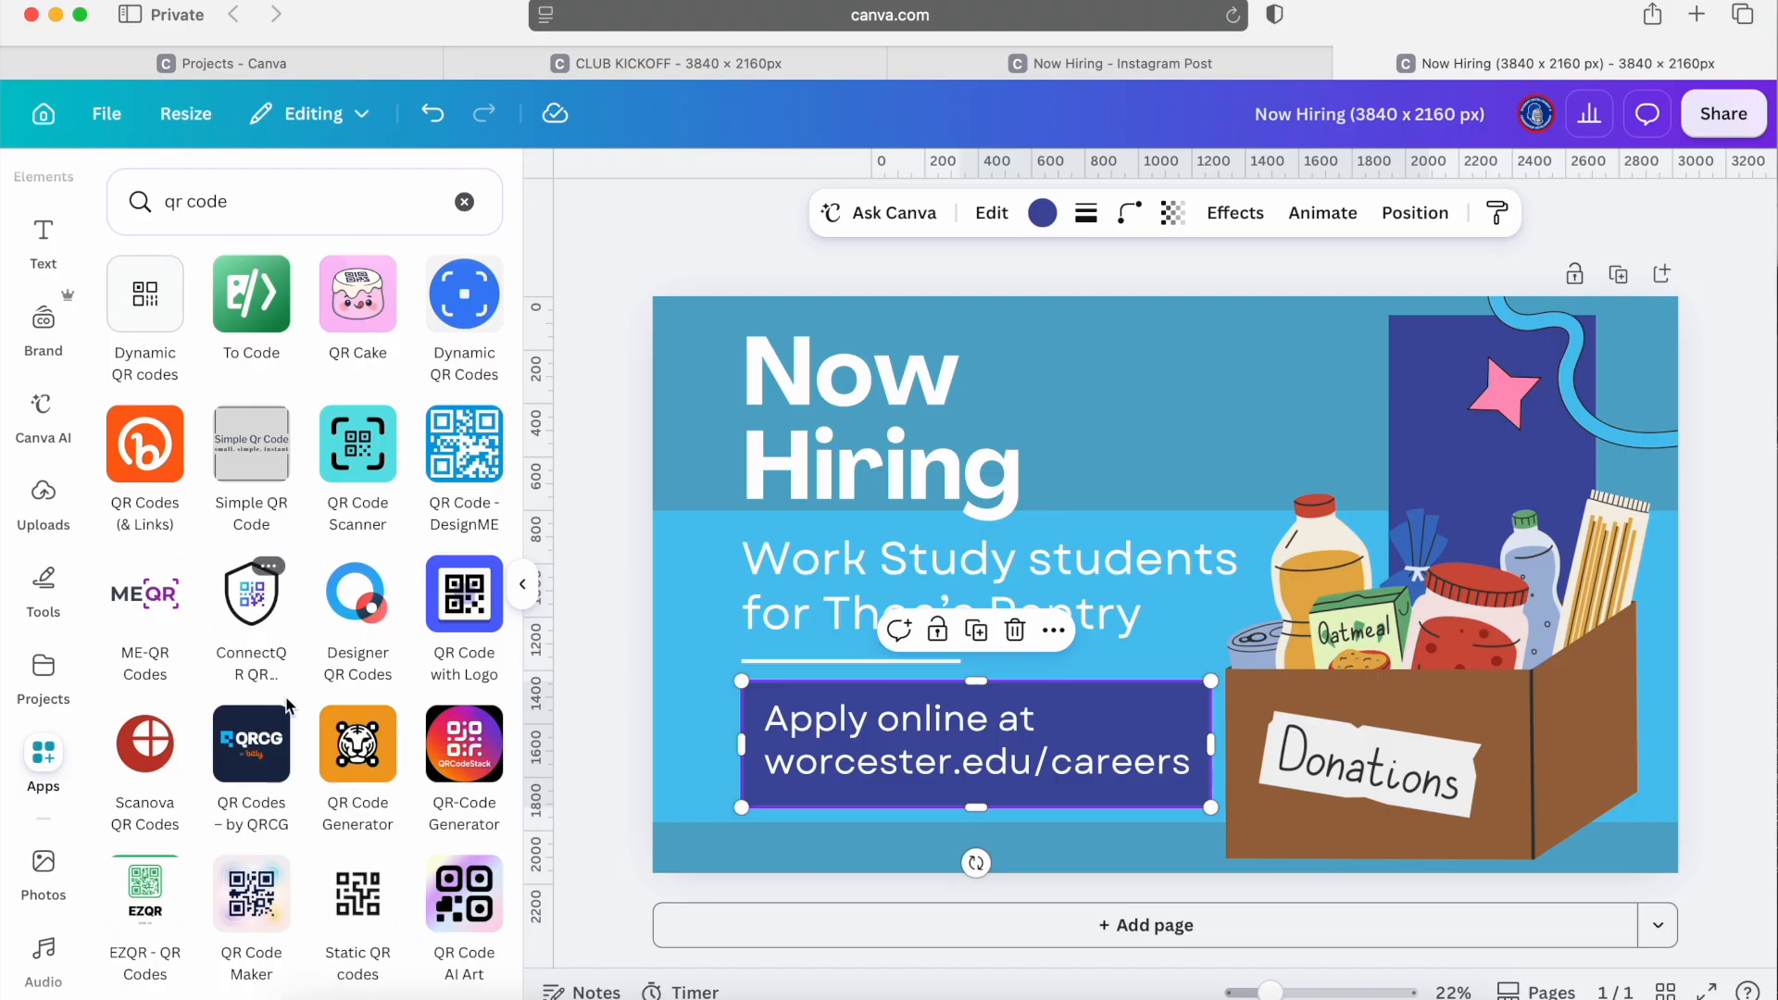
{"action": "left_click", "coordinate": [359, 894]}
{"action": "left_click", "coordinate": [298, 357]}
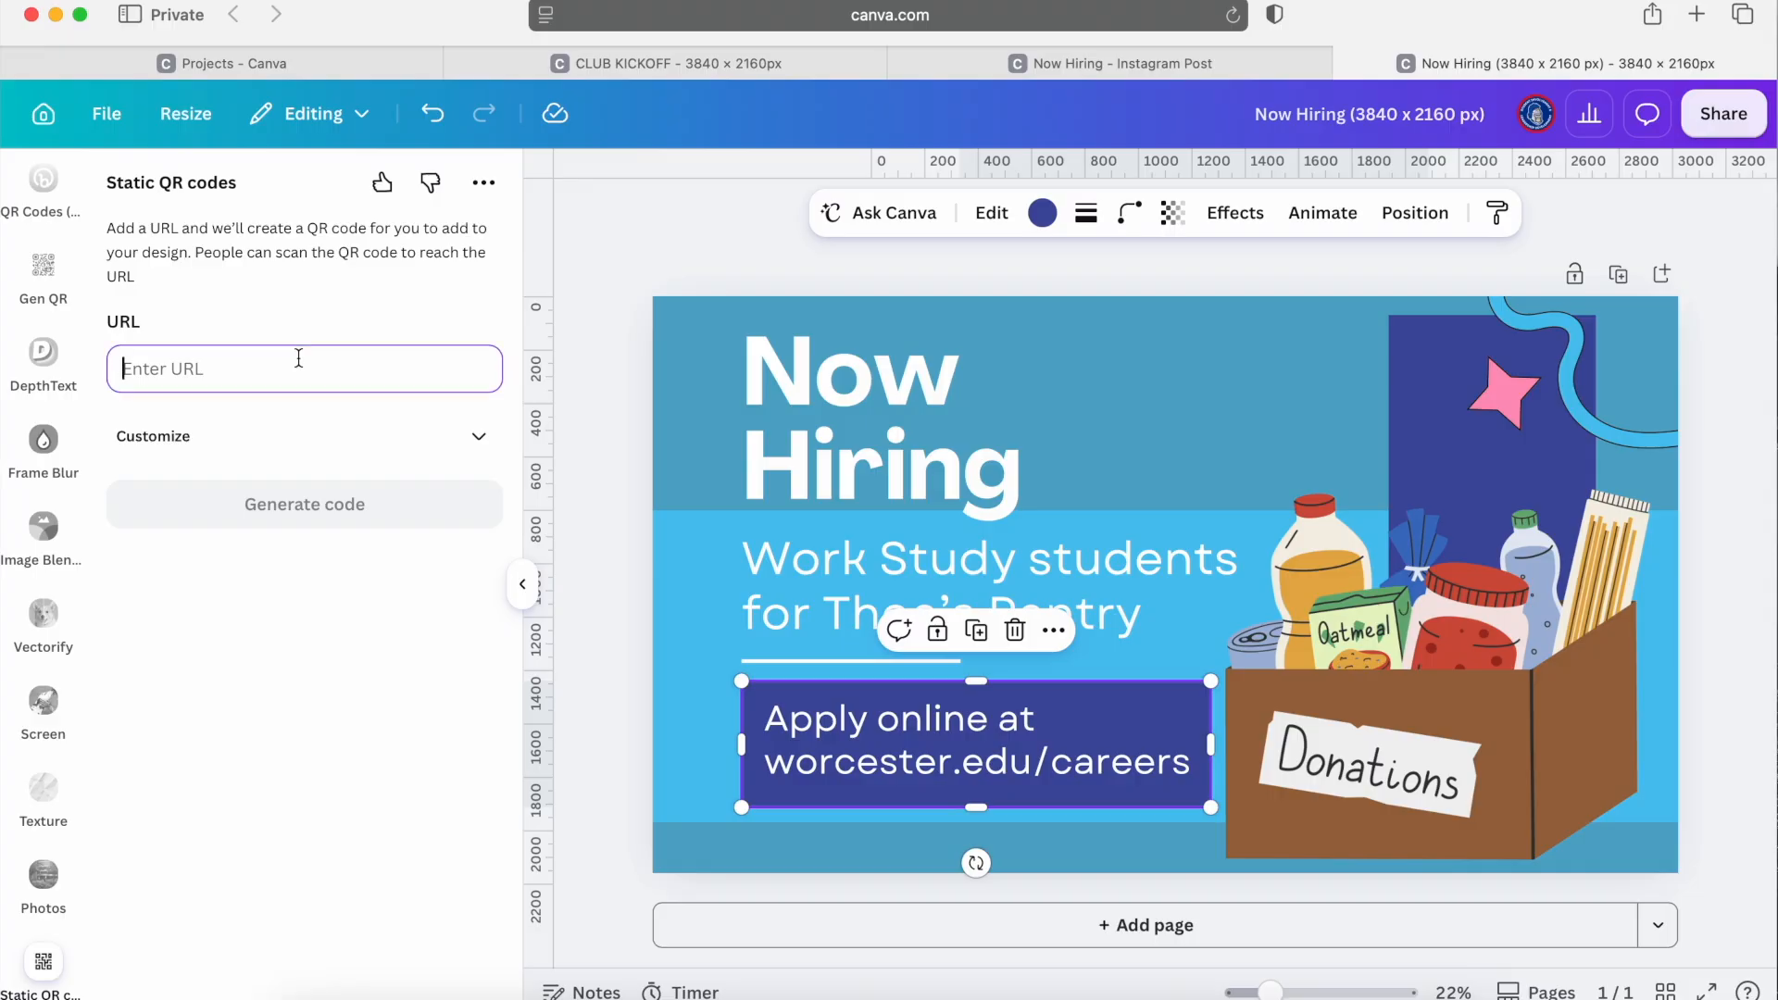
{"action": "type", "text": "http"}
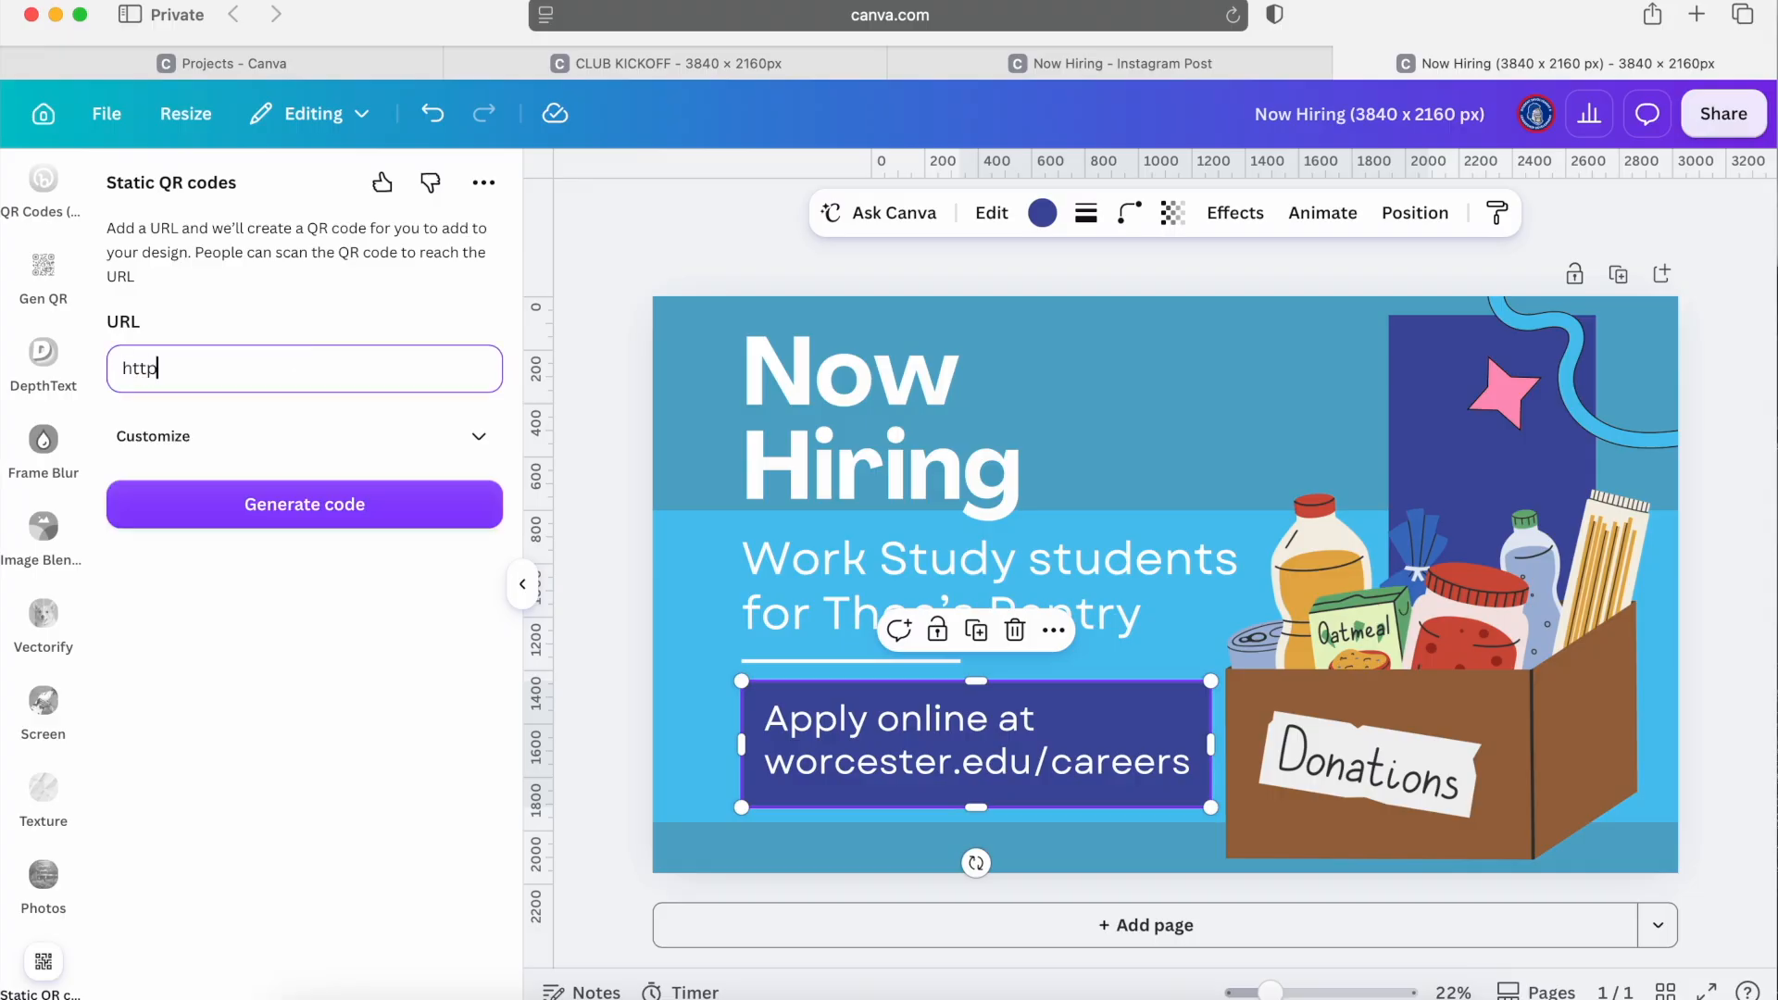
{"action": "type", "text": "://www.worcester.edu/careers"}
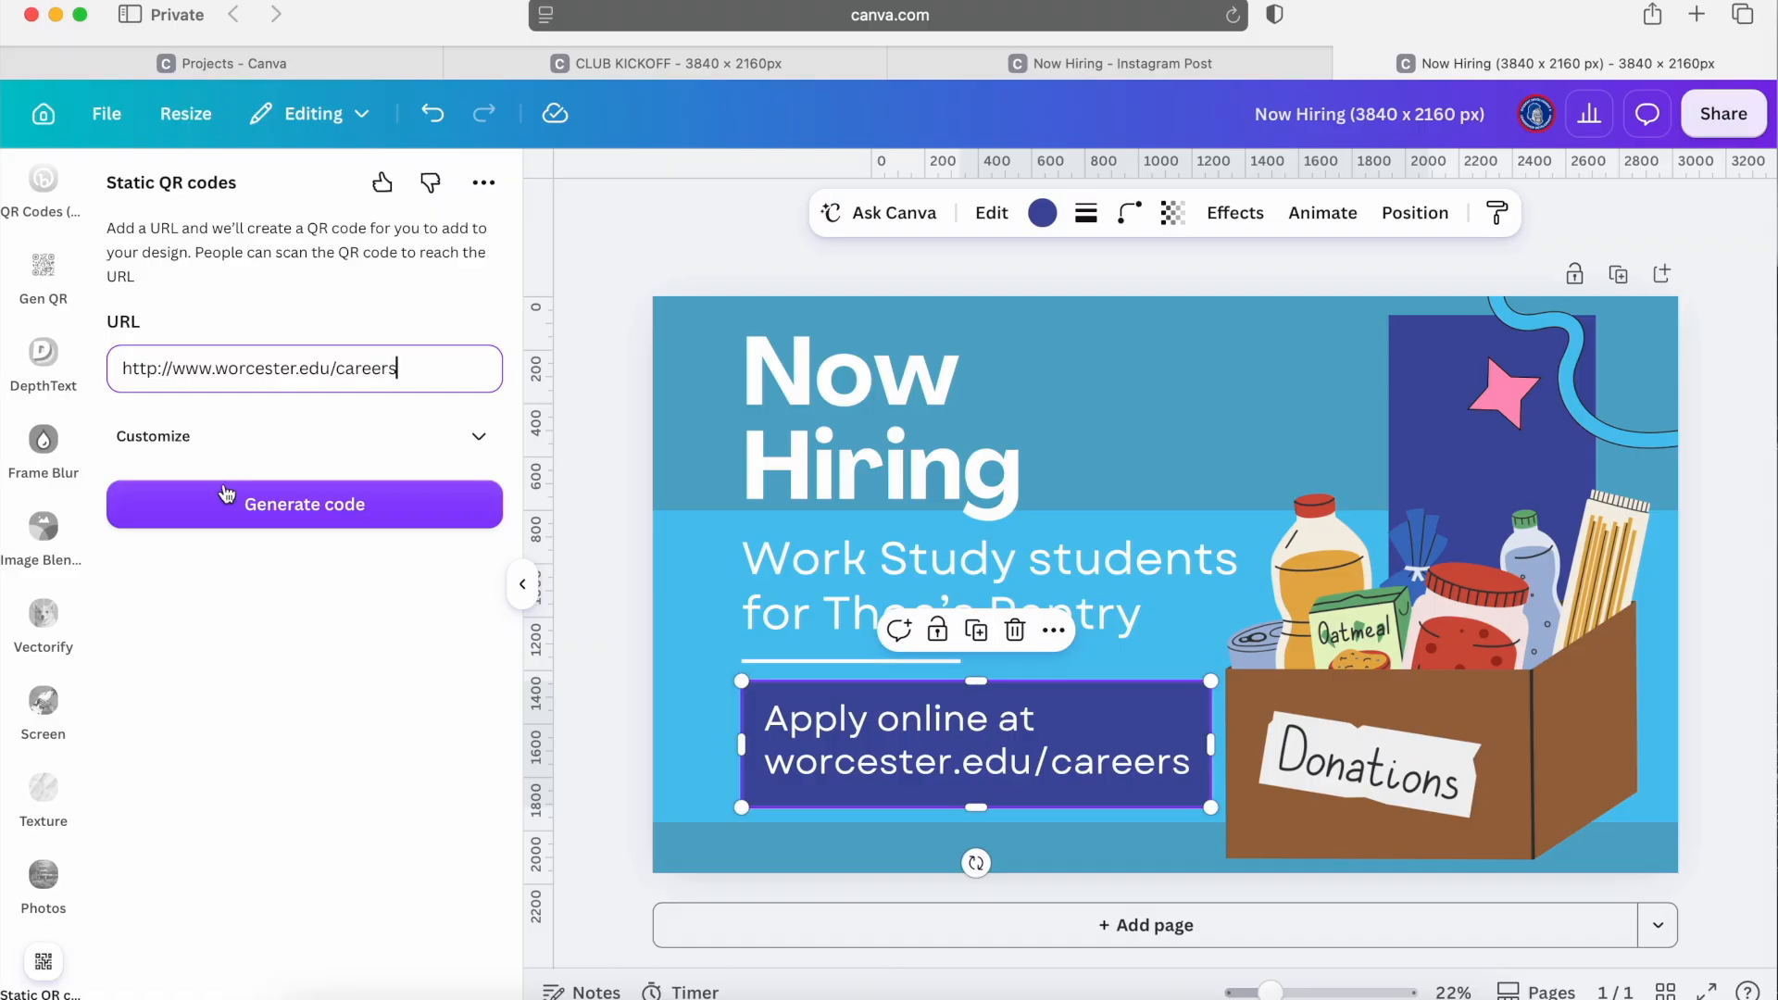
{"action": "left_click", "coordinate": [244, 504]}
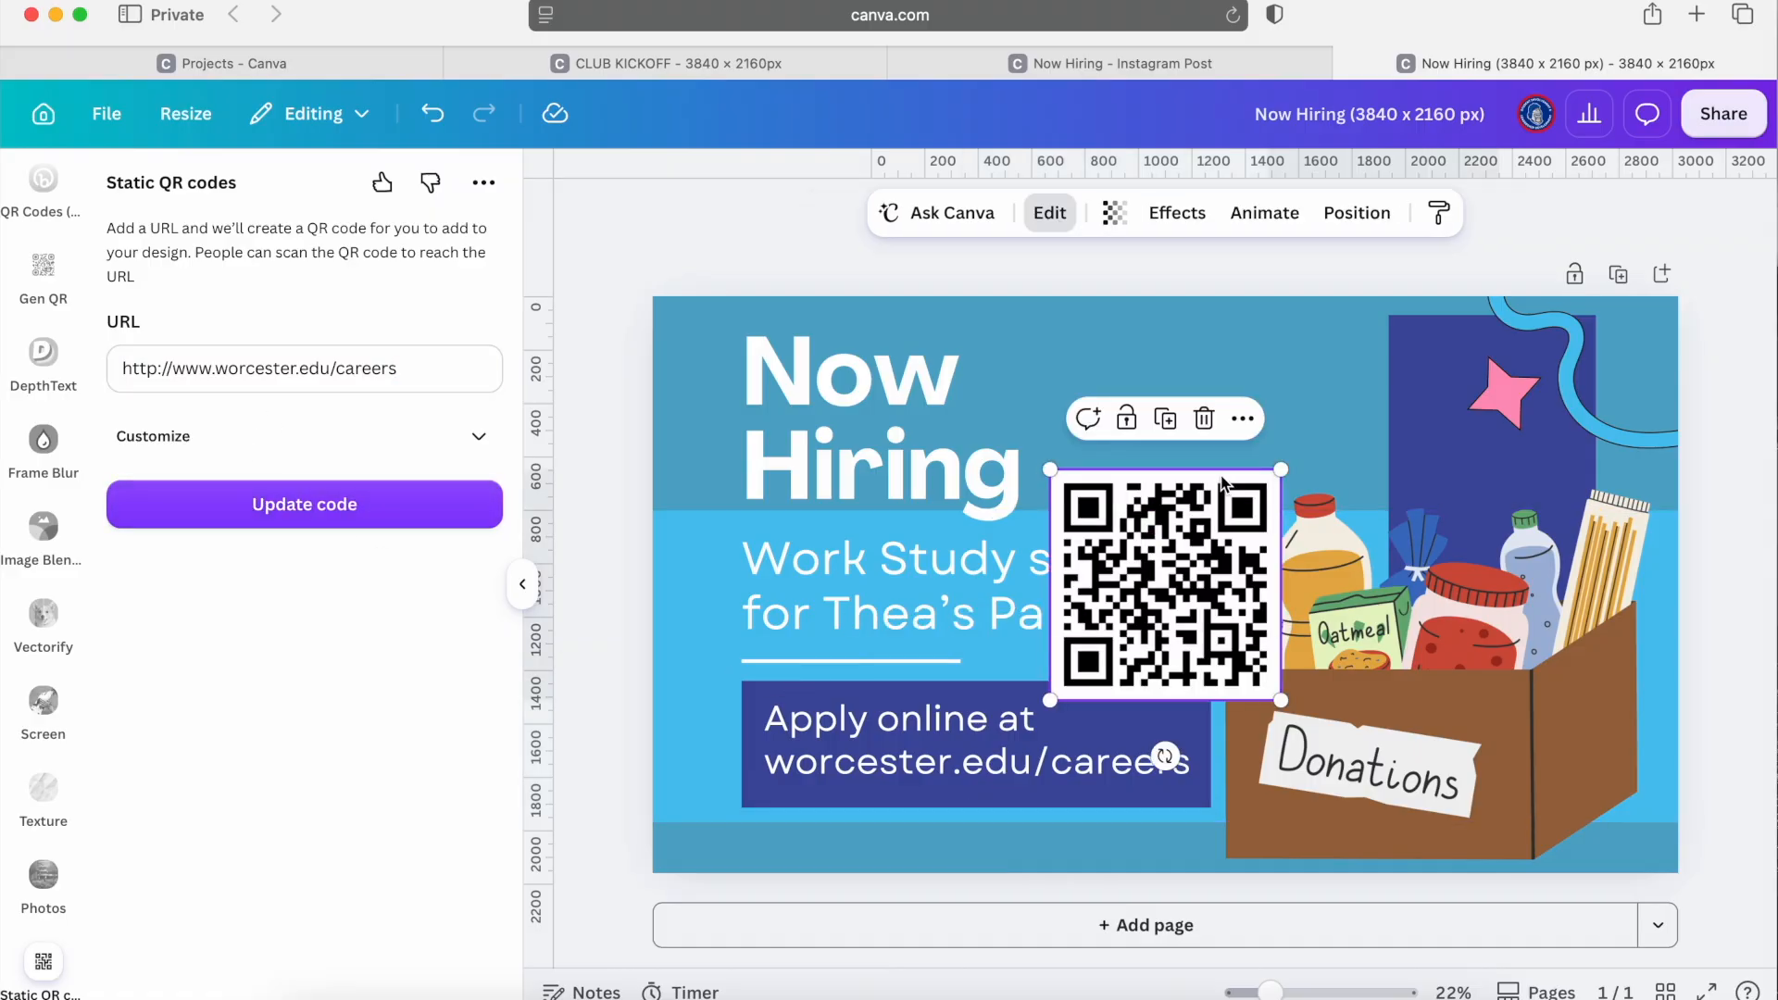
Shrink the QR code and place it above the groceries, just beside the upright dark blue rectangle.
{"action": "left_click_drag", "start_coordinate": [1282, 472], "coordinate": [1253, 505]}
{"action": "left_click_drag", "start_coordinate": [1186, 572], "coordinate": [1217, 382]}
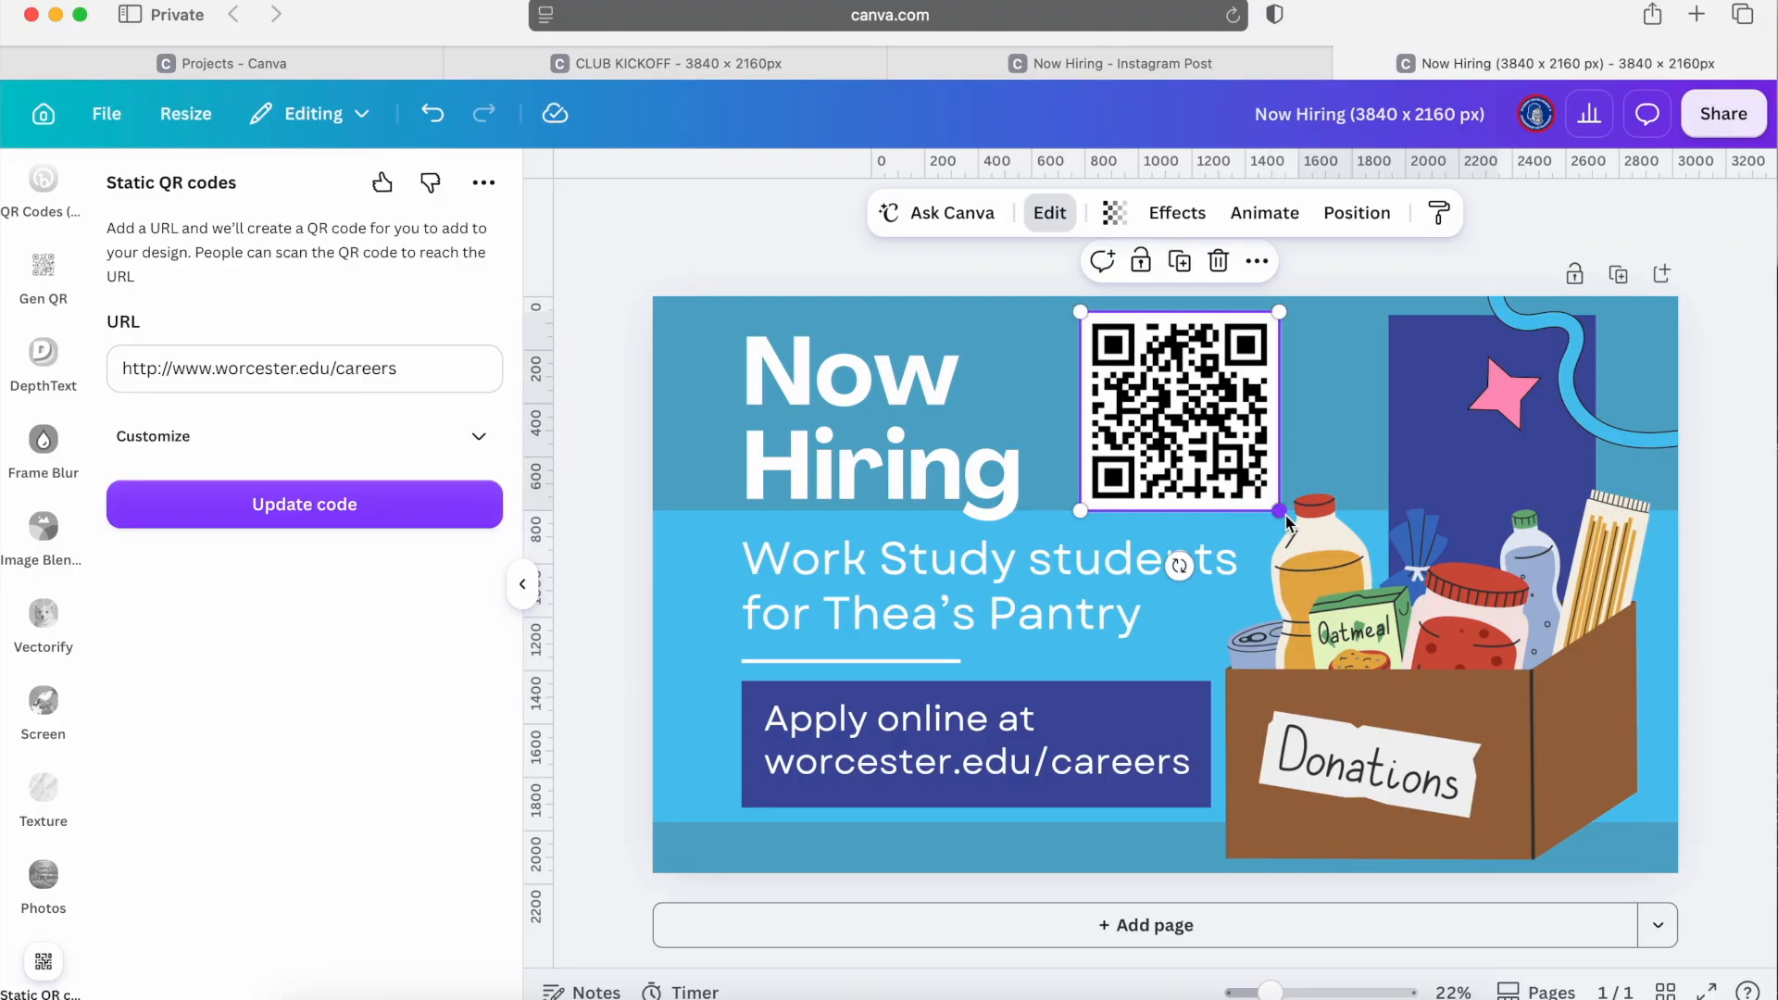
{"action": "left_click_drag", "start_coordinate": [1287, 521], "coordinate": [1232, 467]}
{"action": "left_click_drag", "start_coordinate": [1157, 398], "coordinate": [1144, 432]}
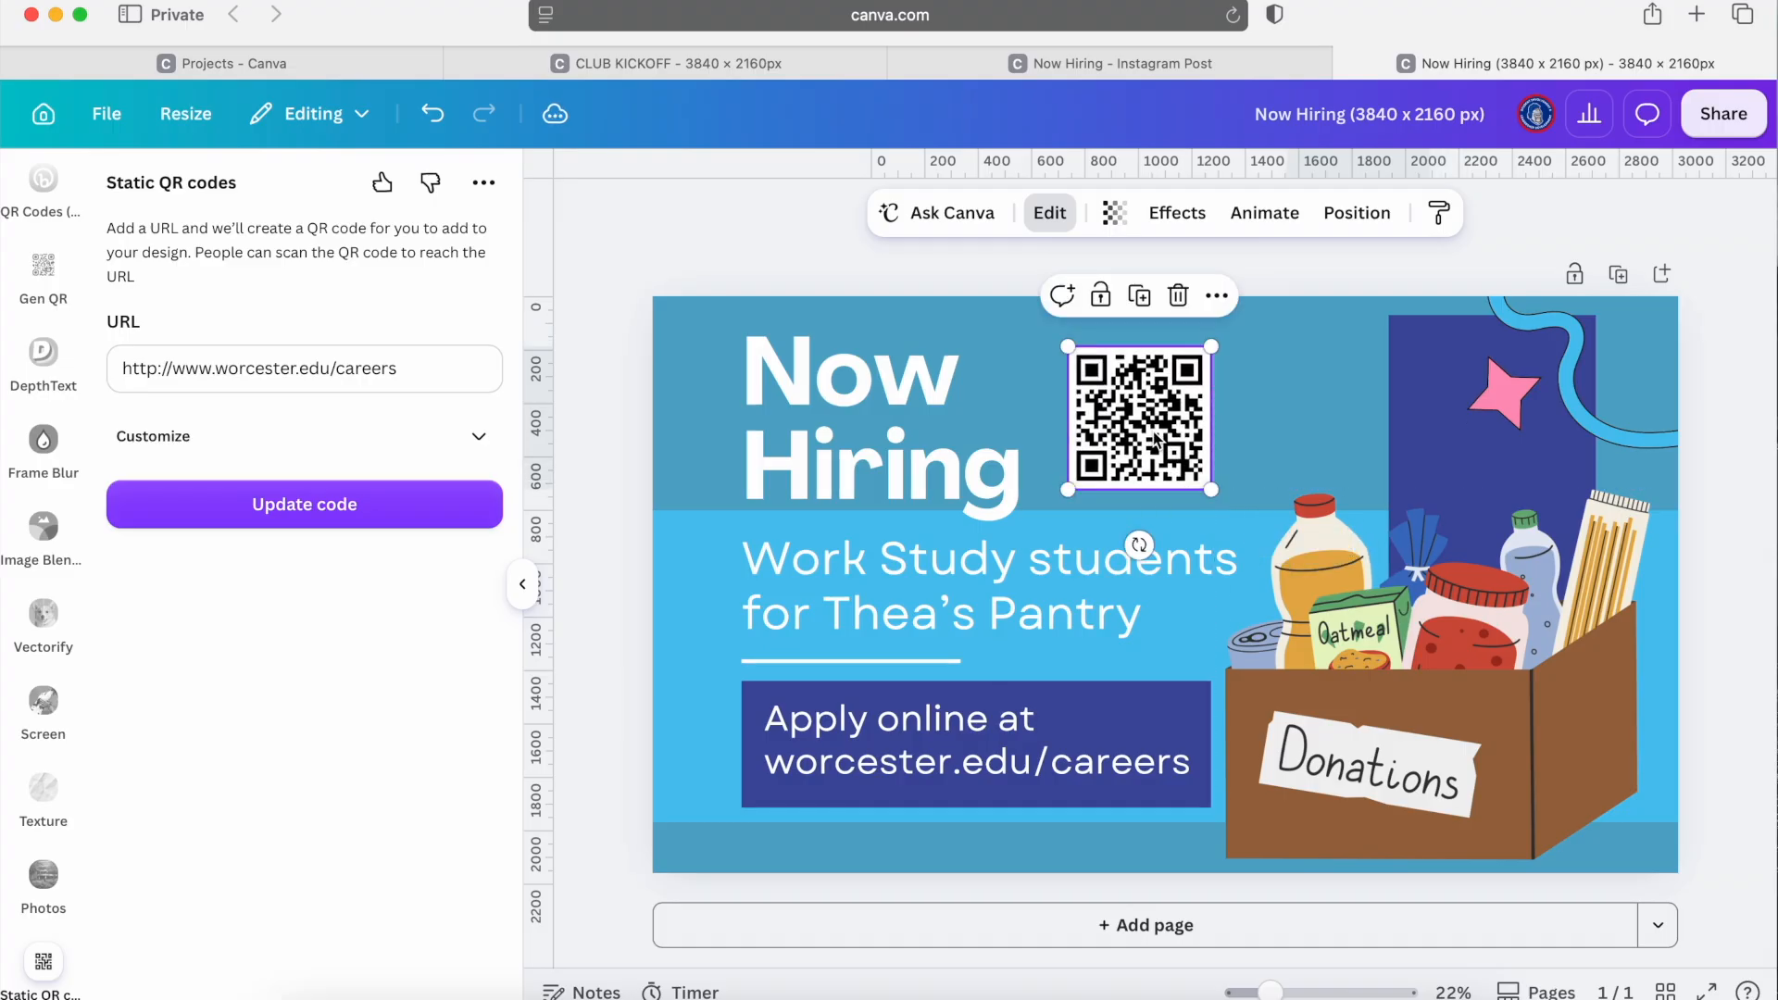
{"action": "left_click", "coordinate": [626, 574]}
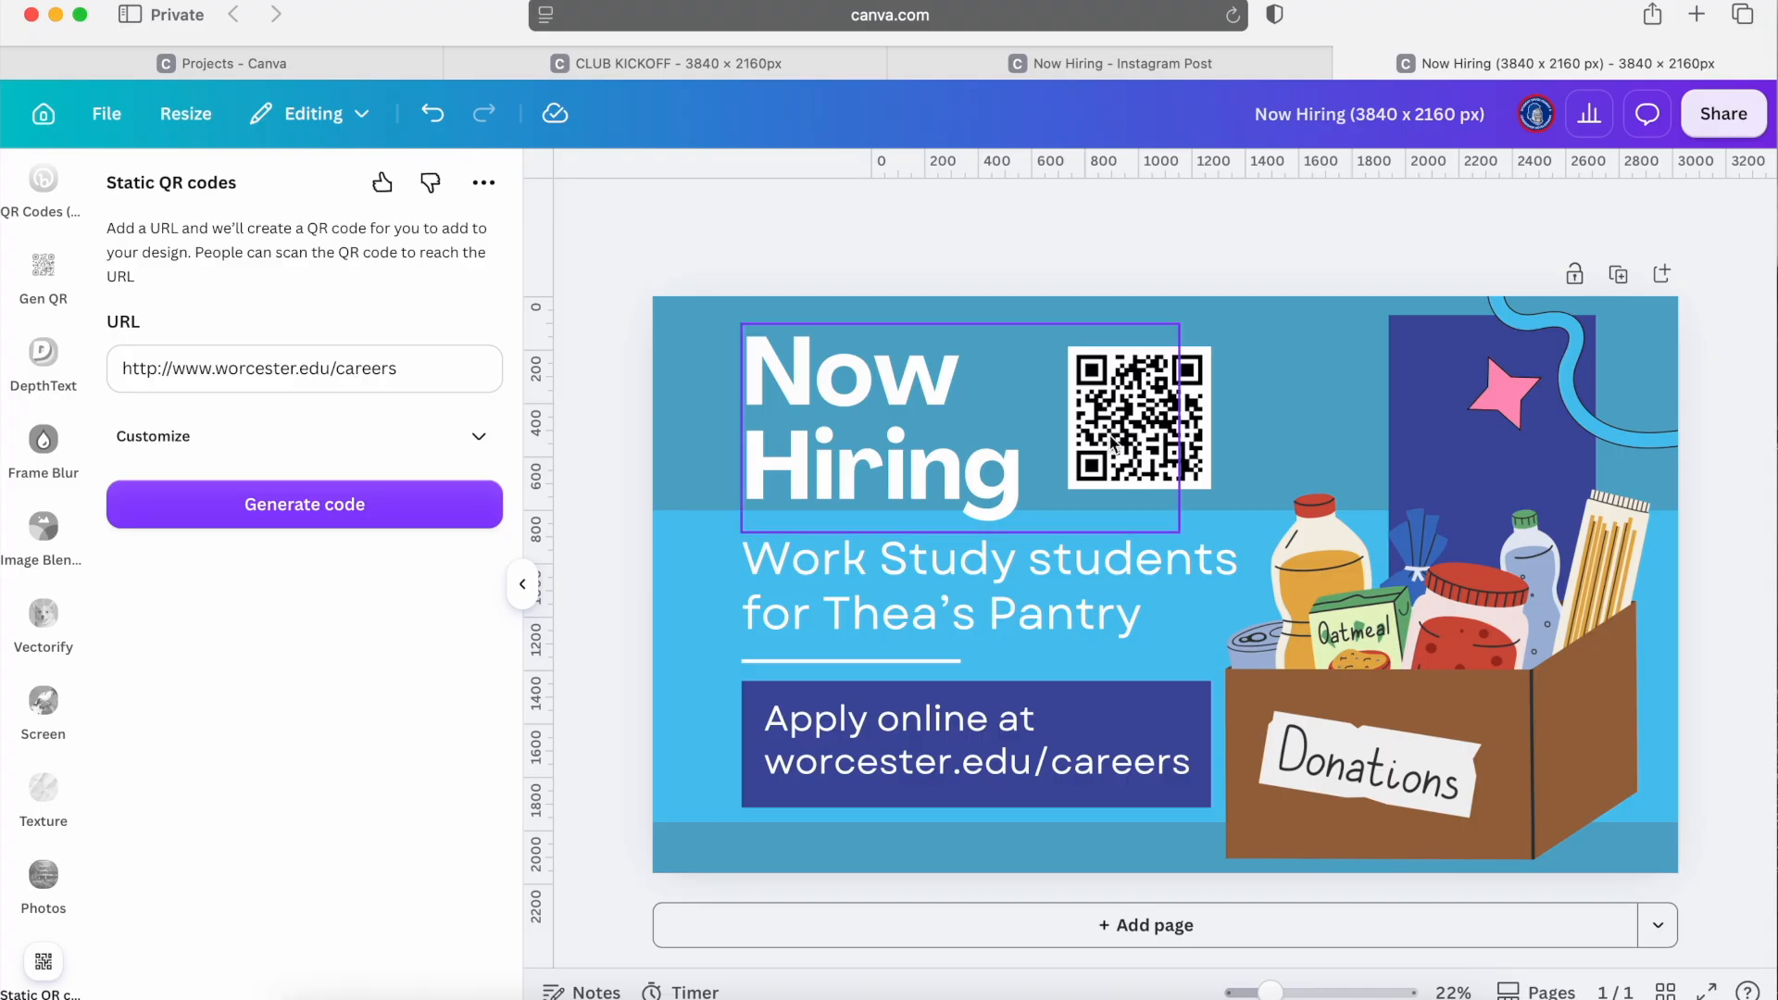
{"action": "left_click", "coordinate": [1180, 424]}
{"action": "left_click_drag", "start_coordinate": [1181, 424], "coordinate": [1338, 393]}
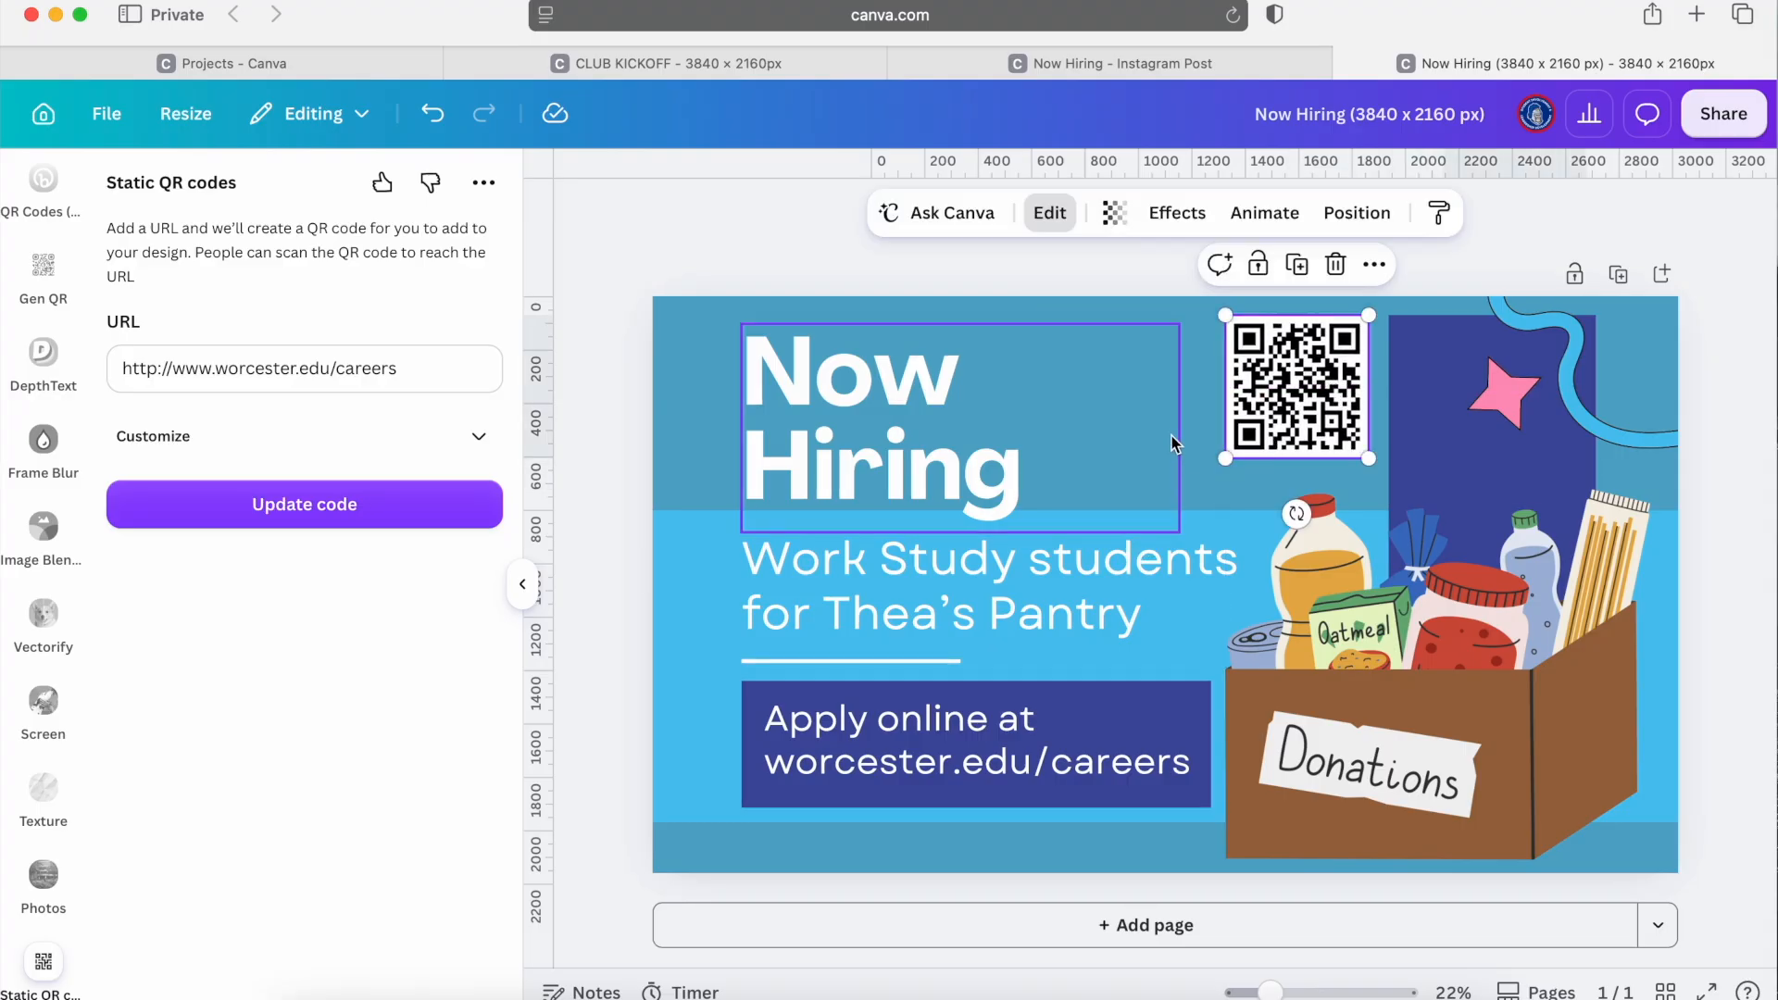
{"action": "left_click", "coordinate": [1112, 276]}
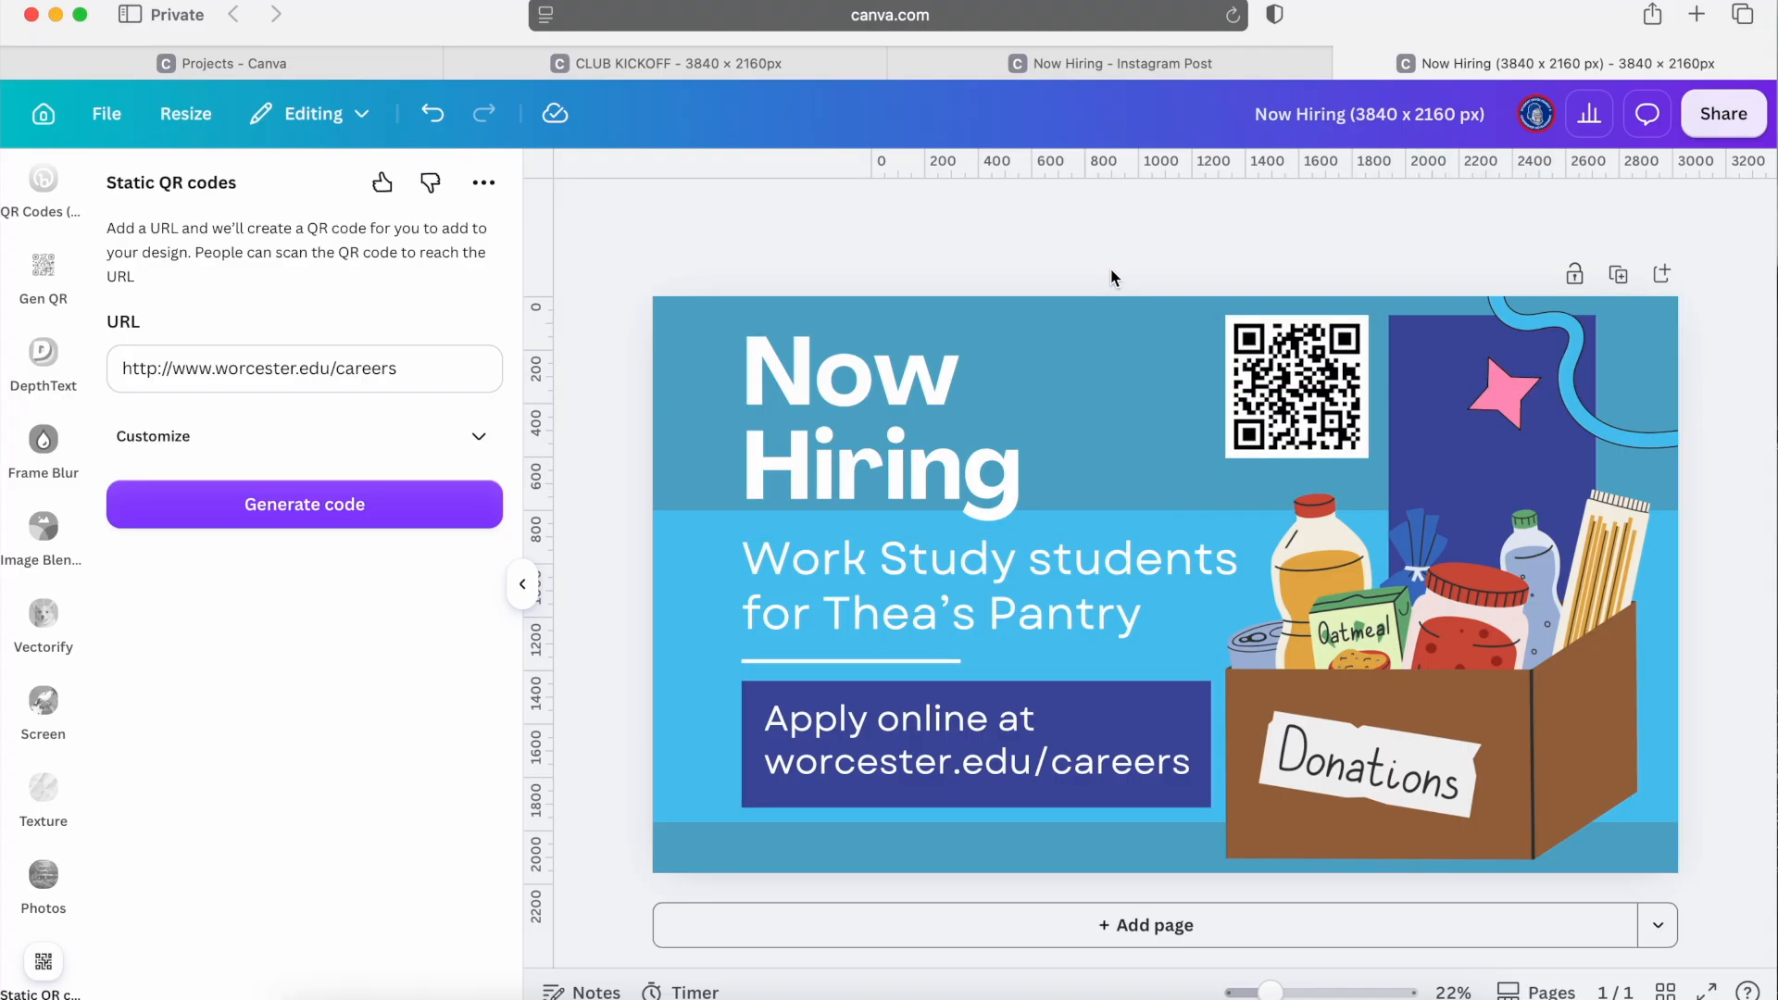
Move the blue squiggle and pink star over beside the heading, and center the QR code on the upright dark blue rectangle.
{"action": "left_click", "coordinate": [1553, 358]}
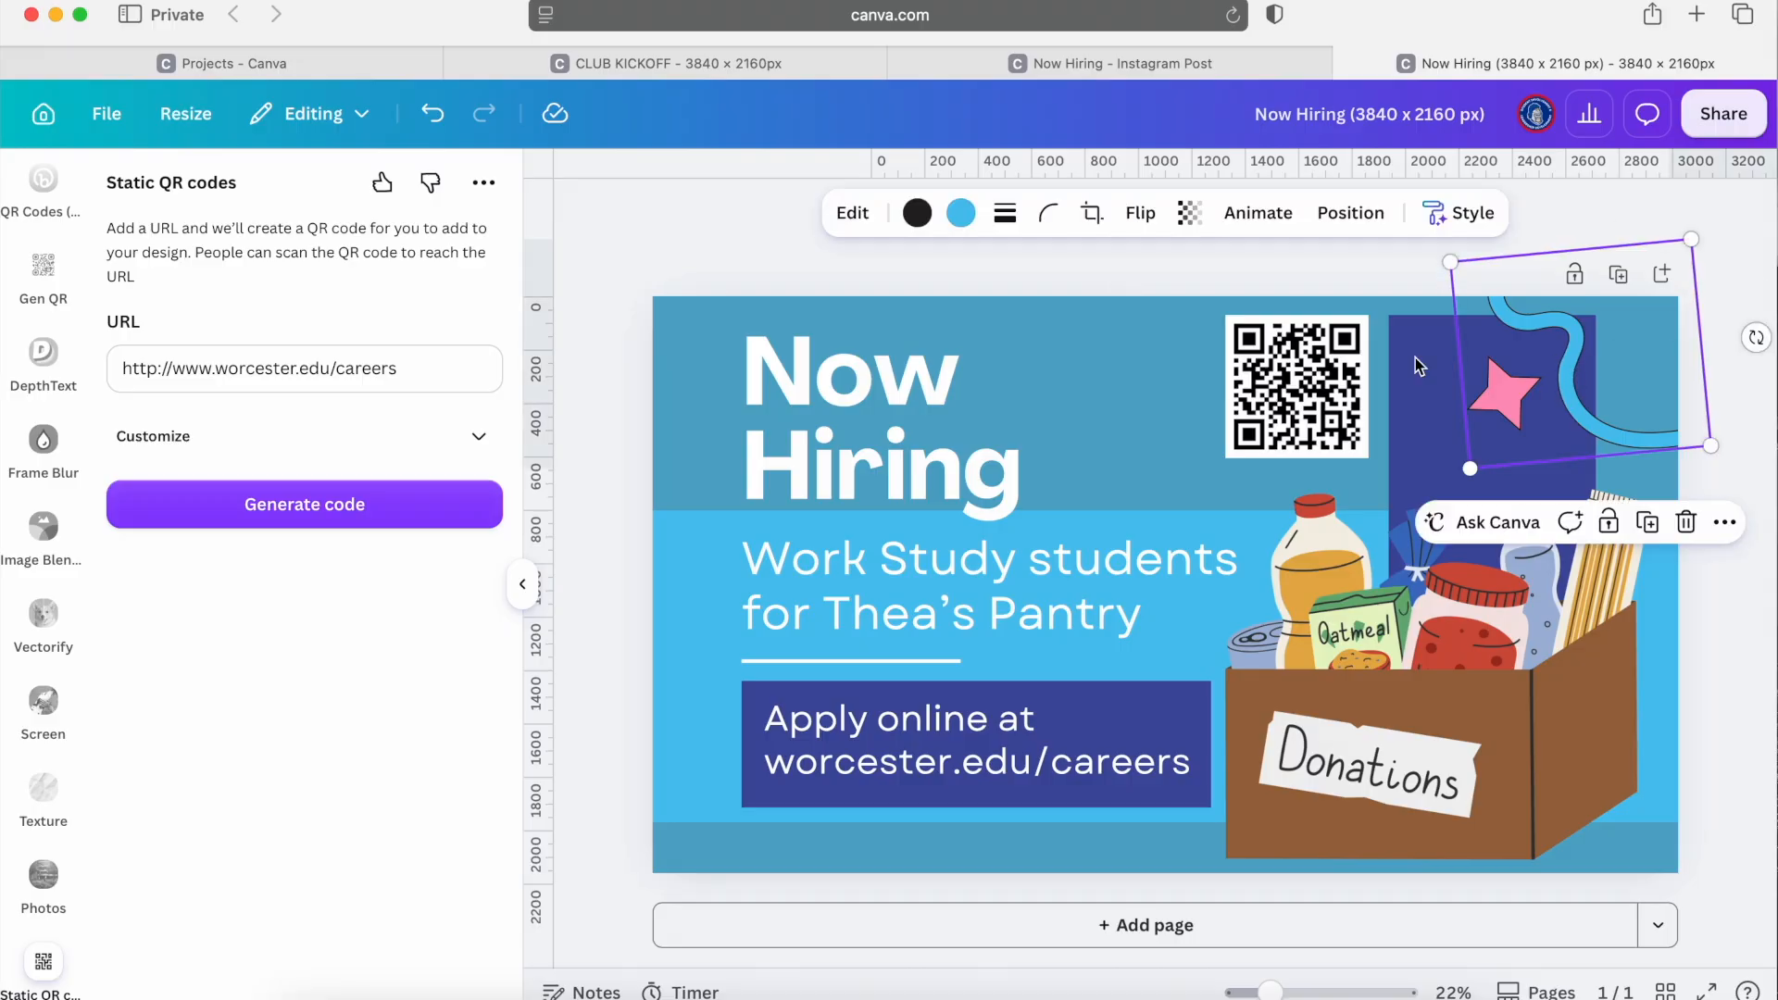
{"action": "left_click_drag", "start_coordinate": [1554, 357], "coordinate": [1061, 358]}
{"action": "left_click_drag", "start_coordinate": [1494, 393], "coordinate": [958, 365]}
{"action": "left_click_drag", "start_coordinate": [1296, 387], "coordinate": [1491, 410]}
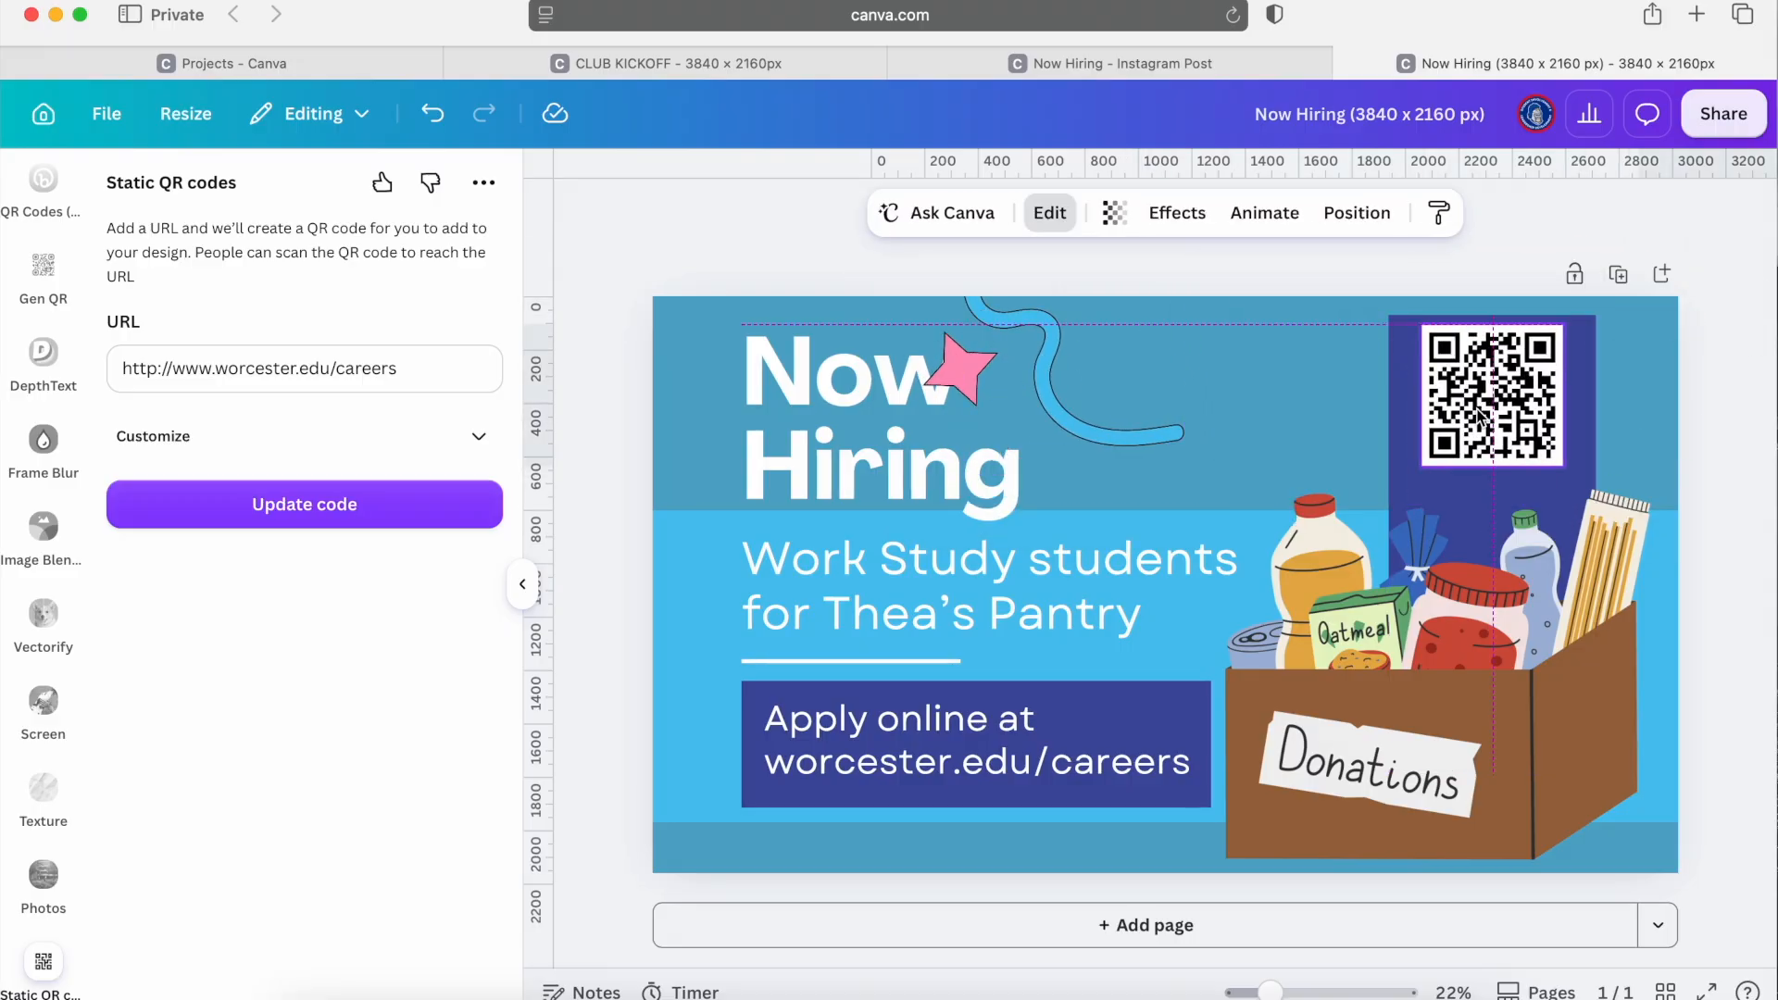
{"action": "left_click", "coordinate": [1715, 453]}
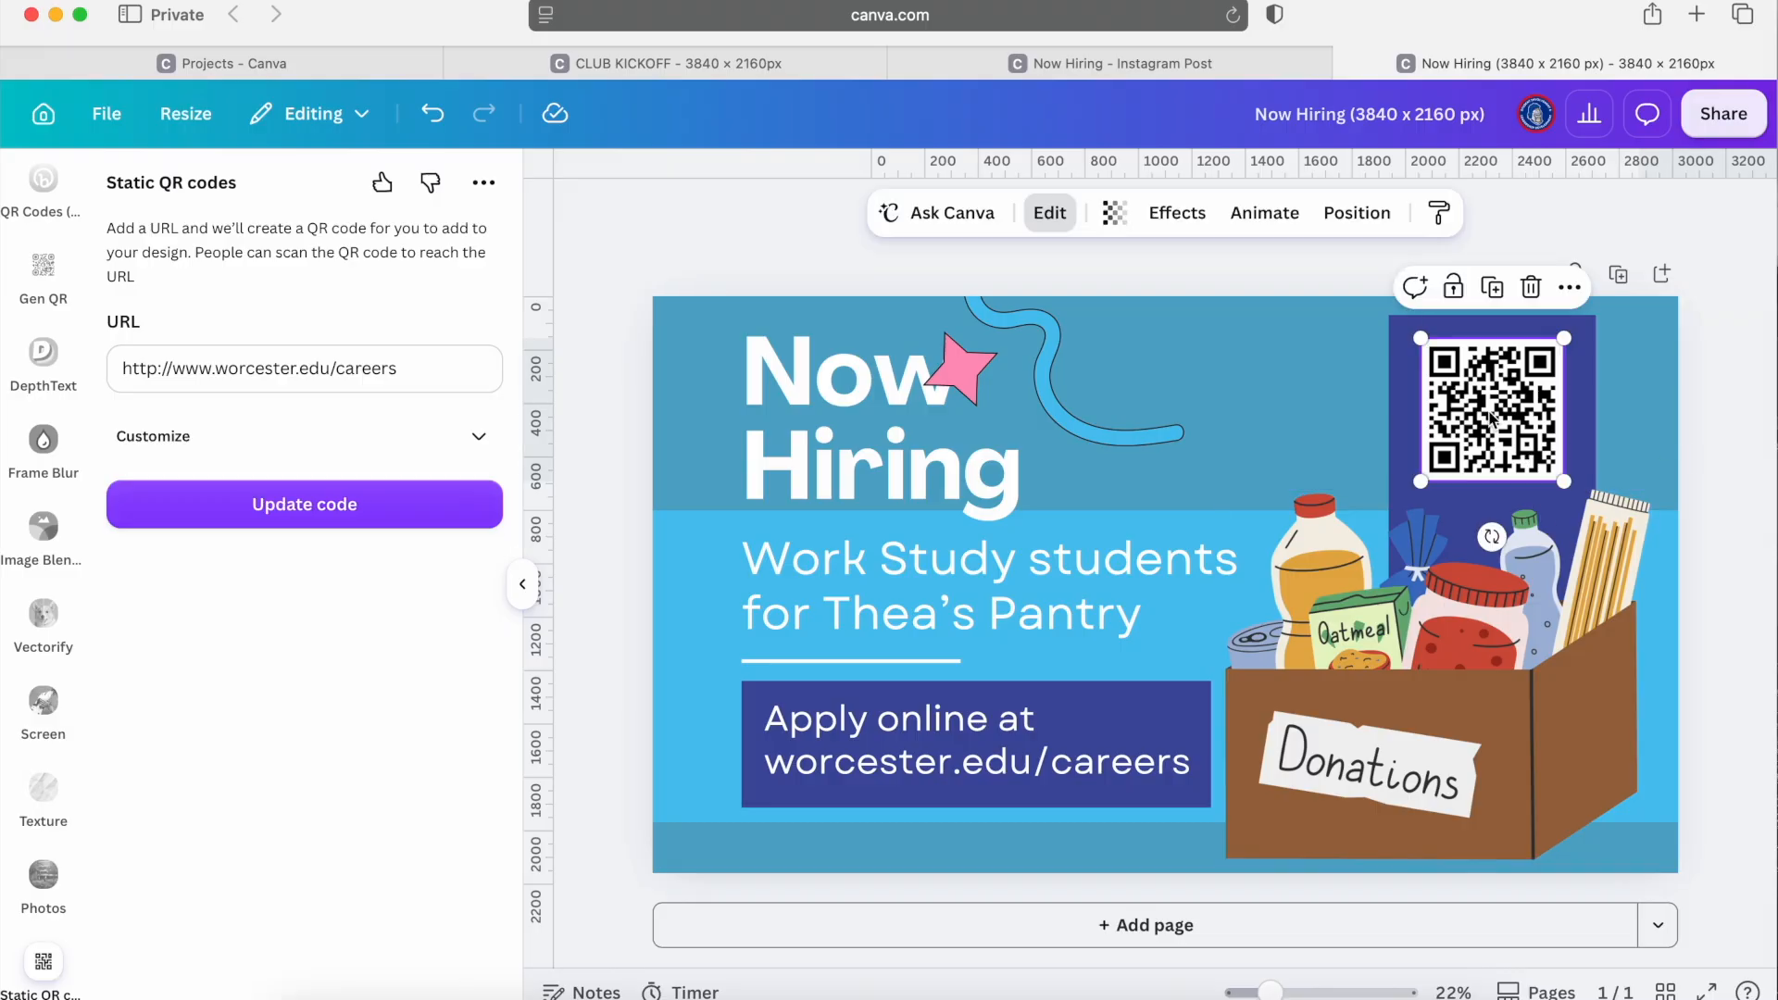
Raise the donation box illustration and place the QR code beside the application text box, scaled to match that box's height.
{"action": "left_click_drag", "start_coordinate": [1494, 422], "coordinate": [1107, 767]}
{"action": "left_click_drag", "start_coordinate": [1296, 769], "coordinate": [1307, 607]}
{"action": "left_click", "coordinate": [1131, 753]}
{"action": "left_click_drag", "start_coordinate": [1131, 754], "coordinate": [1327, 739]}
{"action": "left_click_drag", "start_coordinate": [1377, 673], "coordinate": [1362, 688]}
{"action": "left_click", "coordinate": [1368, 689]}
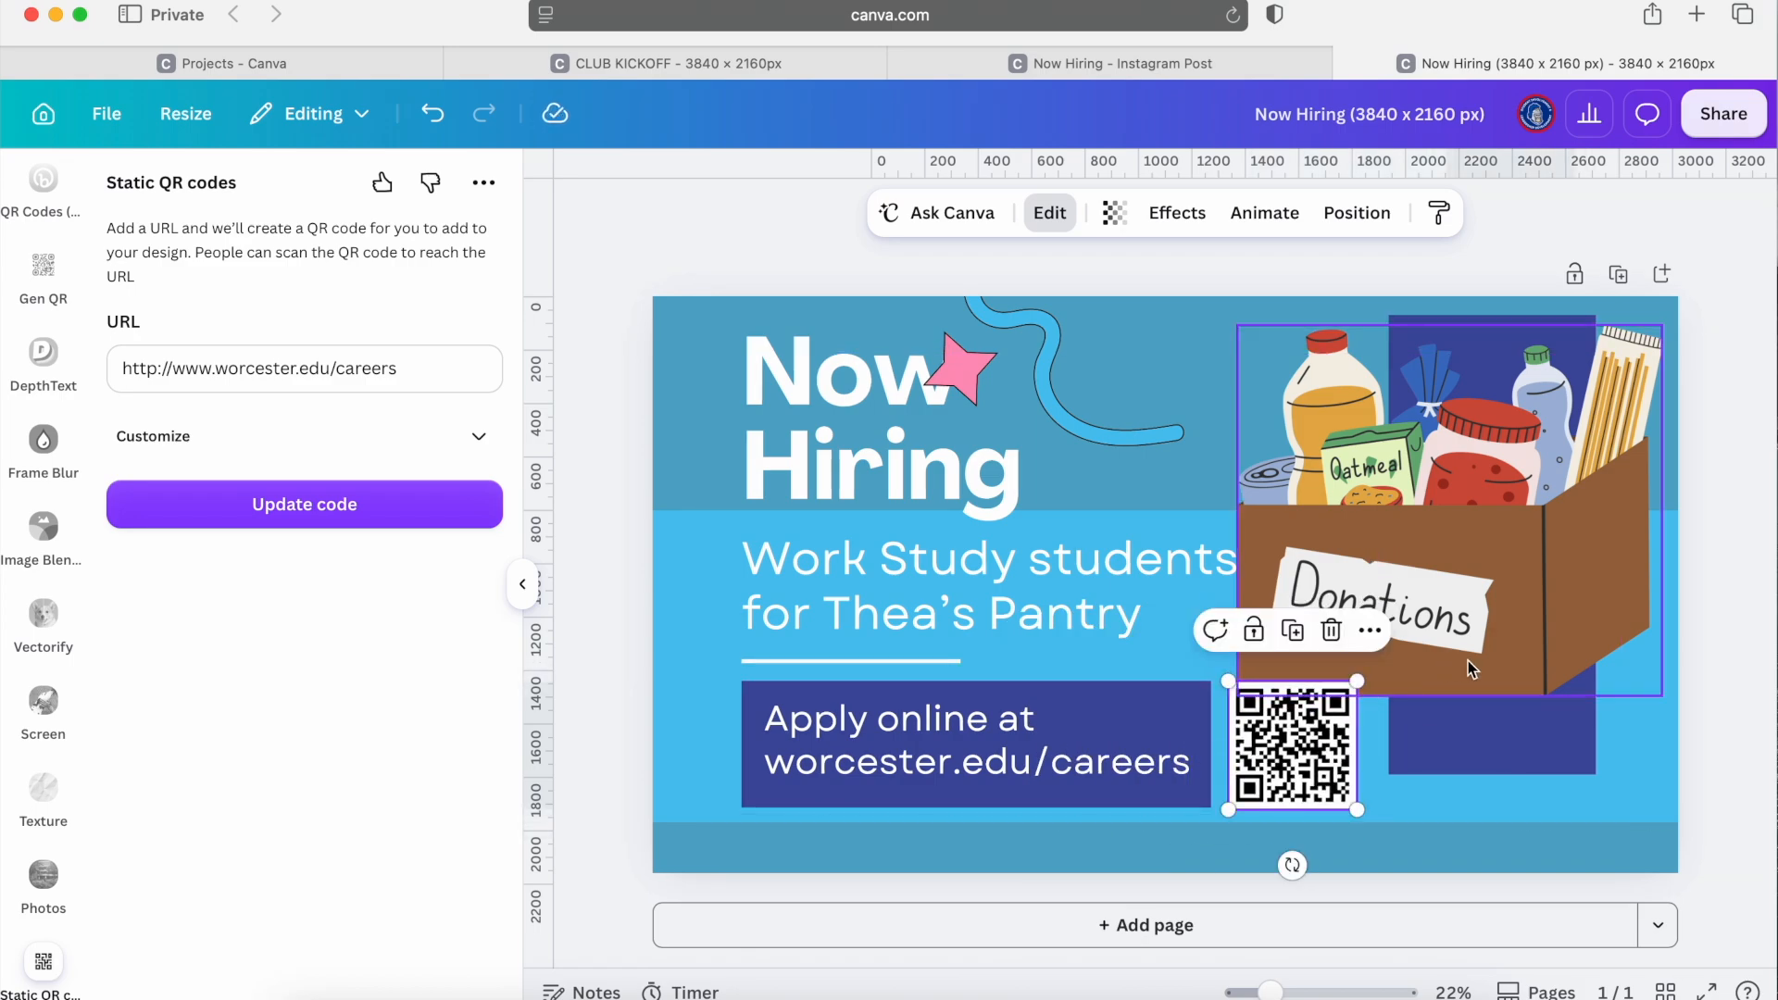
Shrink the donation box illustration and move the upright dark blue rectangle up behind it, past the page's upper edge.
{"action": "left_click_drag", "start_coordinate": [1241, 696], "coordinate": [1293, 645]}
{"action": "left_click", "coordinate": [1481, 713]}
{"action": "left_click_drag", "start_coordinate": [1492, 773], "coordinate": [1502, 606]}
{"action": "left_click_drag", "start_coordinate": [1493, 315], "coordinate": [1493, 284]}
Place the pink star beside the word "Now" and the blue squiggle in the page's lower-left corner.
{"action": "left_click_drag", "start_coordinate": [971, 369], "coordinate": [1039, 379]}
{"action": "mouse_move", "coordinate": [1151, 440]}
{"action": "left_mouse_down"}
{"action": "mouse_move", "coordinate": [803, 642]}
{"action": "mouse_move", "coordinate": [741, 894]}
{"action": "mouse_move", "coordinate": [804, 881]}
{"action": "left_mouse_up"}
{"action": "left_click_drag", "start_coordinate": [1031, 380], "coordinate": [1056, 380]}
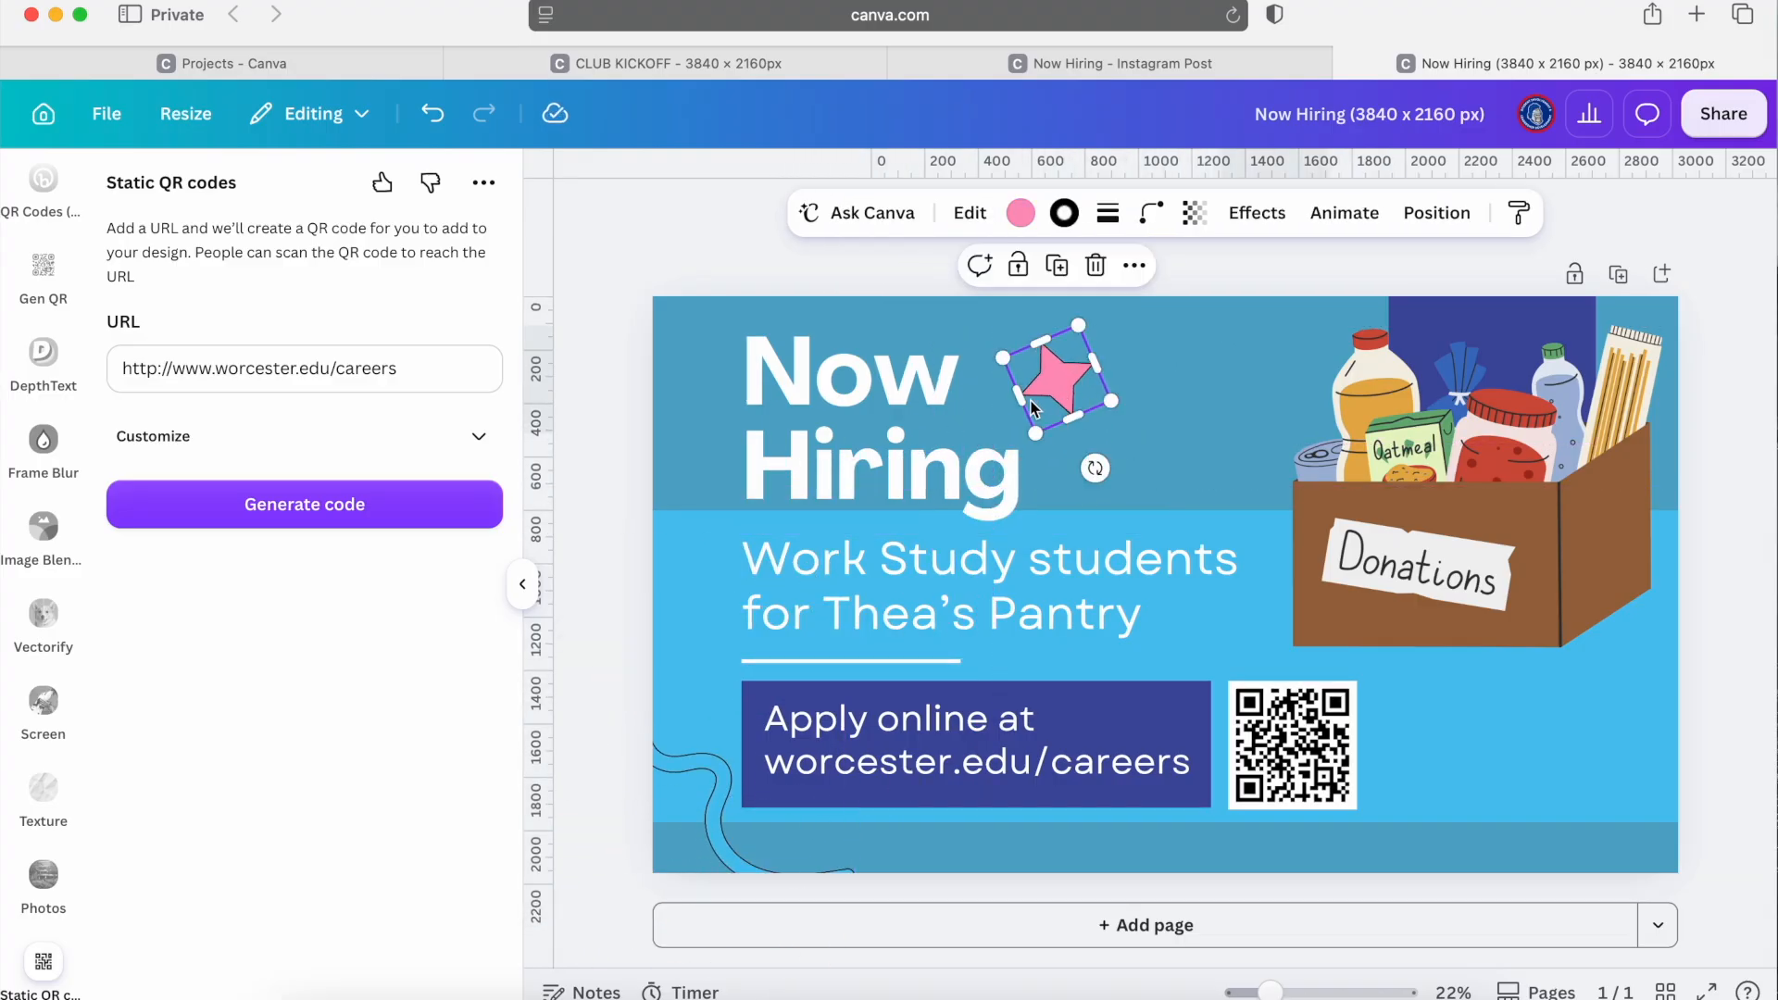
{"action": "left_click", "coordinate": [626, 512]}
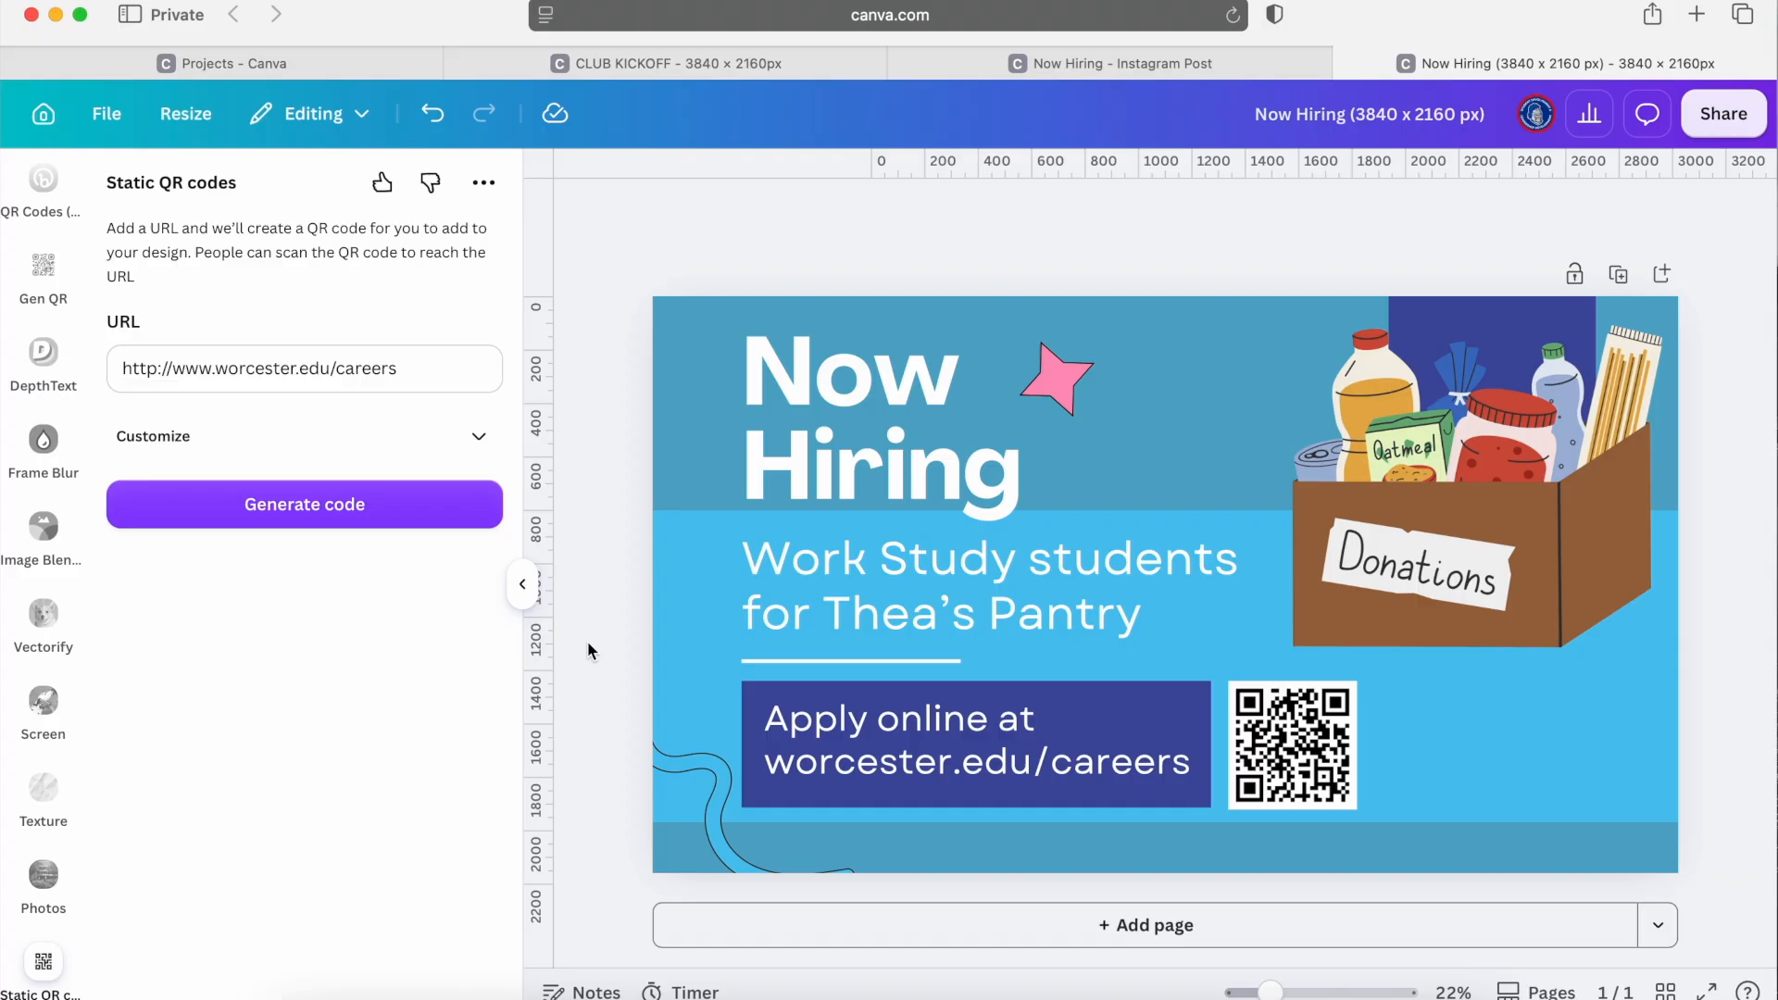
Search the graphic elements for "arrow" and add the looping curved arrow to the design.
{"action": "scroll", "coordinate": [43, 274], "scroll_direction": "up", "scroll_amount": 5}
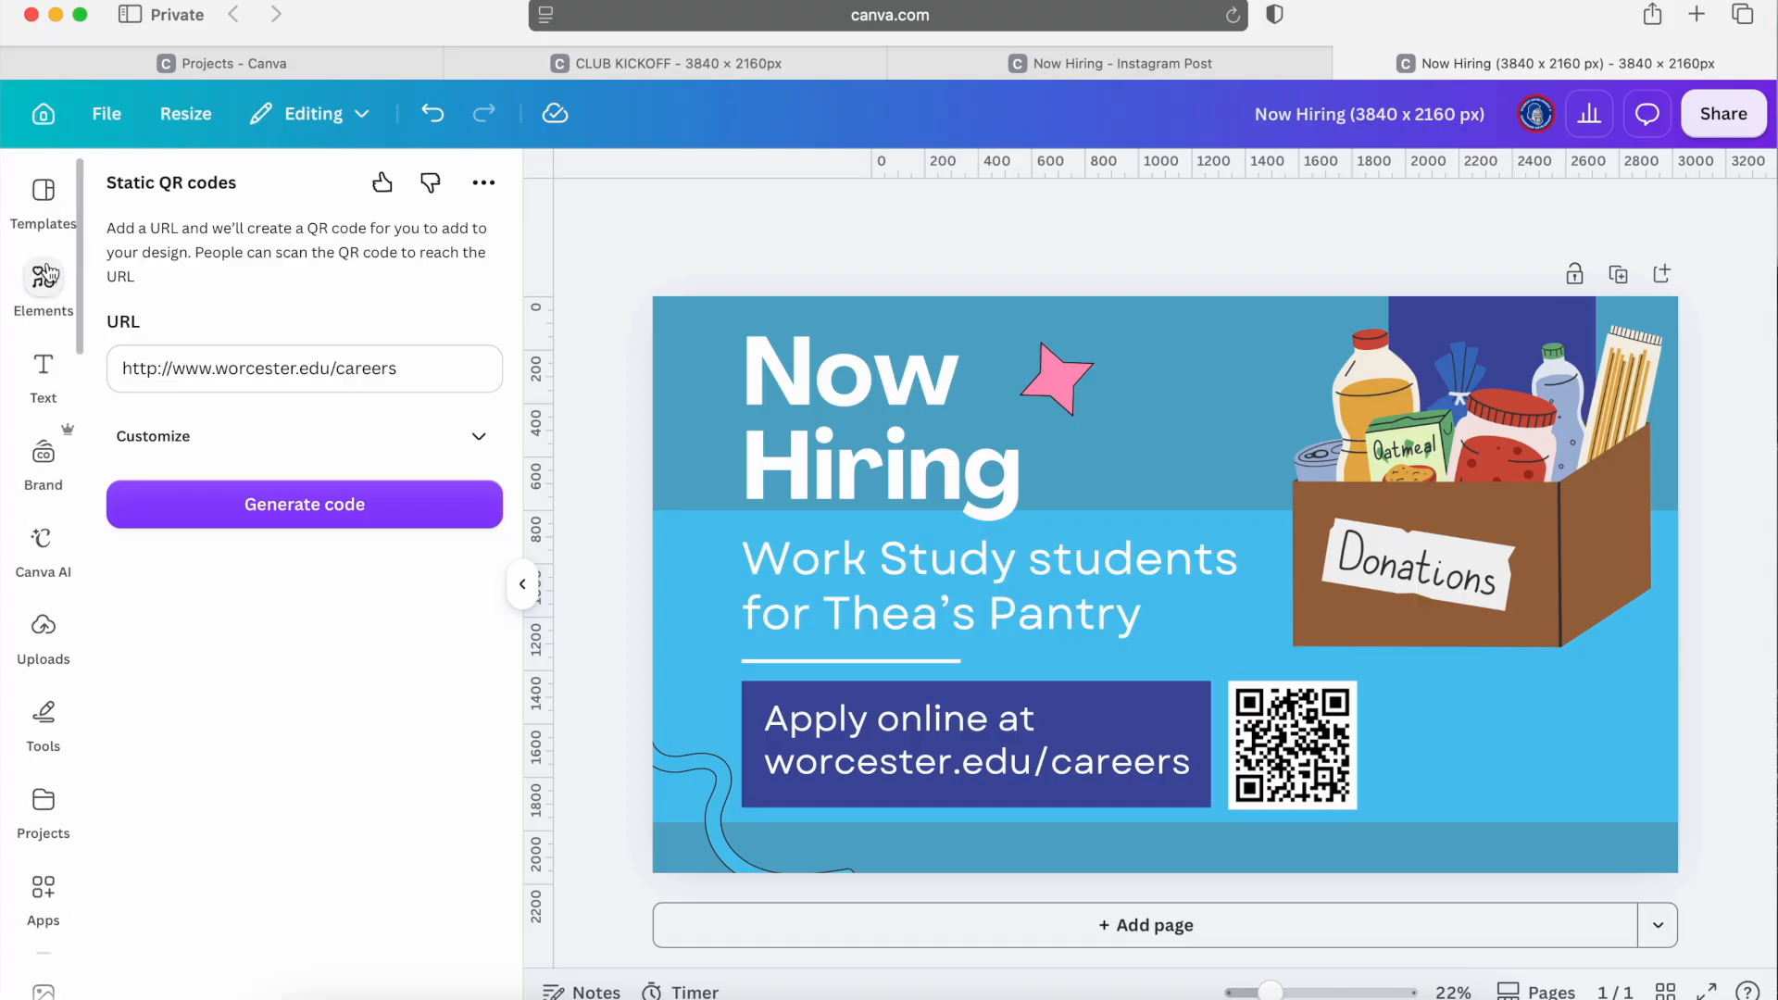
{"action": "left_click", "coordinate": [43, 276]}
{"action": "type", "text": "arrow"}
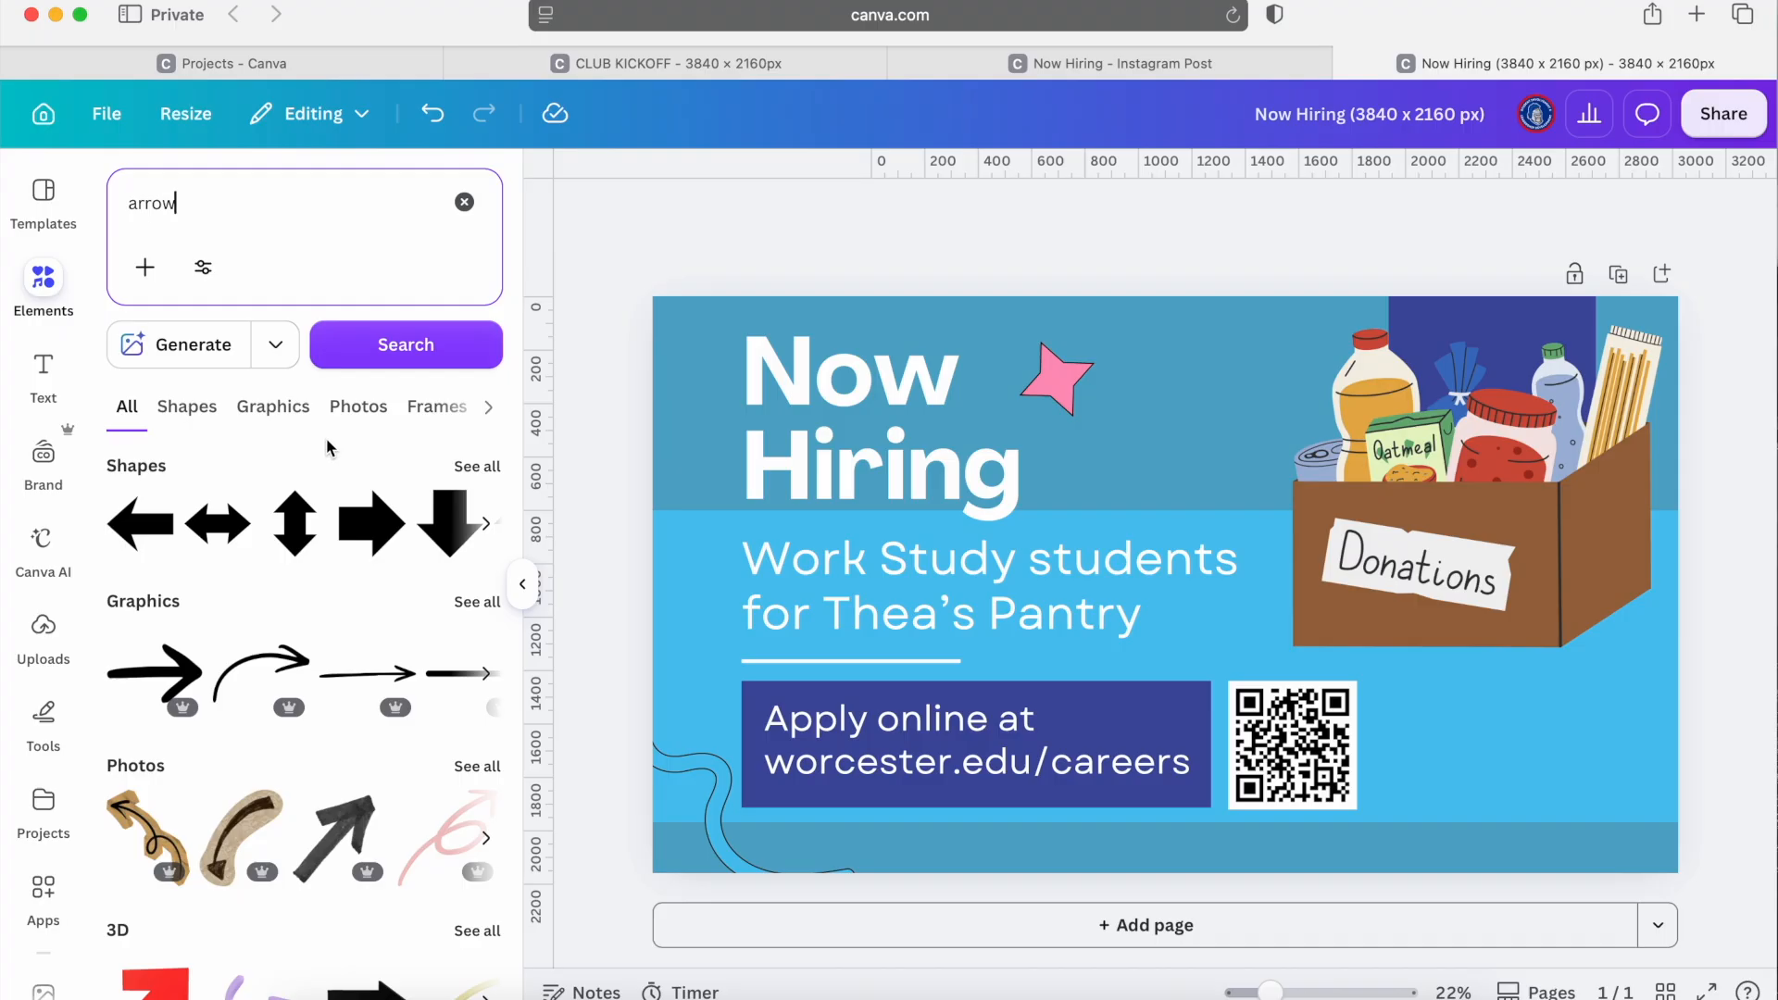
{"action": "scroll", "coordinate": [343, 486], "scroll_direction": "down", "scroll_amount": 4}
{"action": "scroll", "coordinate": [343, 486], "scroll_direction": "down", "scroll_amount": 3}
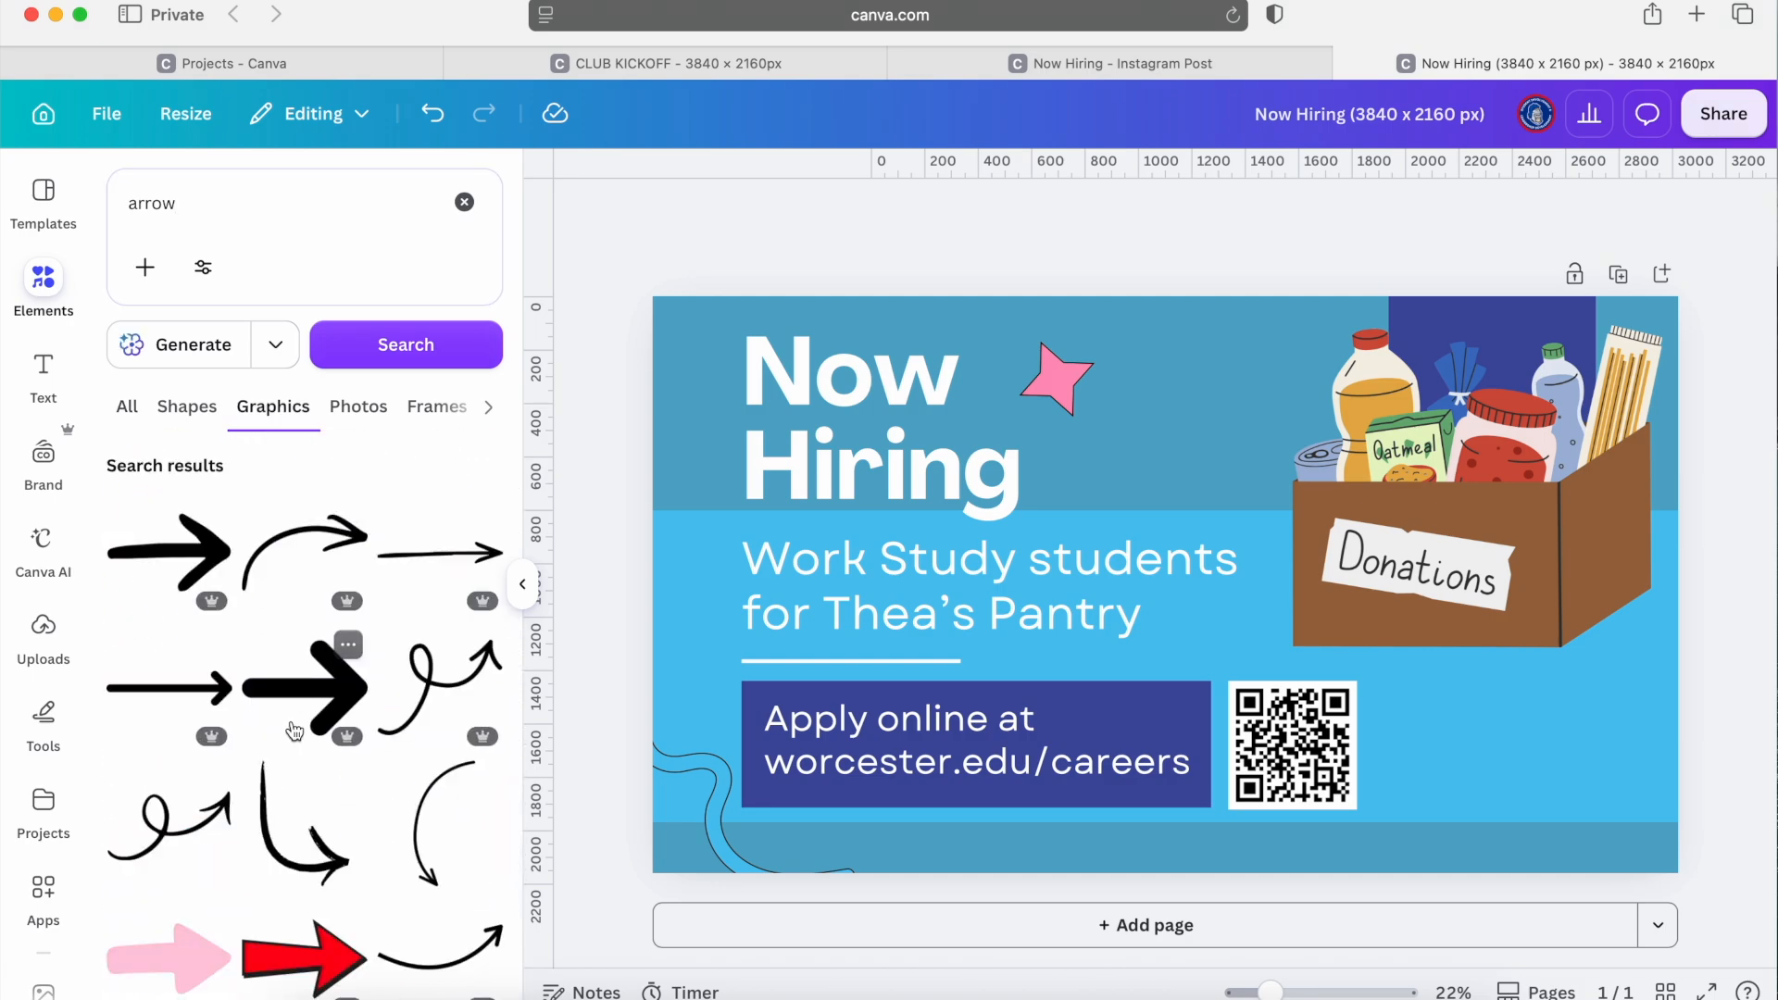
{"action": "scroll", "coordinate": [294, 732], "scroll_direction": "down", "scroll_amount": 3}
{"action": "left_click", "coordinate": [166, 681]}
Resize and rotate the looping arrow, and place it beside the QR code with its head pointing at the code.
{"action": "left_click_drag", "start_coordinate": [1144, 639], "coordinate": [1400, 639]}
{"action": "left_click_drag", "start_coordinate": [1432, 759], "coordinate": [1629, 648]}
{"action": "left_click_drag", "start_coordinate": [1491, 801], "coordinate": [1437, 583]}
{"action": "left_click_drag", "start_coordinate": [1441, 522], "coordinate": [1534, 802]}
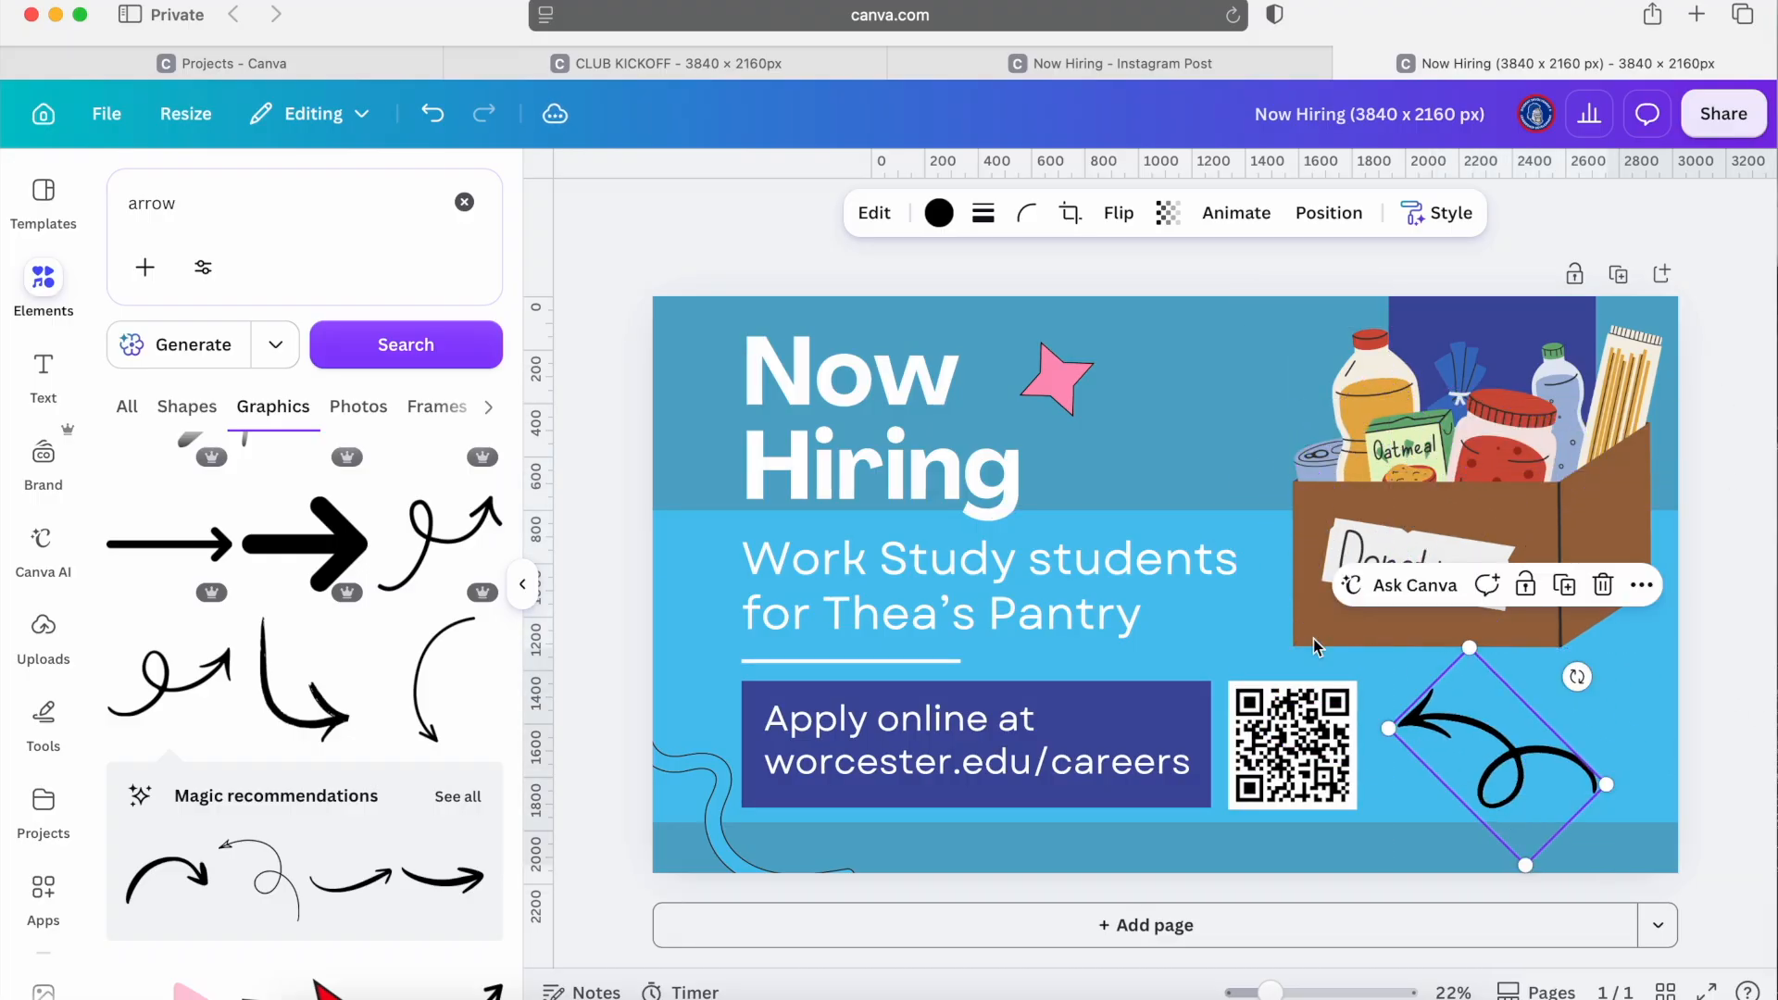
Recolor the looping arrow with the pink already used in the design.
{"action": "left_click", "coordinate": [939, 213]}
{"action": "left_click", "coordinate": [248, 453]}
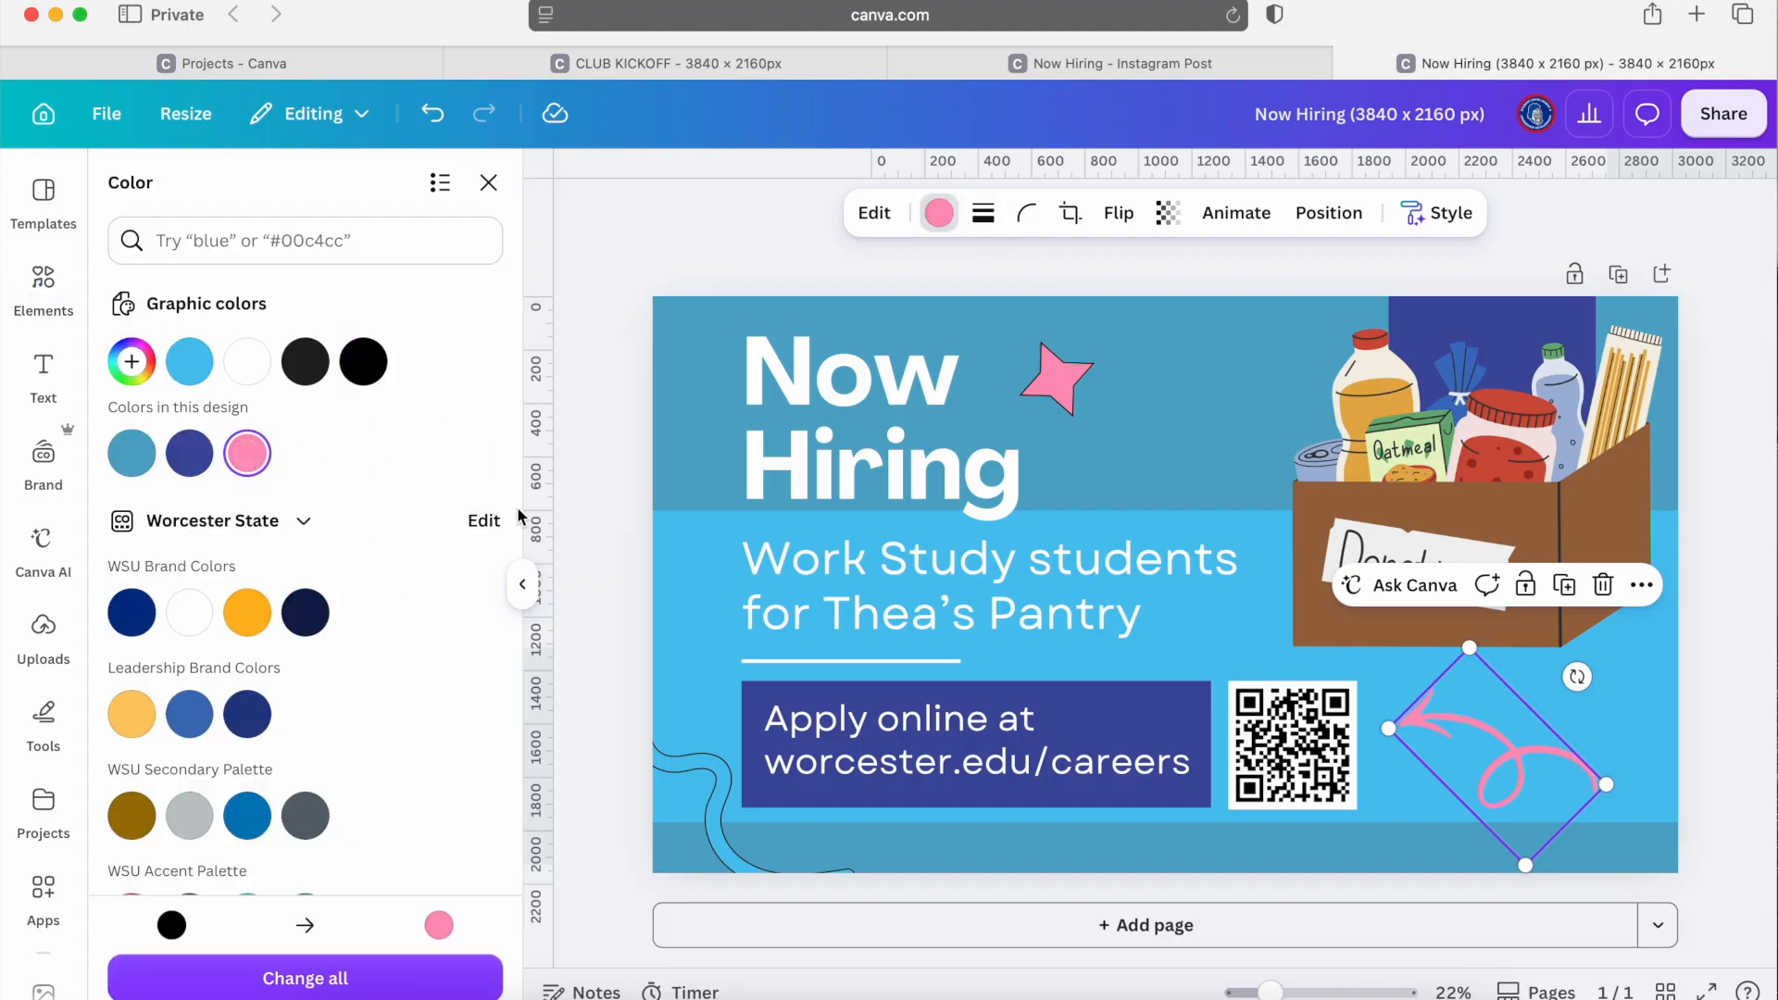
{"action": "key", "text": "Escape"}
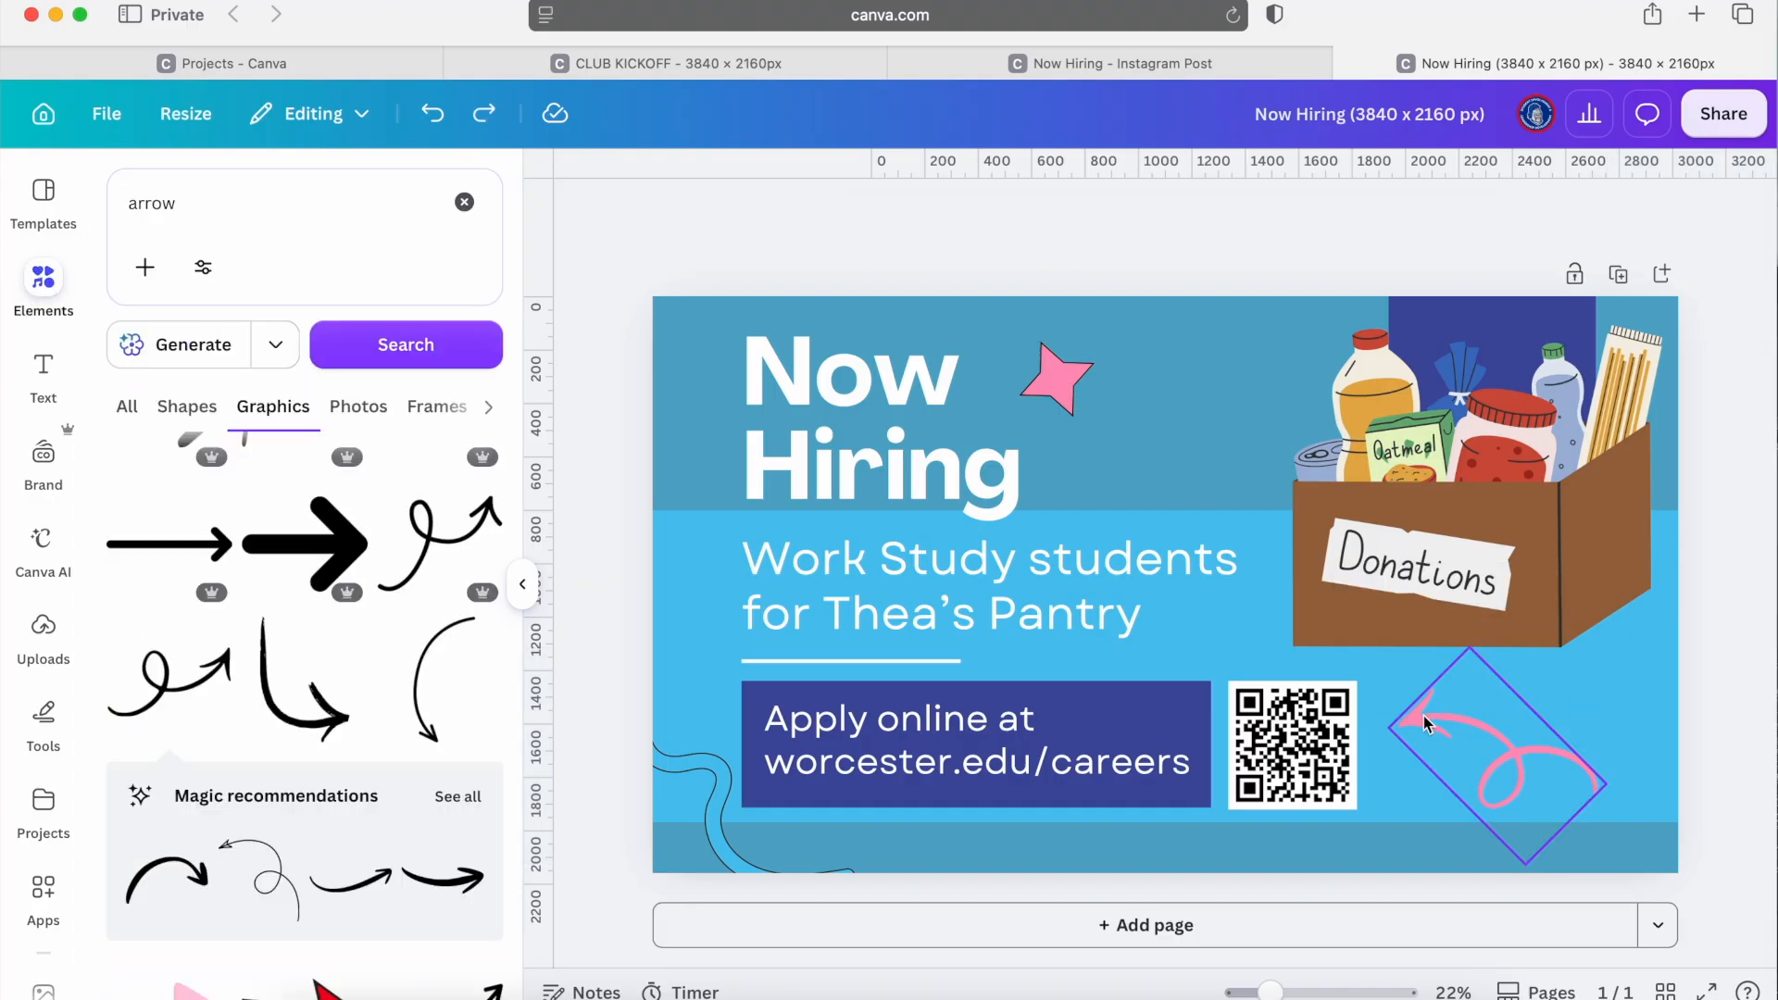
Apply the Pulse animation effect to the pink looping arrow.
{"action": "left_click", "coordinate": [1472, 732]}
{"action": "left_click", "coordinate": [1236, 213]}
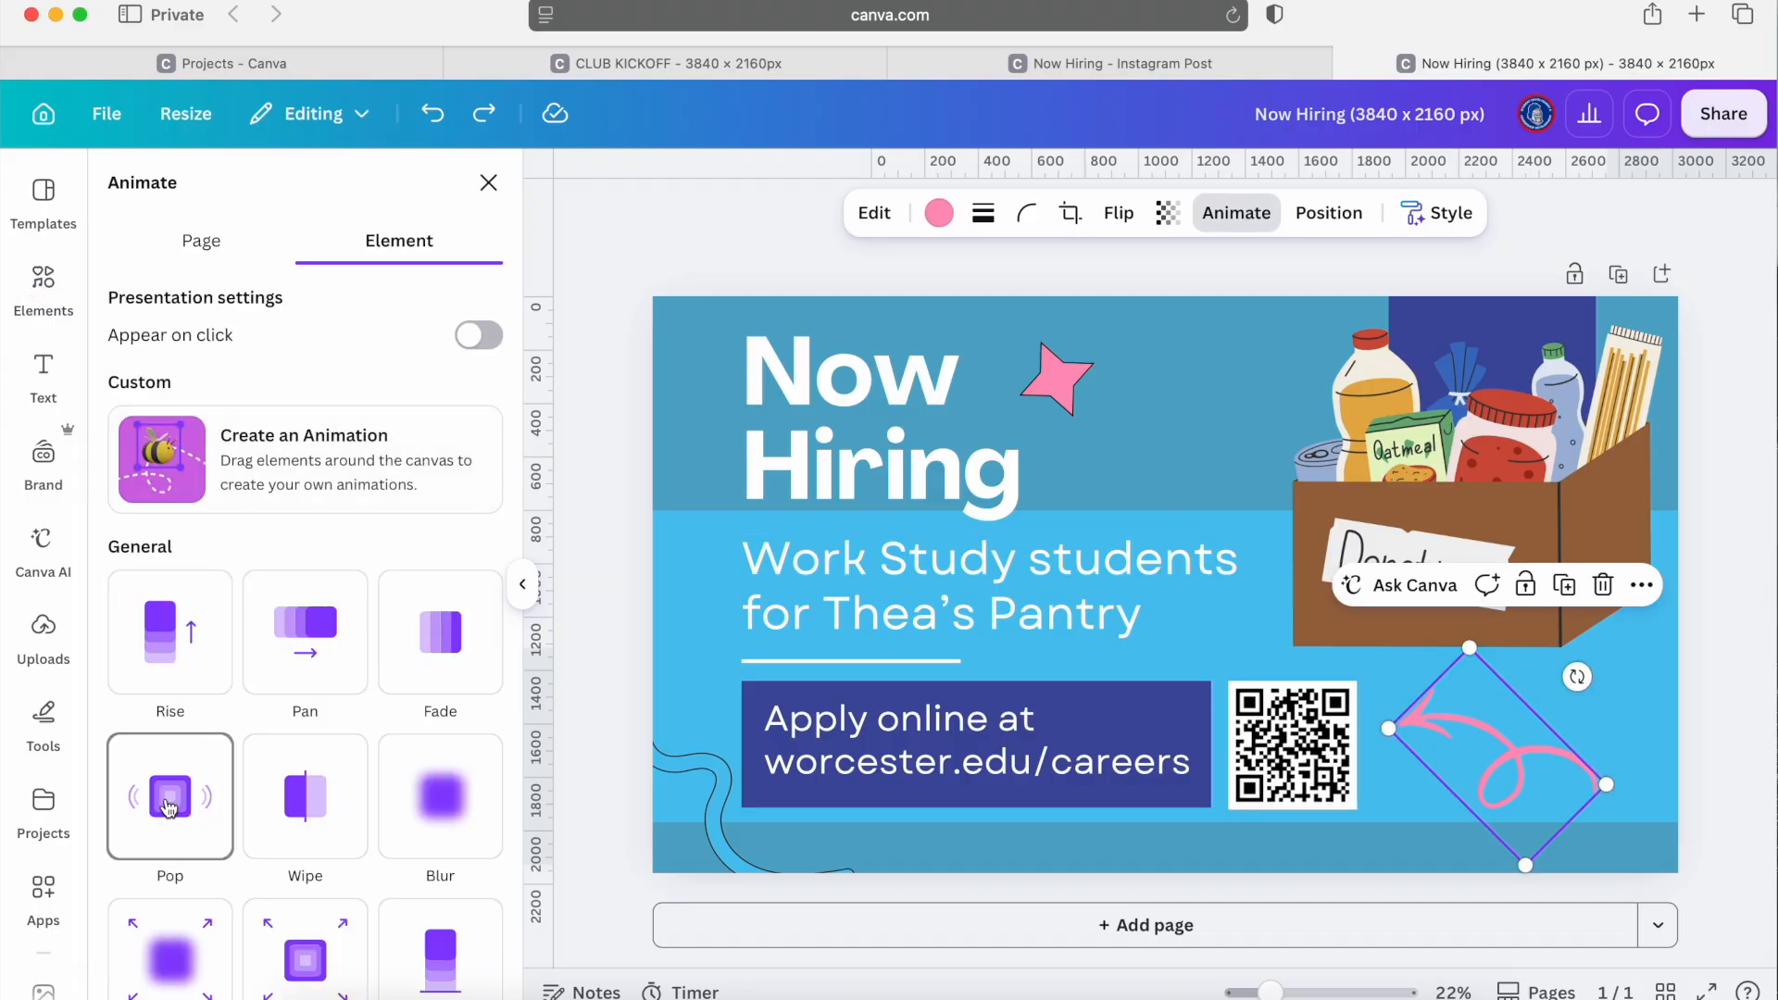
{"action": "scroll", "coordinate": [170, 808], "scroll_direction": "down", "scroll_amount": 5}
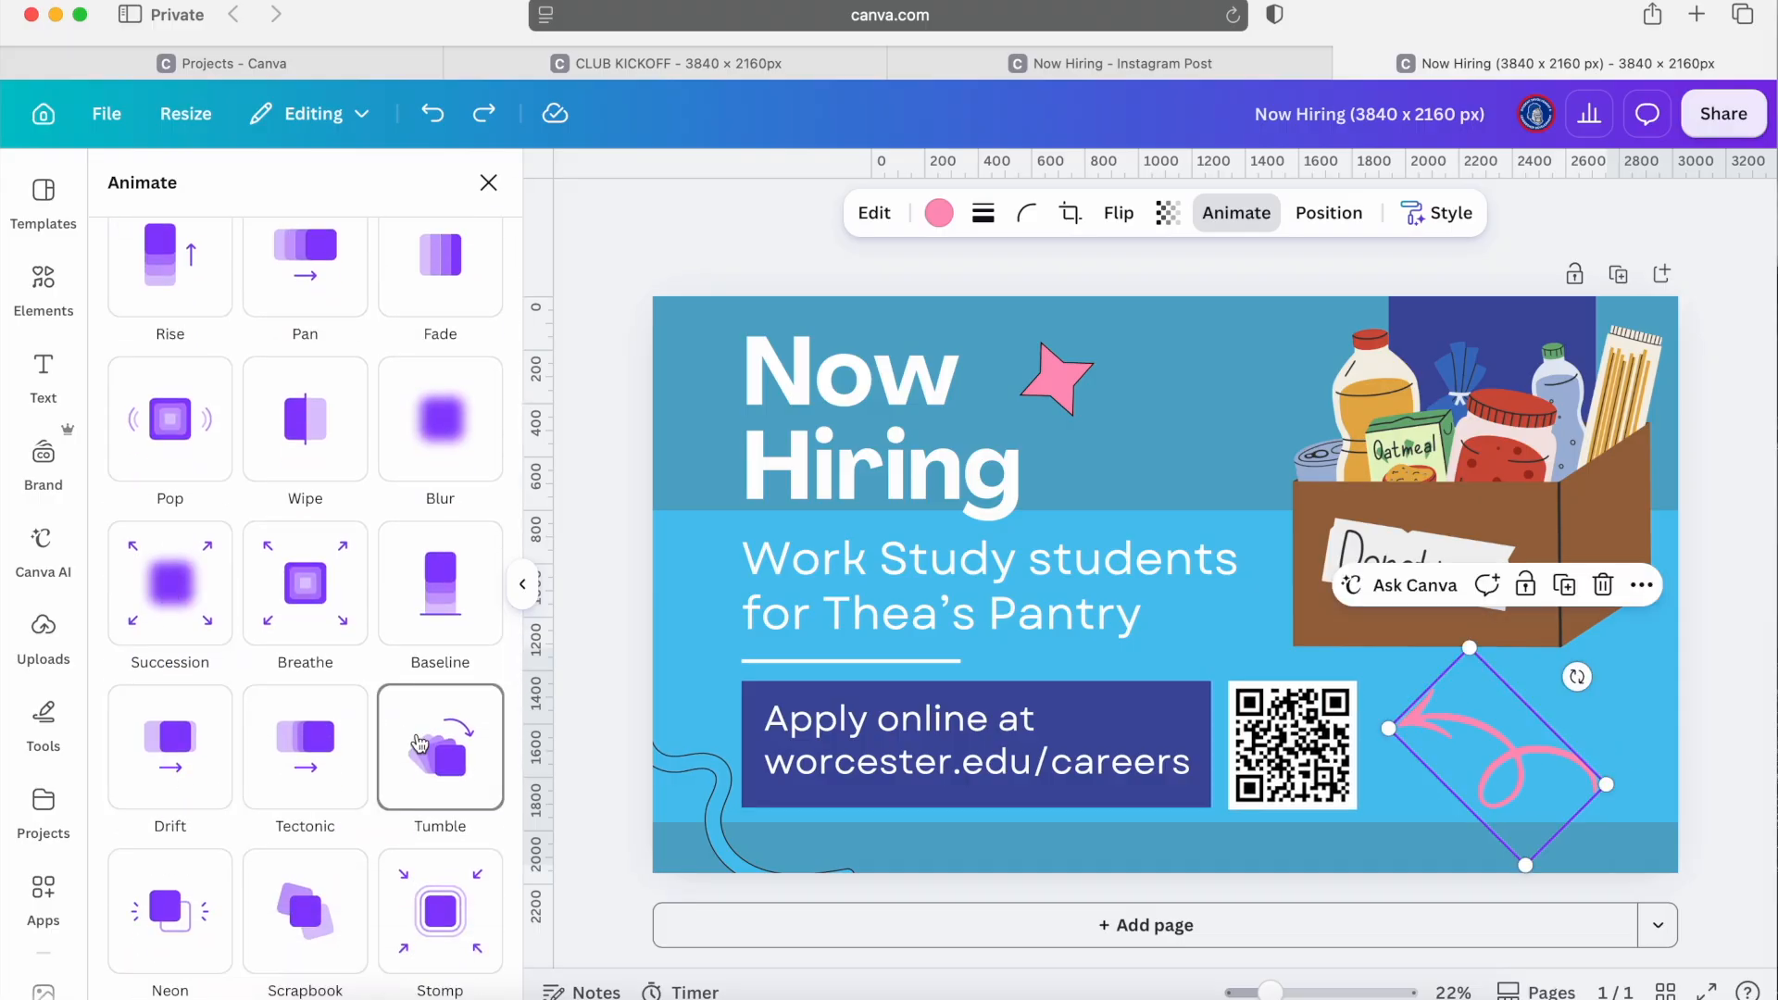
{"action": "scroll", "coordinate": [302, 921], "scroll_direction": "down", "scroll_amount": 2}
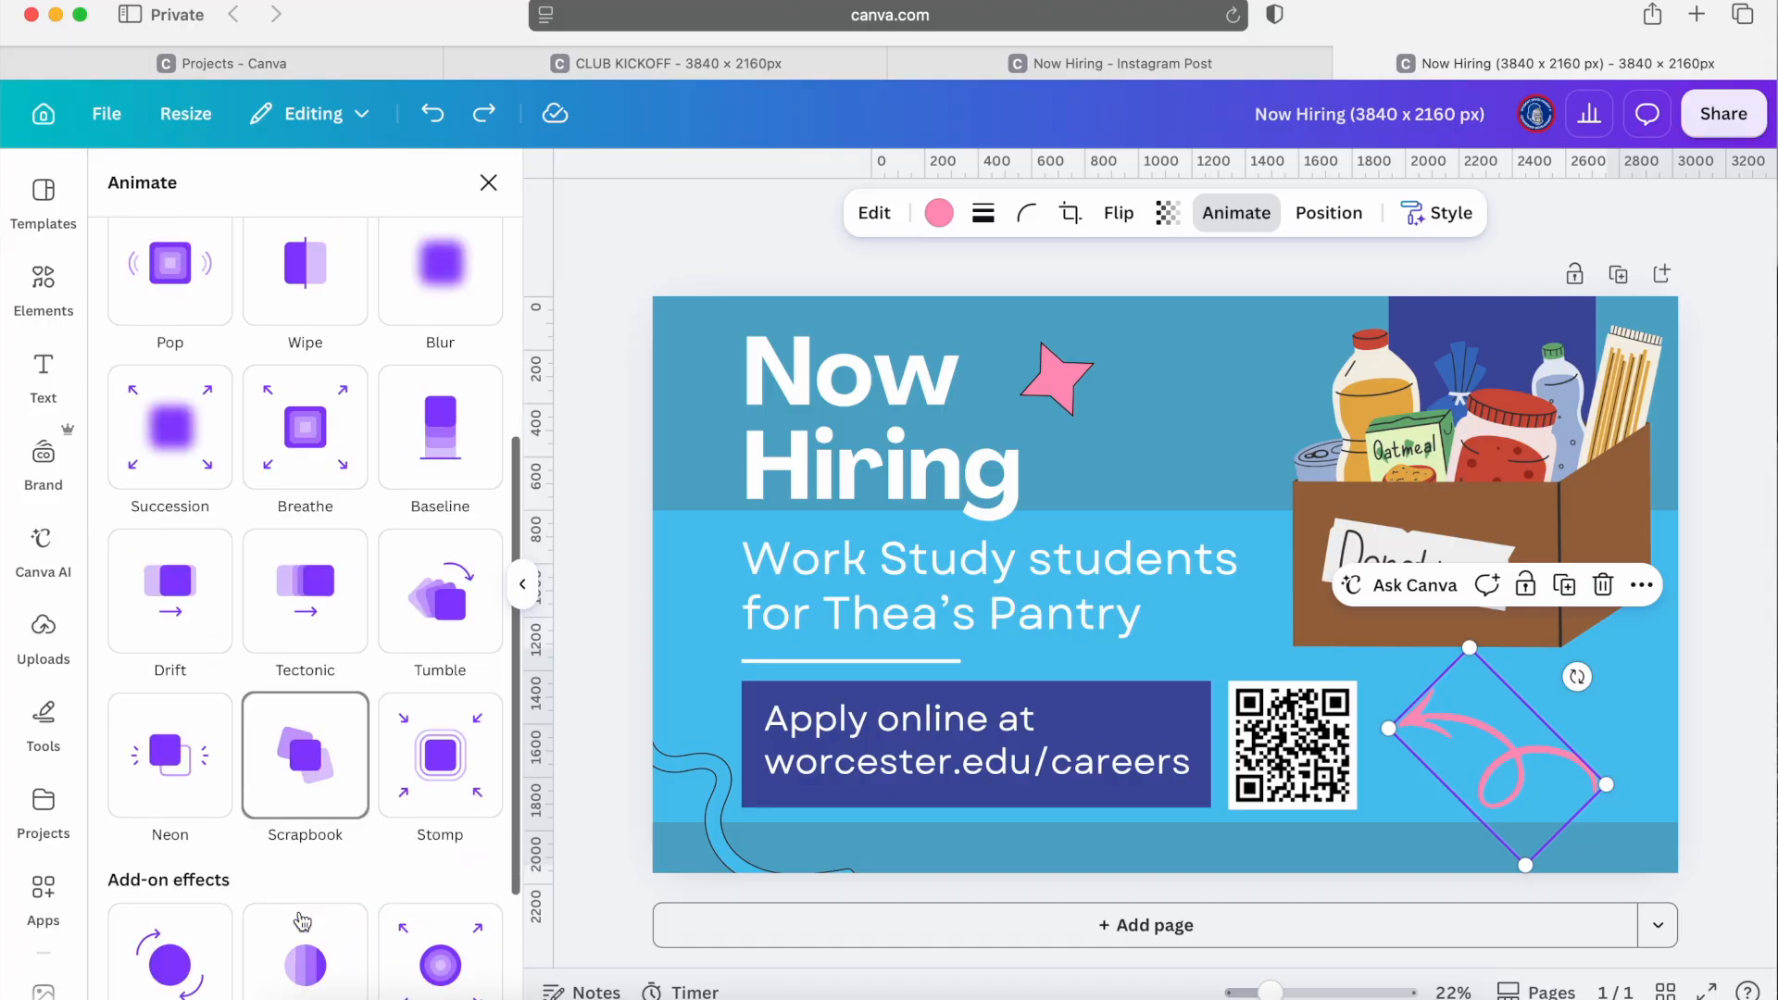
{"action": "scroll", "coordinate": [301, 920], "scroll_direction": "down", "scroll_amount": 3}
{"action": "left_click", "coordinate": [154, 903]}
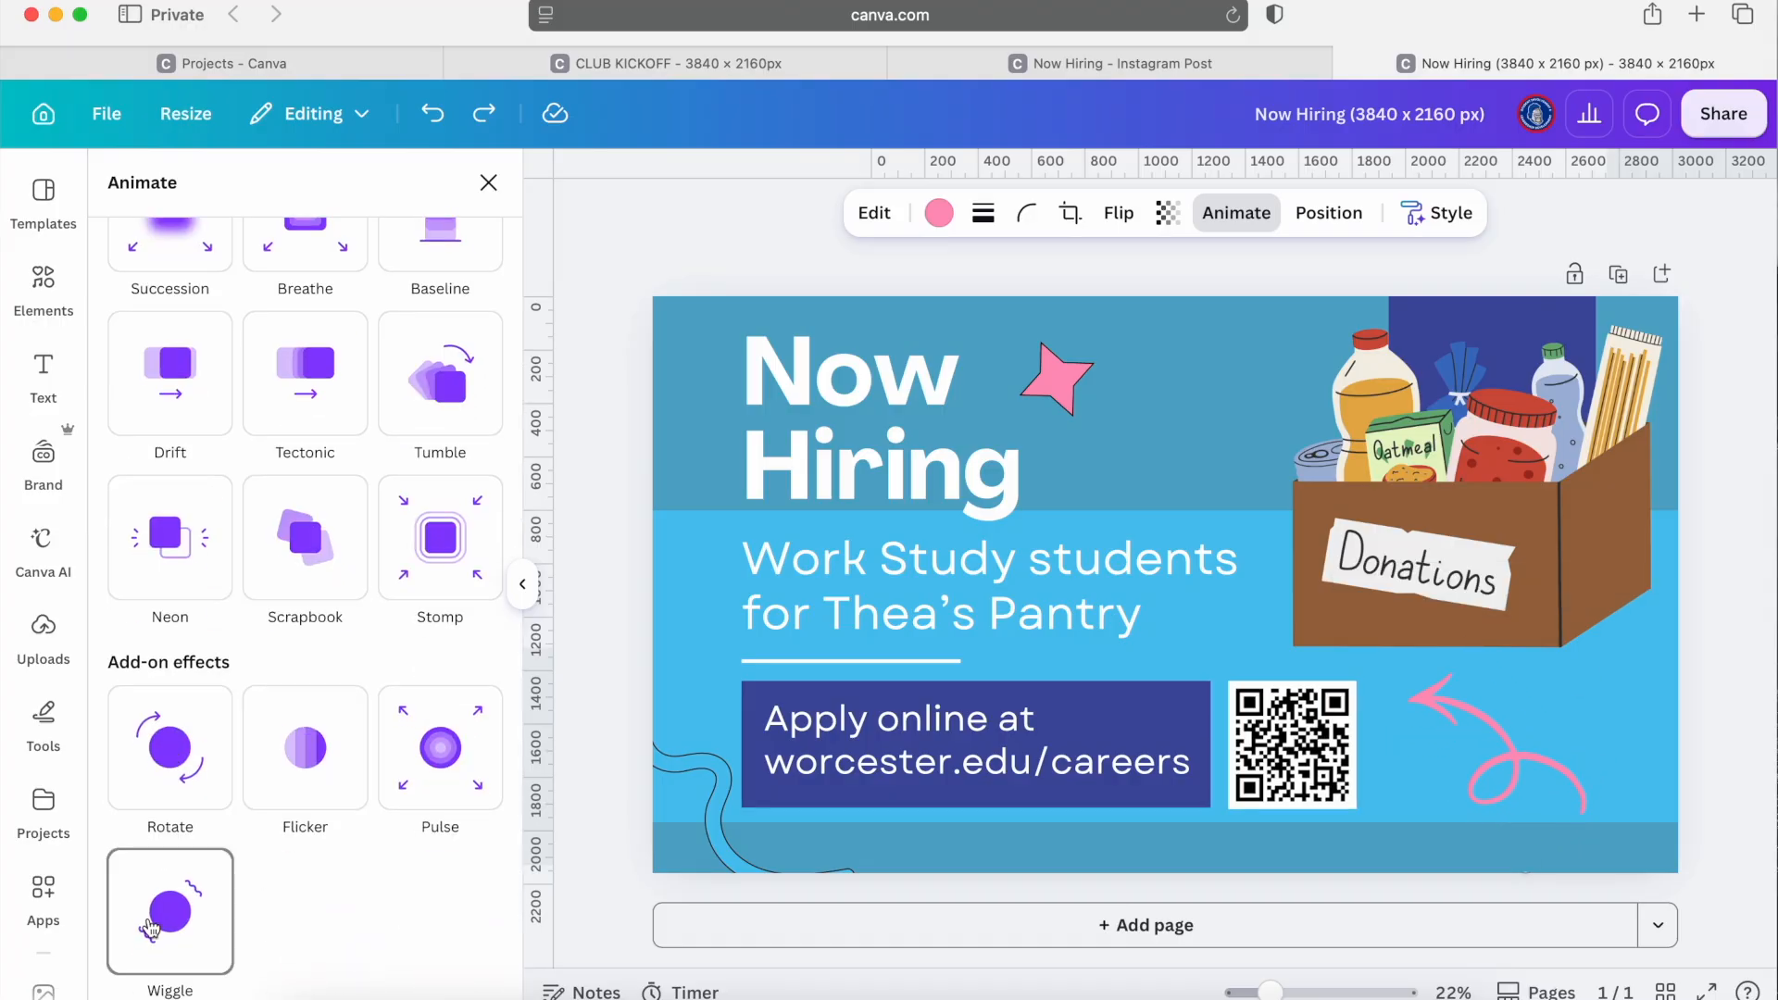
{"action": "left_click", "coordinate": [440, 759]}
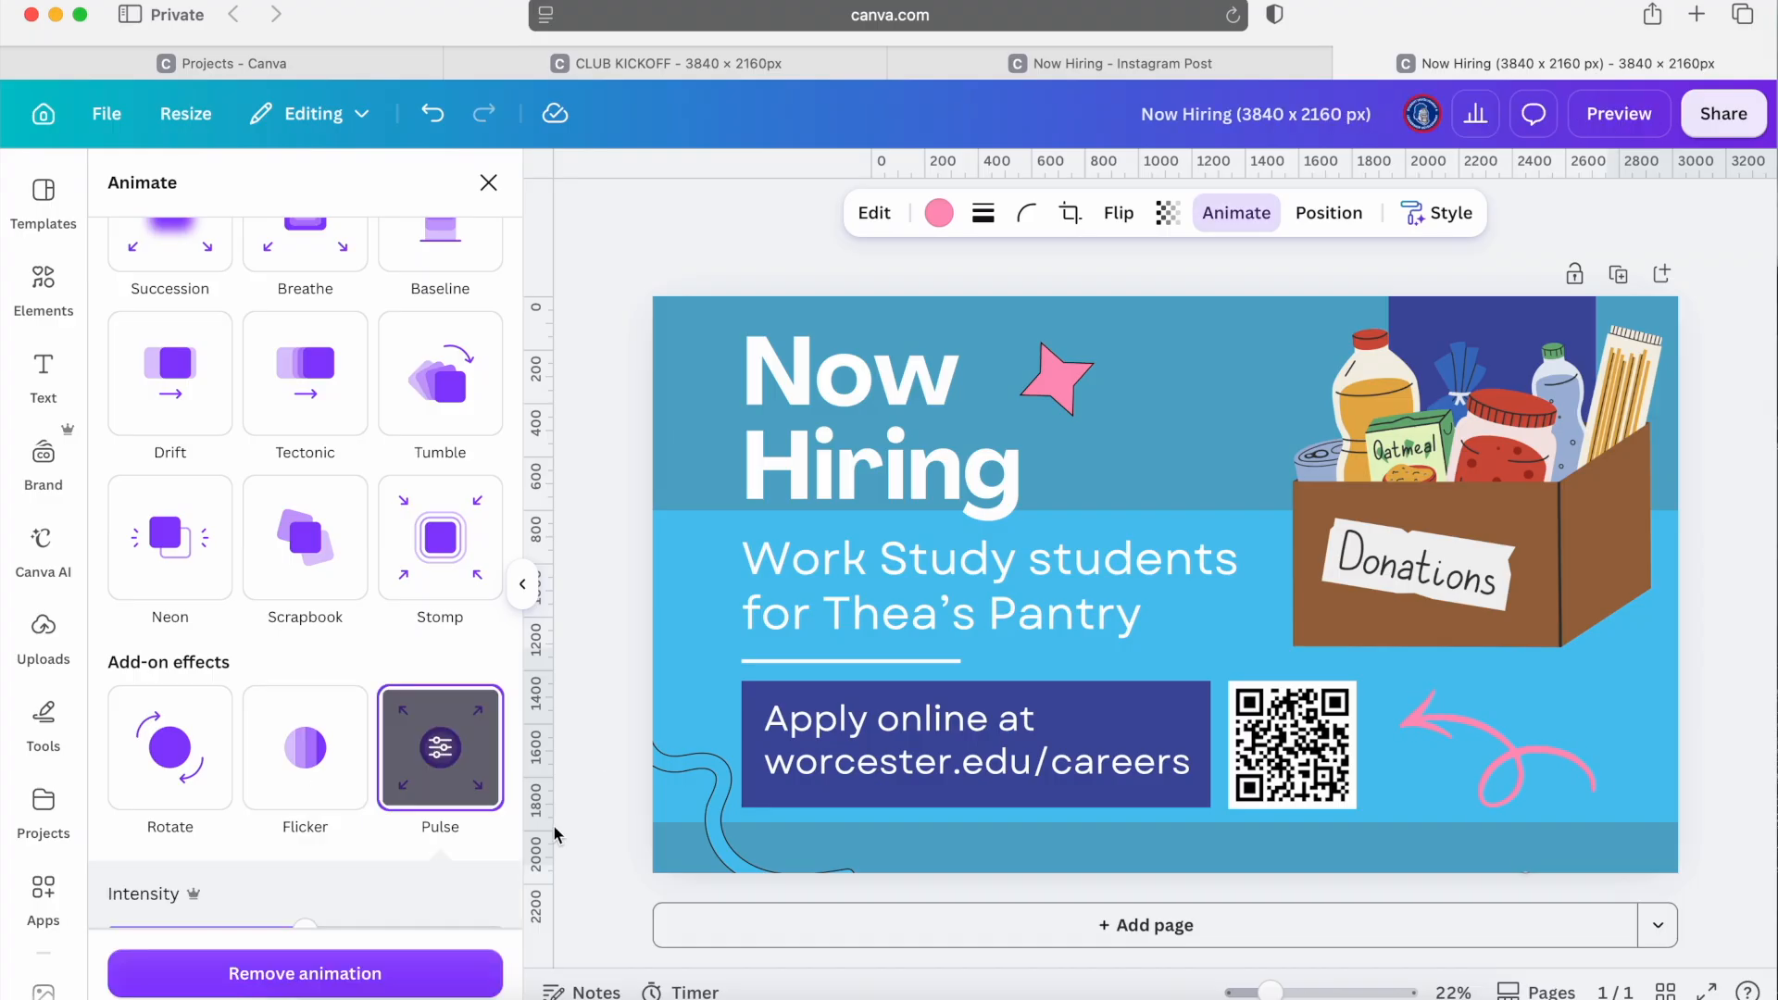
{"action": "left_click", "coordinate": [1000, 392]}
{"action": "left_click", "coordinate": [1020, 213]}
{"action": "scroll", "coordinate": [352, 703], "scroll_direction": "down", "scroll_amount": 5}
{"action": "scroll", "coordinate": [329, 730], "scroll_direction": "up", "scroll_amount": 5}
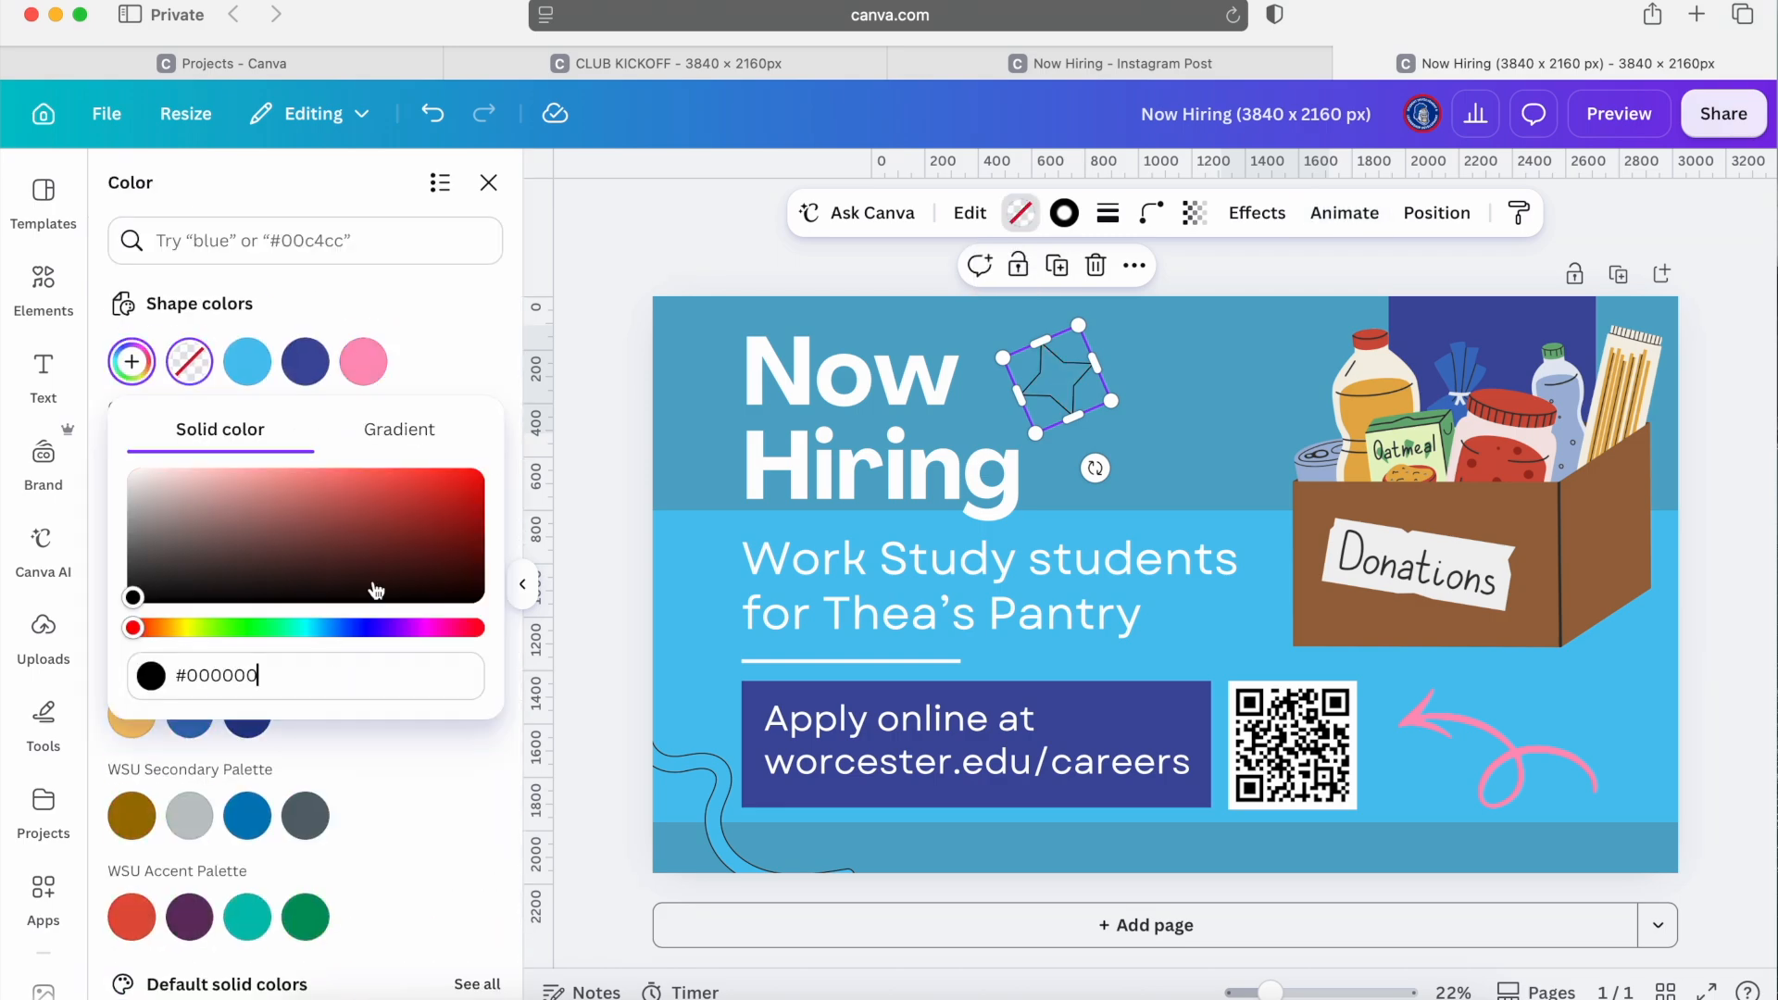
{"action": "left_click", "coordinate": [488, 183]}
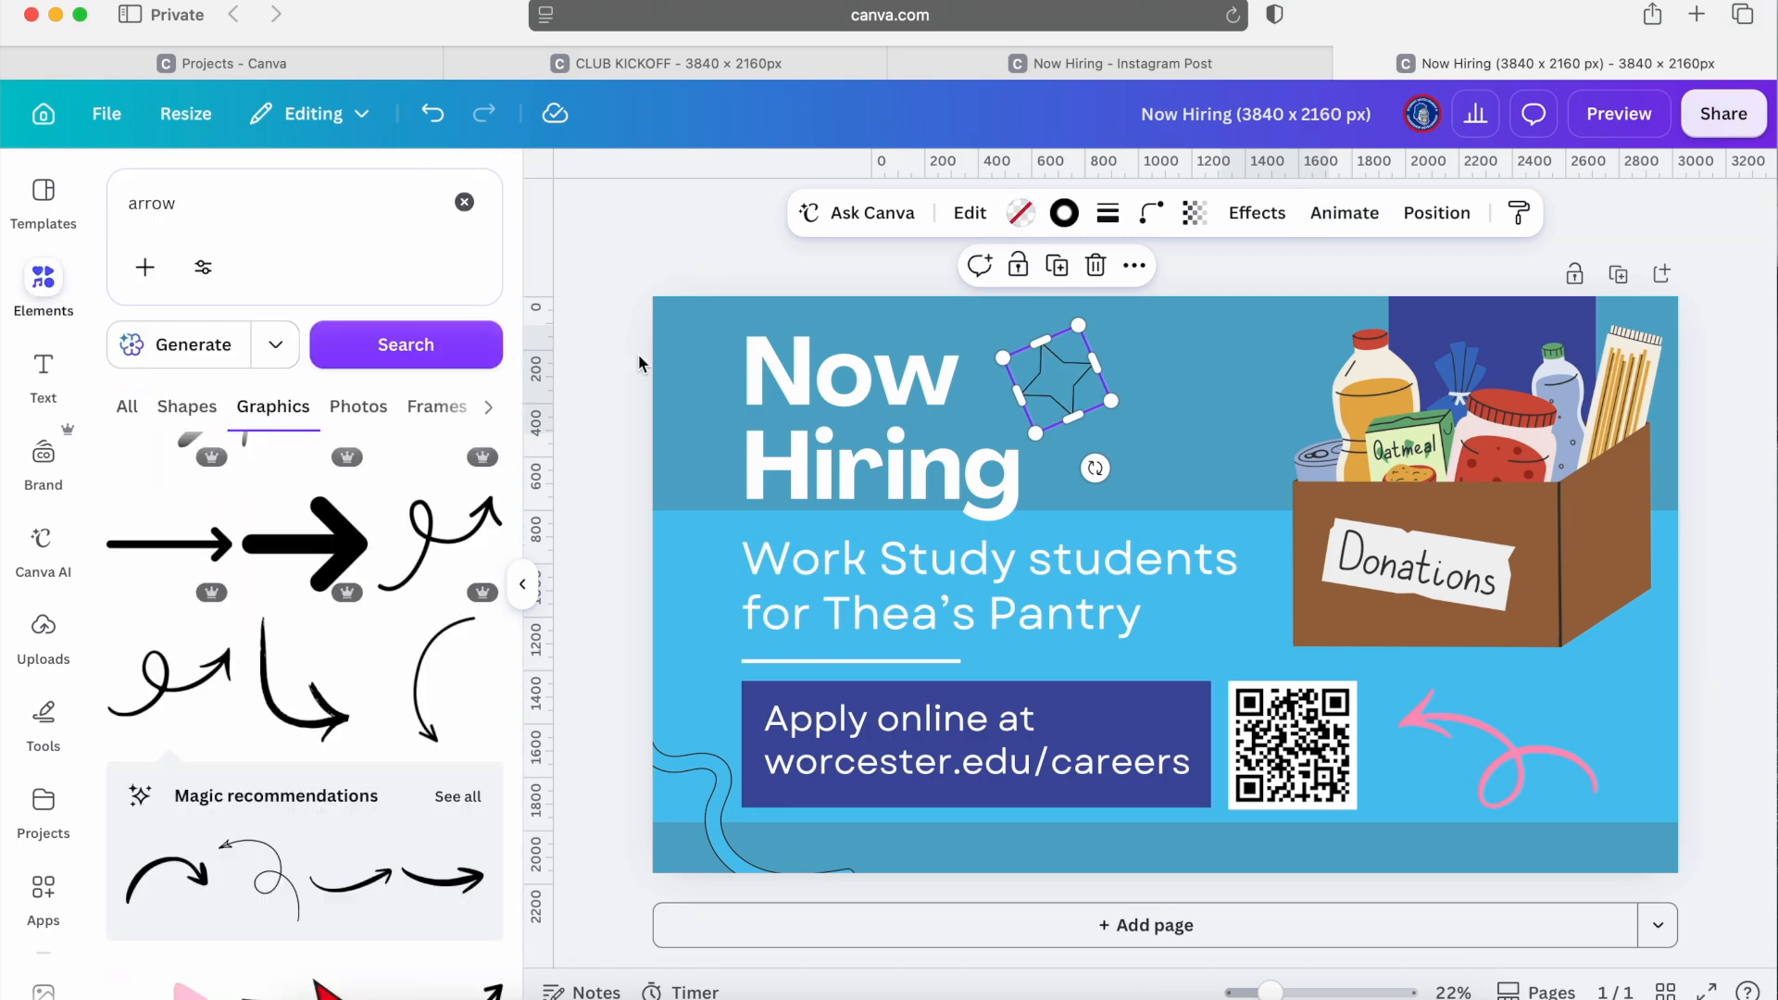
{"action": "key", "text": "ctrl+z"}
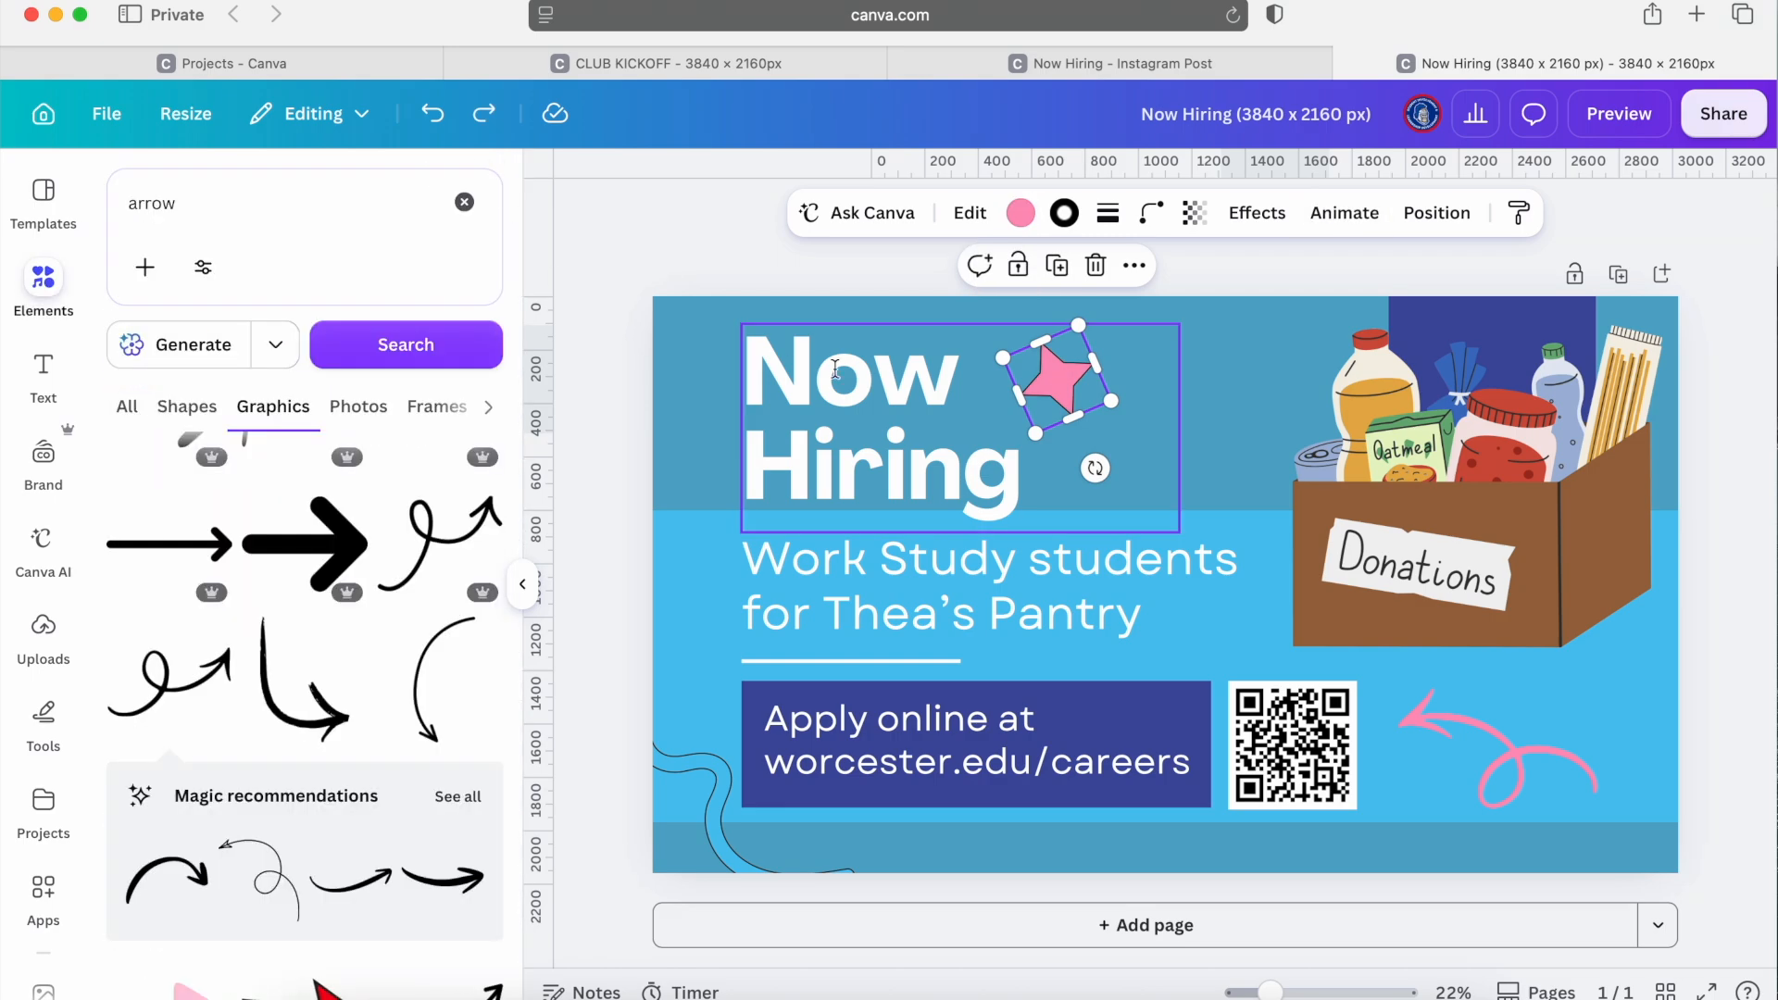
Recolor the star from pink to a muted red and apply that change to every matching pink element on the page.
{"action": "left_click", "coordinate": [1020, 214]}
{"action": "left_click_drag", "start_coordinate": [281, 481], "coordinate": [448, 475]}
{"action": "left_click_drag", "start_coordinate": [457, 627], "coordinate": [479, 630]}
{"action": "left_click_drag", "start_coordinate": [448, 475], "coordinate": [345, 506]}
{"action": "left_click", "coordinate": [337, 978]}
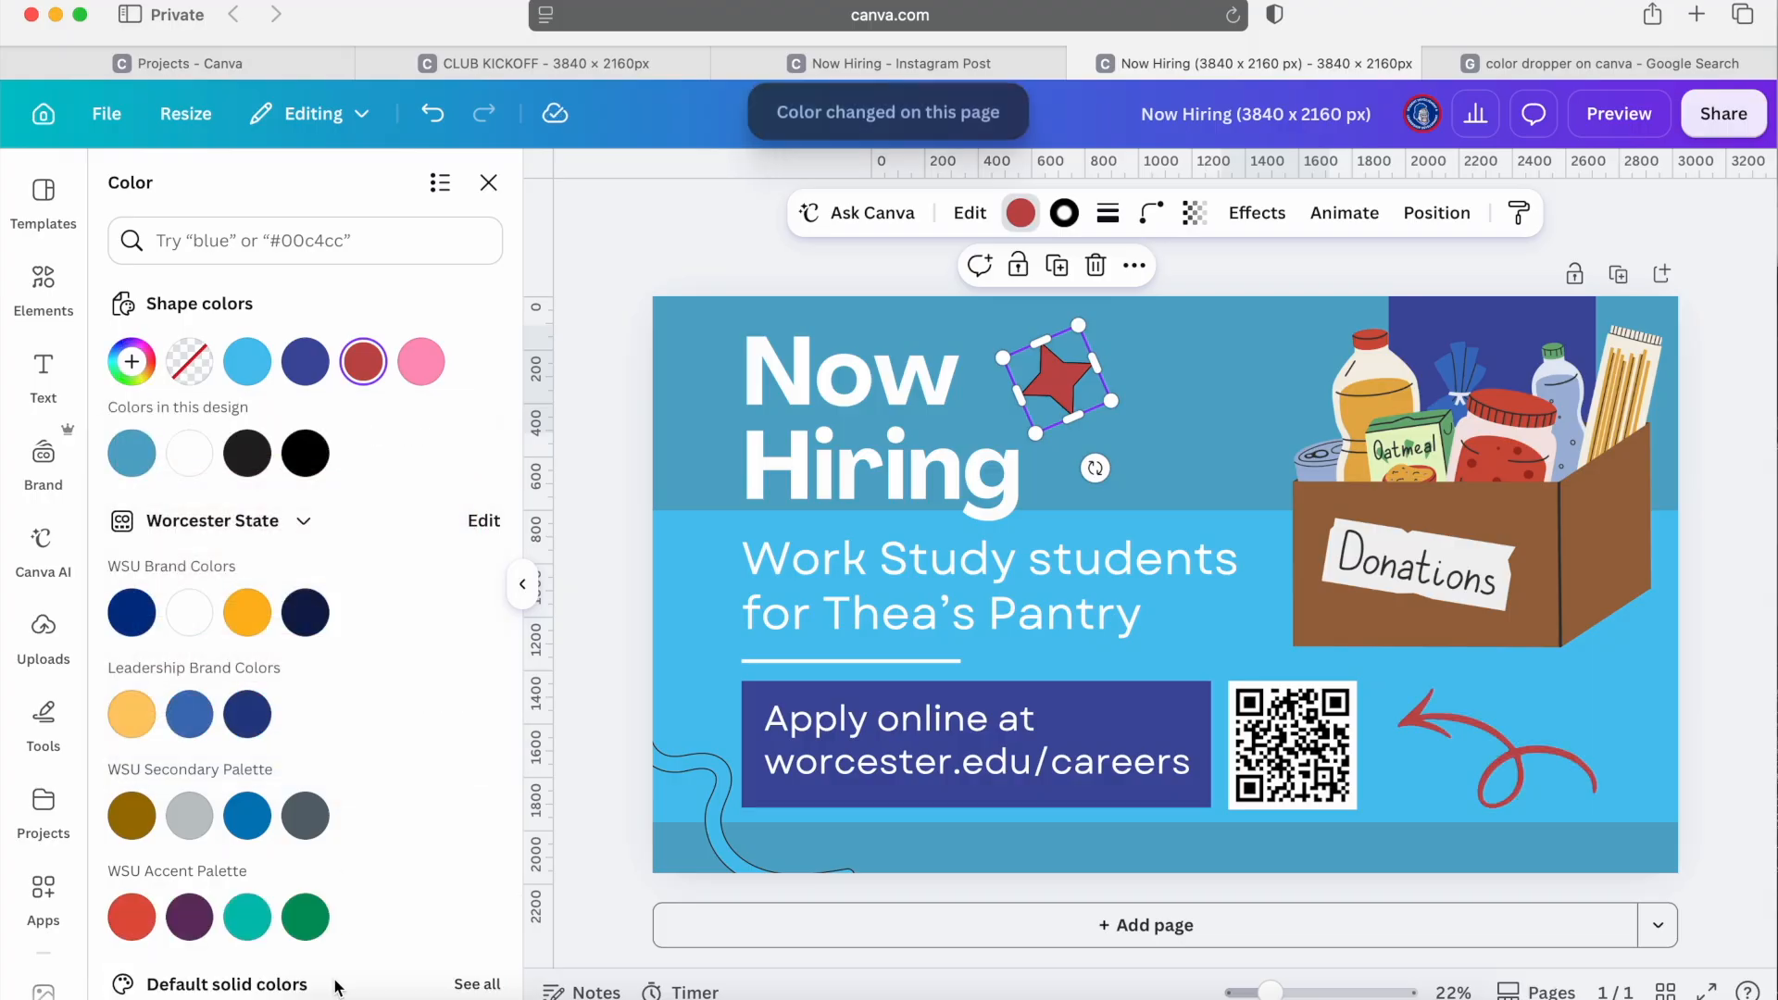
Check the element animation options of the red looping arrow beside the QR code.
{"action": "left_click", "coordinate": [616, 342]}
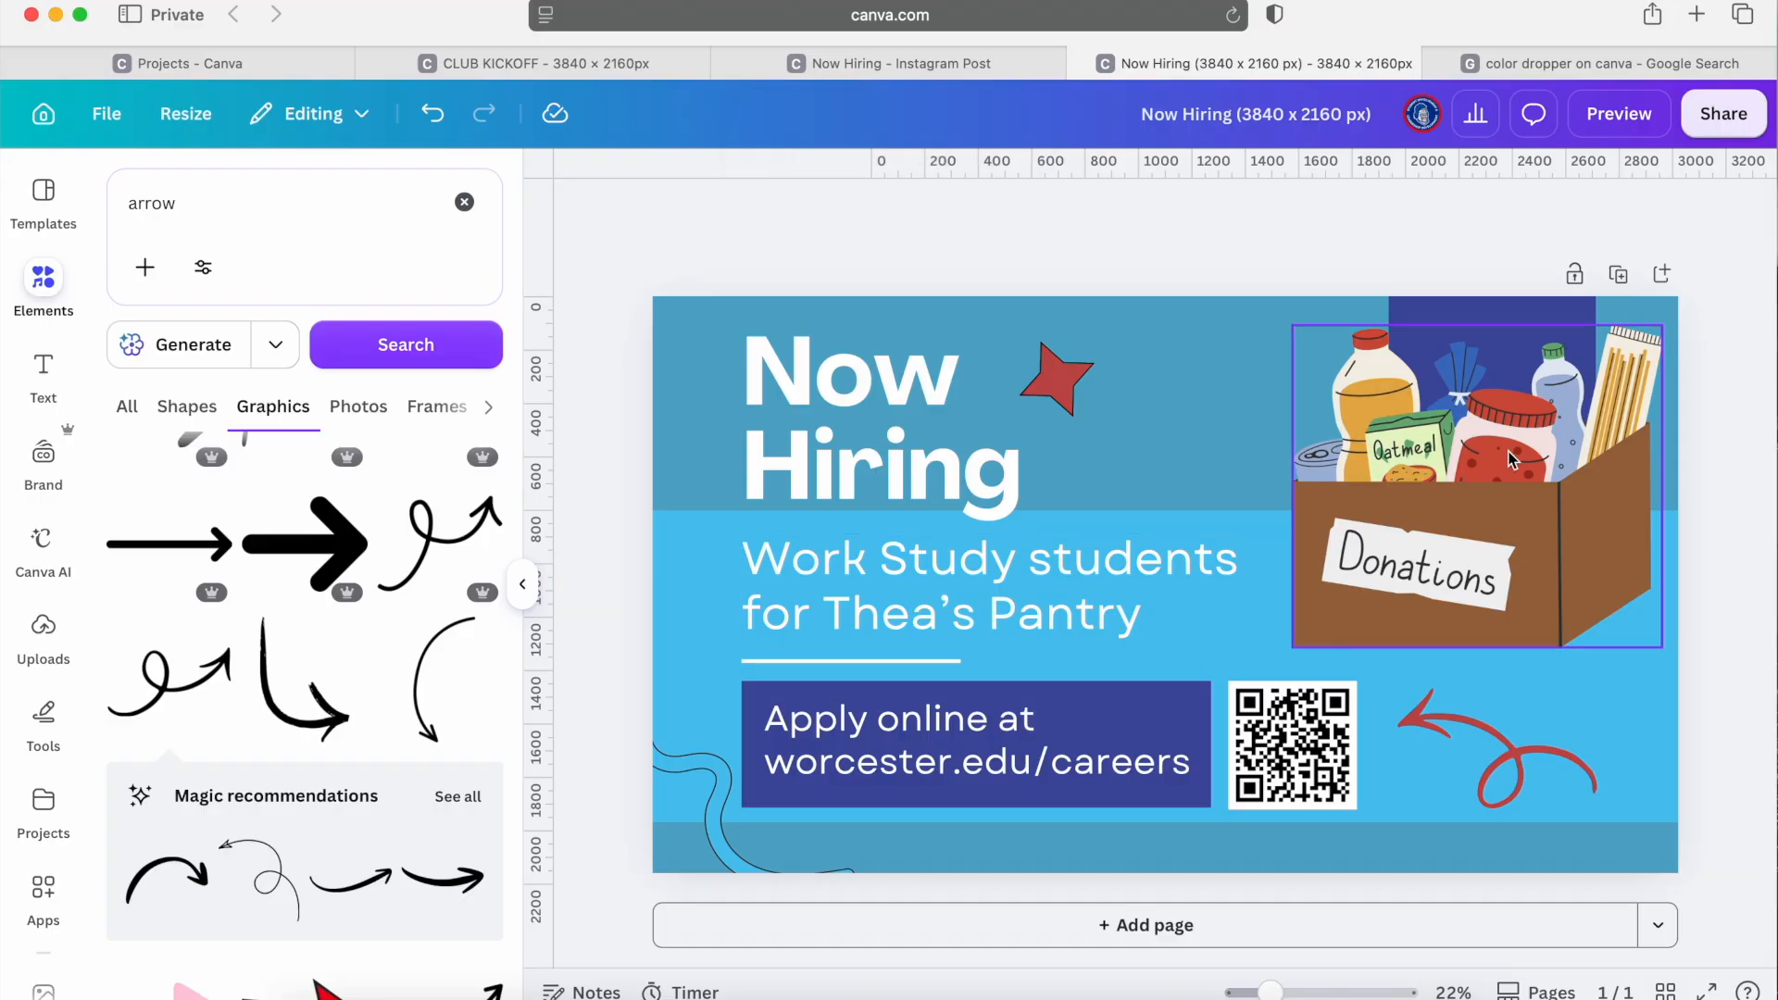
{"action": "left_click", "coordinate": [1504, 768]}
{"action": "left_click", "coordinate": [1261, 219]}
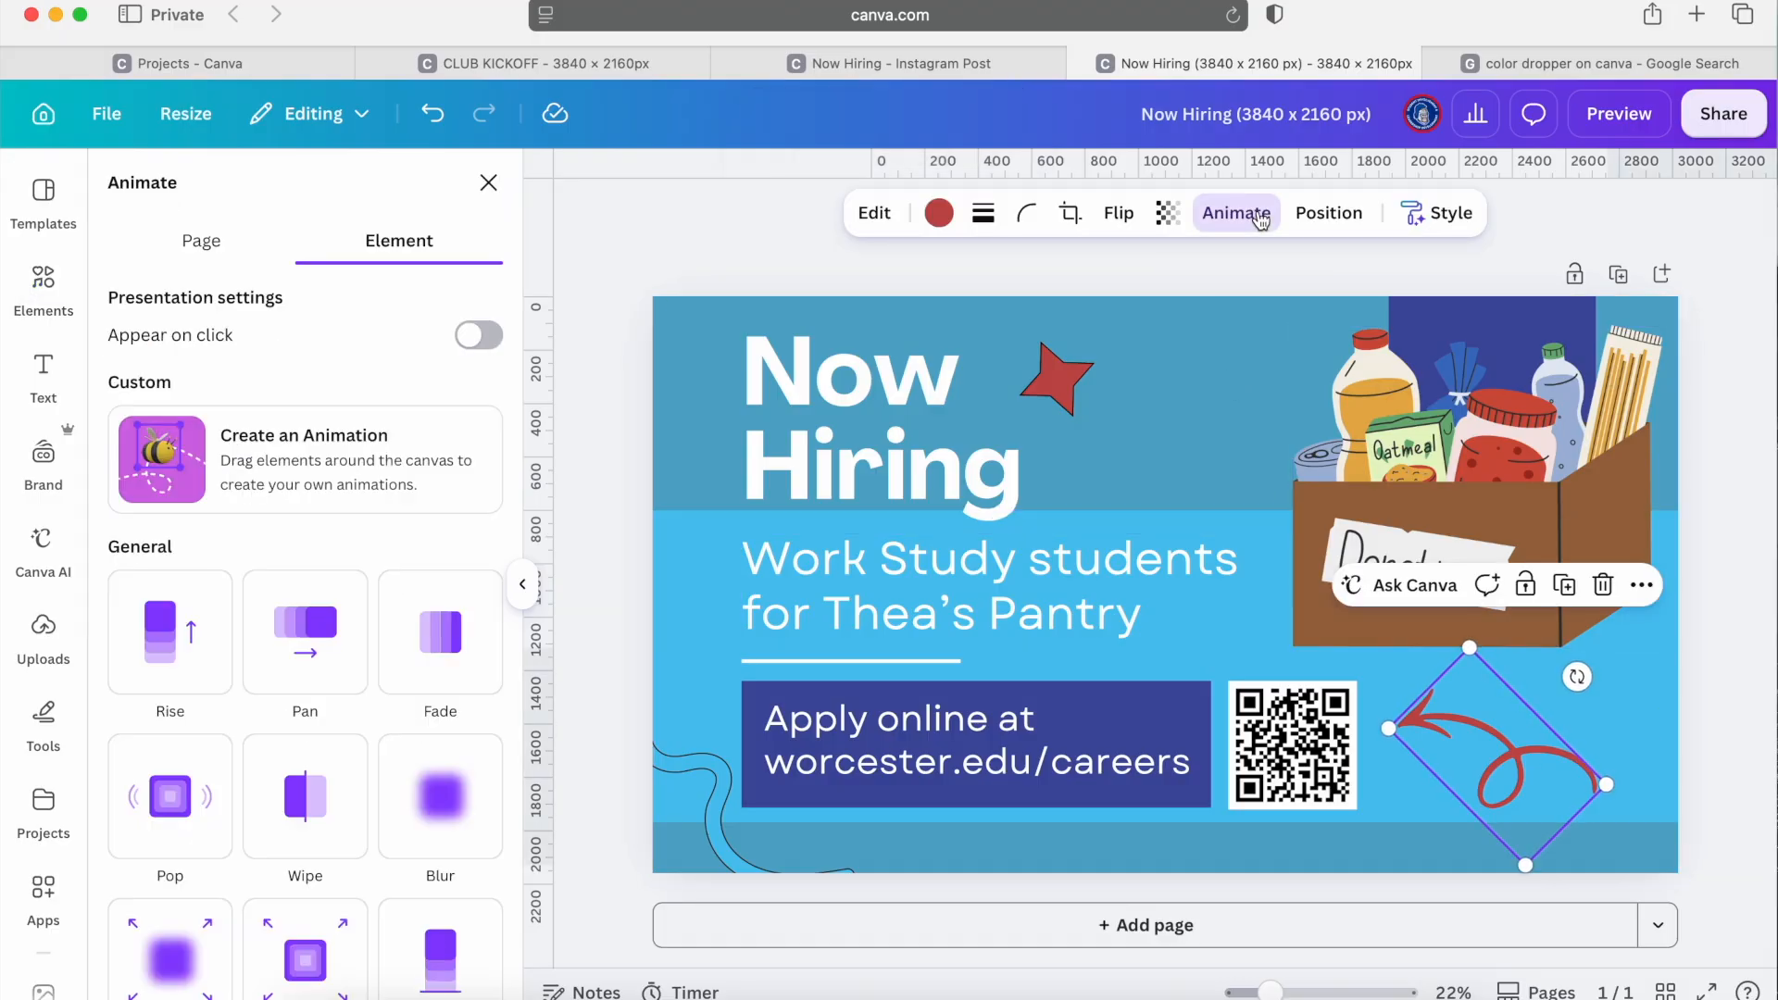
{"action": "left_click", "coordinate": [488, 183]}
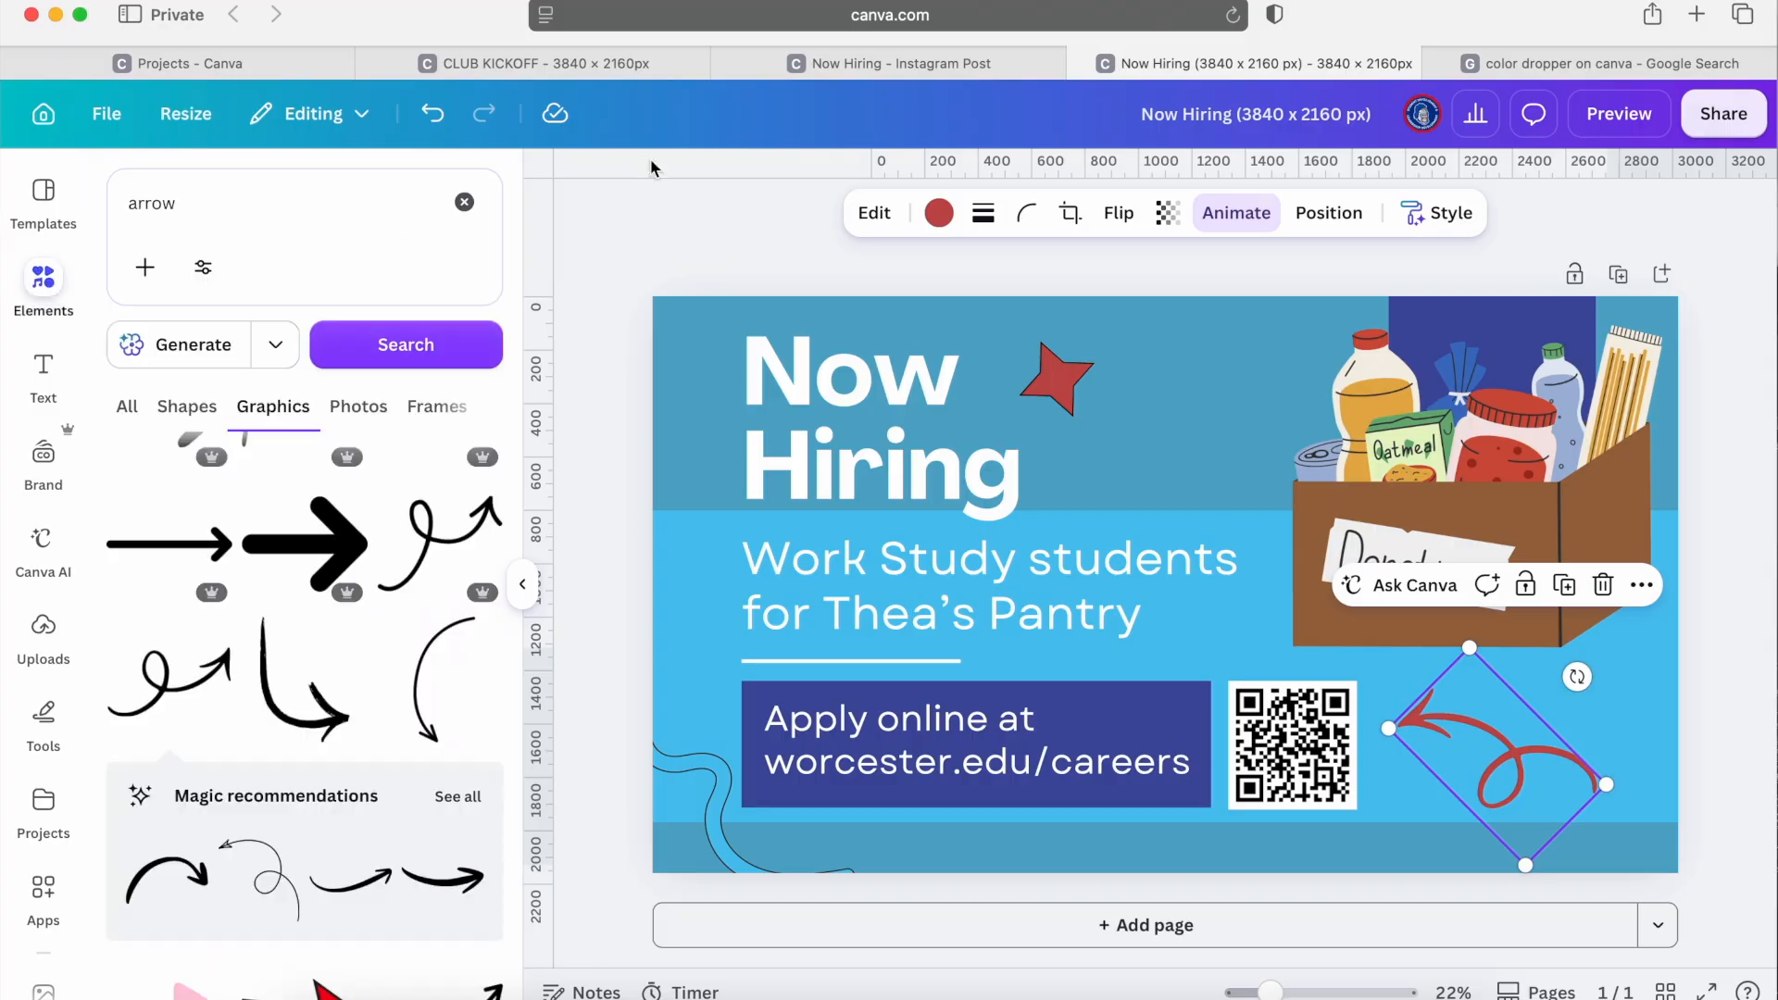
Download the Now Hiring design as an MP4 video in 4K quality and play the downloaded file to check the arrow's animation.
{"action": "left_click", "coordinate": [1720, 115]}
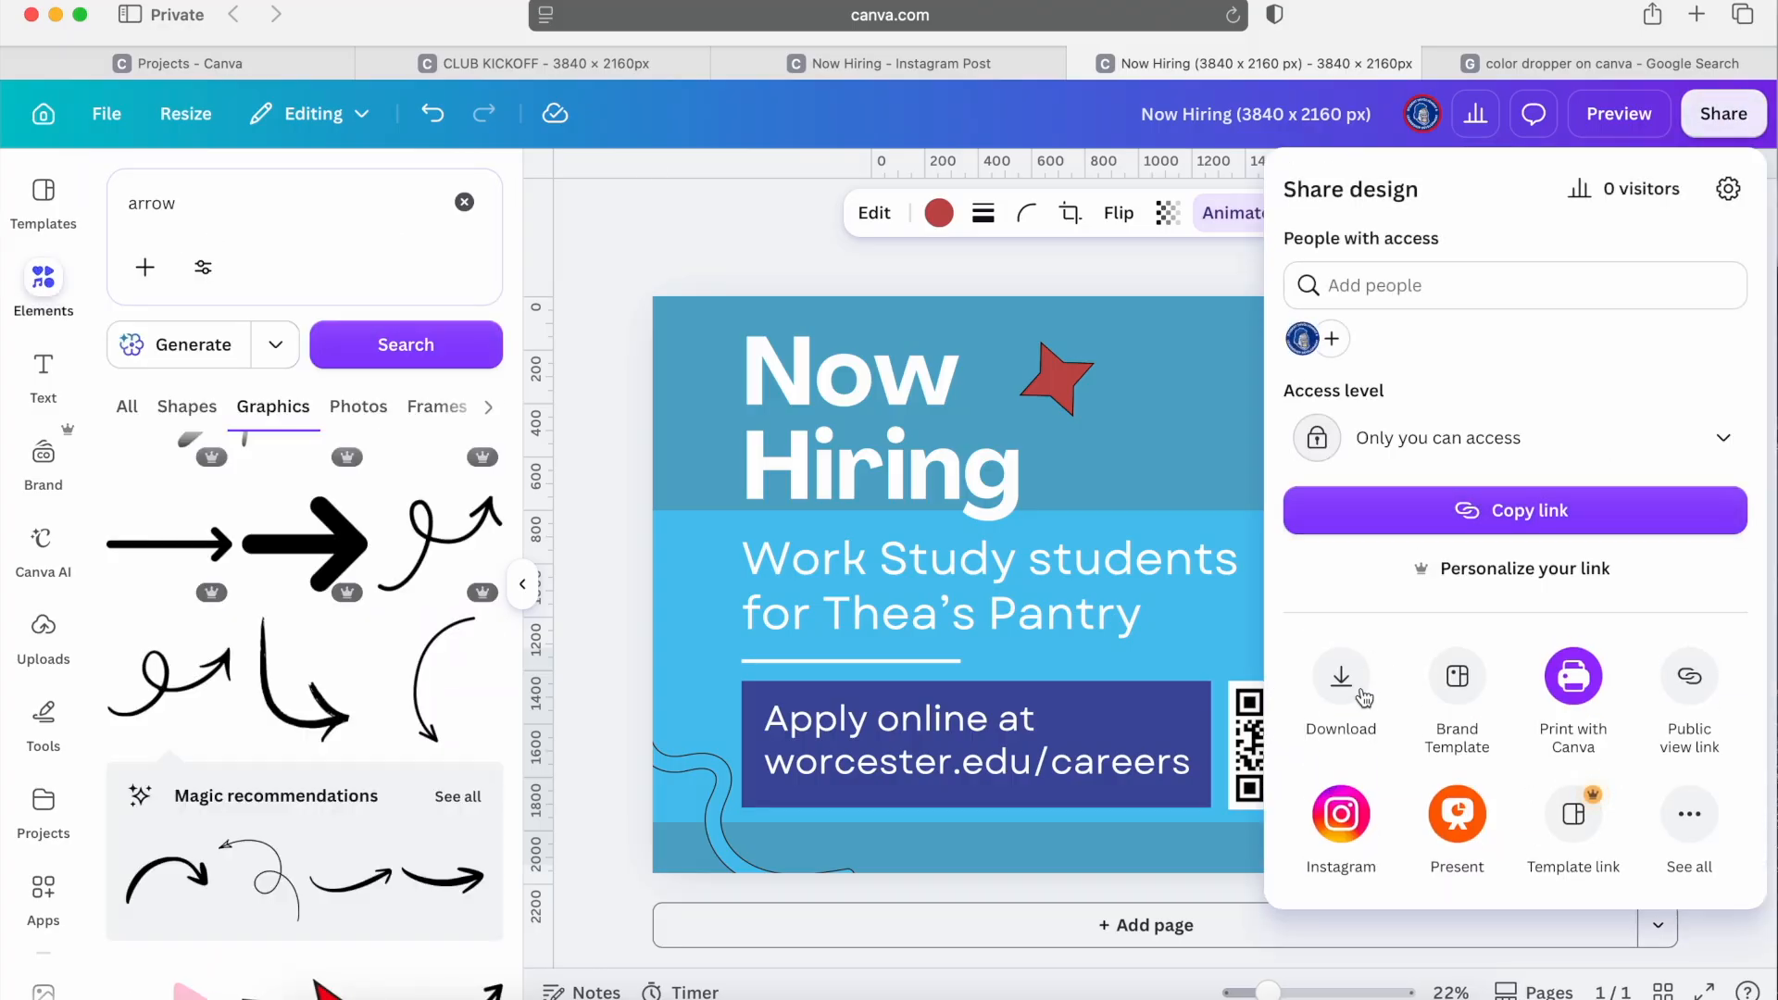
{"action": "left_click", "coordinate": [1342, 680]}
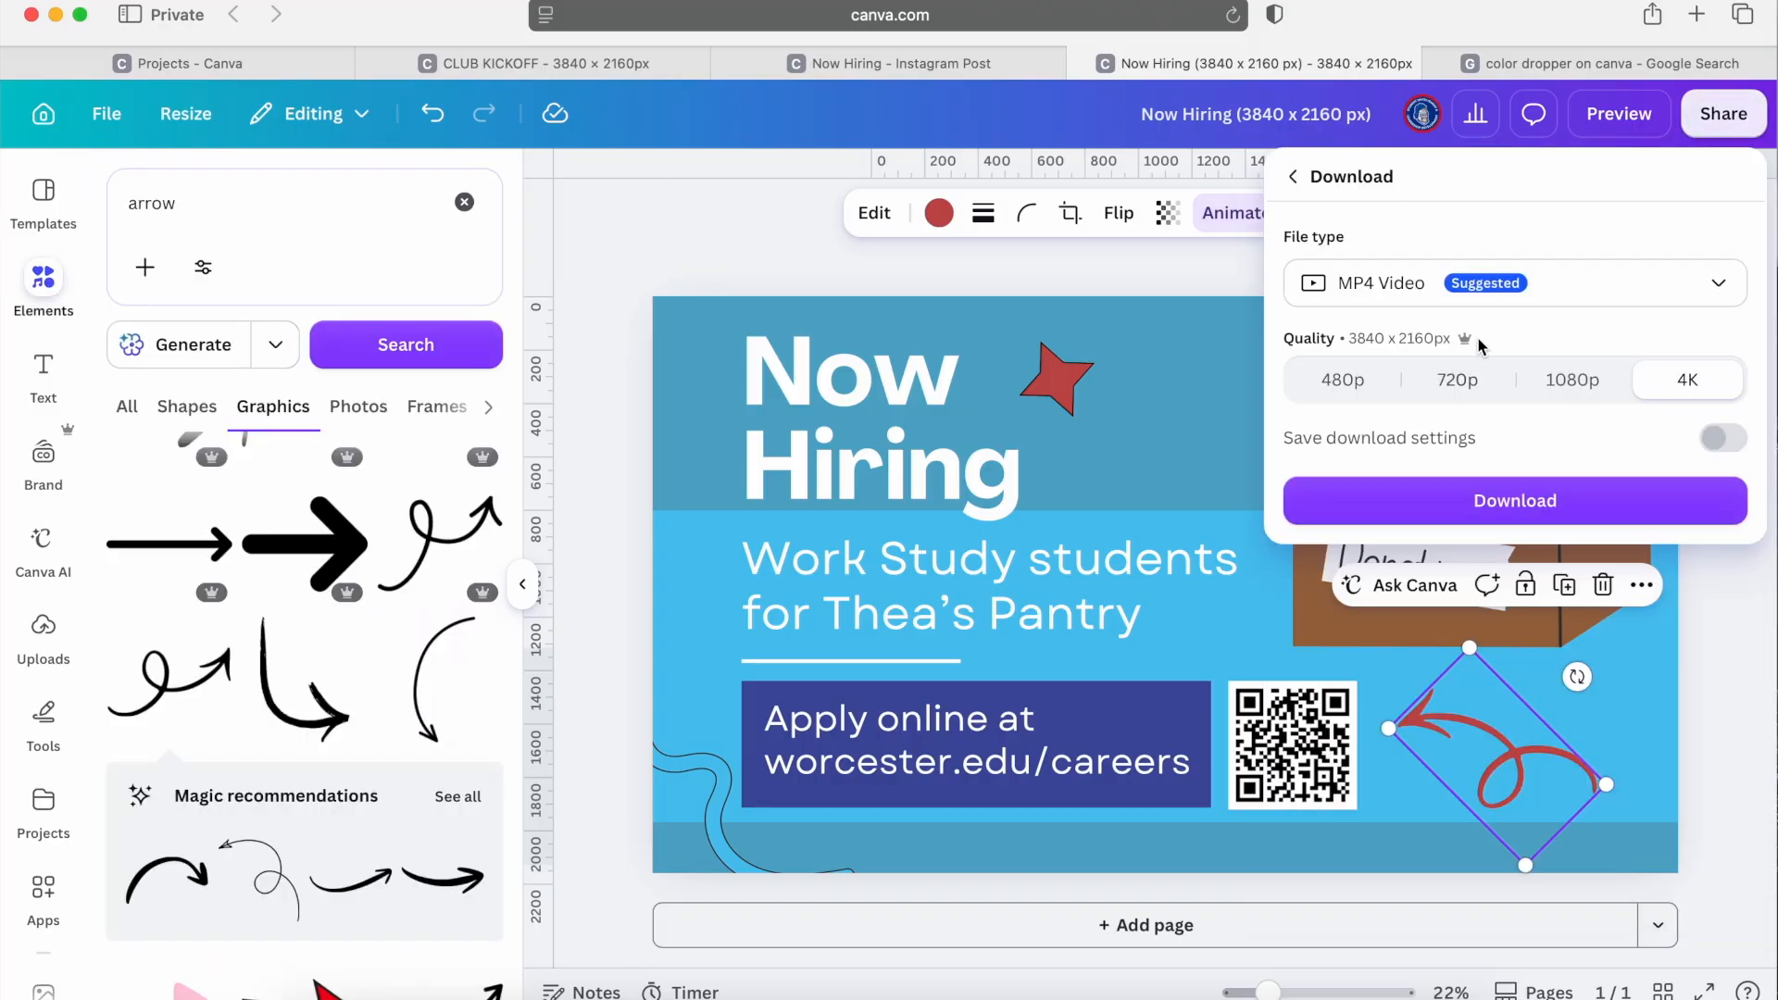
{"action": "left_click", "coordinate": [1545, 517]}
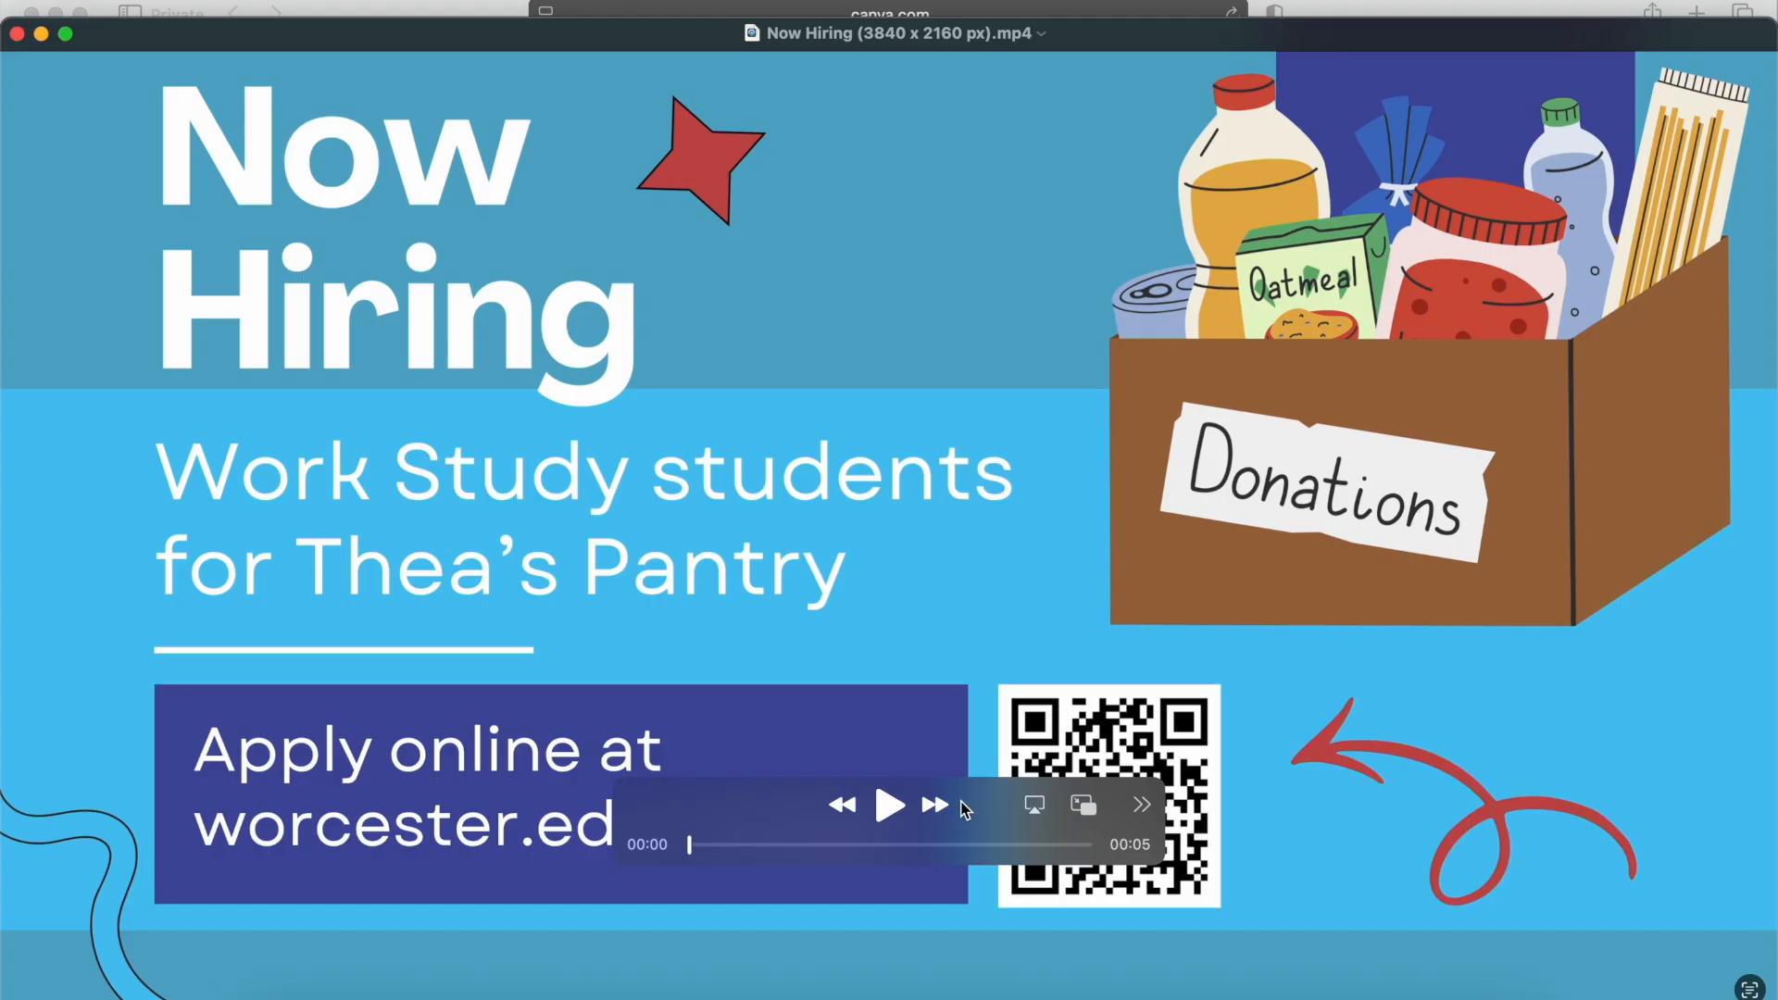
{"action": "left_click", "coordinate": [890, 804]}
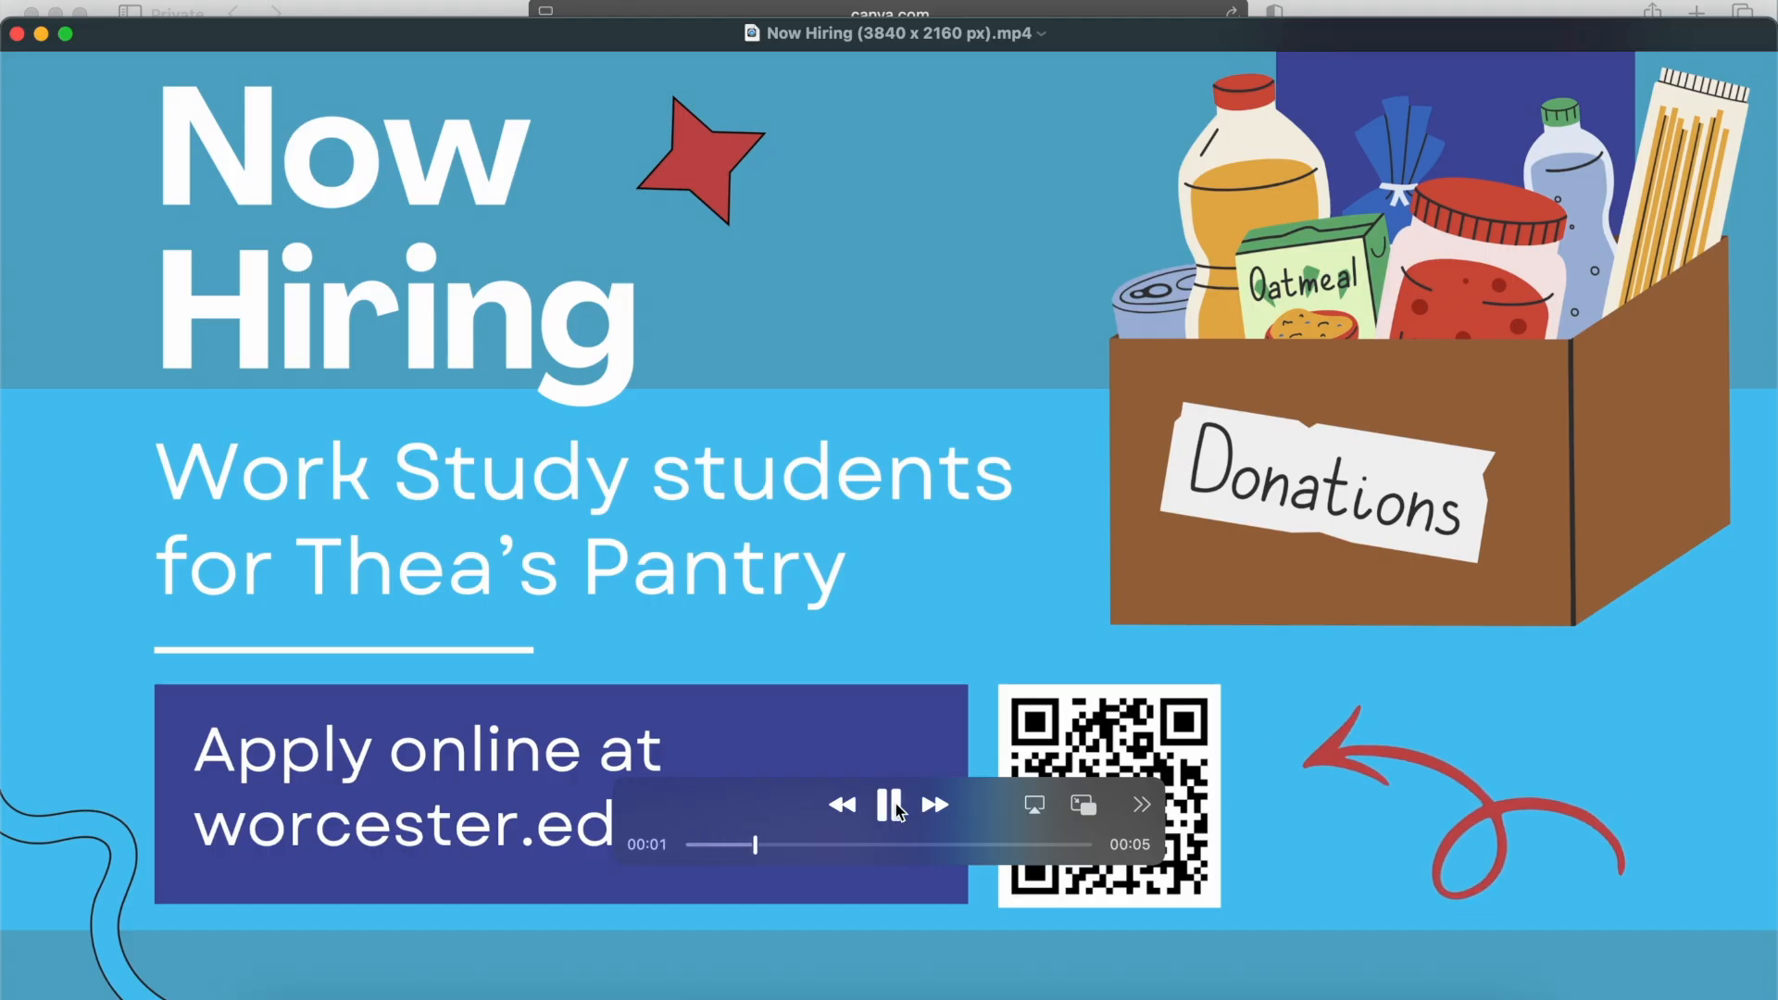